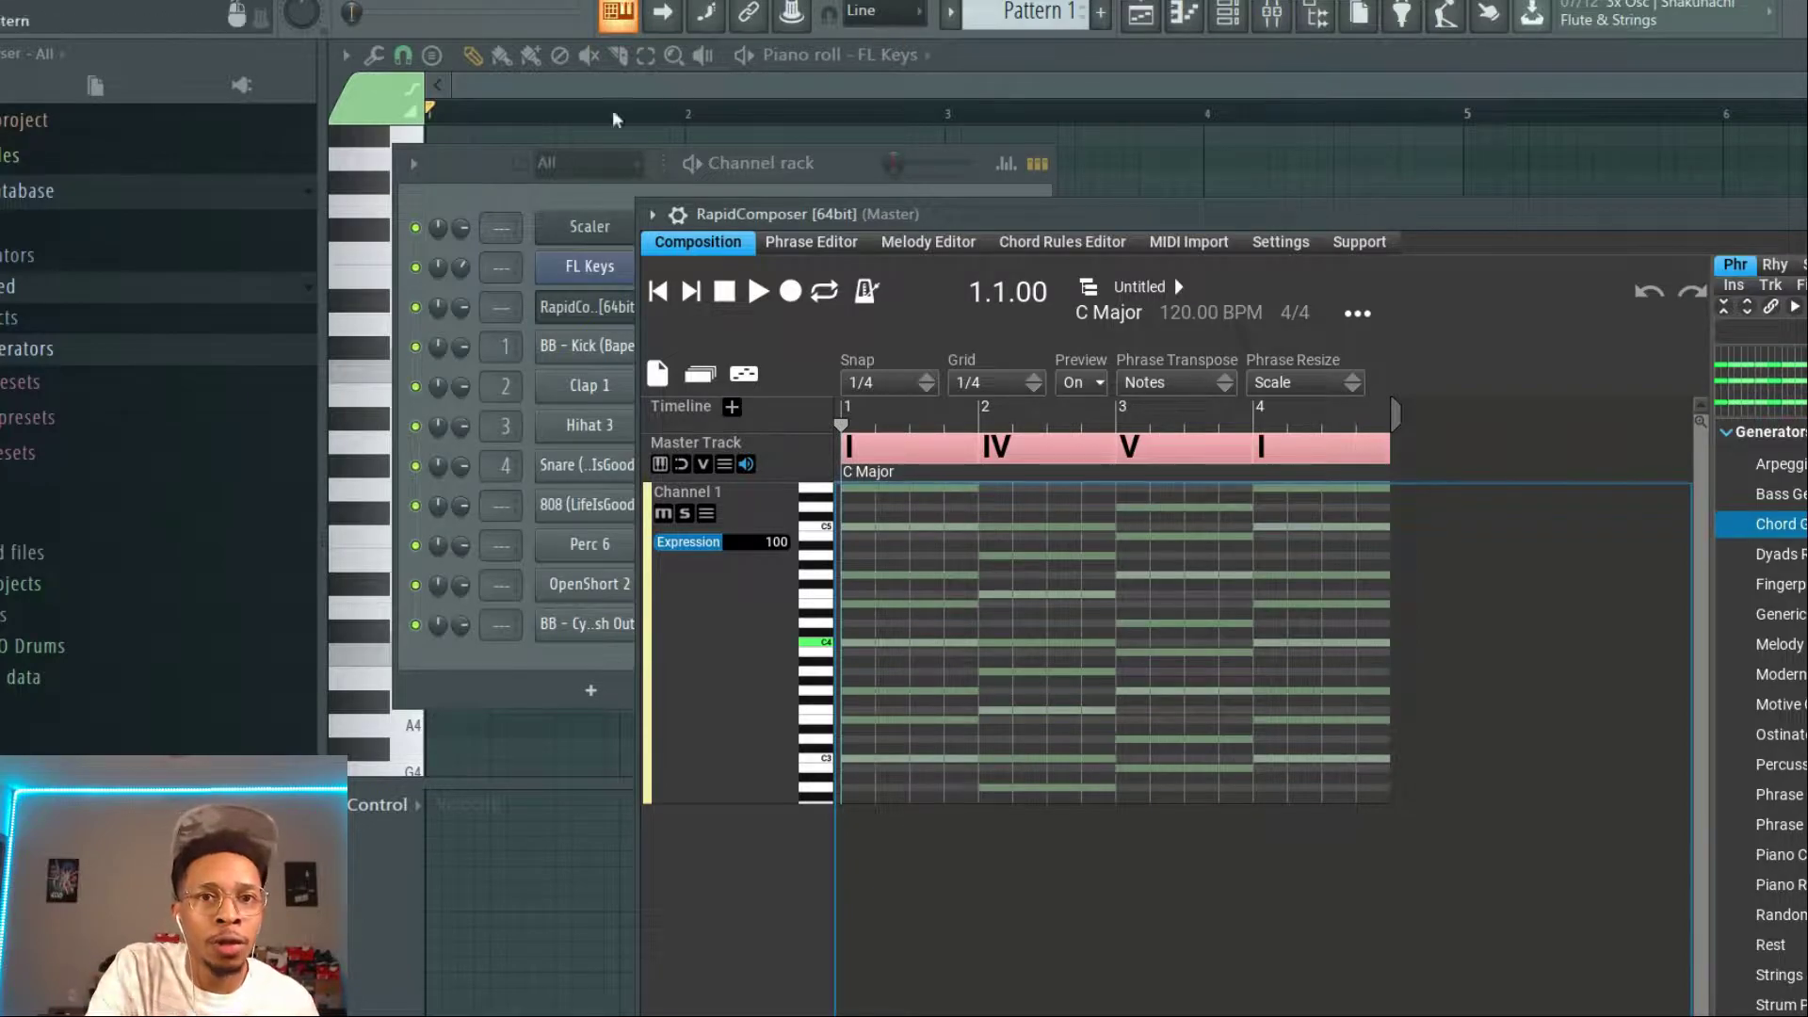
Bring the RapidComposer window to the front, set the composition's scale type to Major, and restretch all channels
{"action": "left_click", "coordinate": [521, 207]}
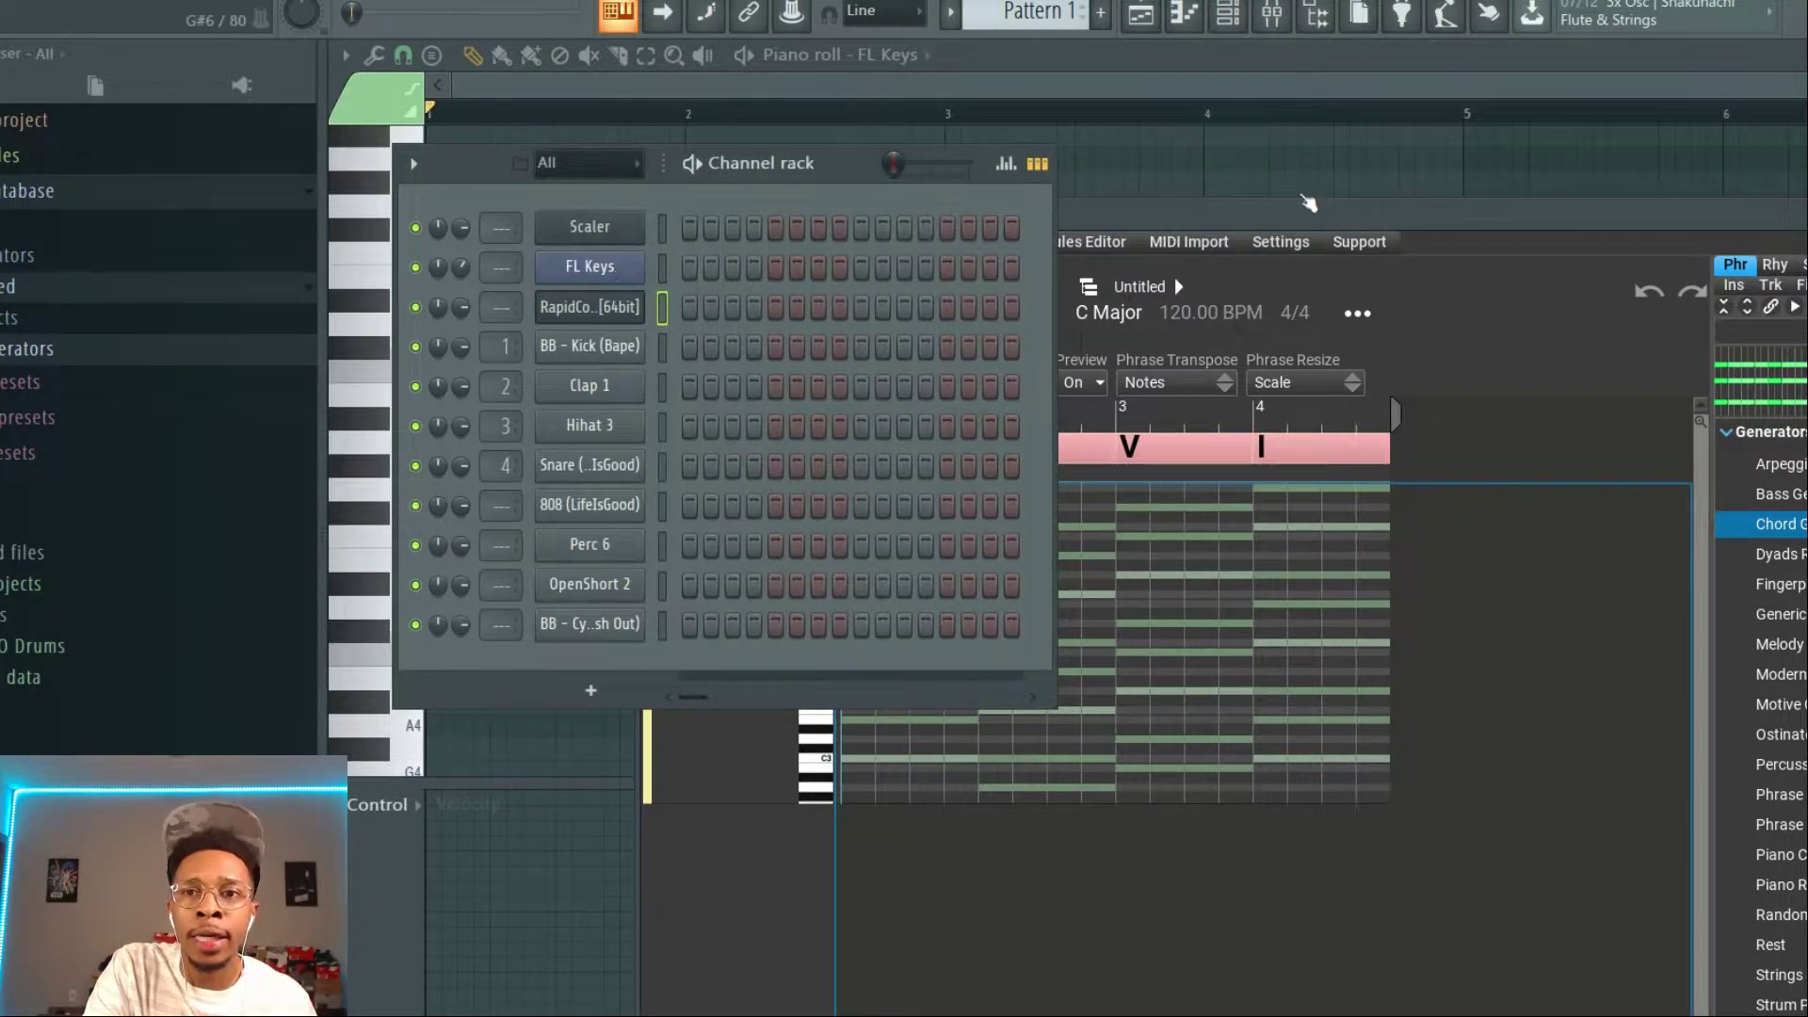
{"action": "left_click", "coordinate": [1306, 212]}
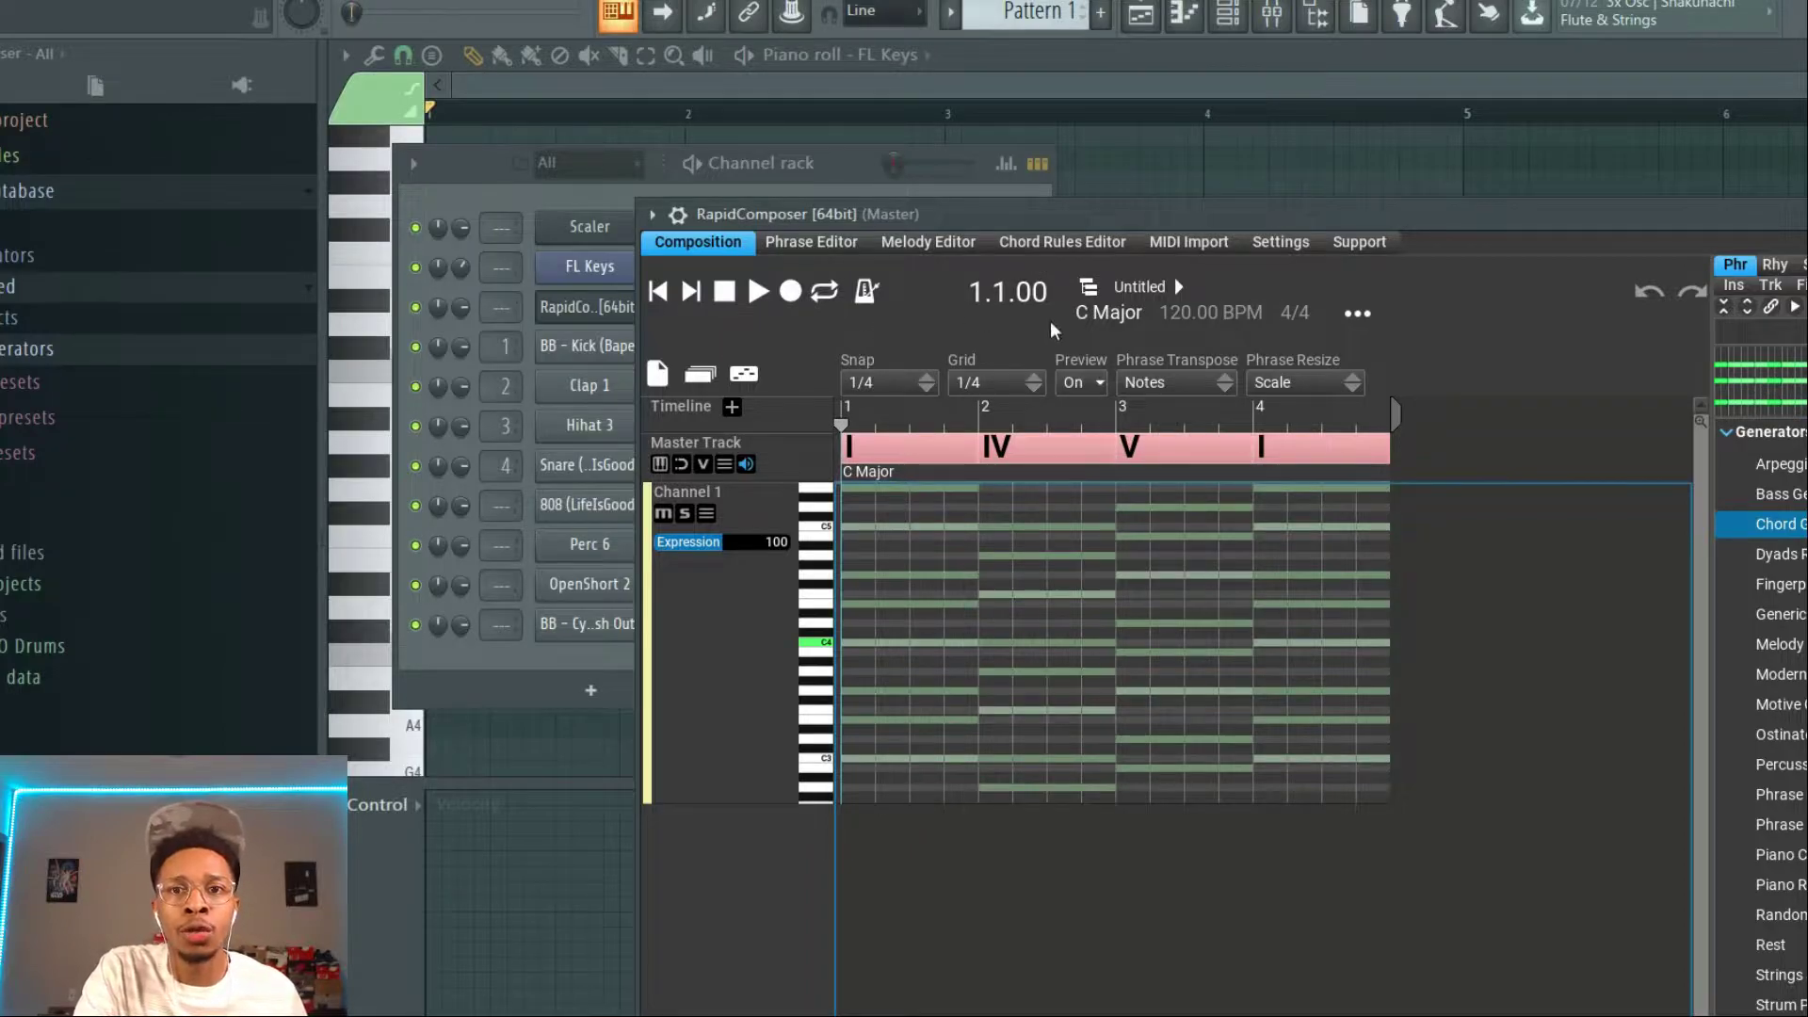
{"action": "left_click", "coordinate": [1109, 311]}
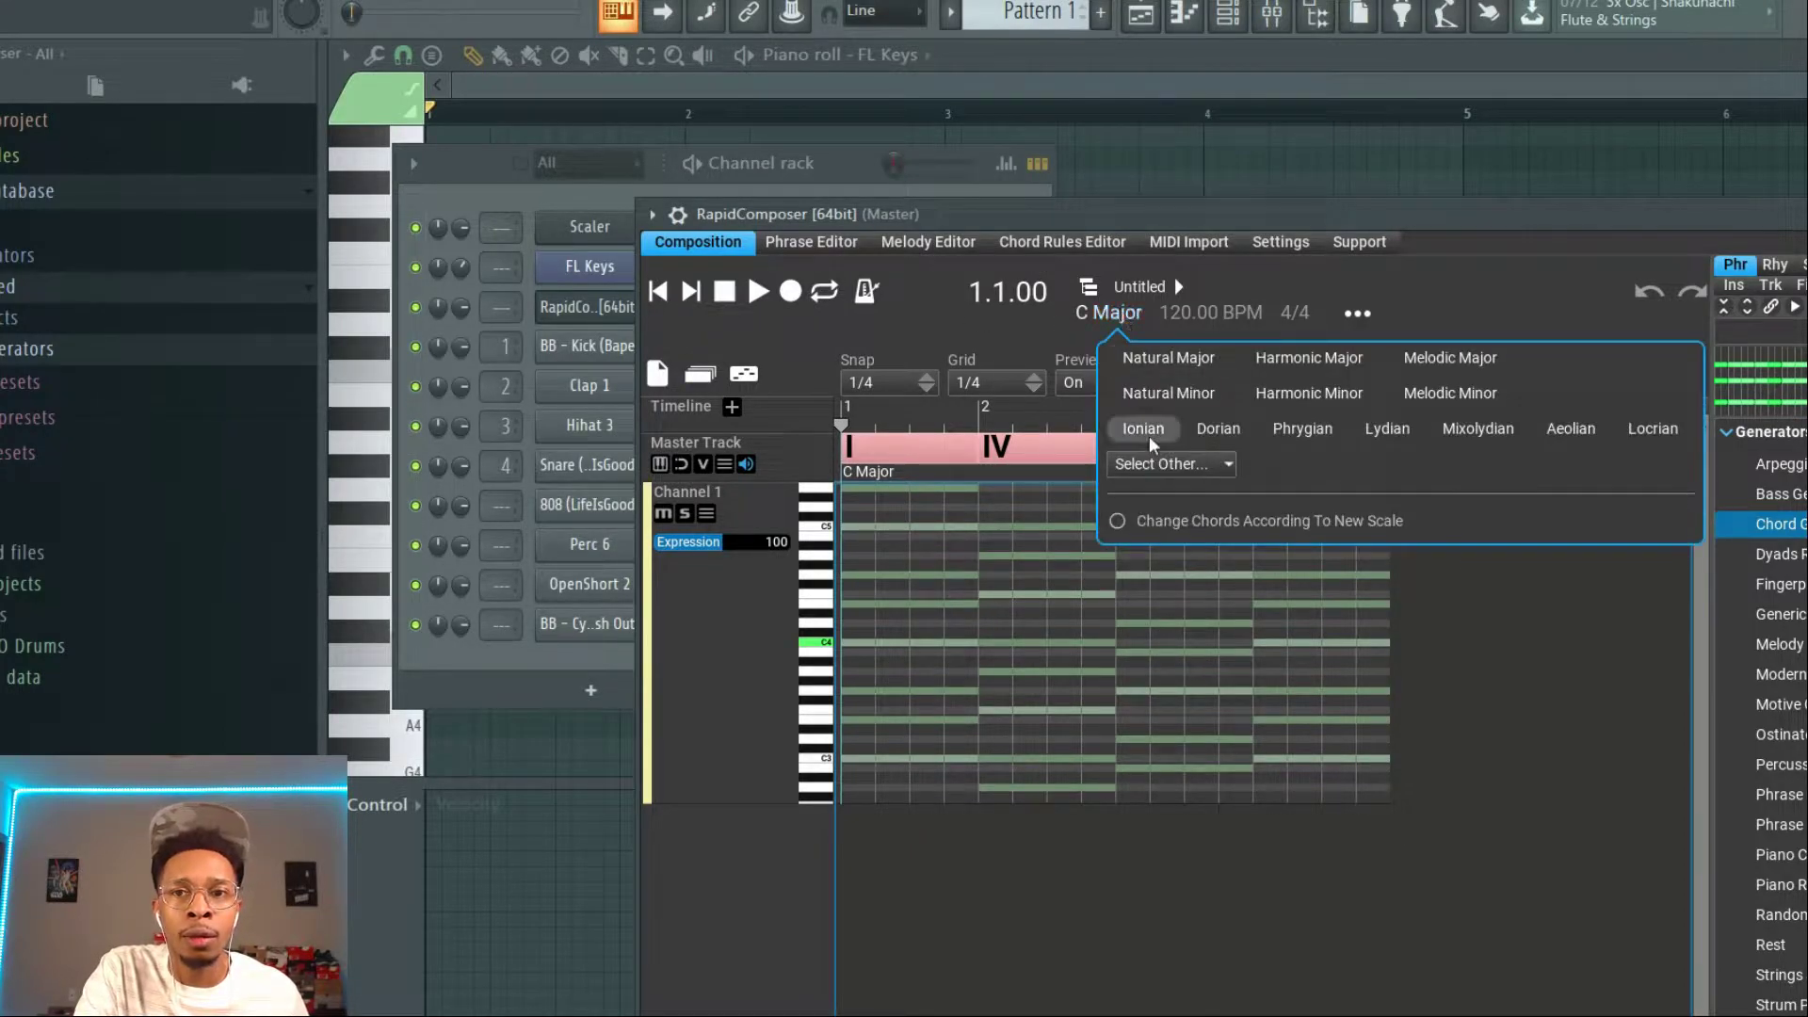
{"action": "left_click", "coordinate": [1161, 467]}
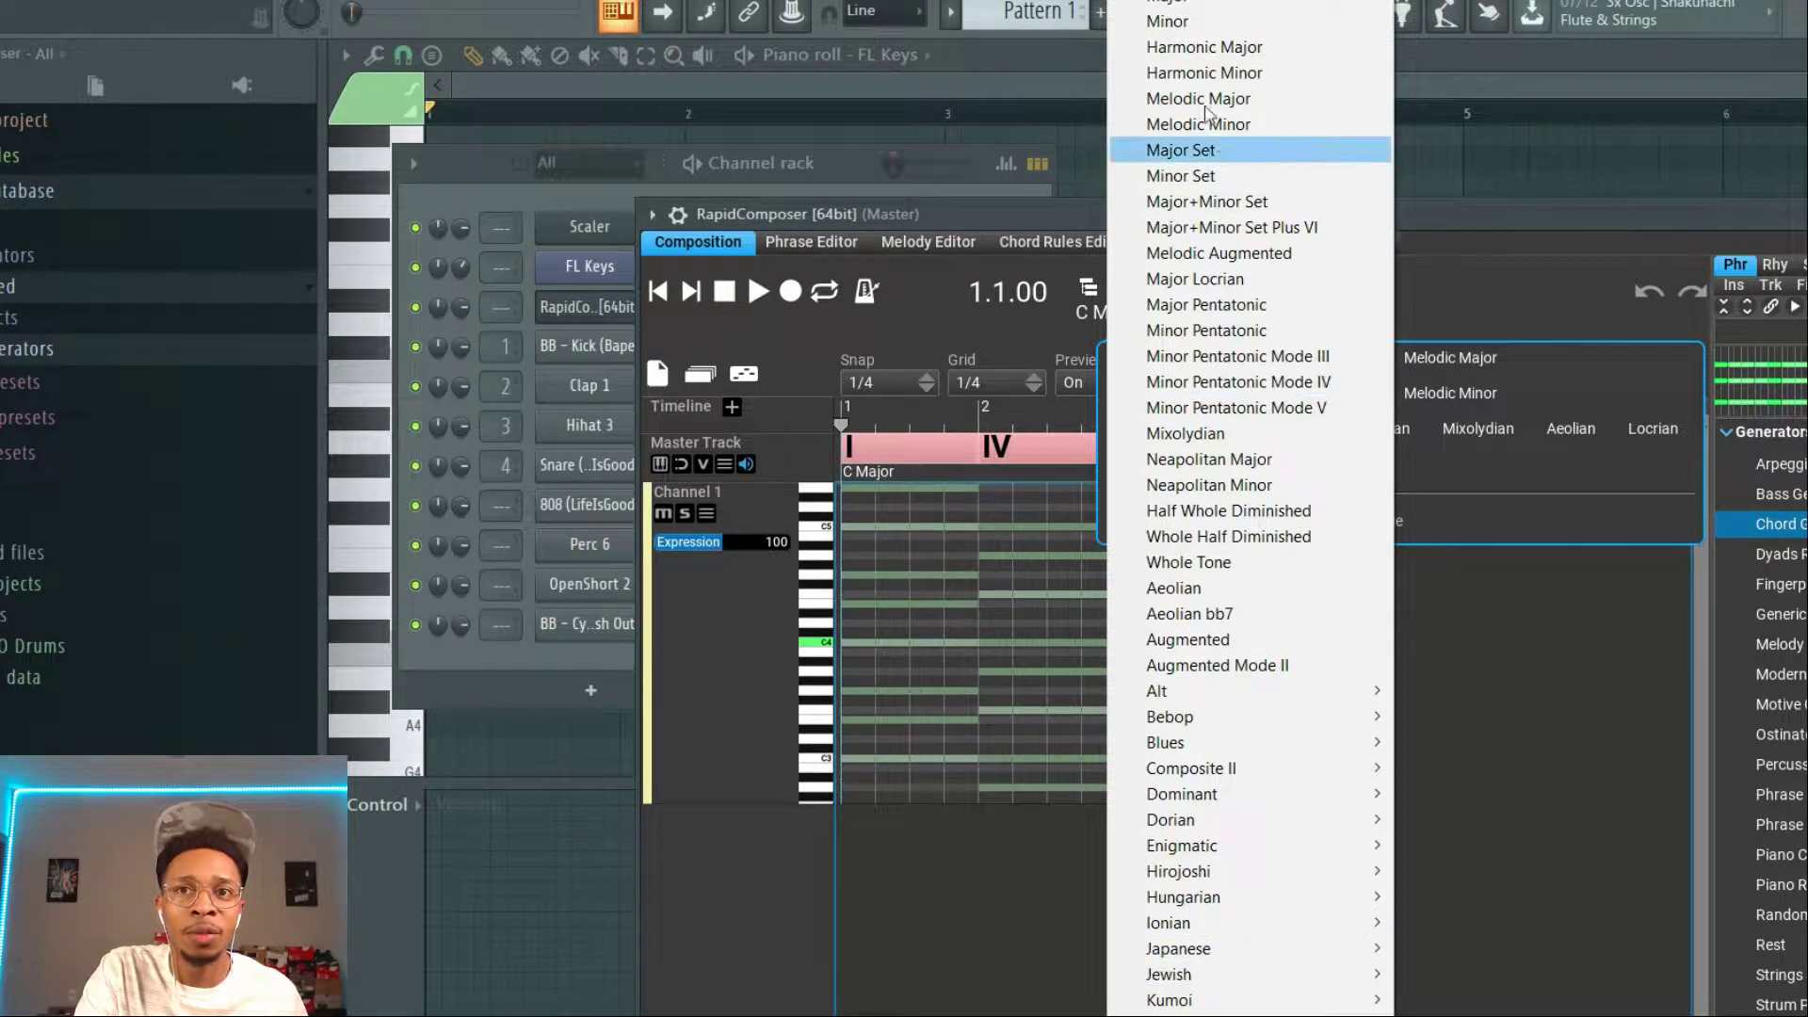
{"action": "left_click", "coordinate": [1175, 8]}
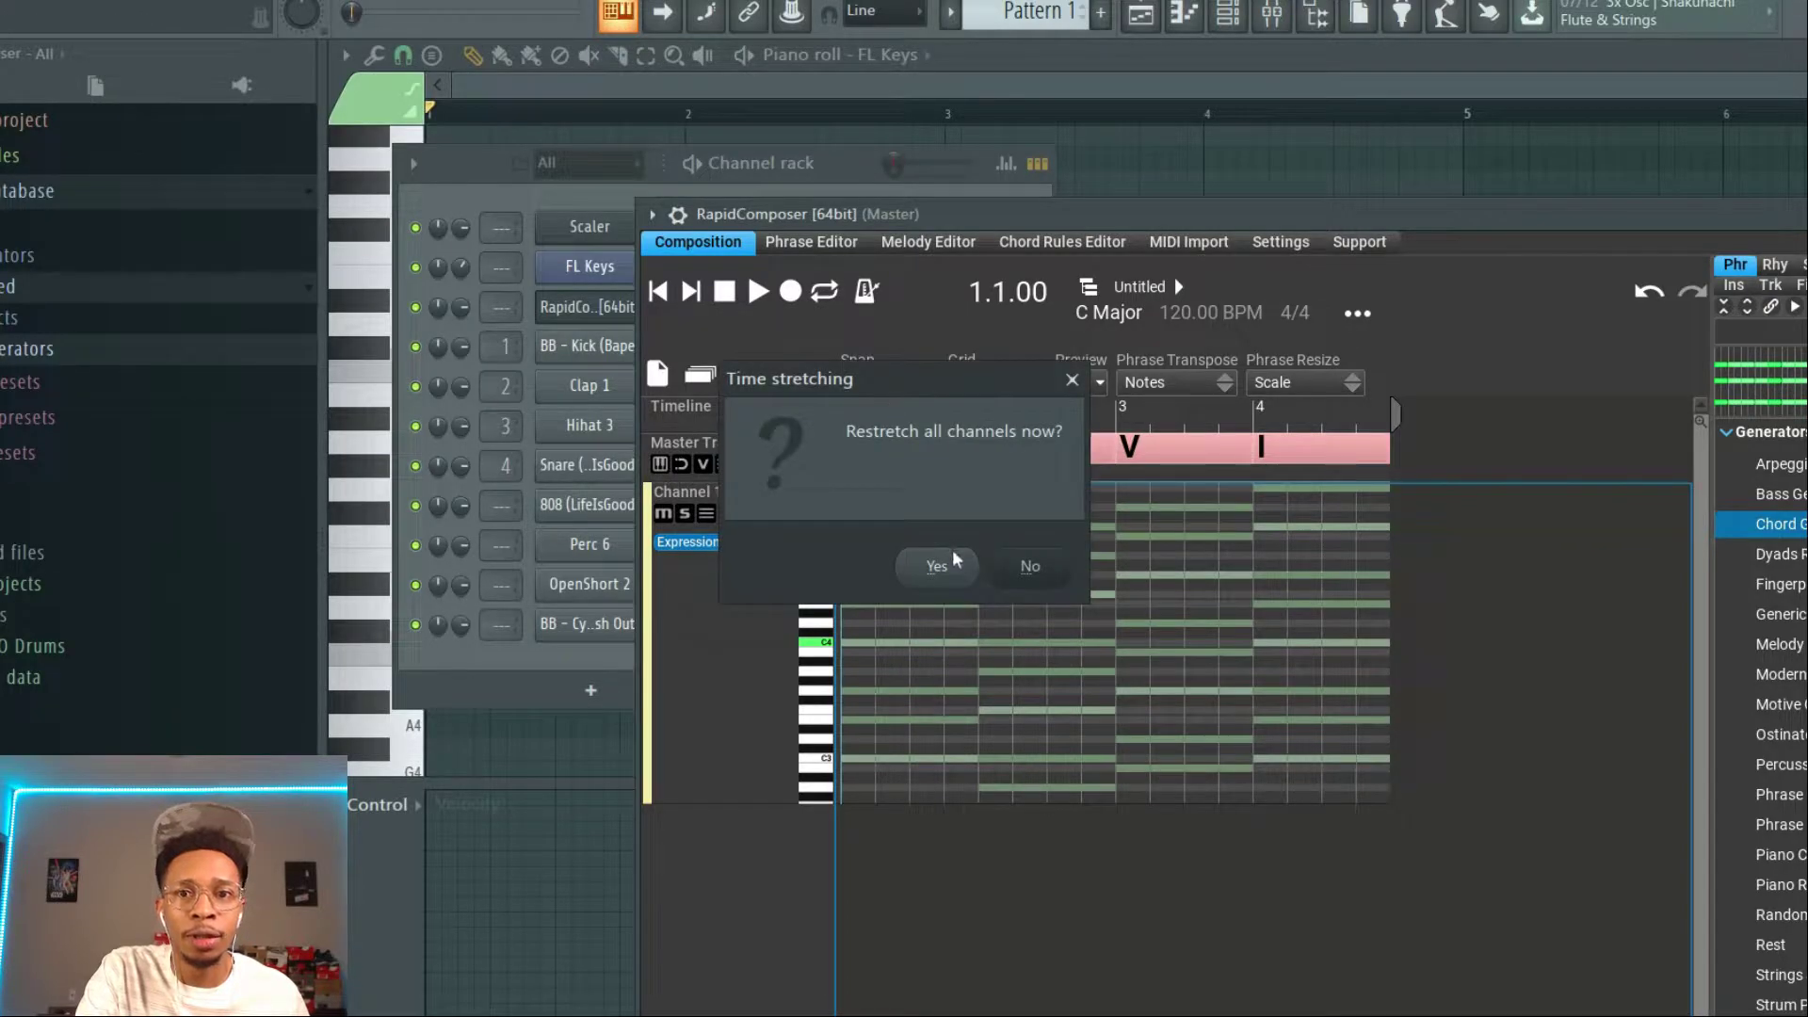
{"action": "left_click", "coordinate": [944, 563]}
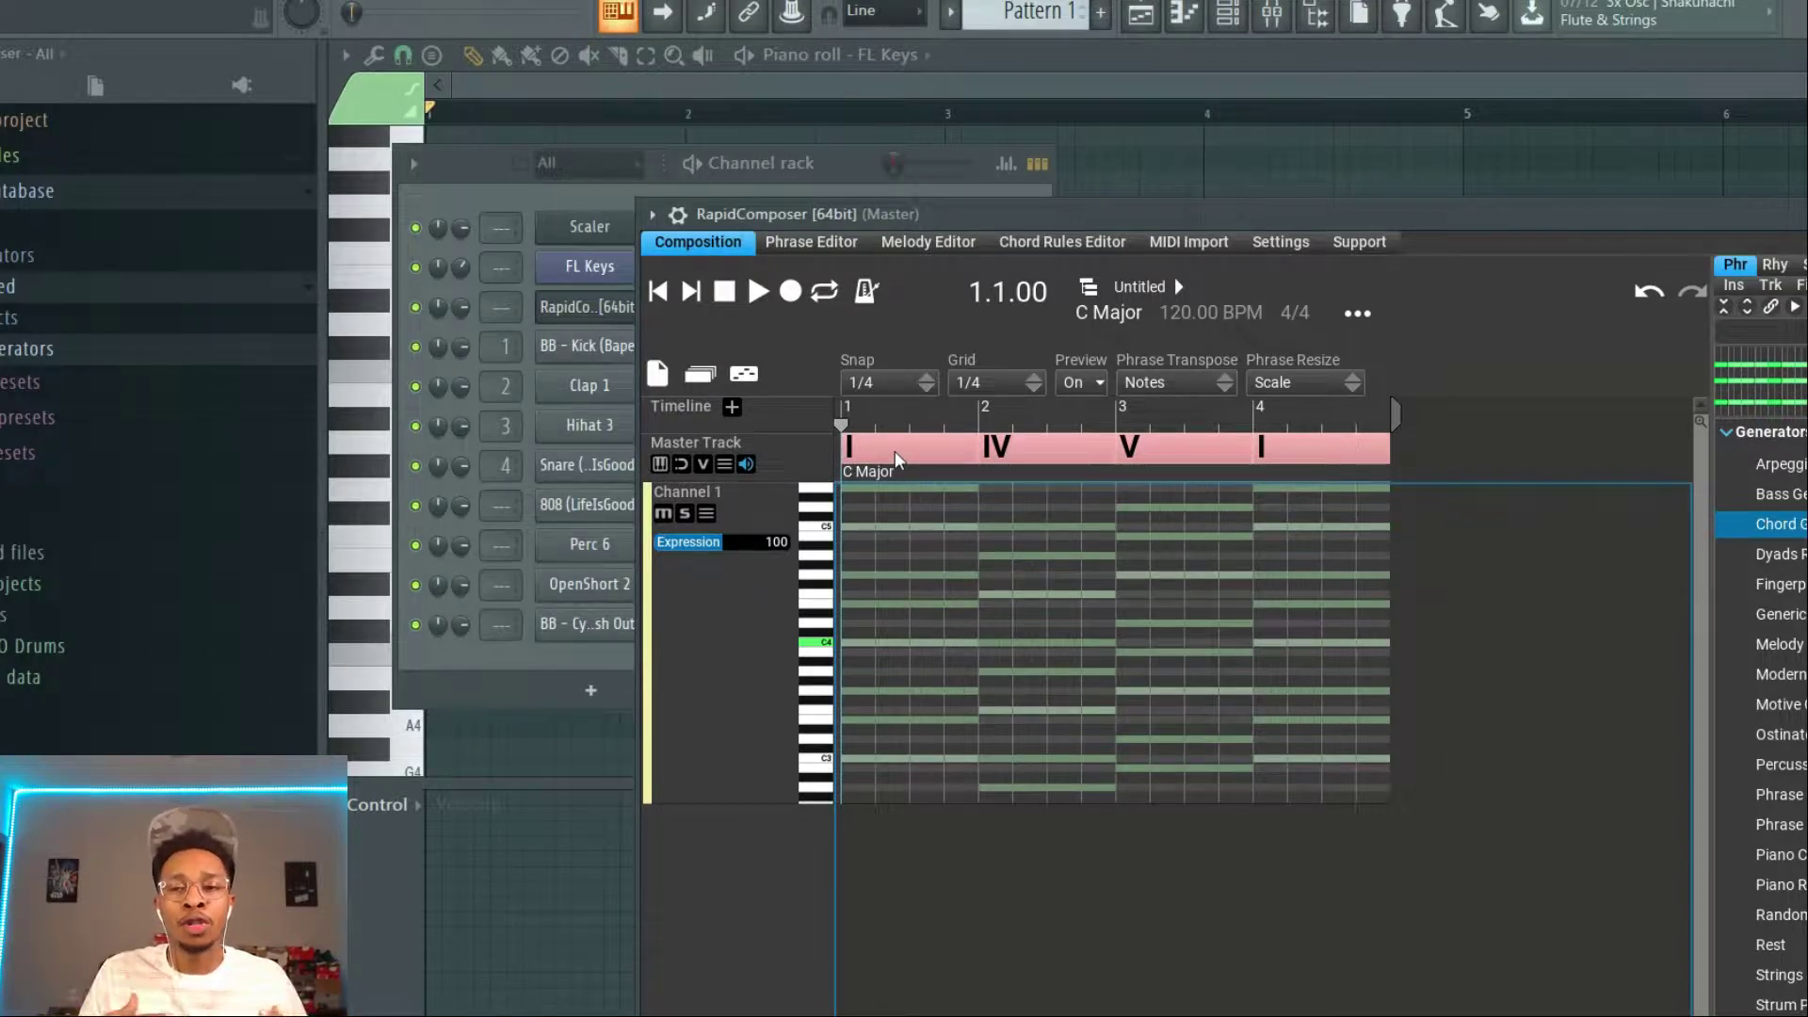
Move the RapidComposer window to reveal more of its library browser and look through the rhythm categories
{"action": "mouse_move", "coordinate": [896, 459]}
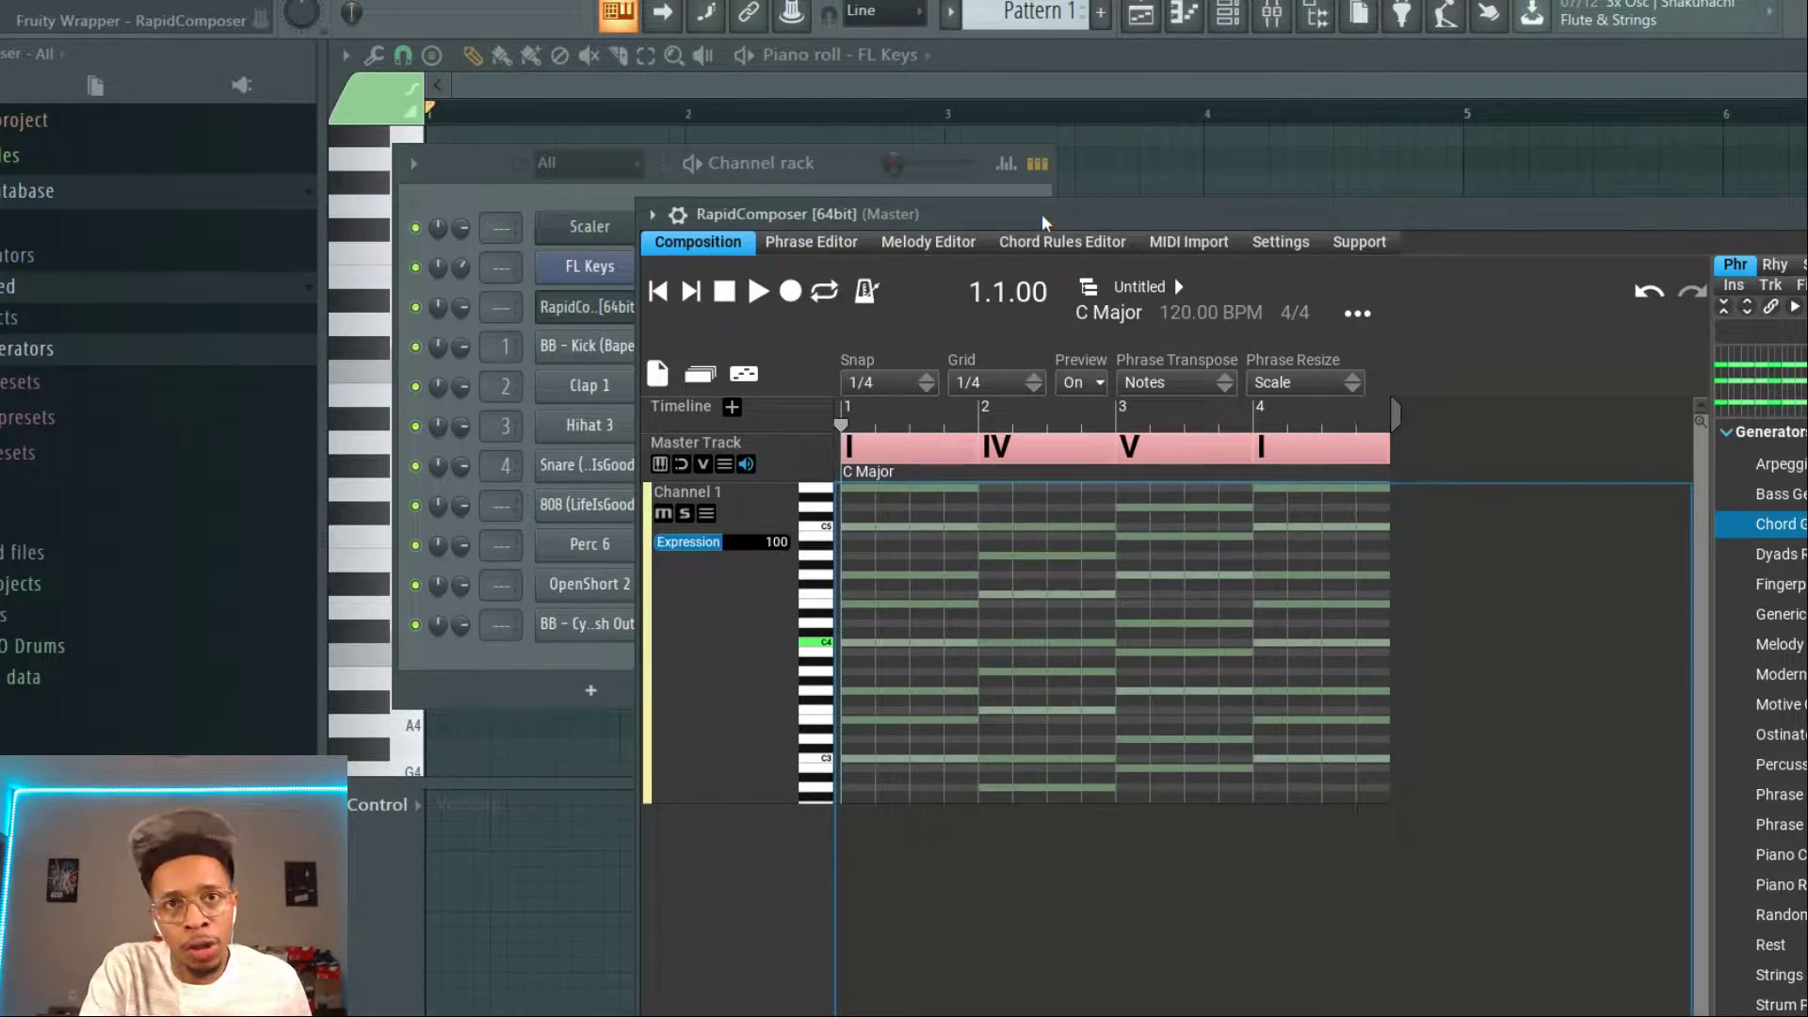
{"action": "left_click_drag", "start_coordinate": [1045, 223], "coordinate": [971, 167]}
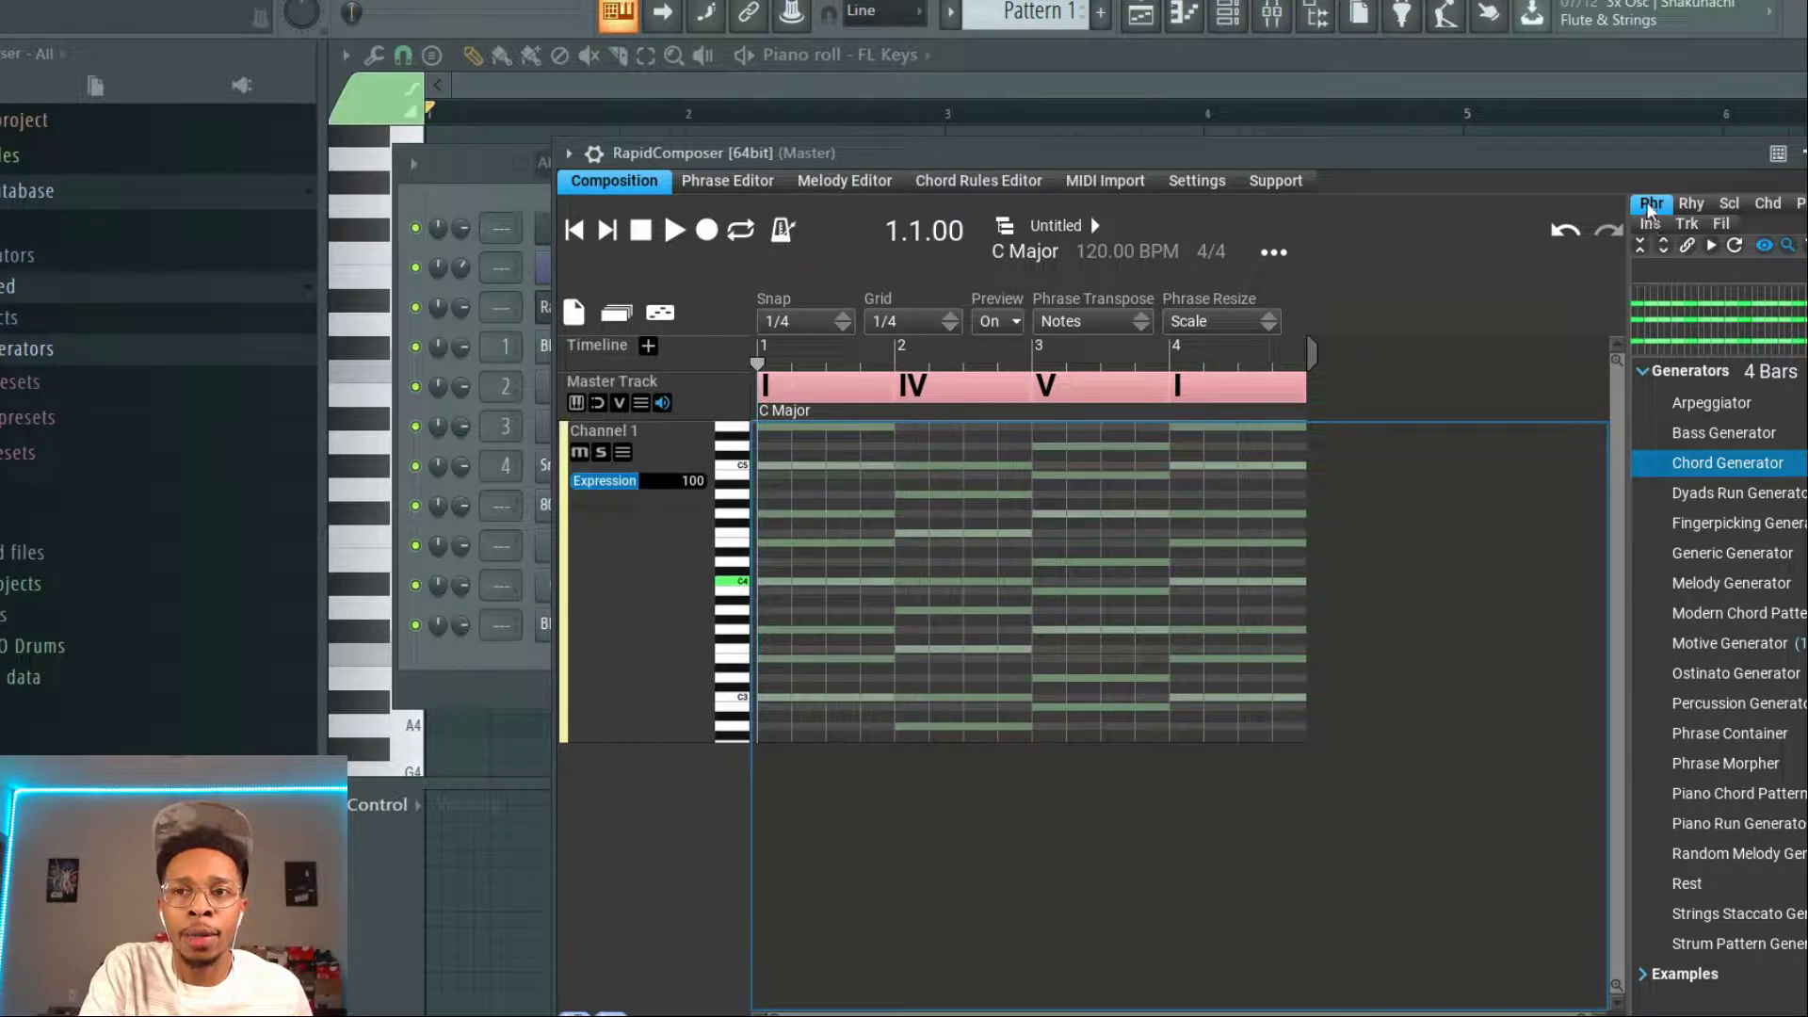
{"action": "left_click", "coordinate": [1689, 205]}
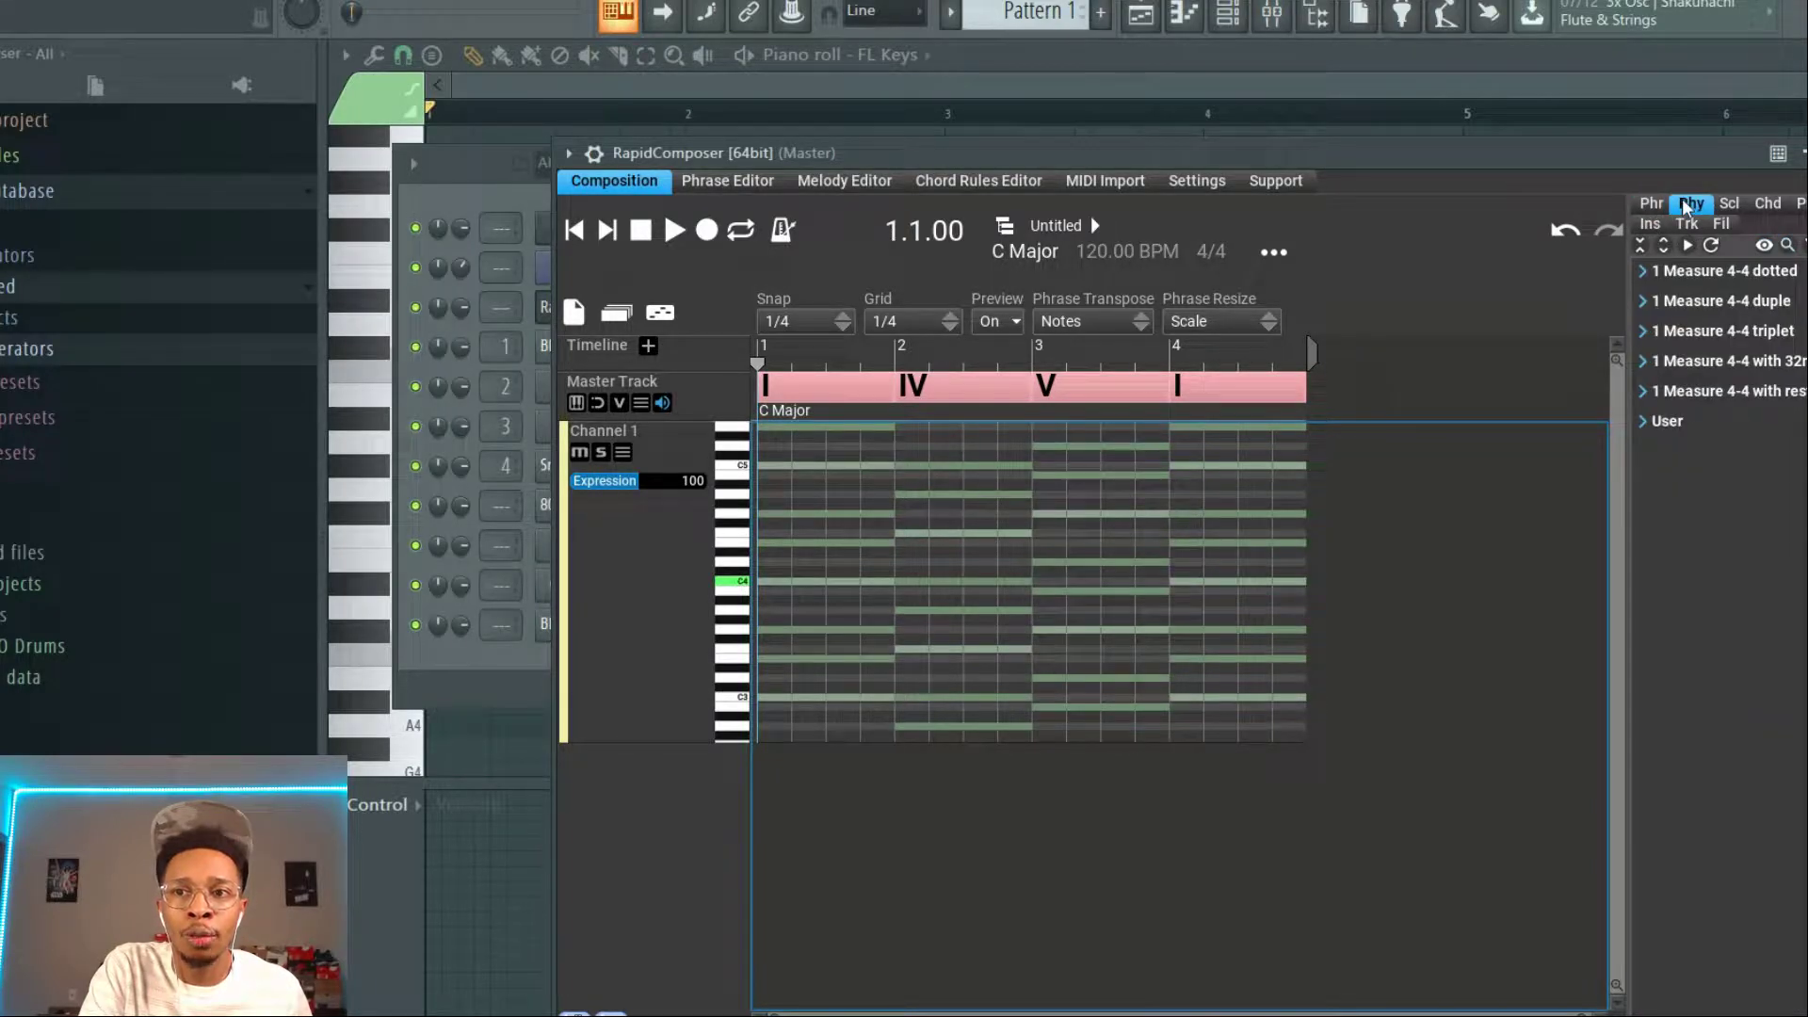
{"action": "left_click", "coordinate": [1643, 271]}
{"action": "left_click", "coordinate": [1643, 272]}
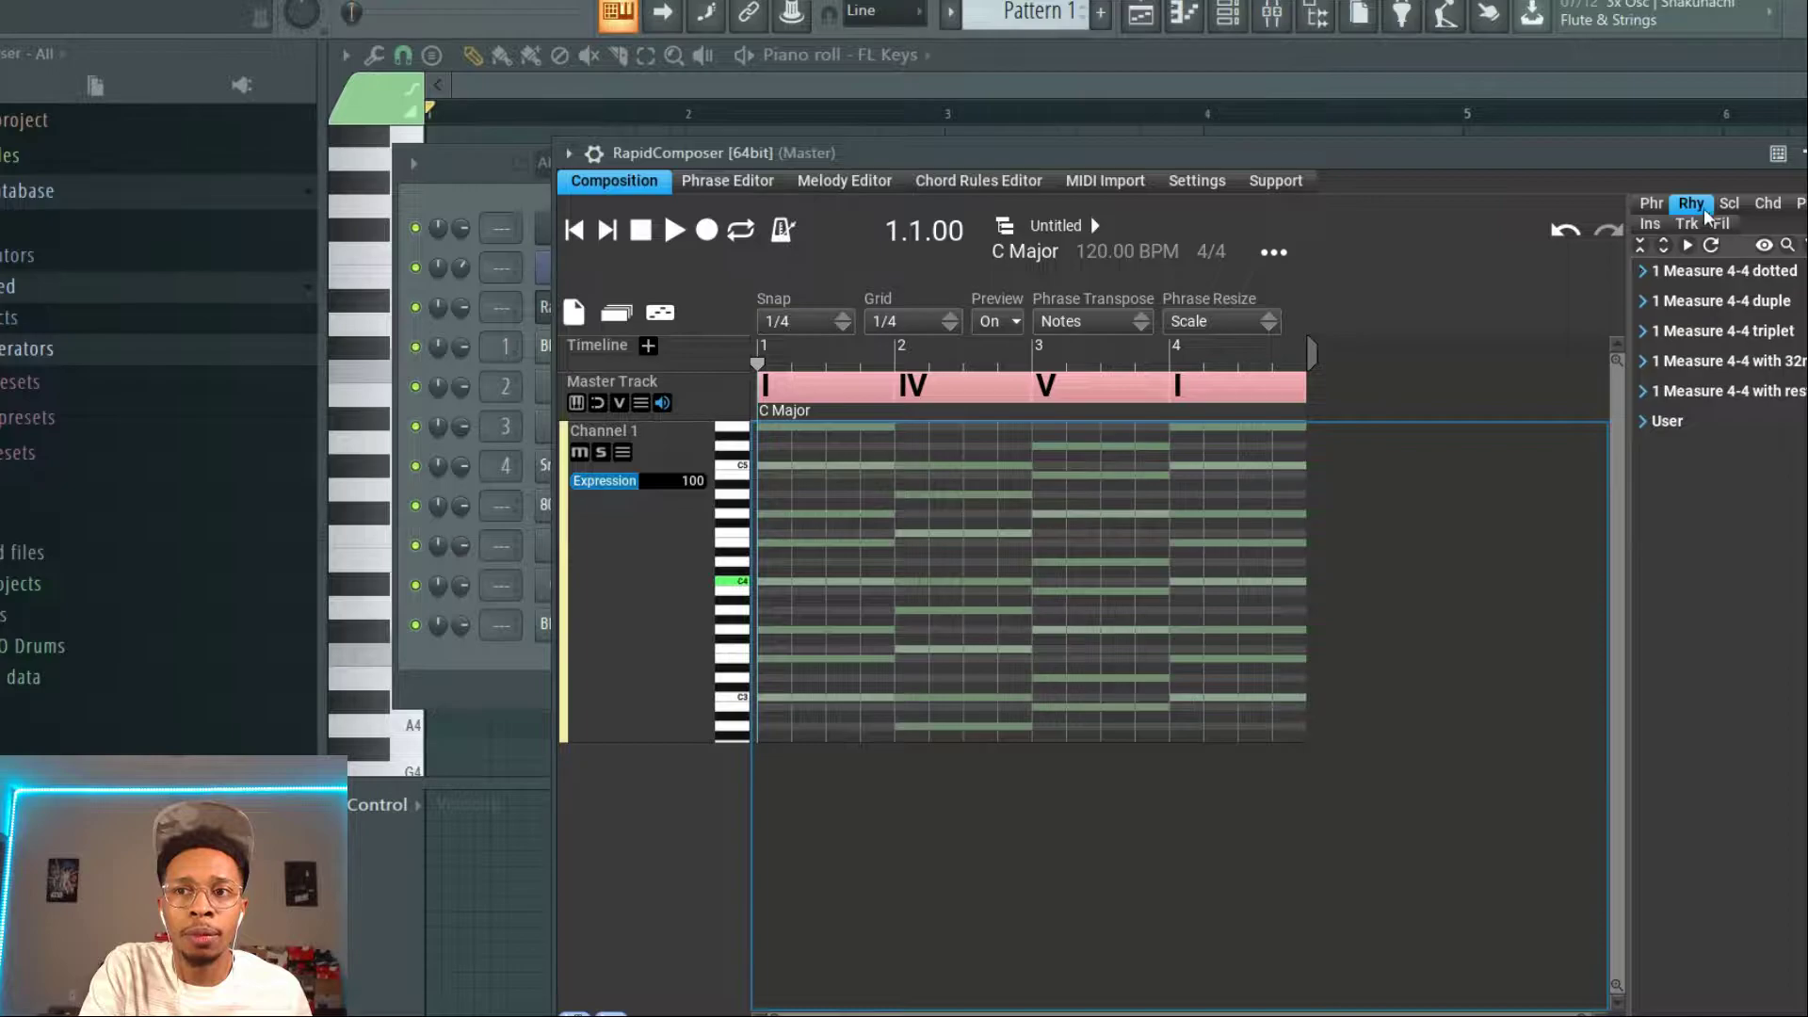
Examine the scale library from the basic scales to the grouped ones, including the contents of the Spanish group
{"action": "left_click", "coordinate": [1729, 204]}
{"action": "scroll", "coordinate": [1675, 504], "scroll_direction": "down", "scroll_amount": 2}
{"action": "scroll", "coordinate": [1676, 504], "scroll_direction": "down", "scroll_amount": 6}
{"action": "scroll", "coordinate": [1676, 504], "scroll_direction": "up", "scroll_amount": 8}
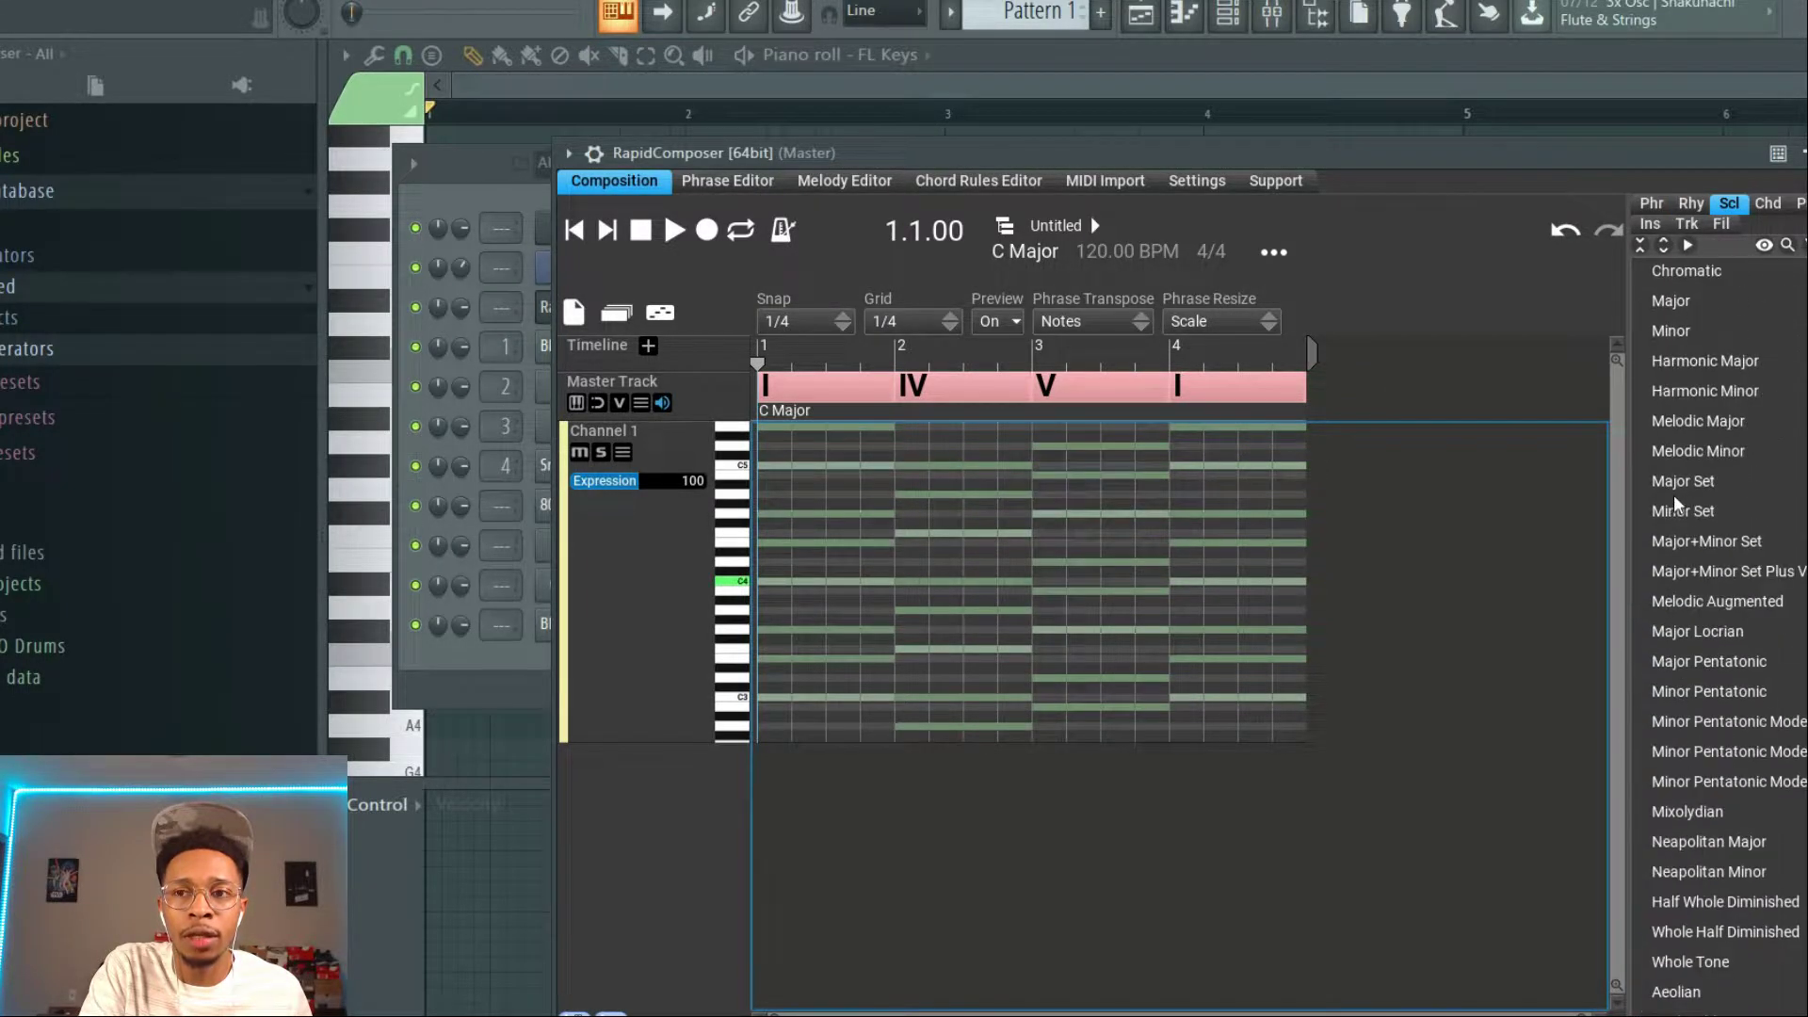
{"action": "scroll", "coordinate": [1675, 490], "scroll_direction": "down", "scroll_amount": 8}
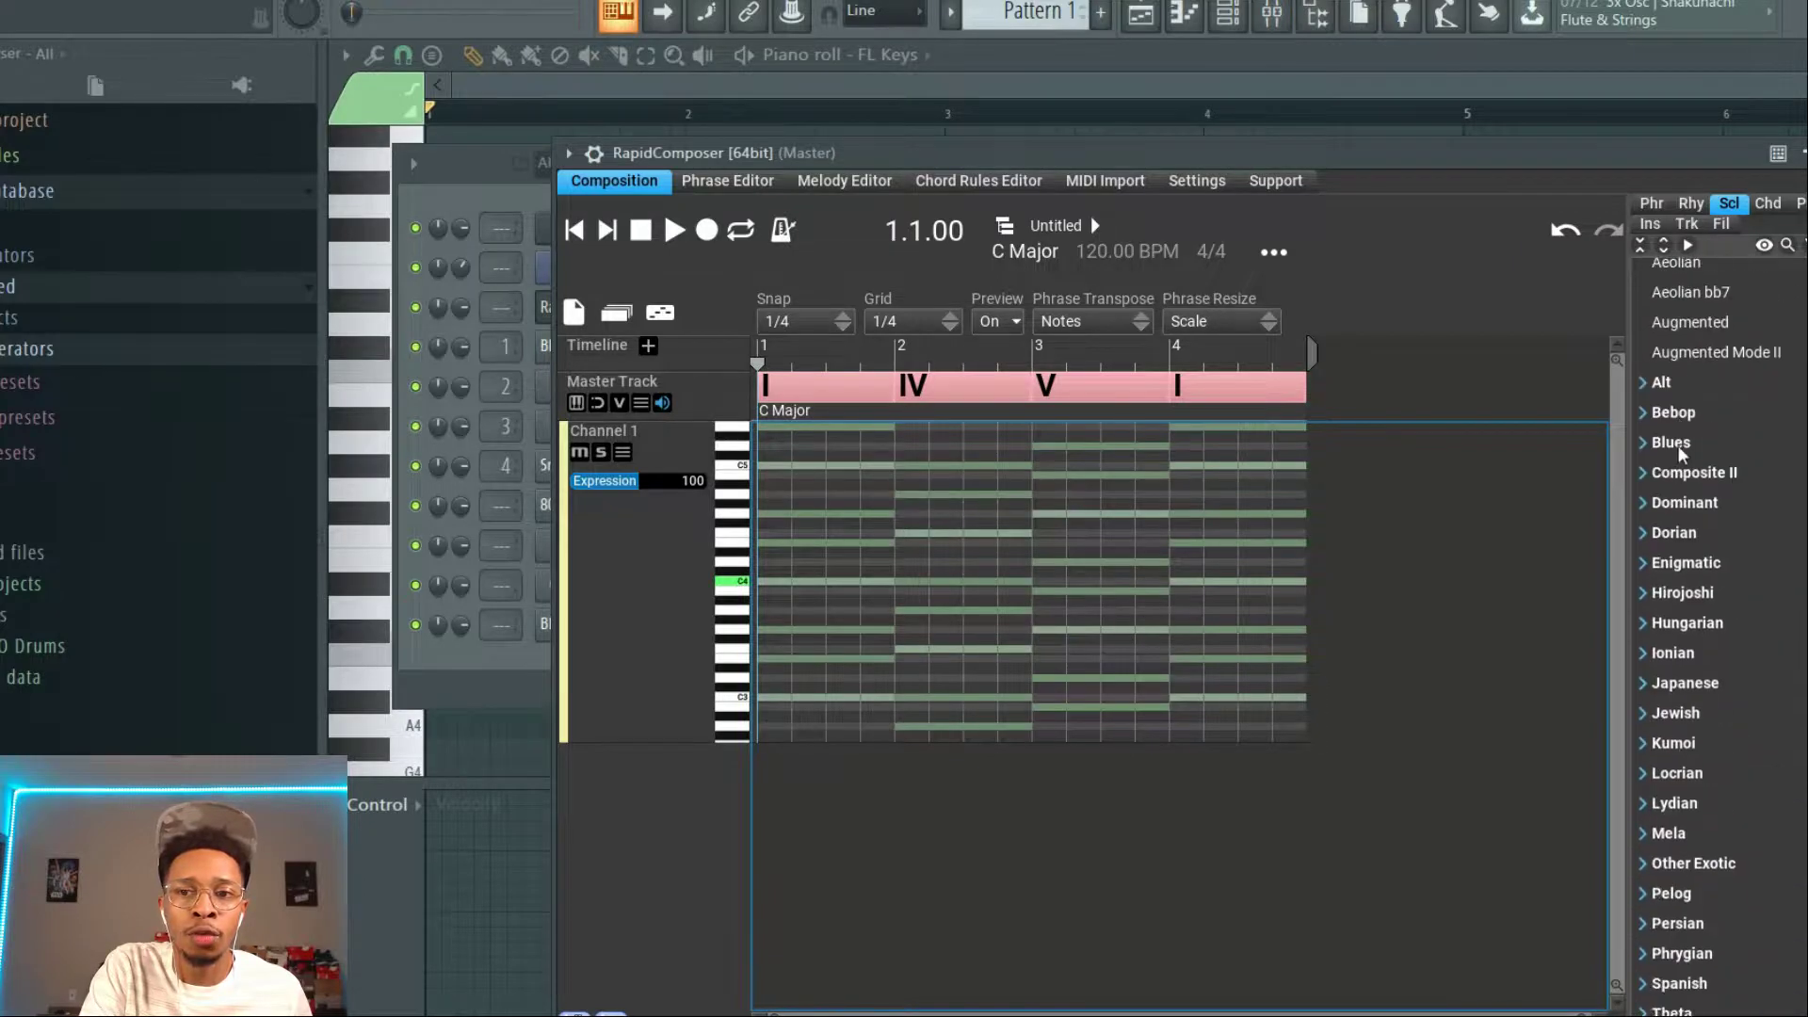
{"action": "left_click", "coordinate": [1650, 983]}
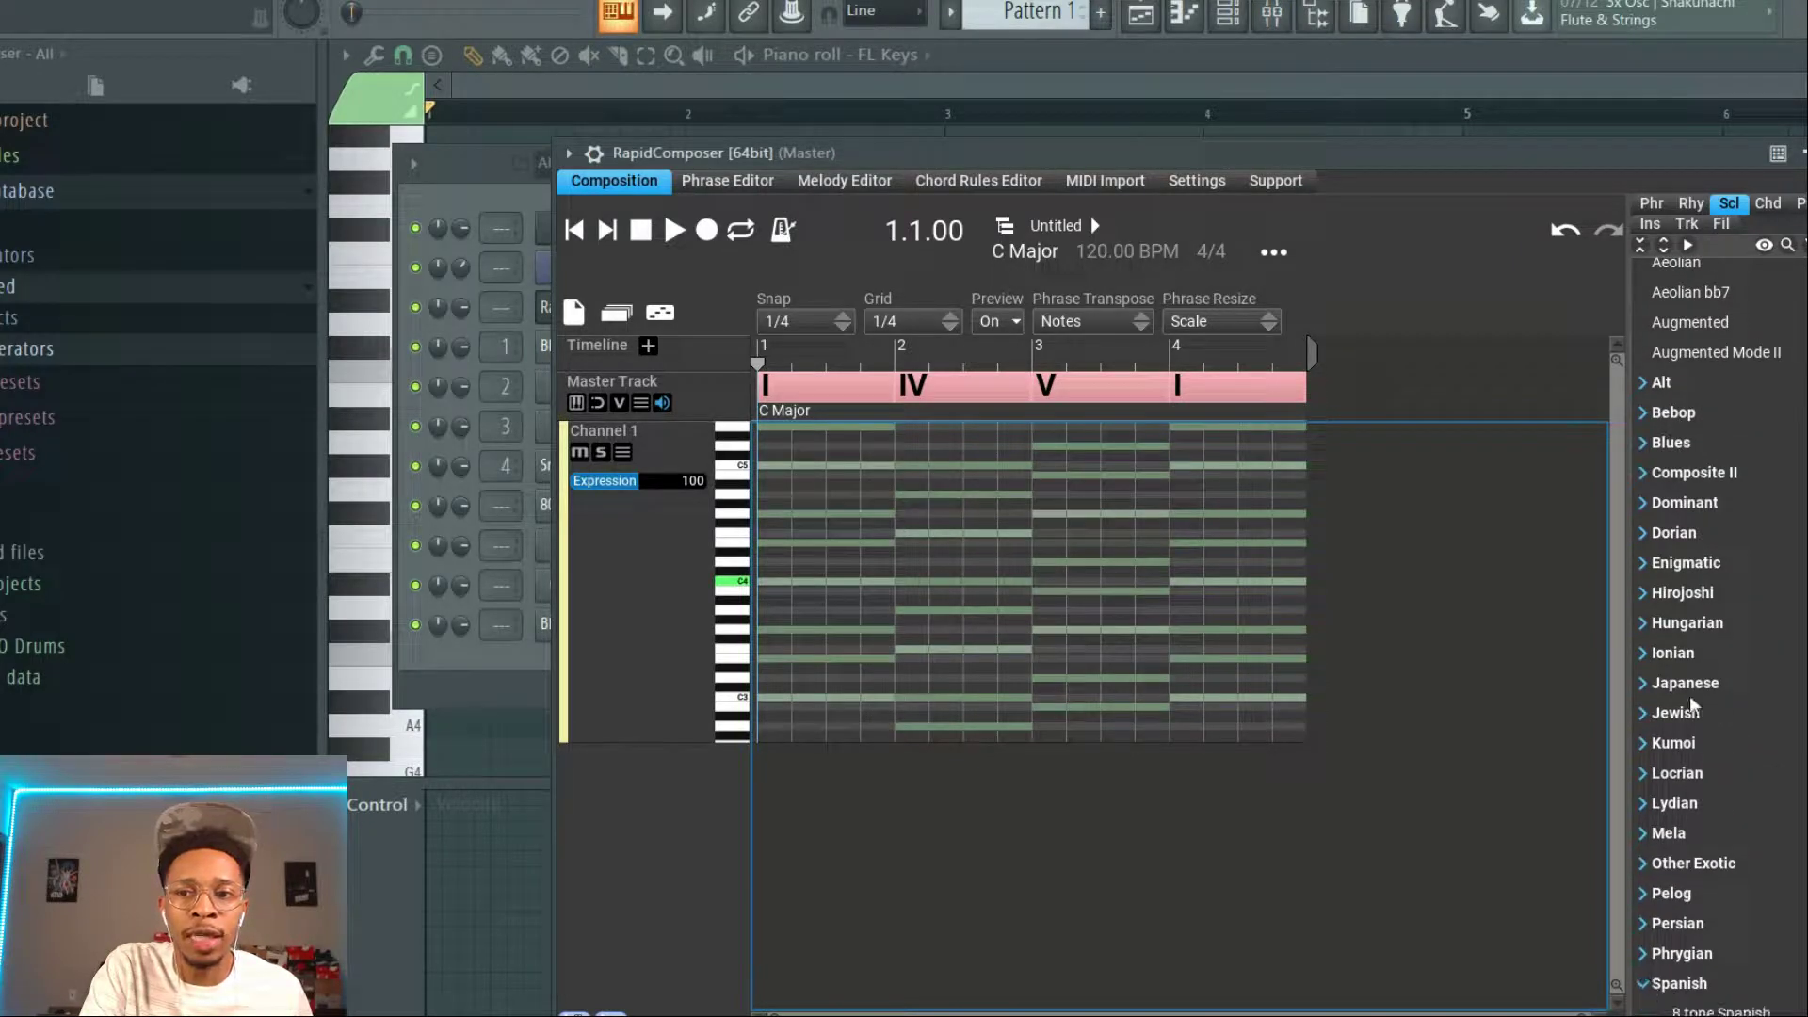
{"action": "scroll", "coordinate": [1696, 697], "scroll_direction": "down", "scroll_amount": 3}
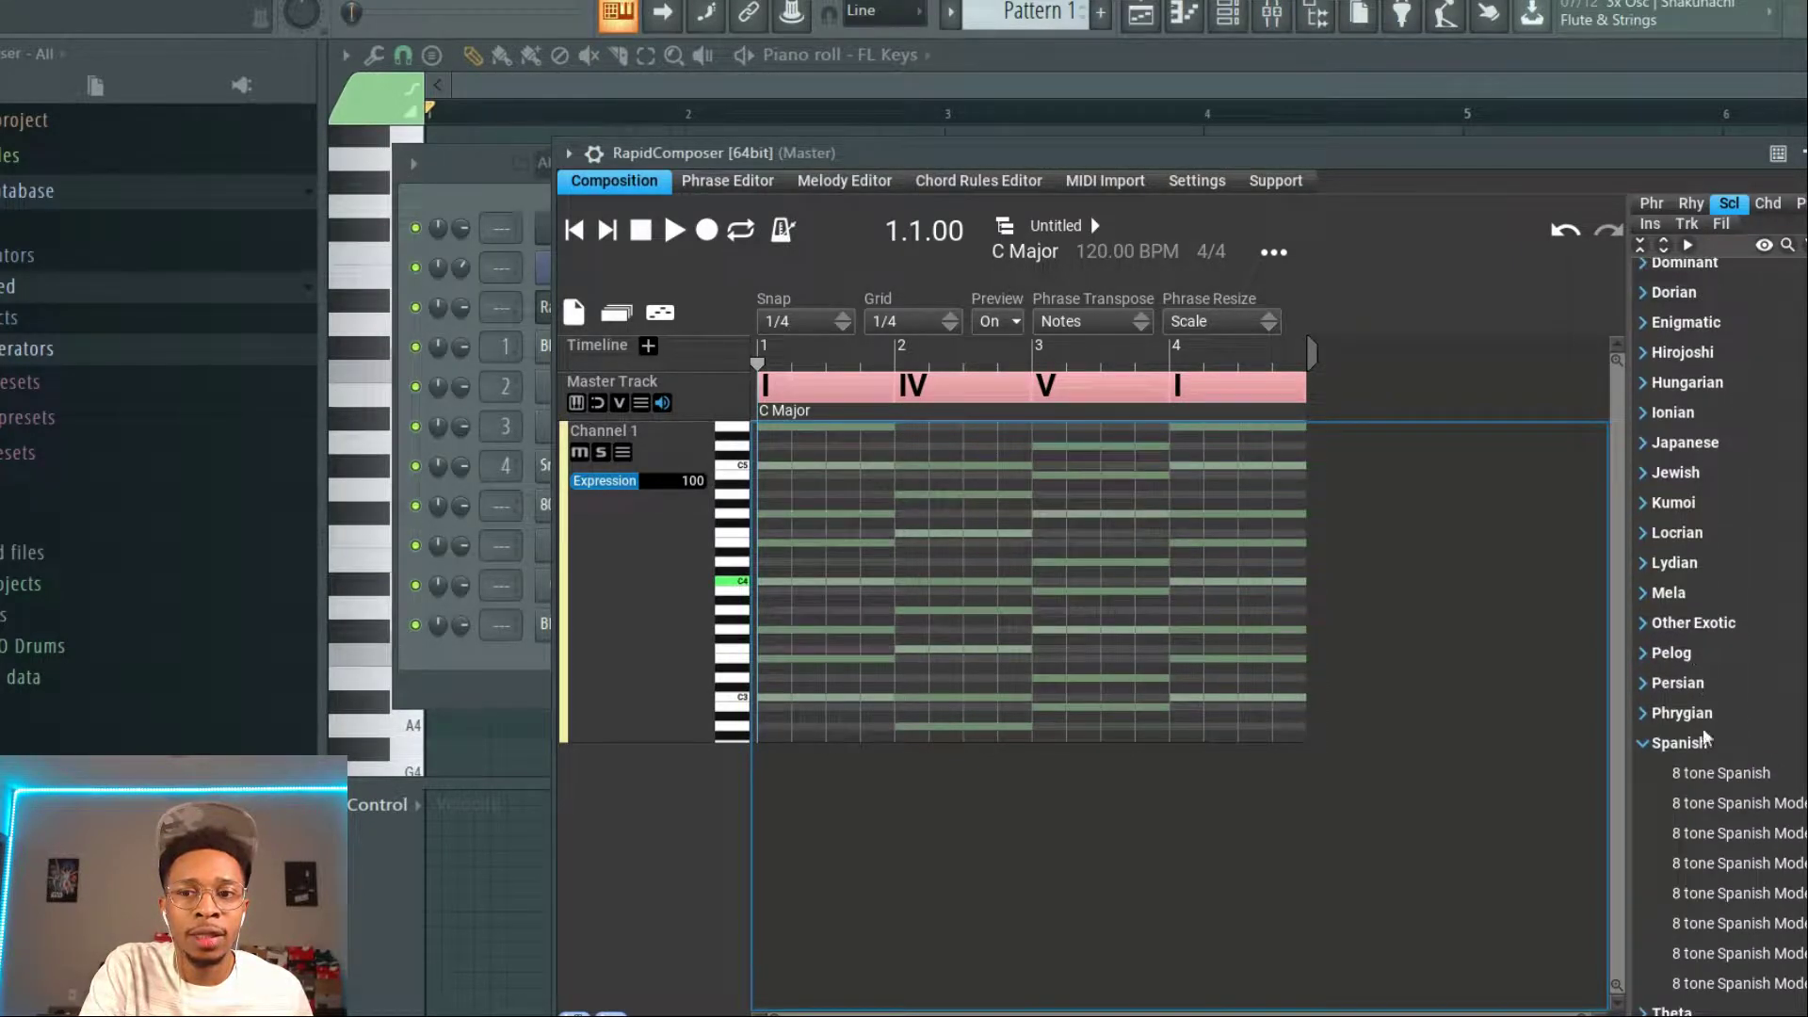
{"action": "left_click", "coordinate": [1650, 747]}
{"action": "scroll", "coordinate": [1658, 748], "scroll_direction": "up", "scroll_amount": 8}
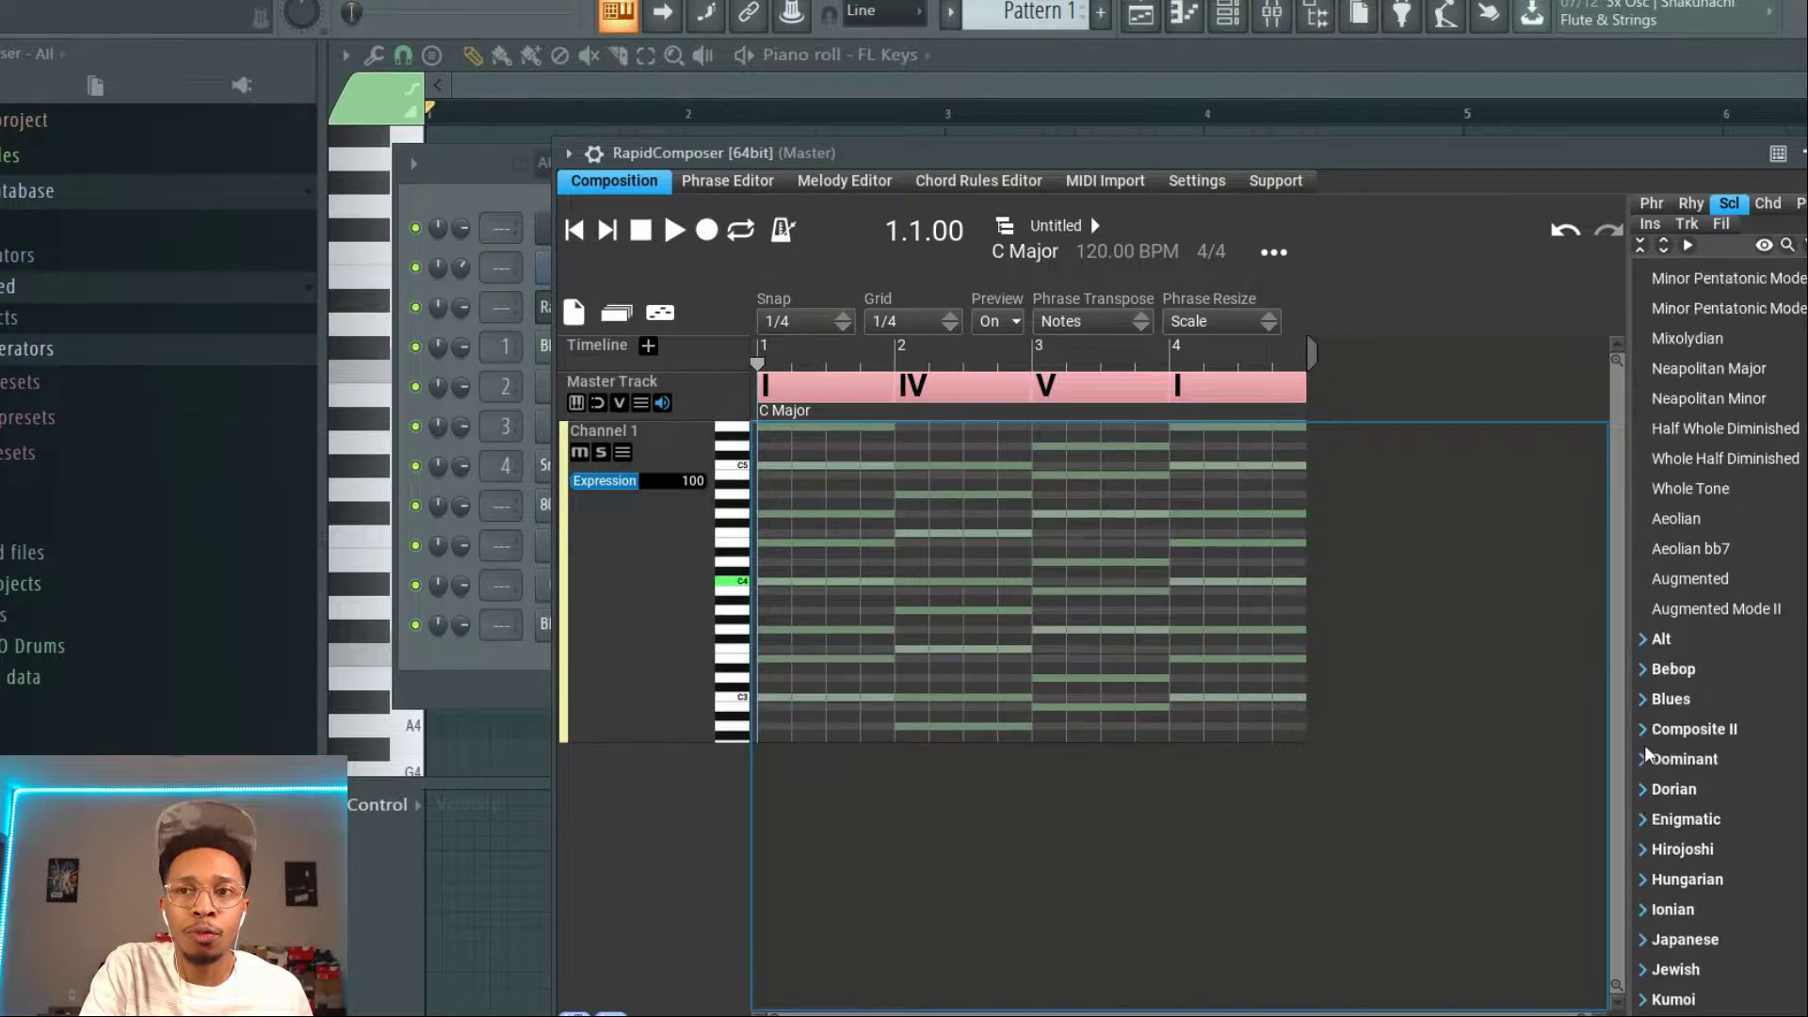
Examine the phrase library's generators and the categories inside its Examples group
{"action": "left_click", "coordinate": [1650, 204]}
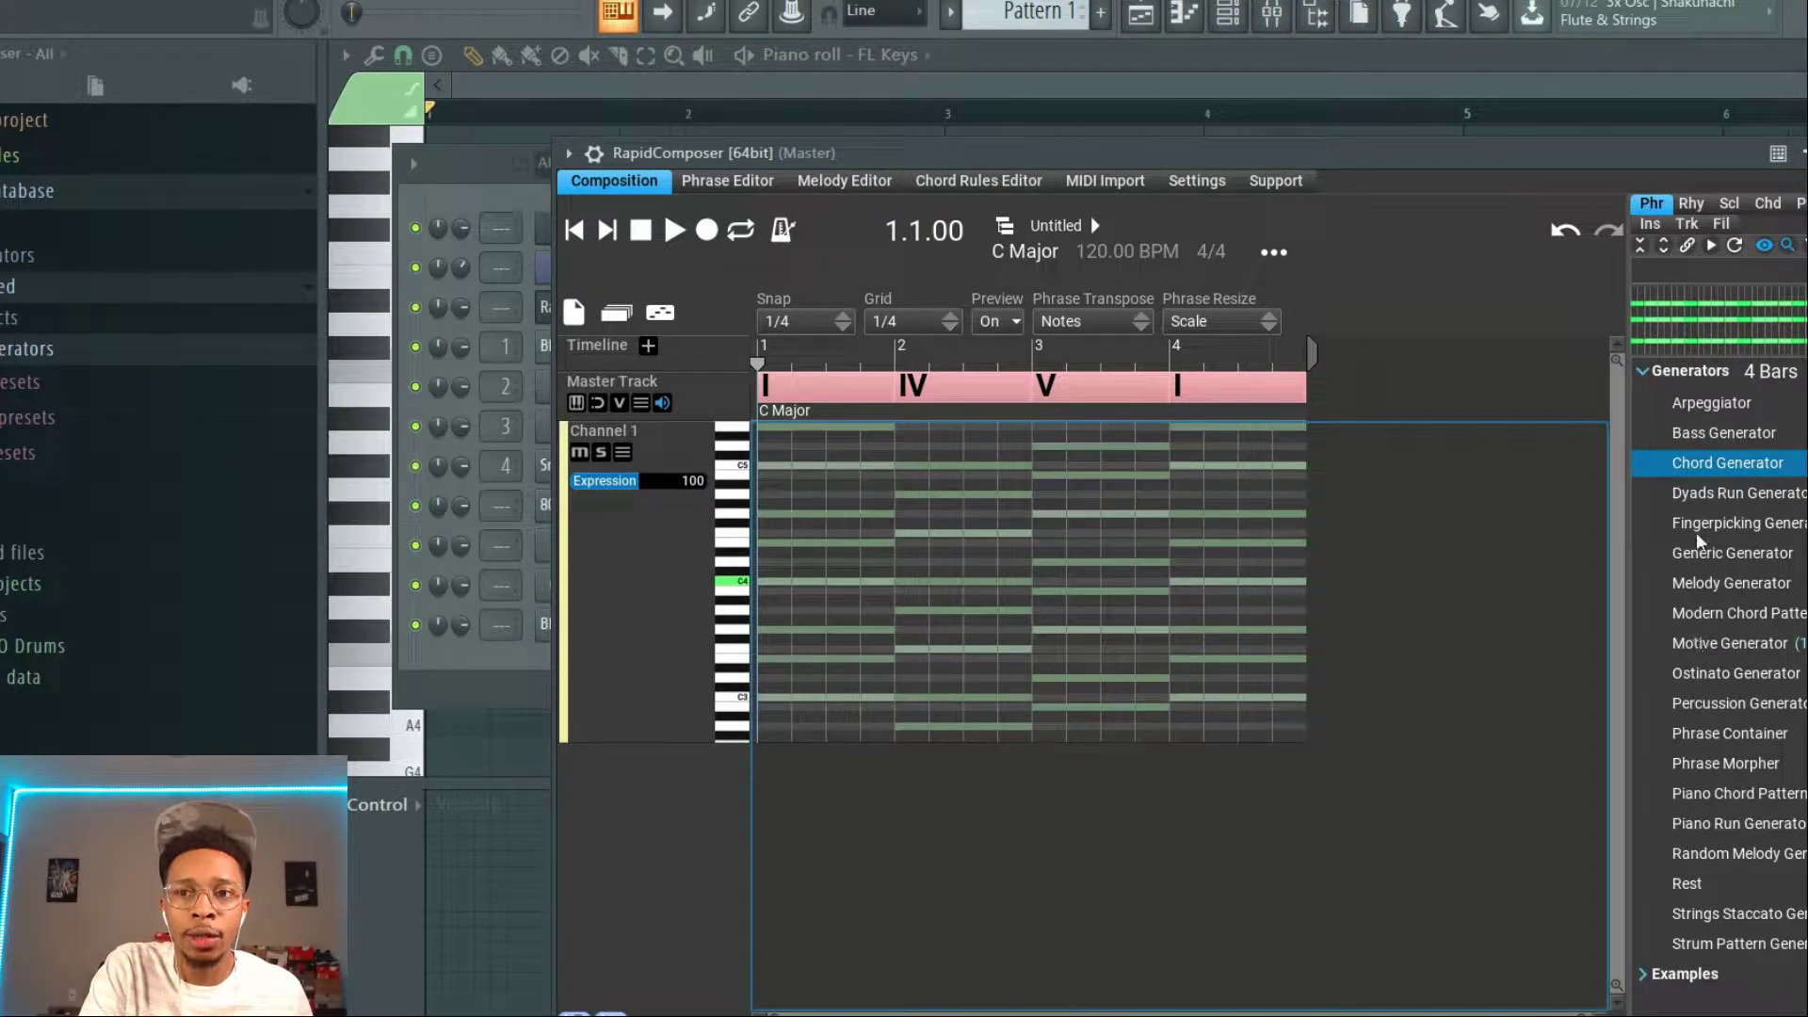
{"action": "left_click", "coordinate": [1650, 975]}
{"action": "scroll", "coordinate": [1691, 838], "scroll_direction": "down", "scroll_amount": 2}
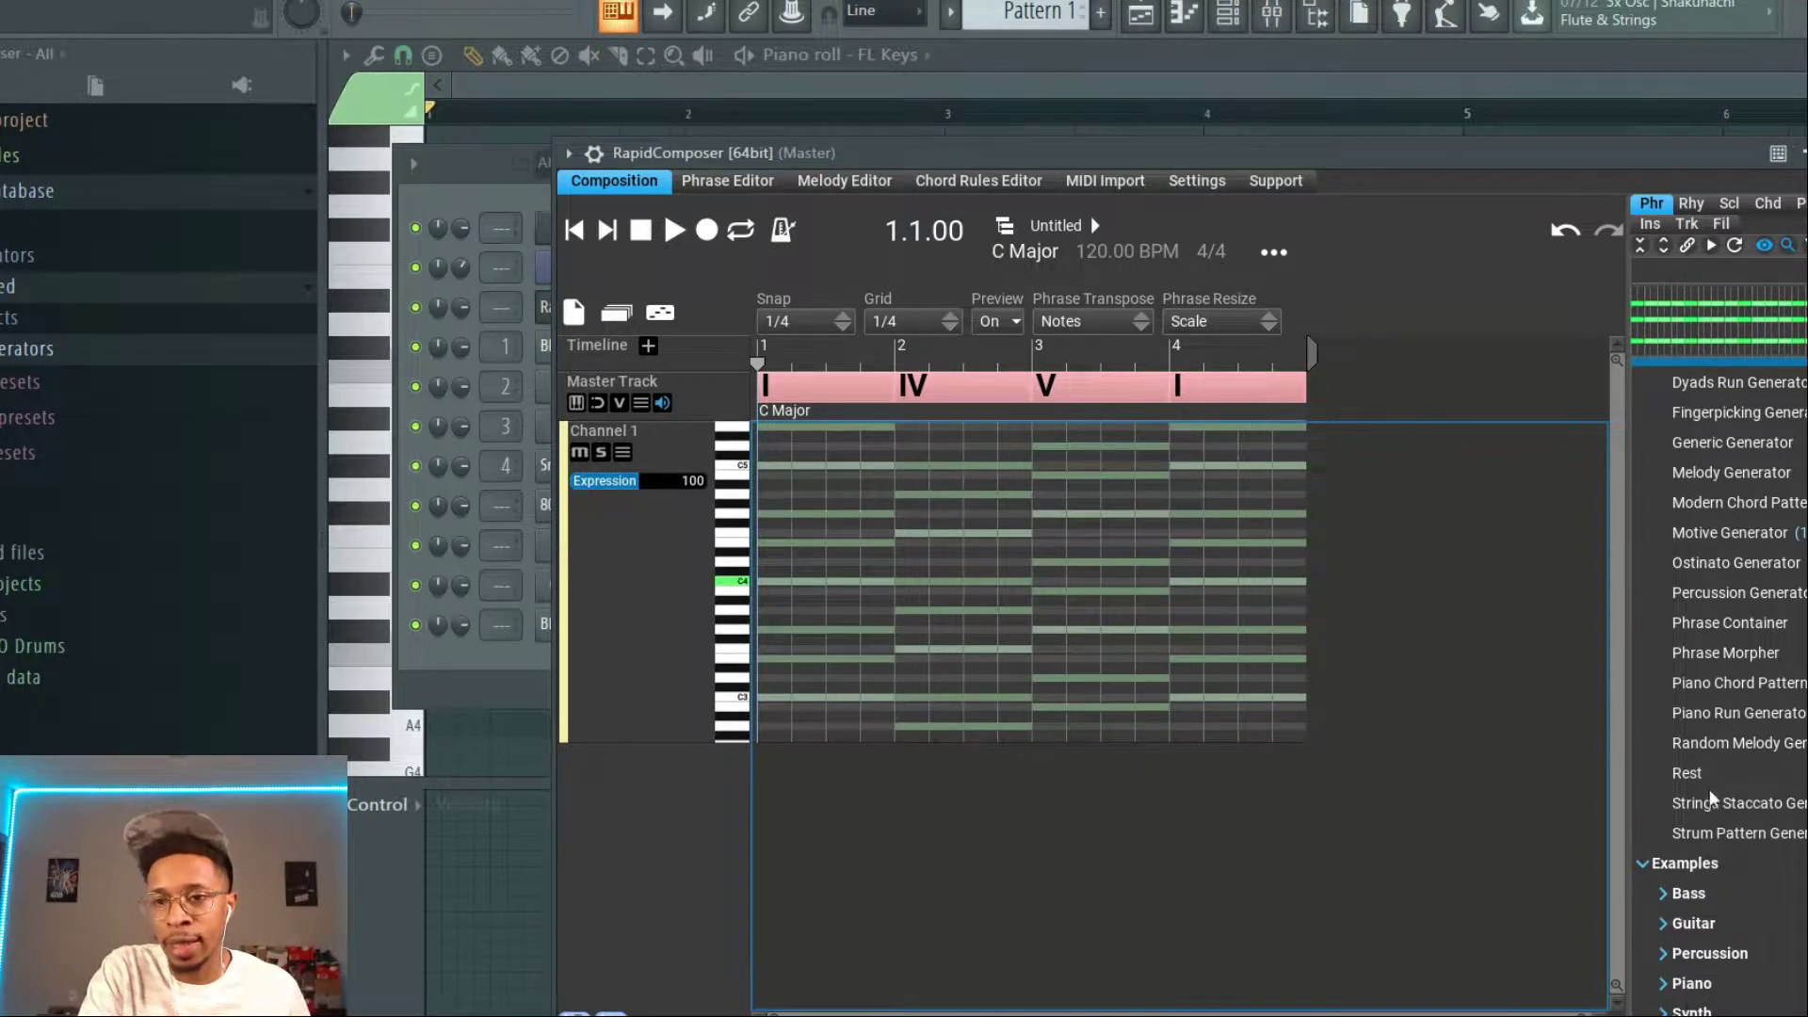
{"action": "scroll", "coordinate": [1709, 603], "scroll_direction": "up", "scroll_amount": 2}
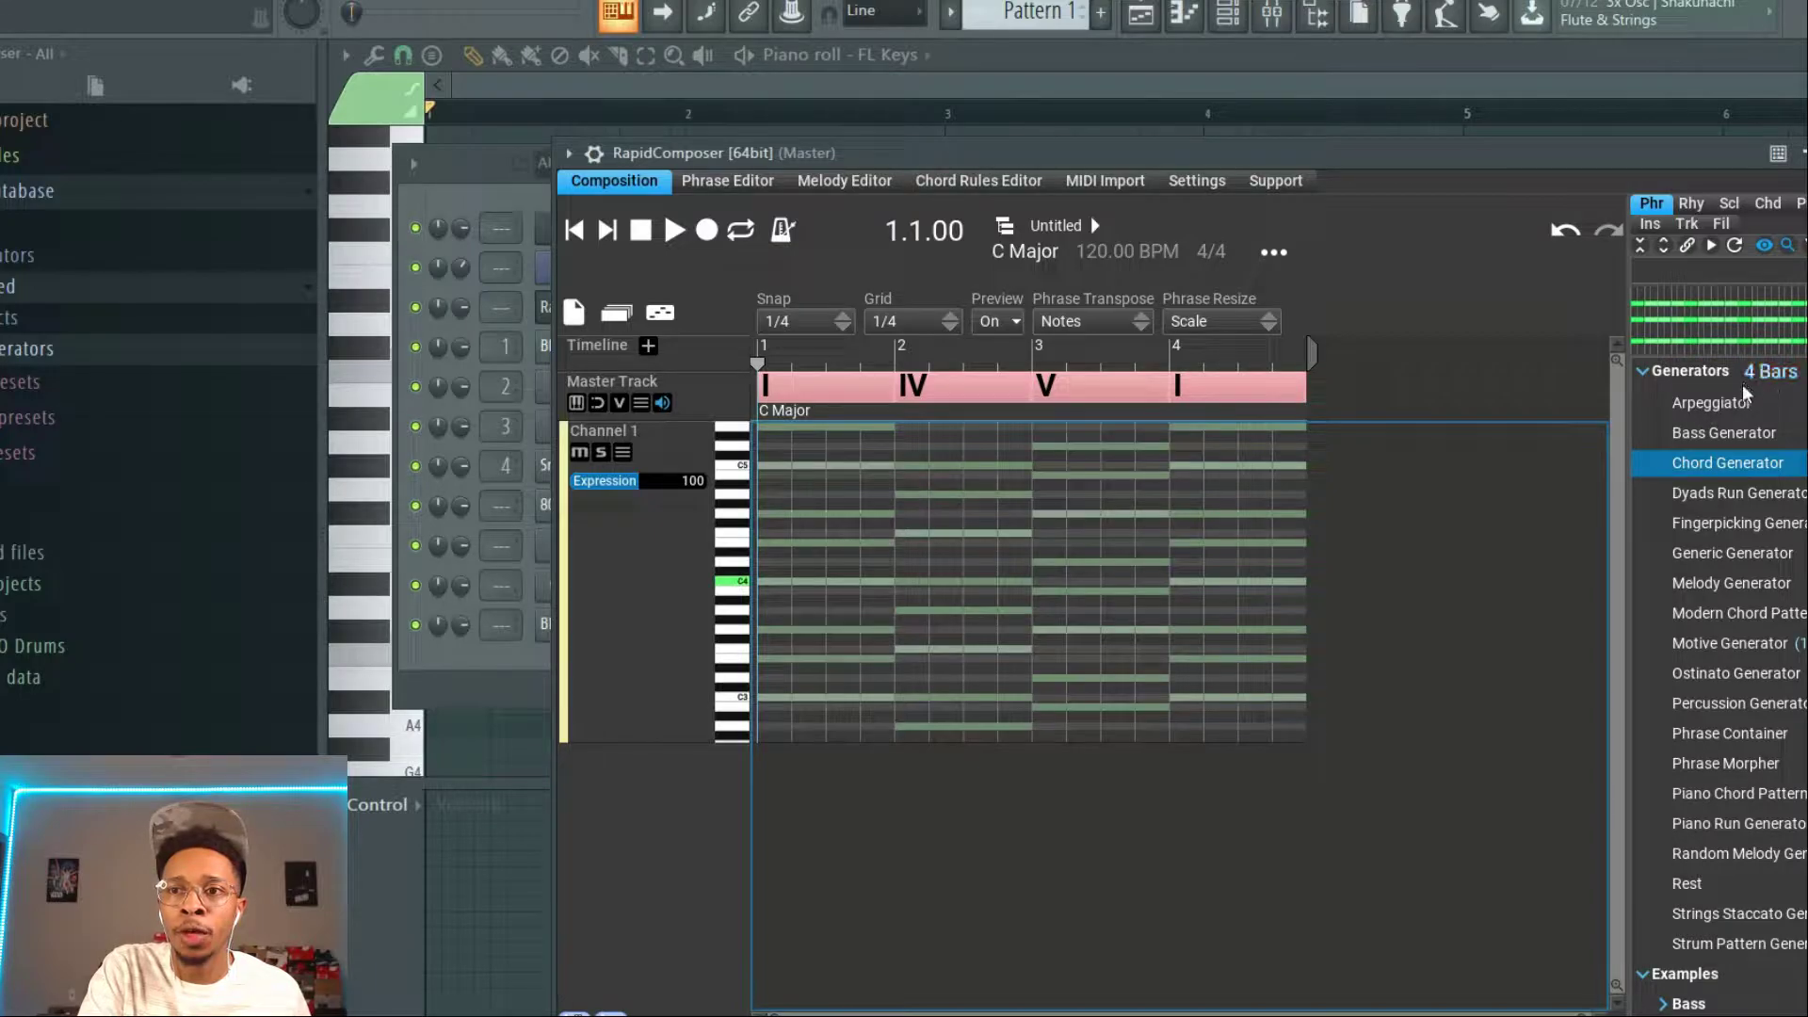
Preview the Major, Minor, Diminished and 6th chords in the chord library
{"action": "left_click", "coordinate": [1729, 203]}
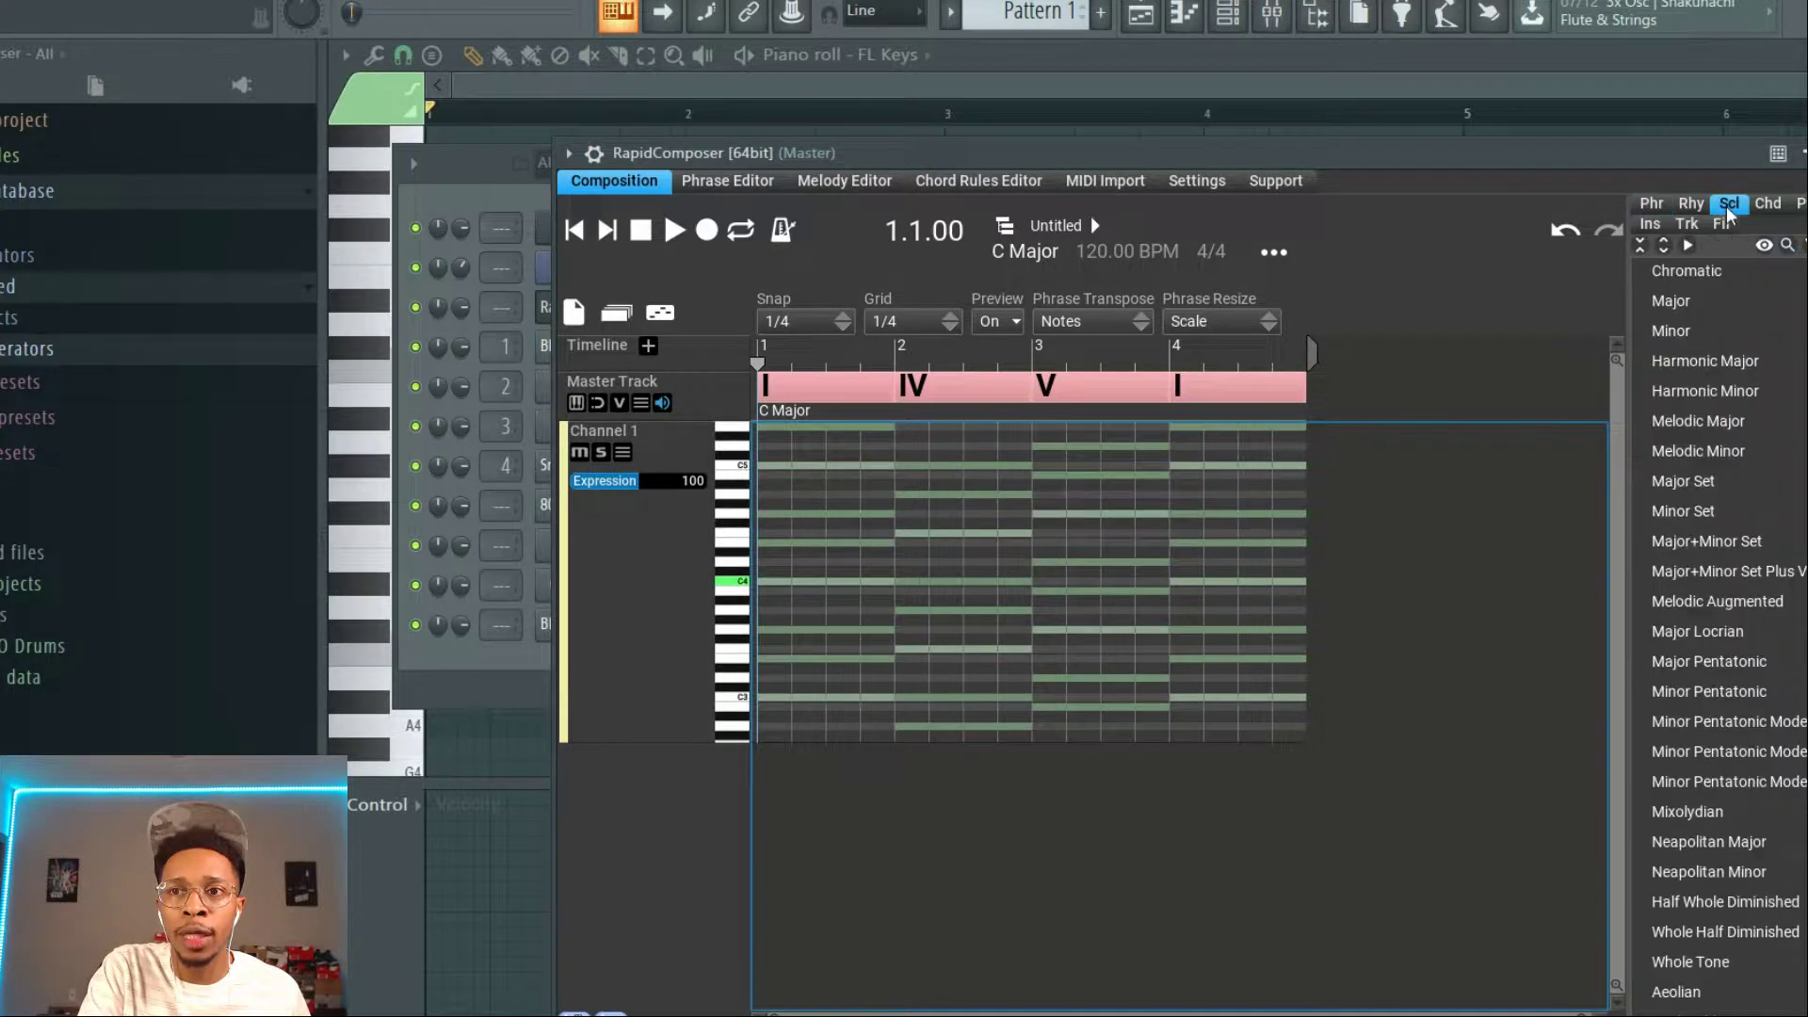
{"action": "left_click", "coordinate": [1778, 204]}
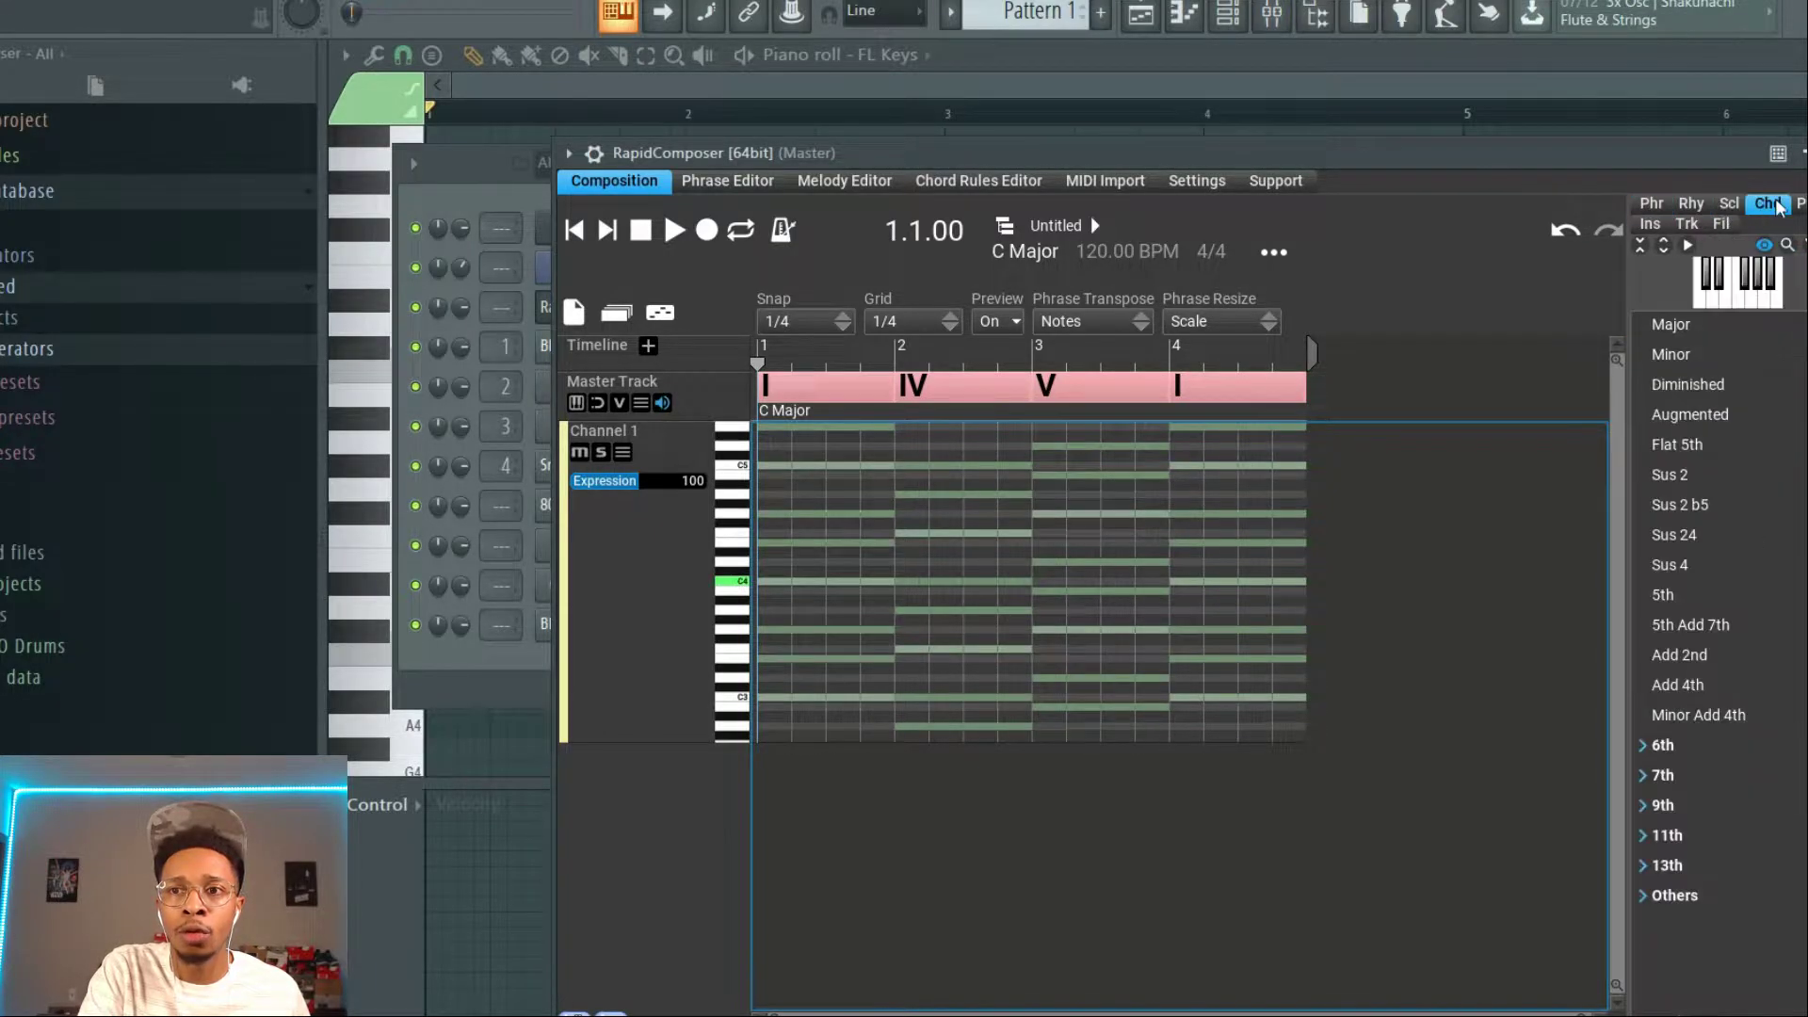
{"action": "left_click", "coordinate": [1682, 329]}
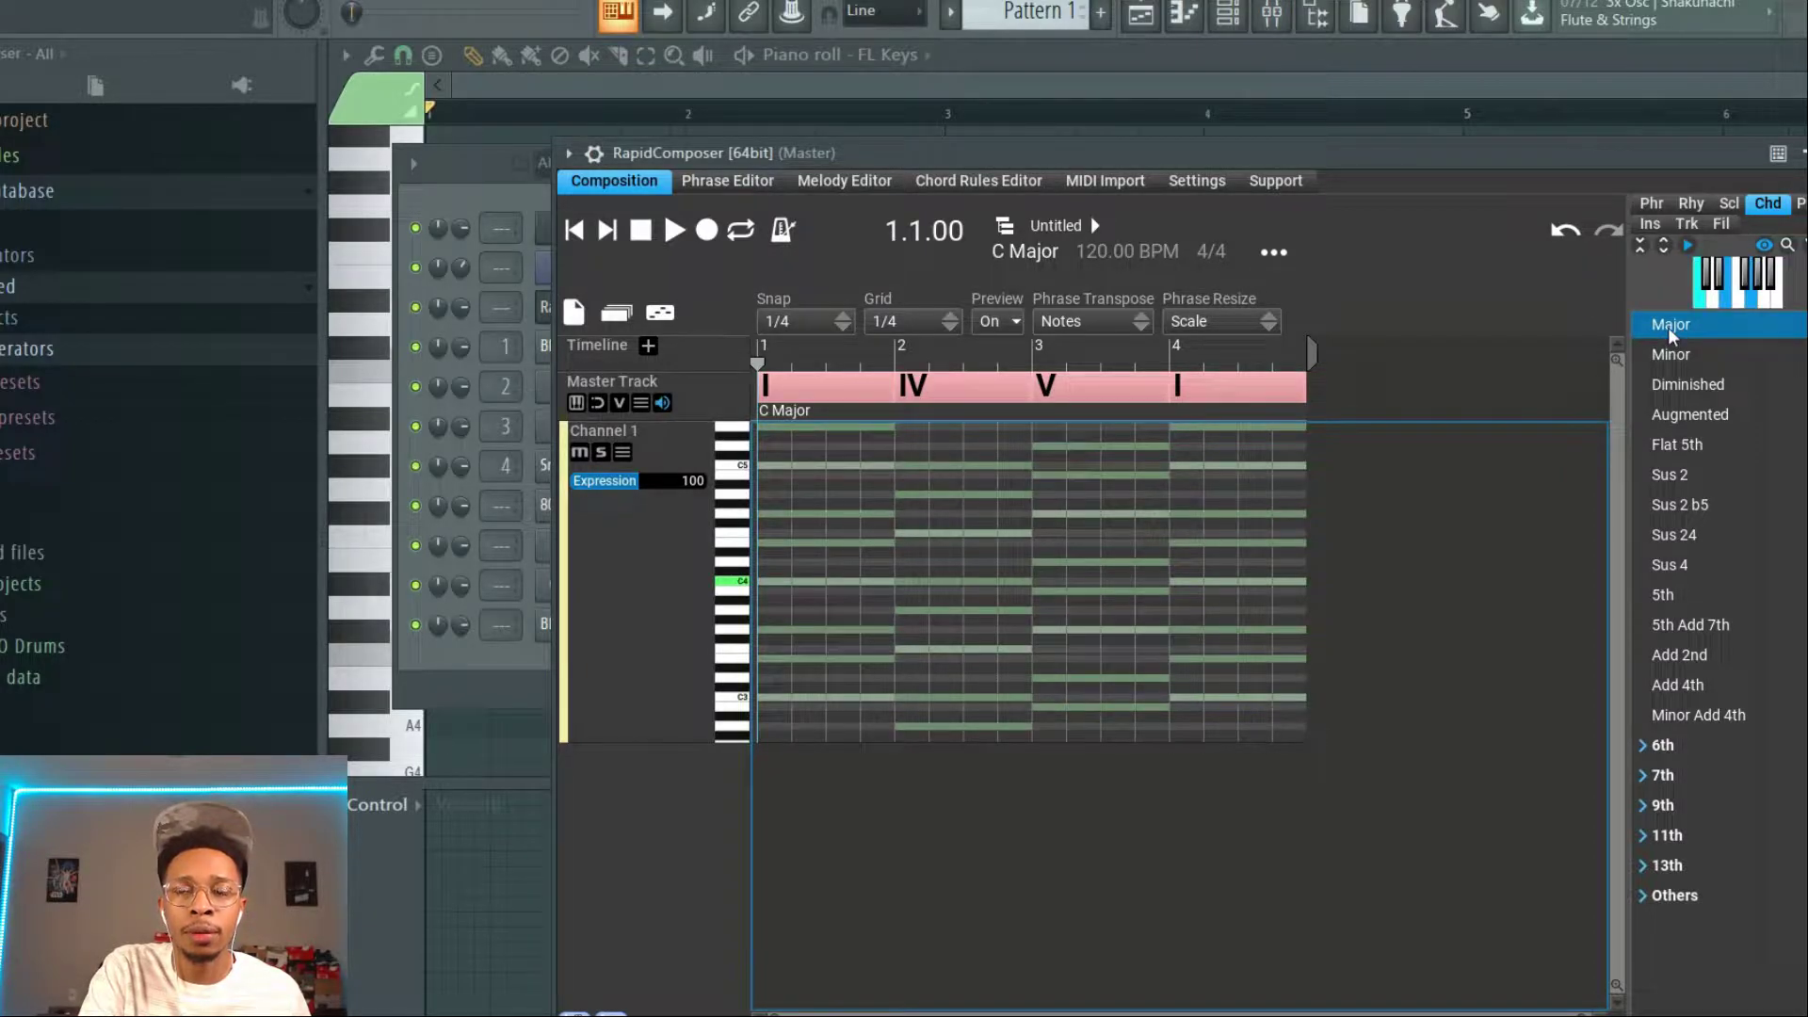
{"action": "left_click", "coordinate": [1667, 363]}
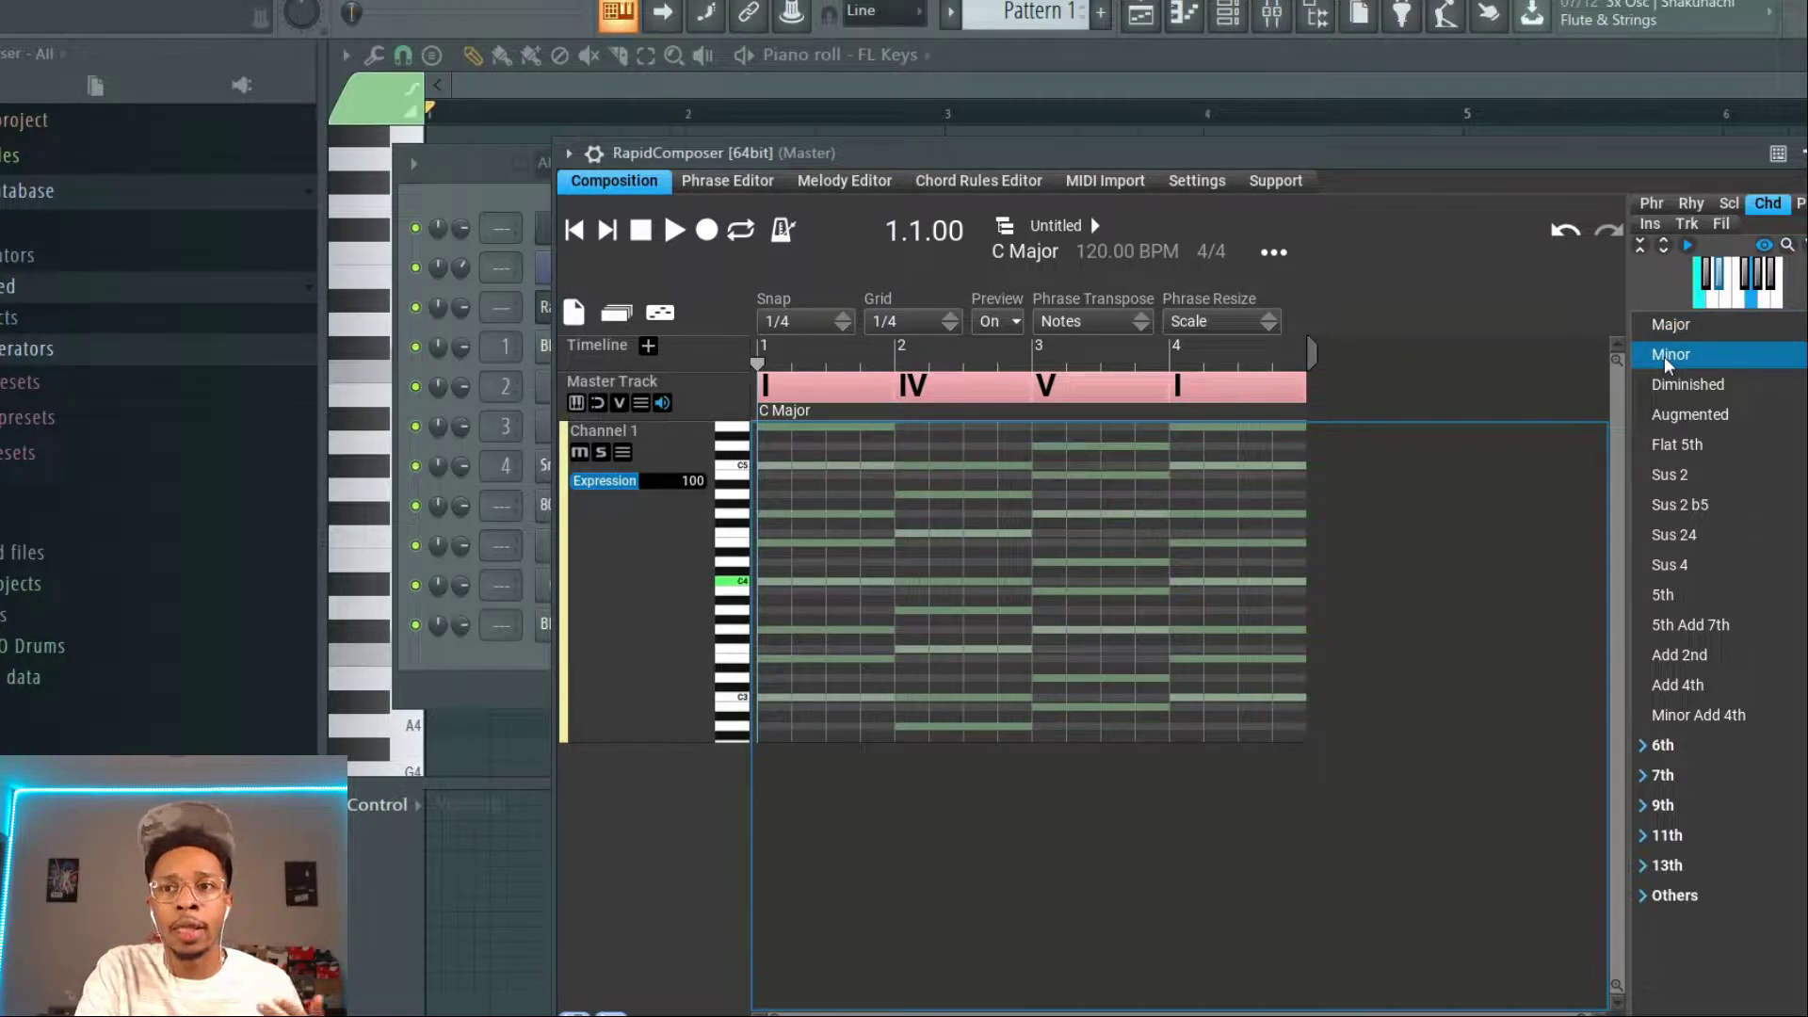
{"action": "left_click", "coordinate": [1669, 393]}
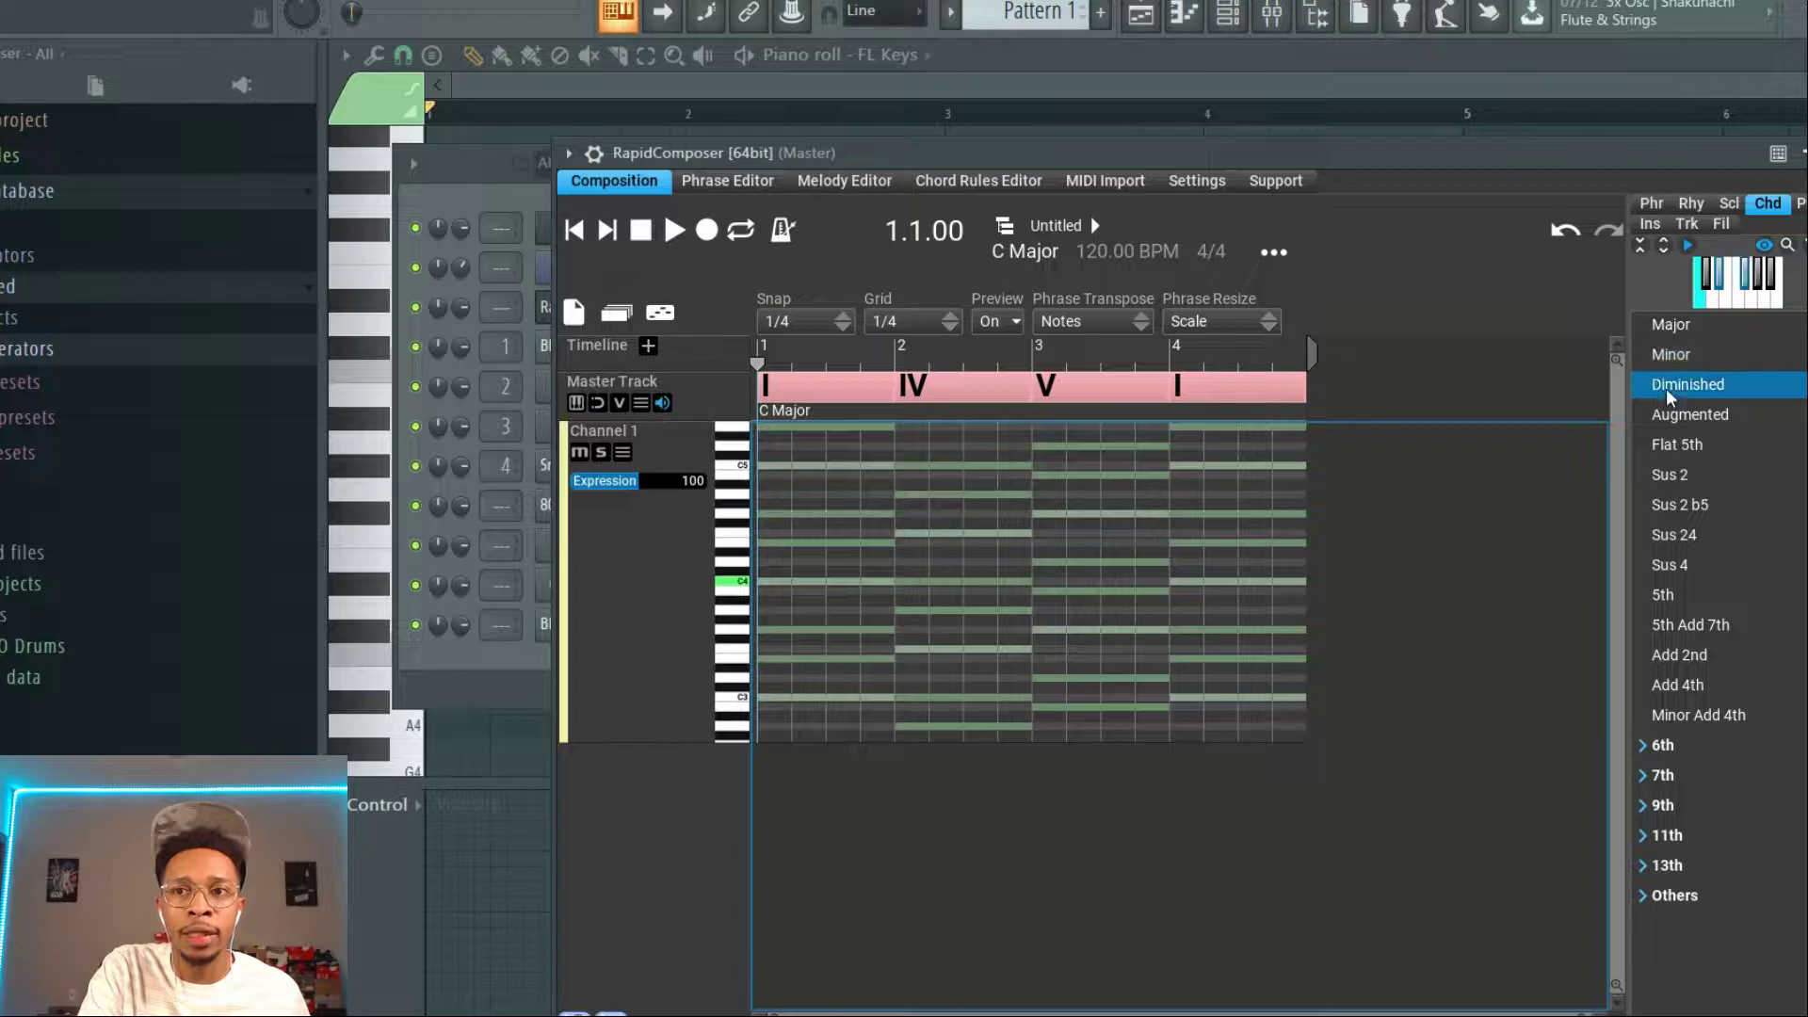
{"action": "left_click", "coordinate": [1650, 748]}
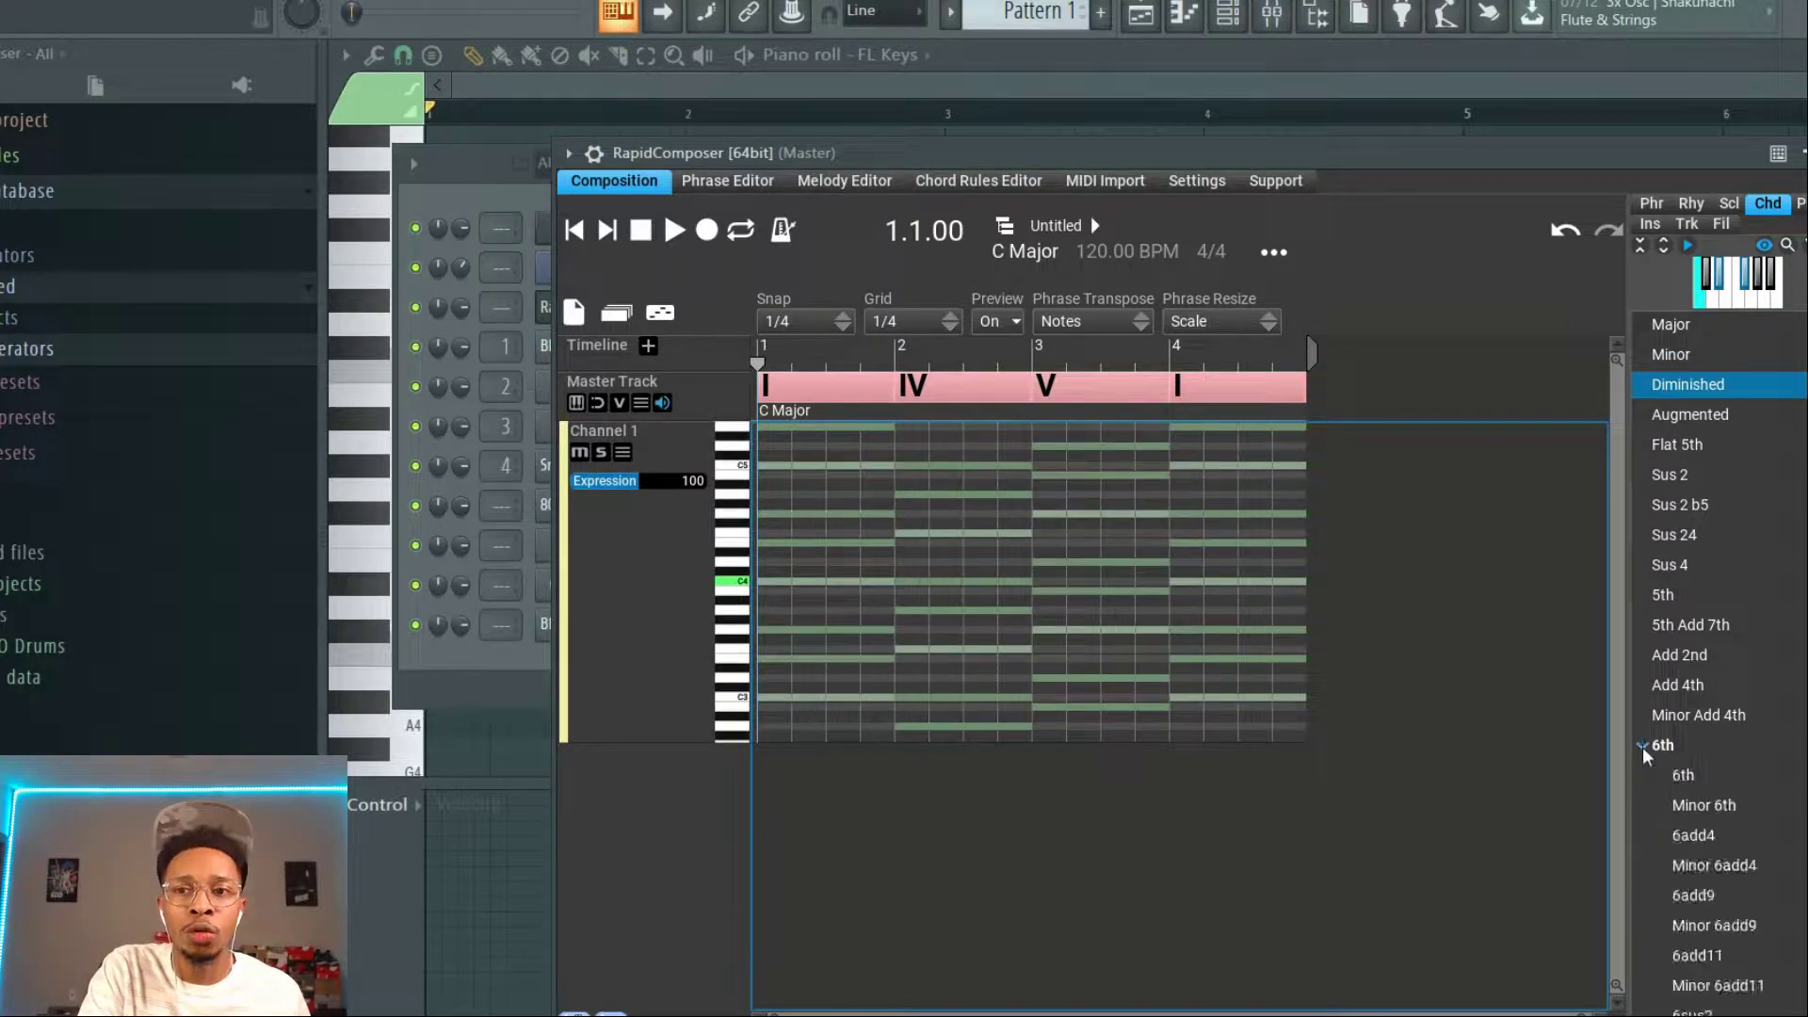
{"action": "left_click", "coordinate": [1681, 780]}
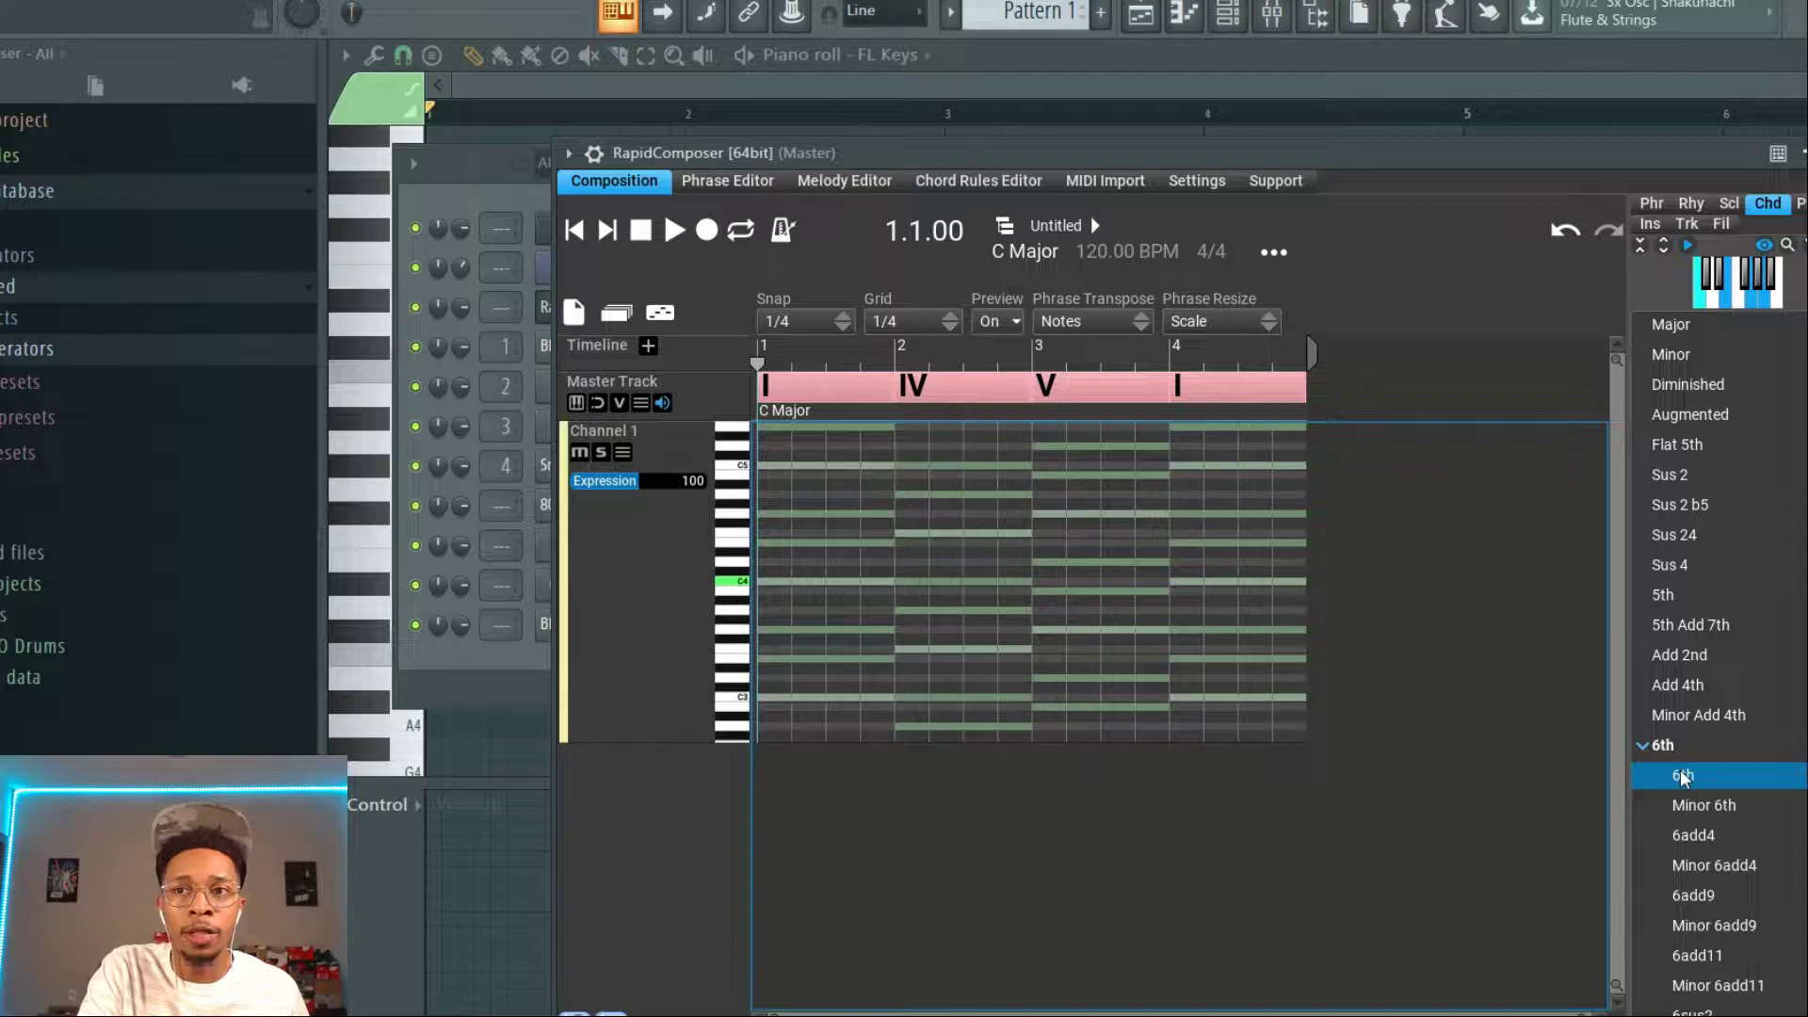
{"action": "left_click_drag", "start_coordinate": [1681, 777], "coordinate": [637, 601]}
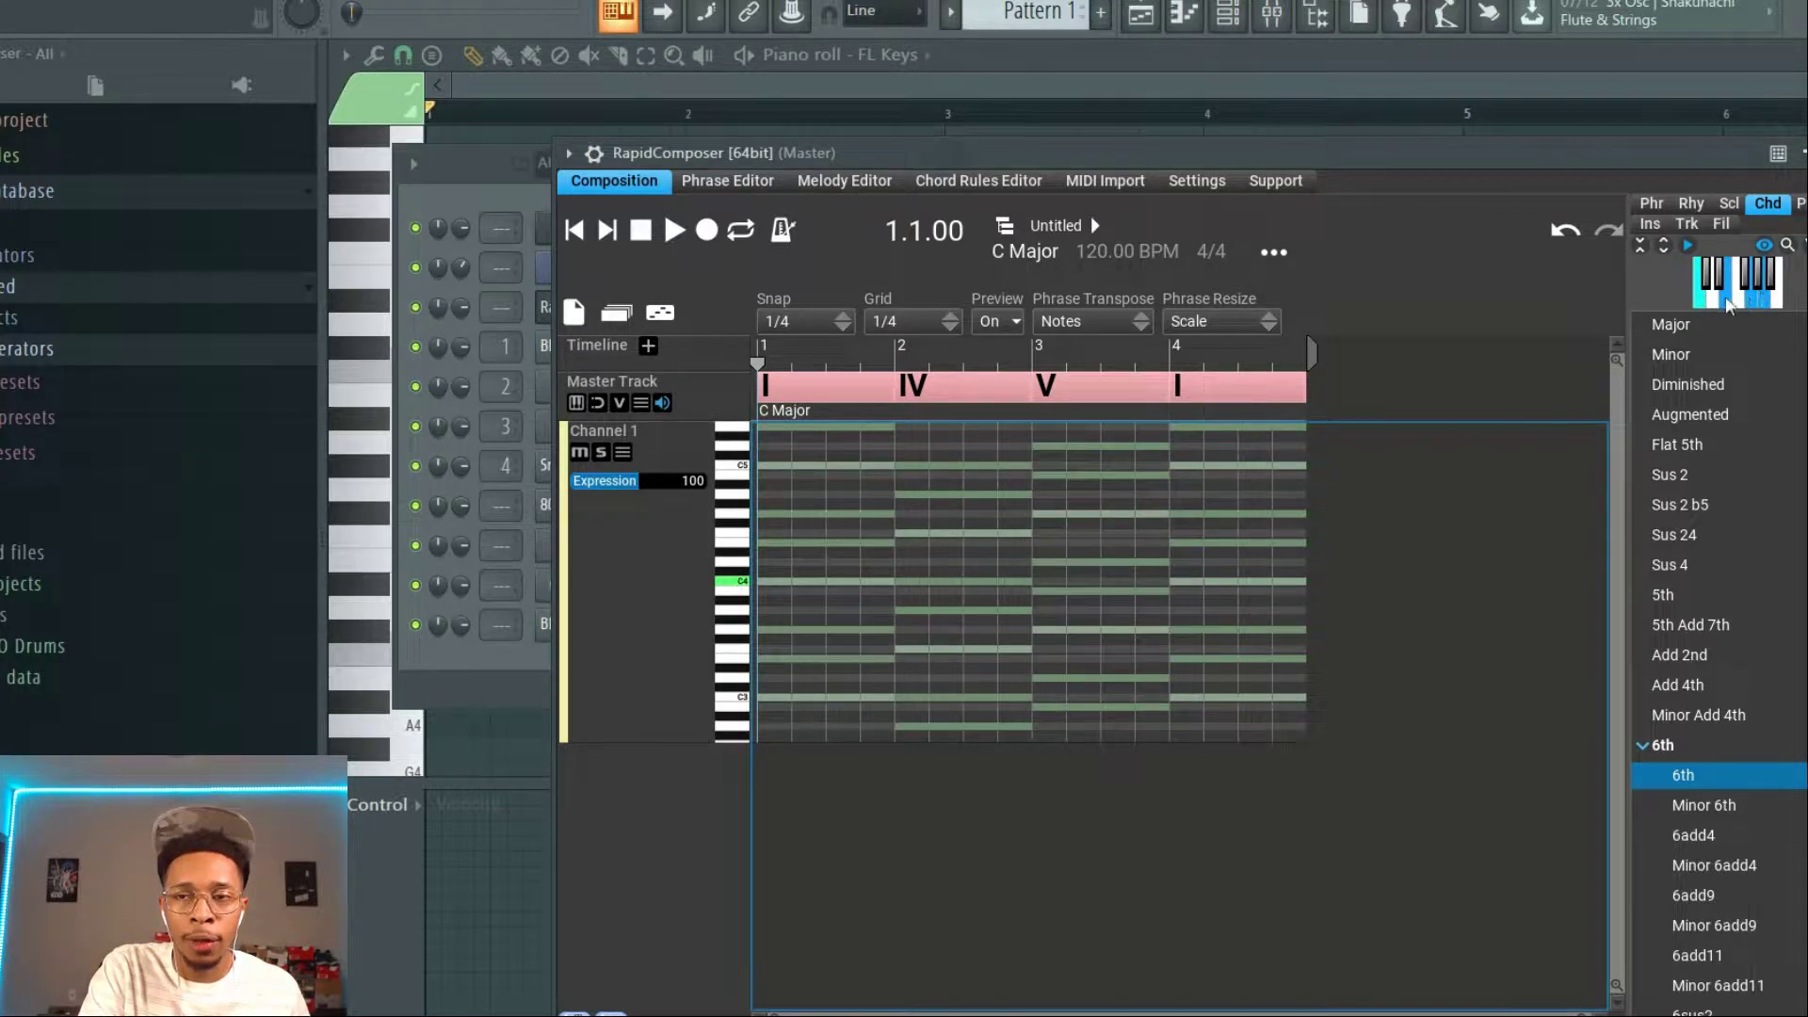
Apply the G D C Am progression from the Absolute Chords group to the master track, starting at bar 1
{"action": "left_click", "coordinate": [1800, 203]}
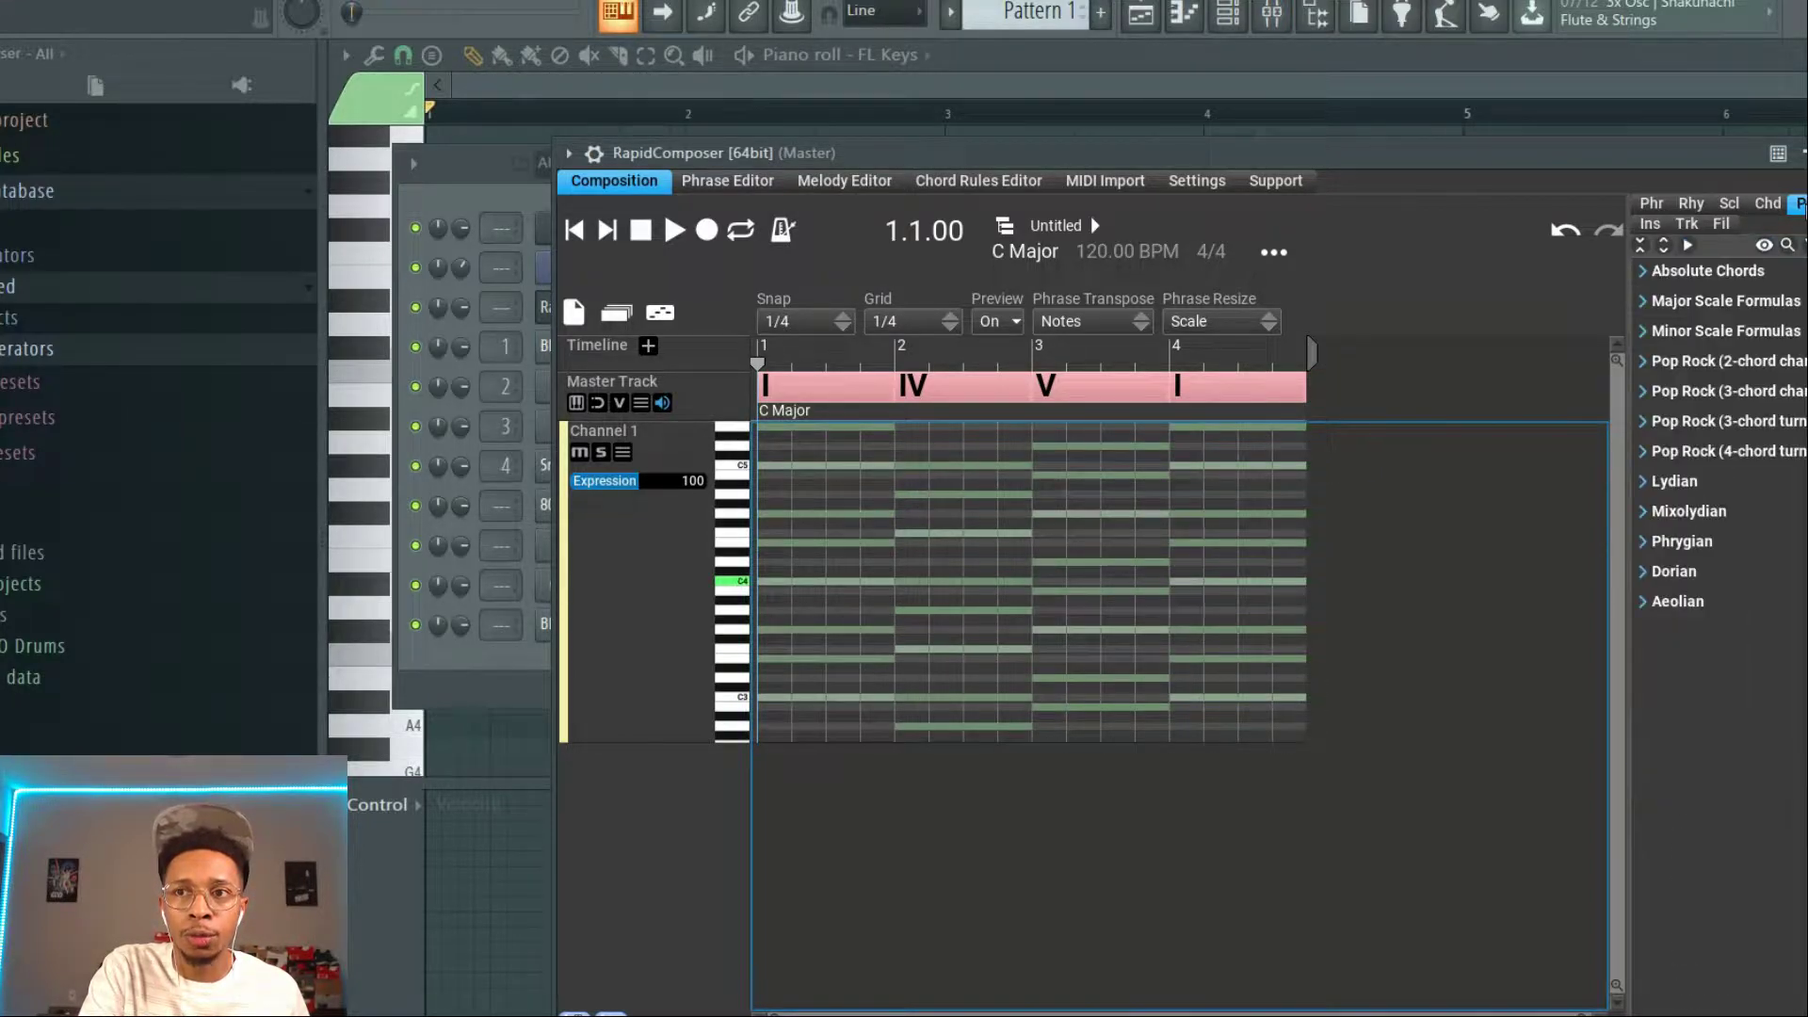
{"action": "left_click", "coordinate": [1643, 272]}
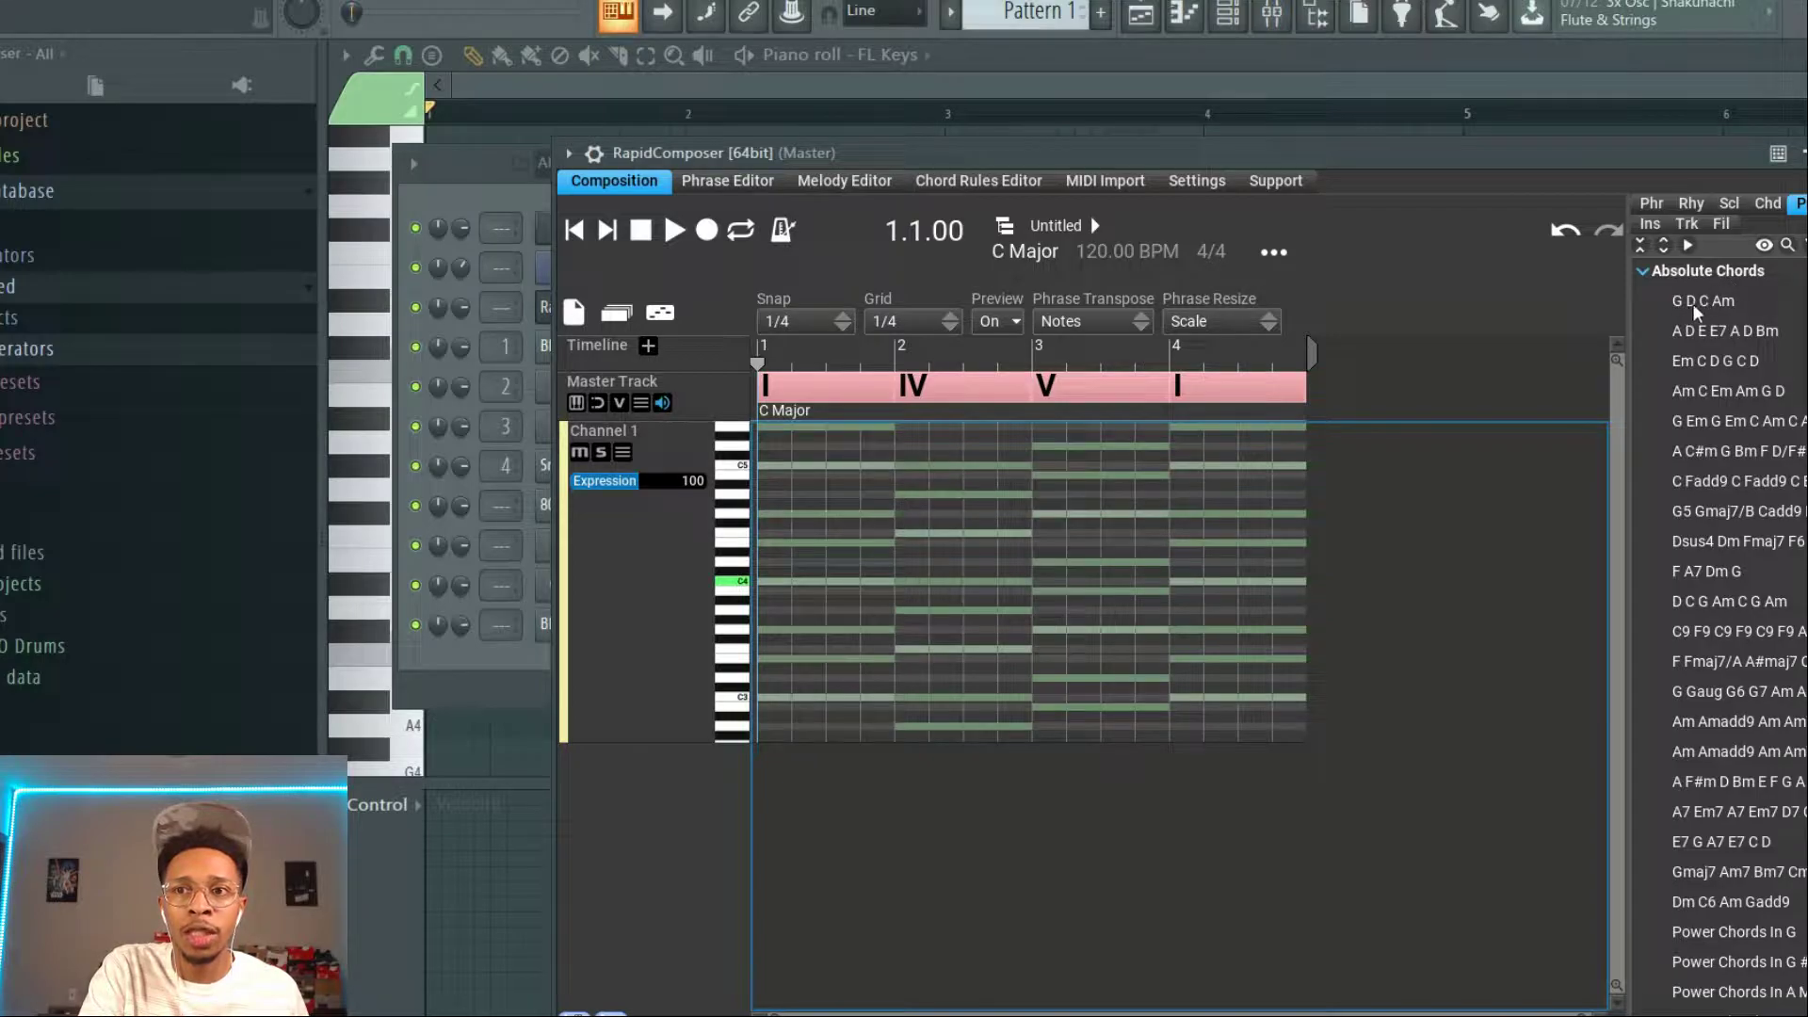
{"action": "left_click_drag", "start_coordinate": [1720, 303], "coordinate": [770, 389]}
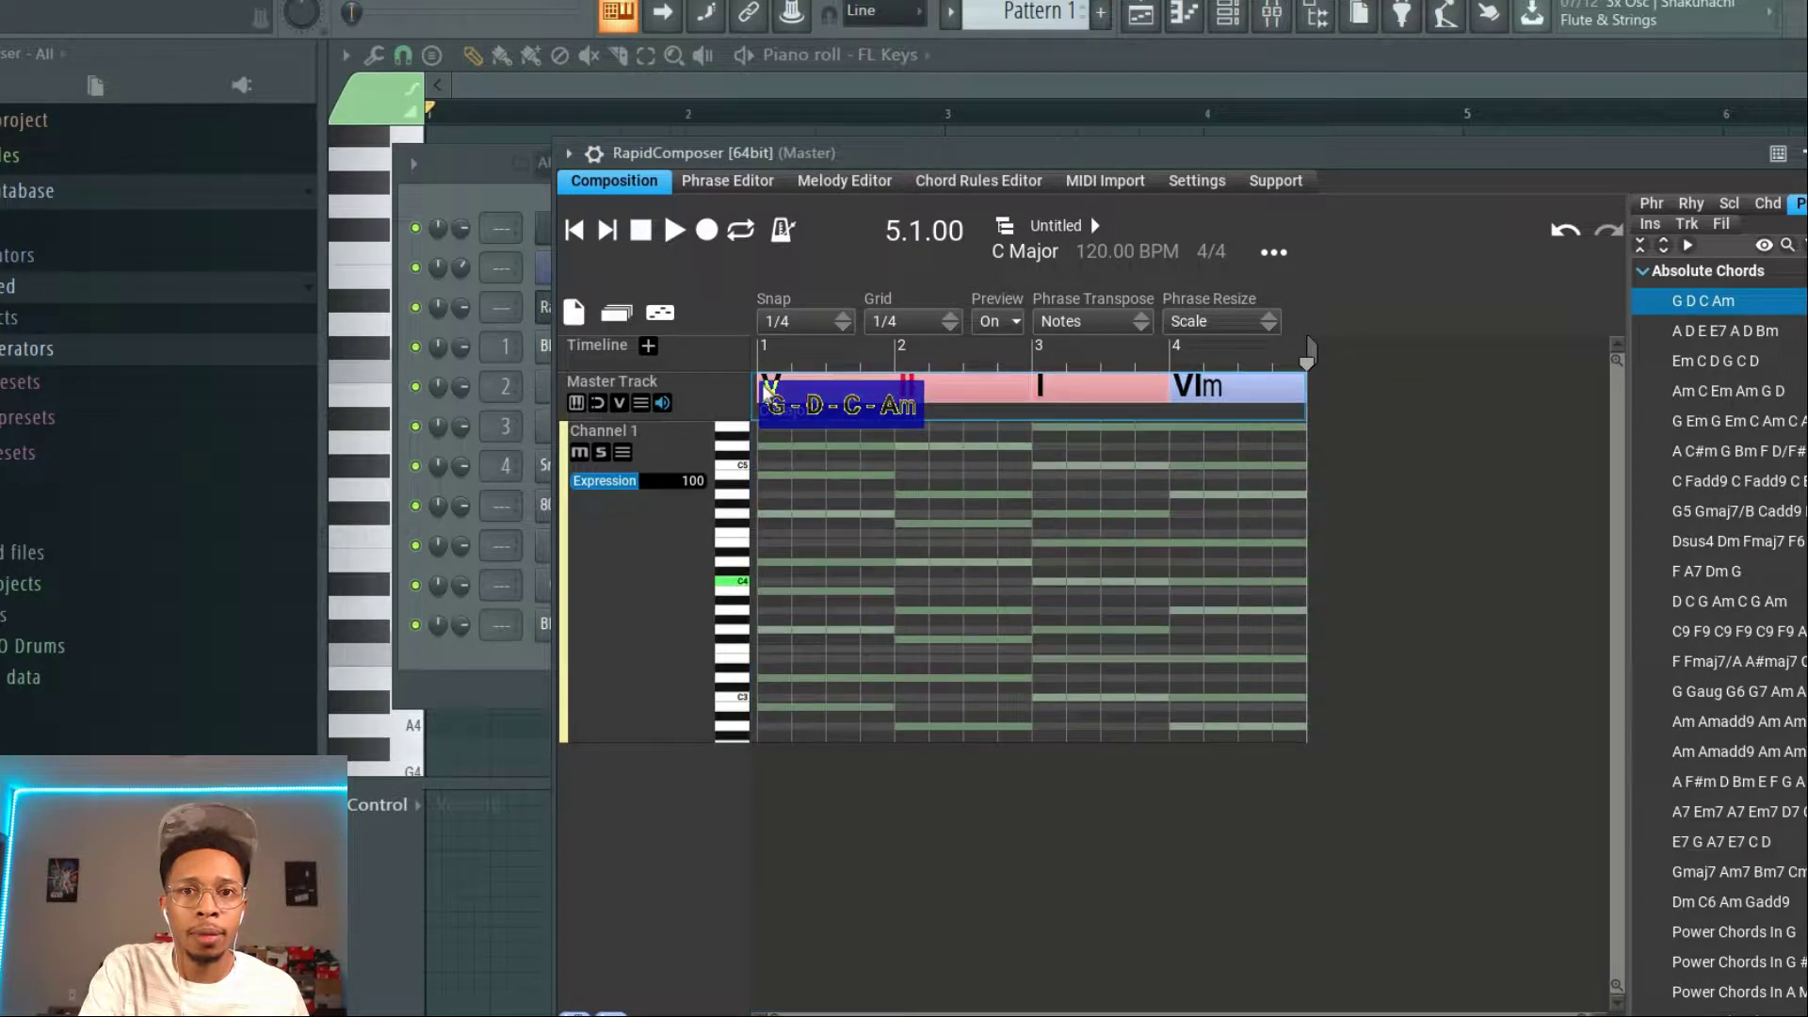
{"action": "mouse_move", "coordinate": [1069, 395]}
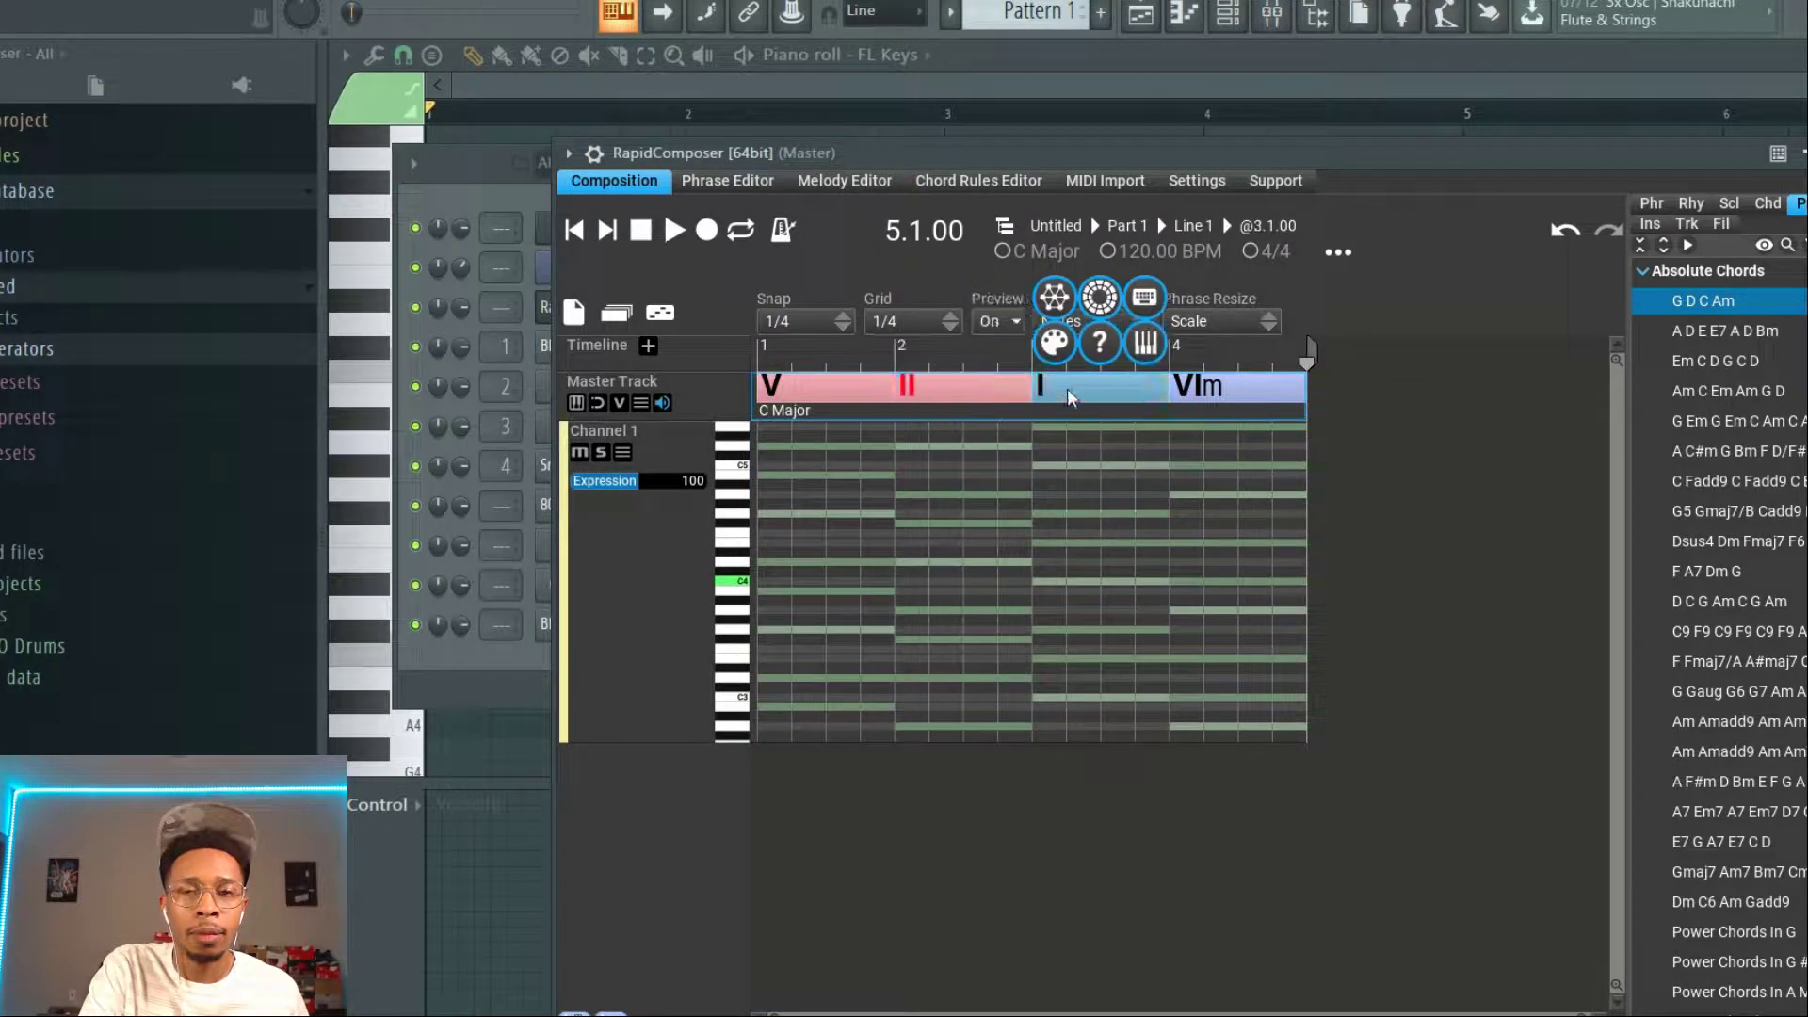
{"action": "mouse_move", "coordinate": [1212, 403]}
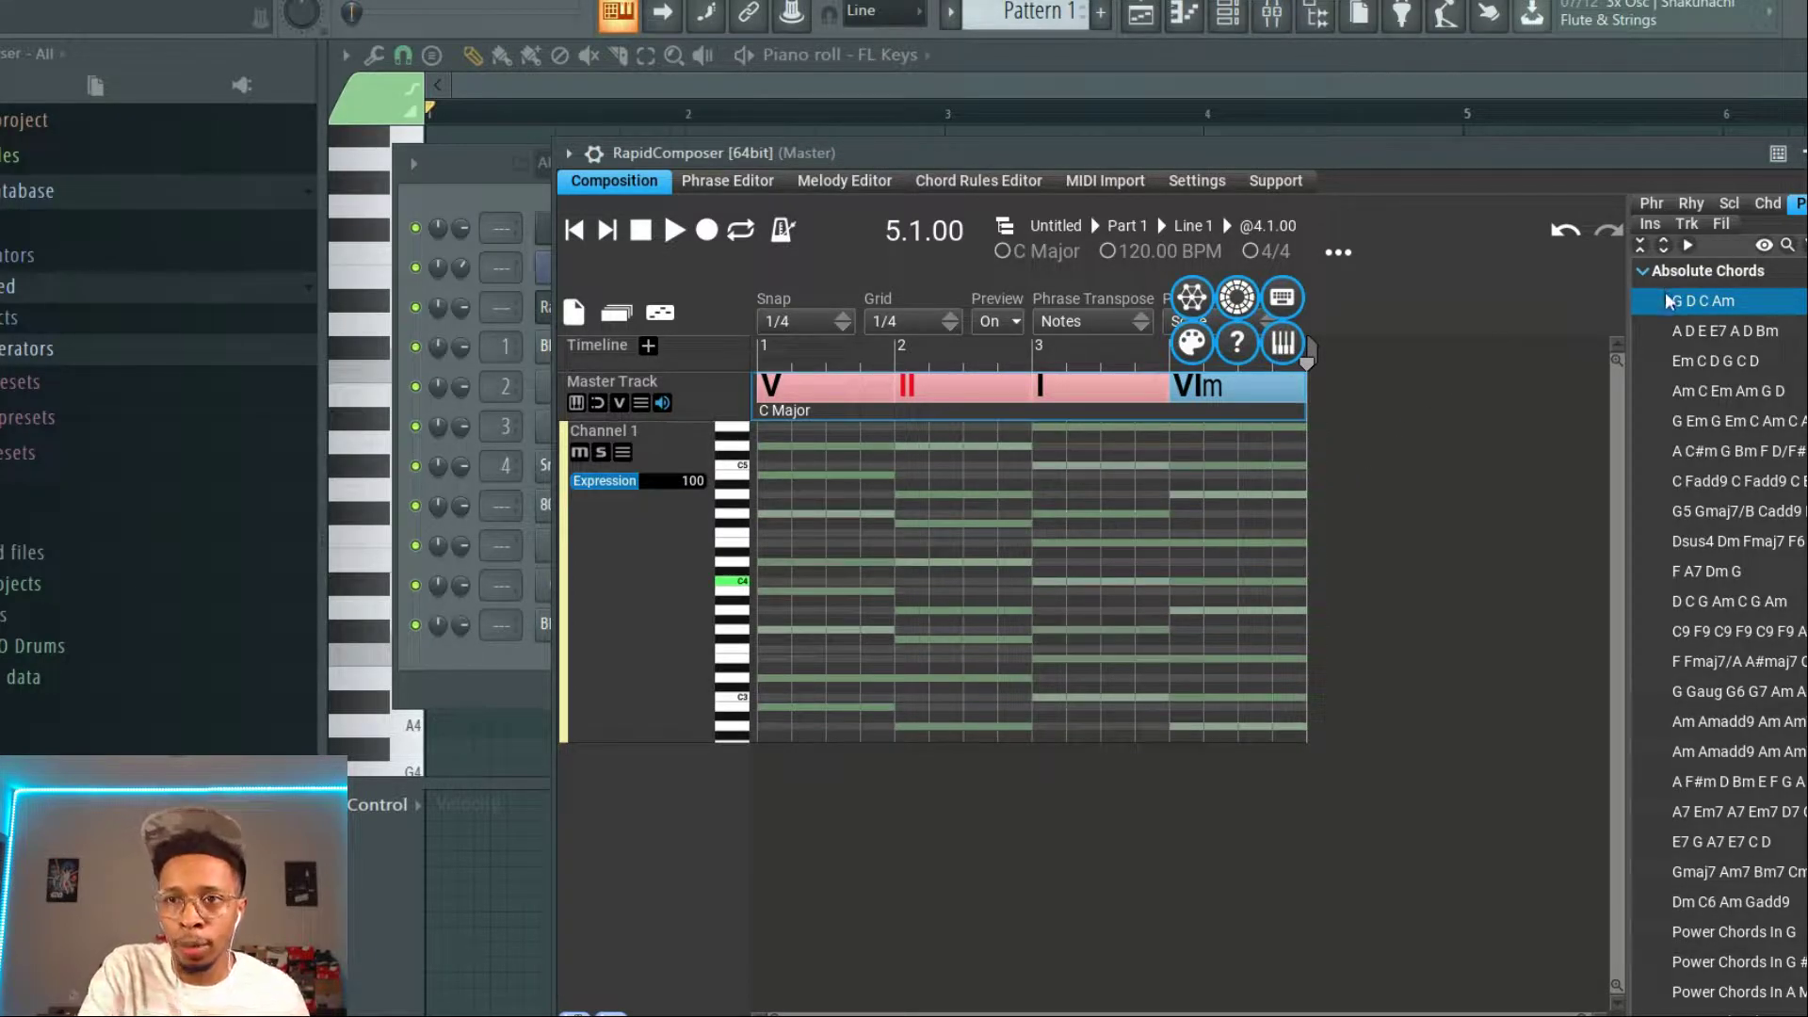
Examine the instrument categories in the GeneralUser GS-RC.sf2 soundfont and the folders in the file browser
{"action": "left_click", "coordinate": [1650, 224]}
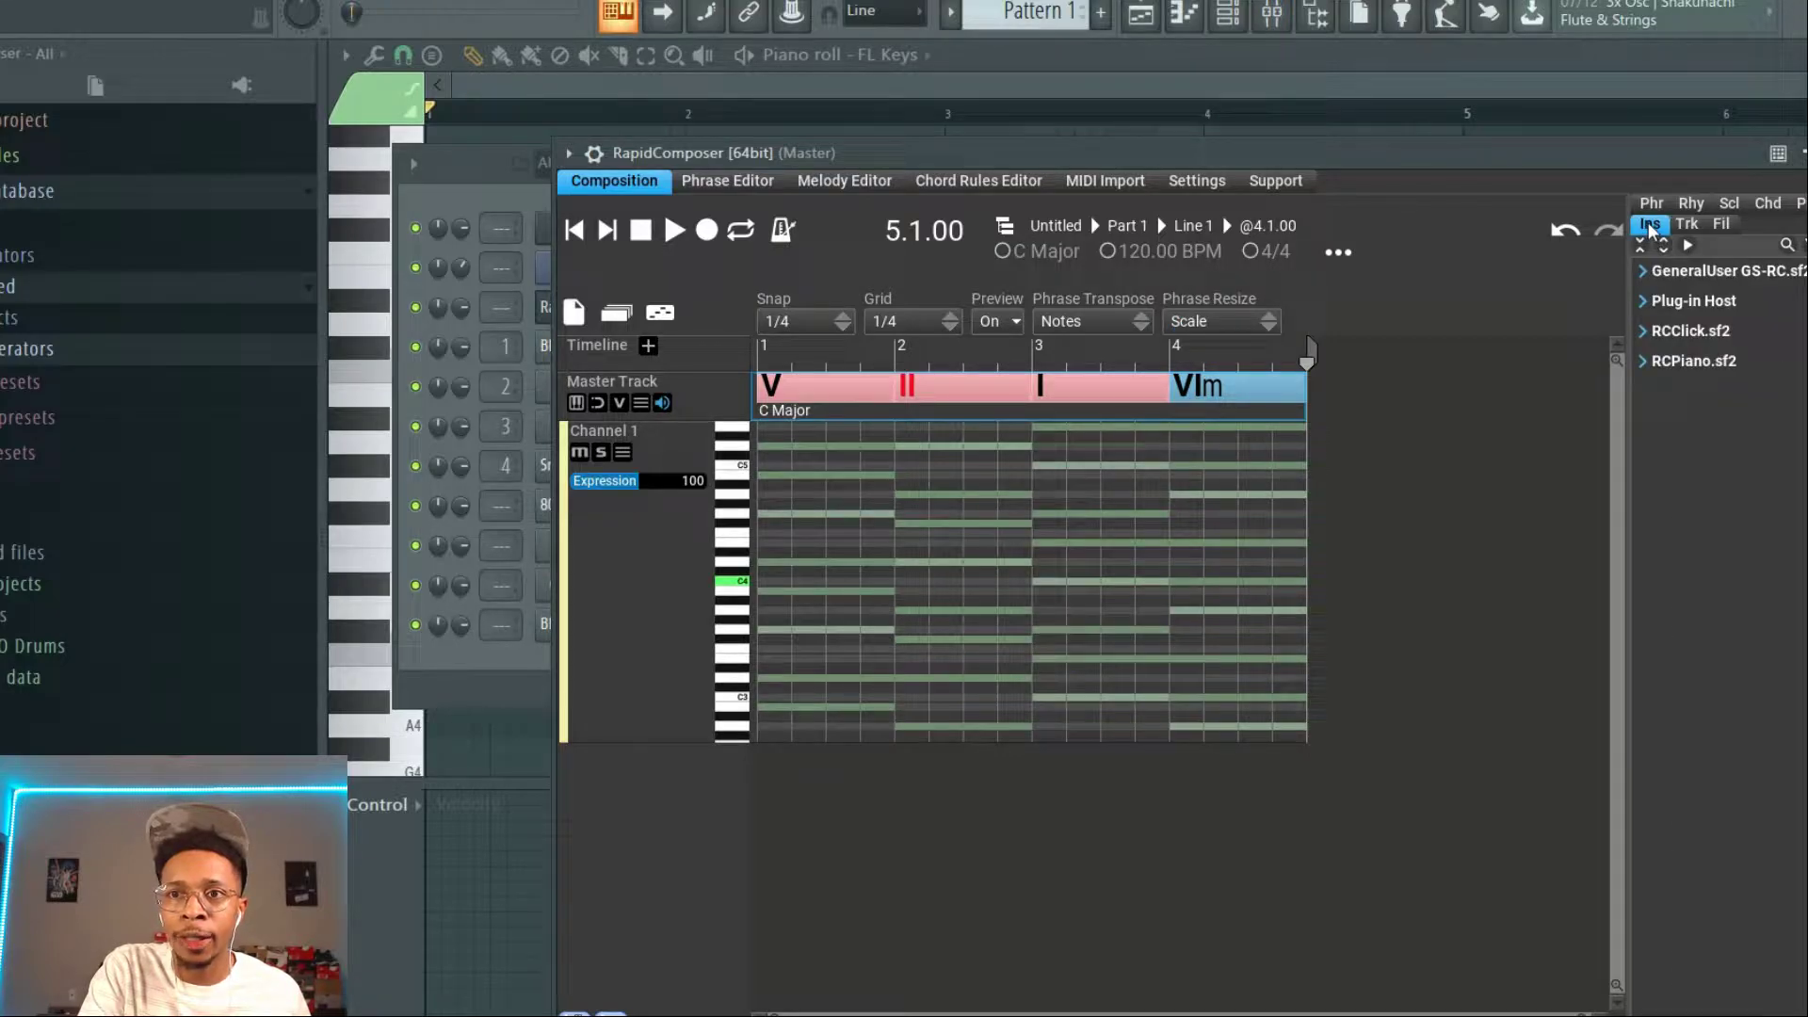
{"action": "left_click", "coordinate": [1641, 273]}
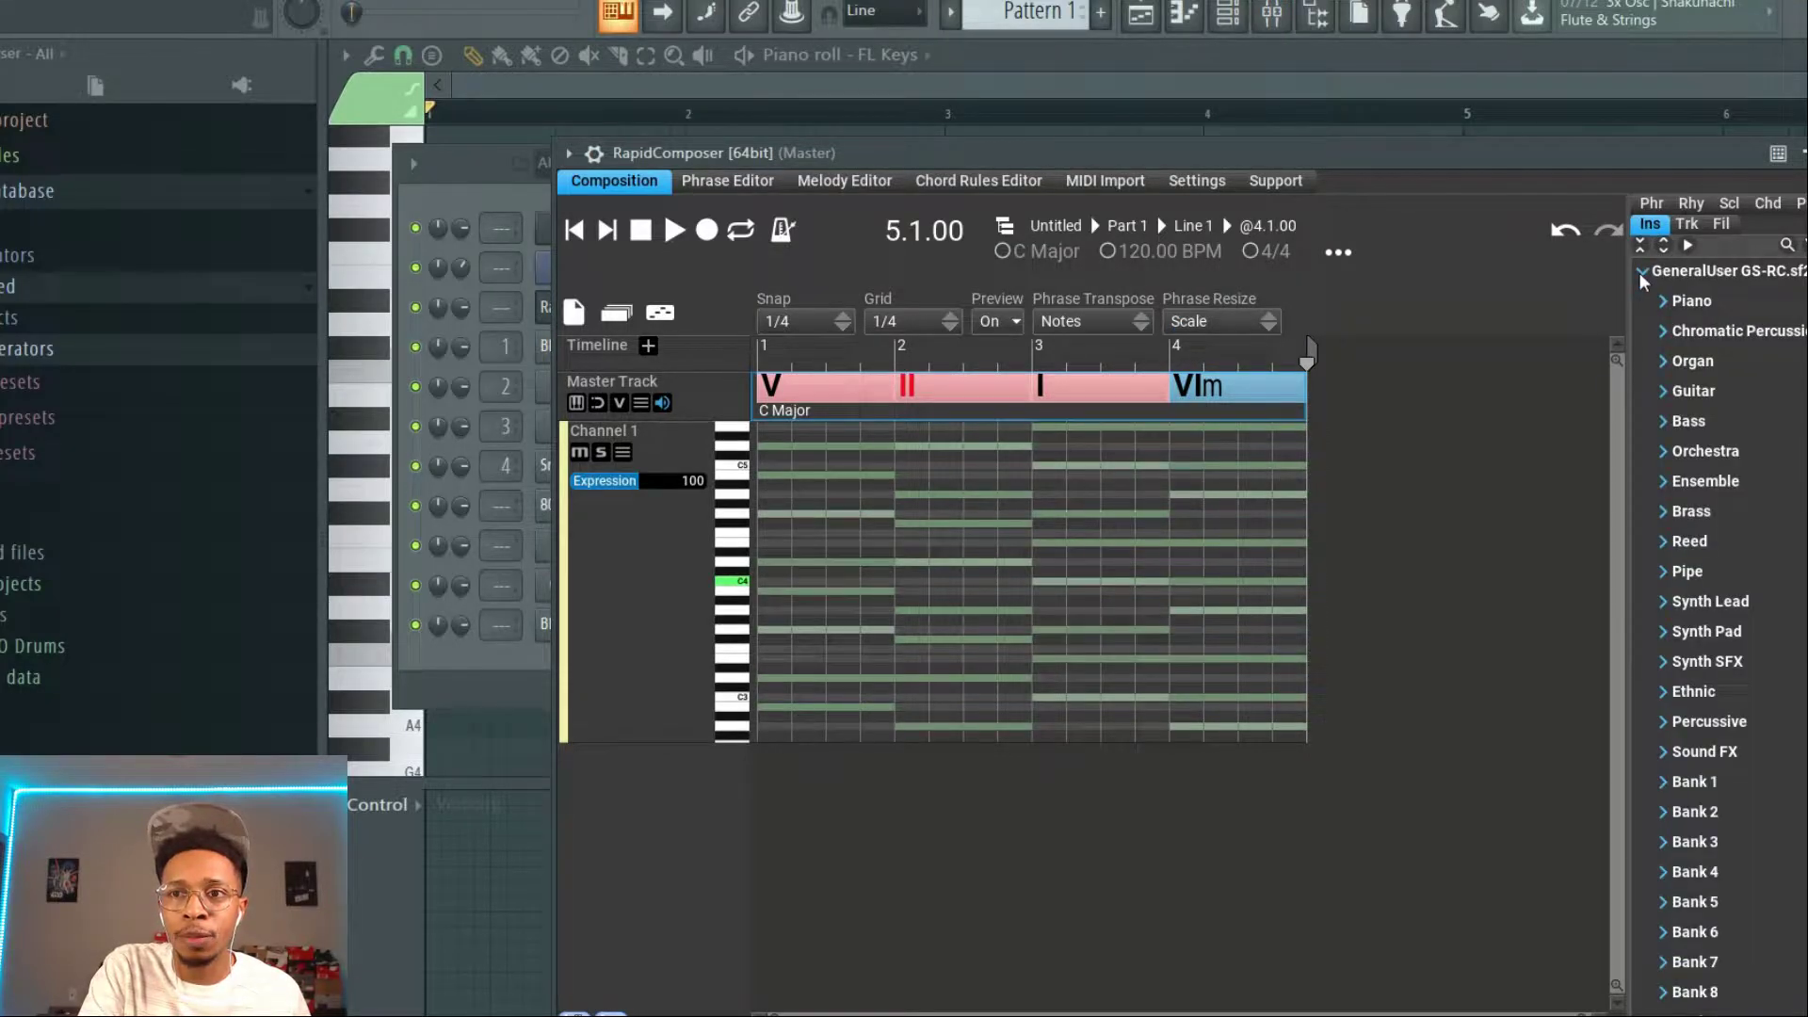
{"action": "left_click", "coordinate": [1642, 275]}
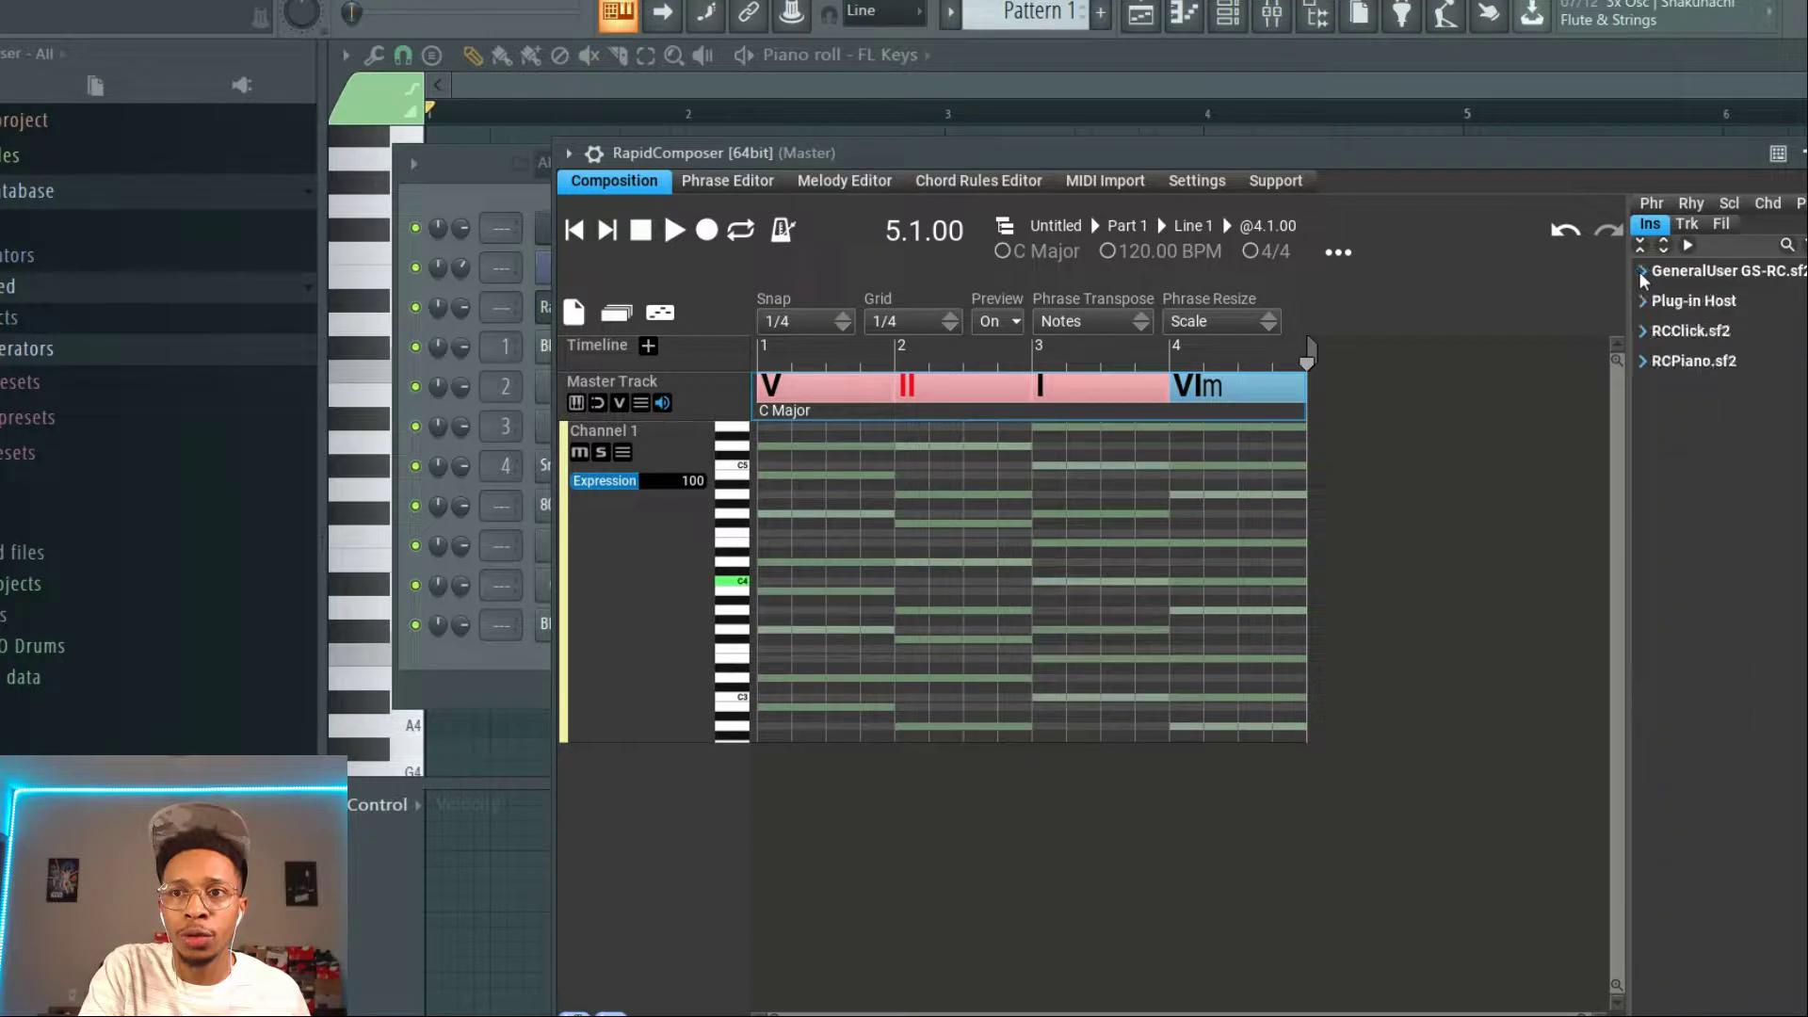
{"action": "left_click", "coordinate": [1702, 228]}
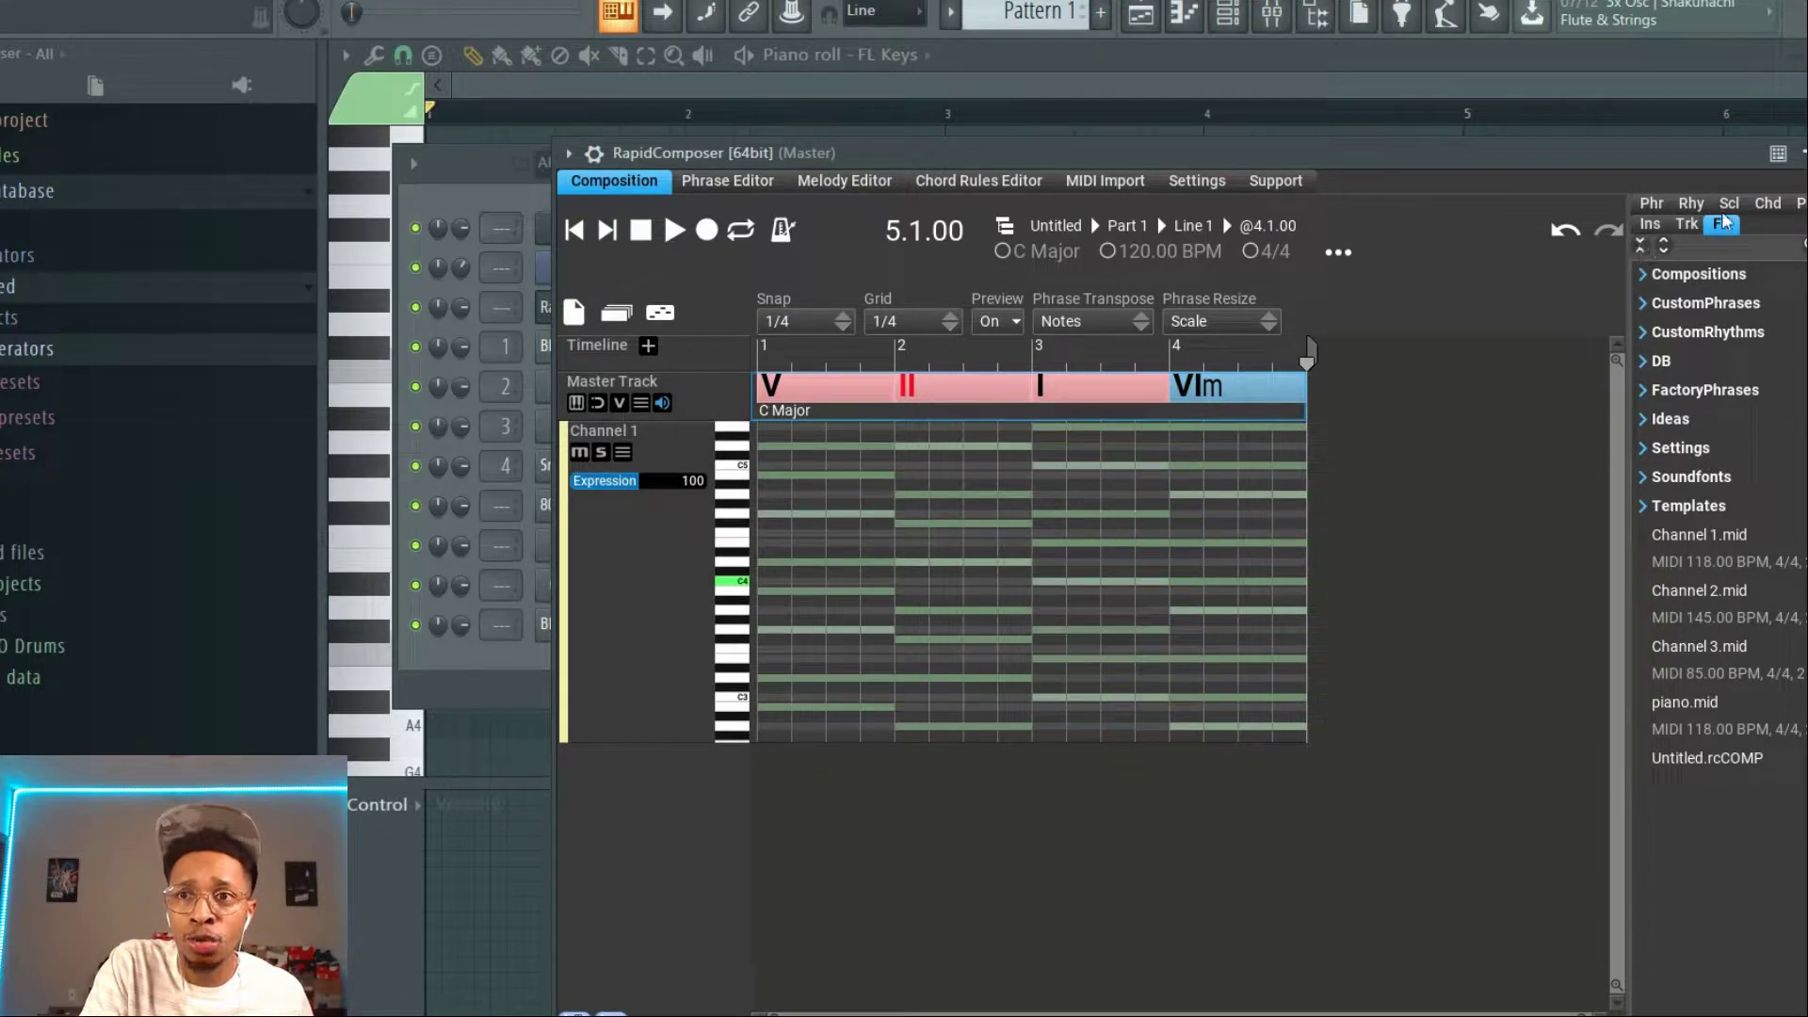
Change the master track's bar 1 chord to C major (I) with the Circle of Fifths
{"action": "left_click", "coordinate": [1761, 205]}
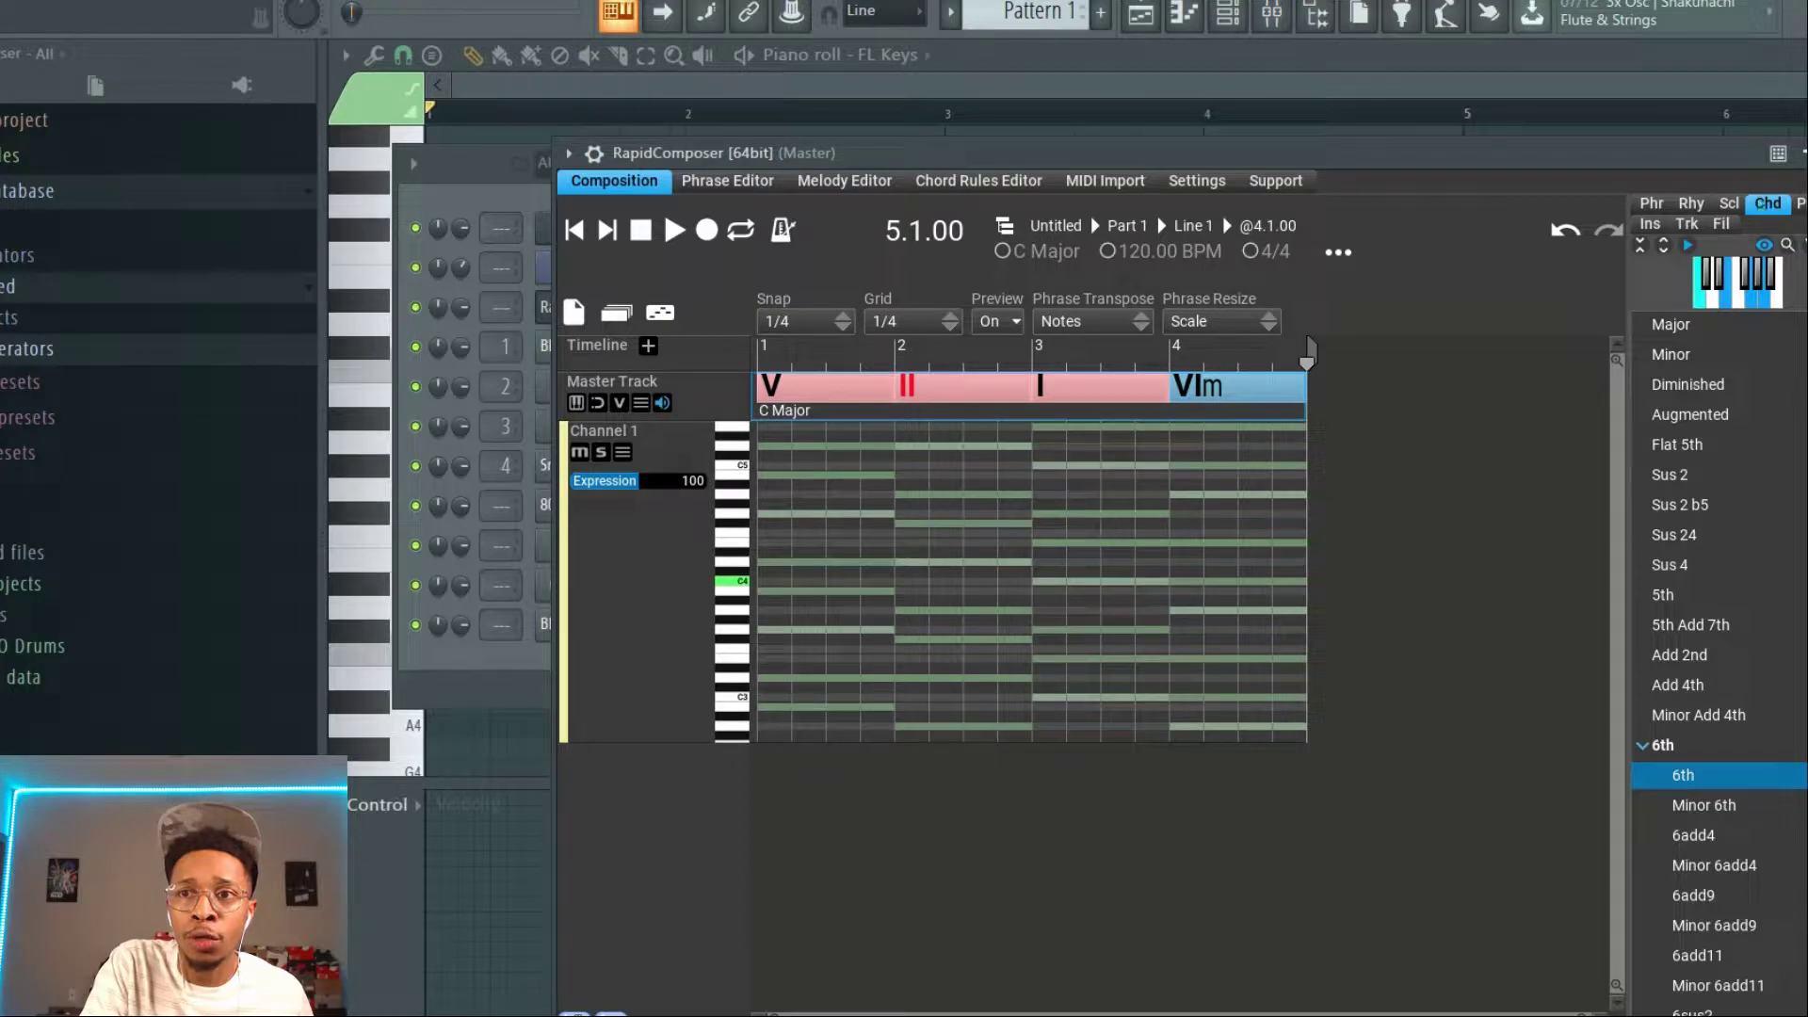
{"action": "left_click", "coordinate": [1802, 205]}
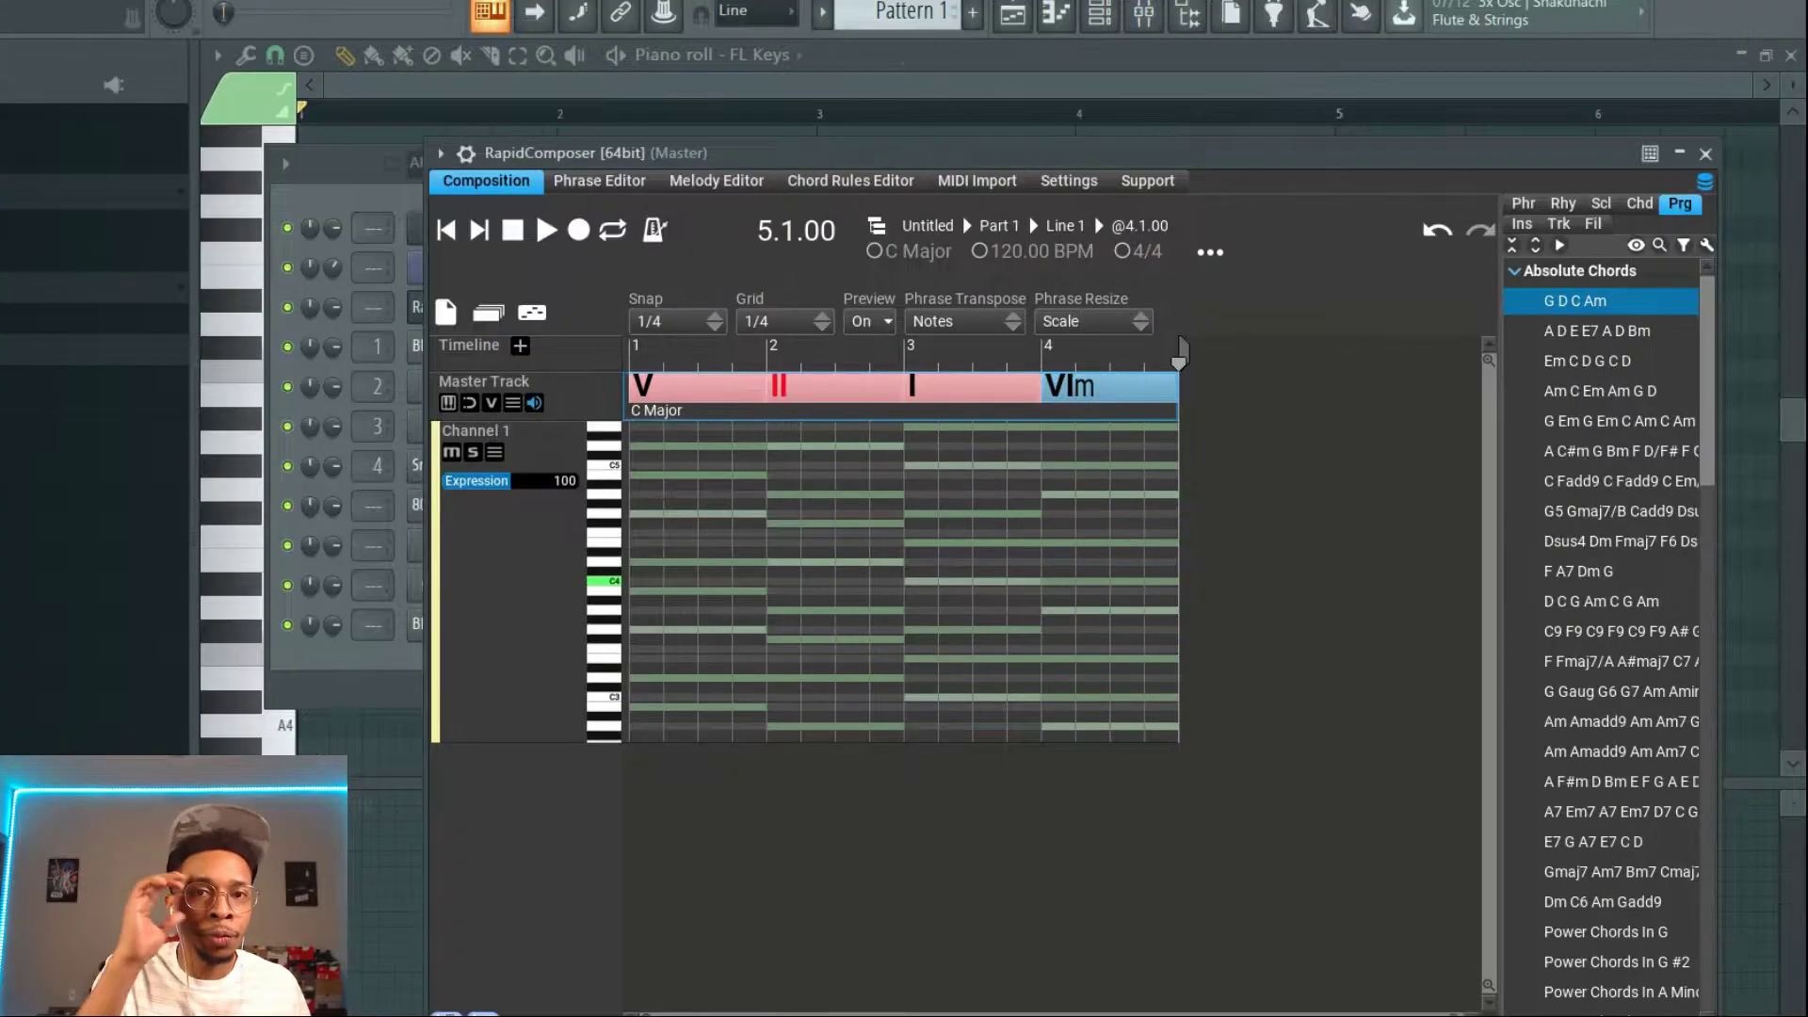
{"action": "double_click", "coordinate": [659, 389]}
{"action": "mouse_move", "coordinate": [661, 391]}
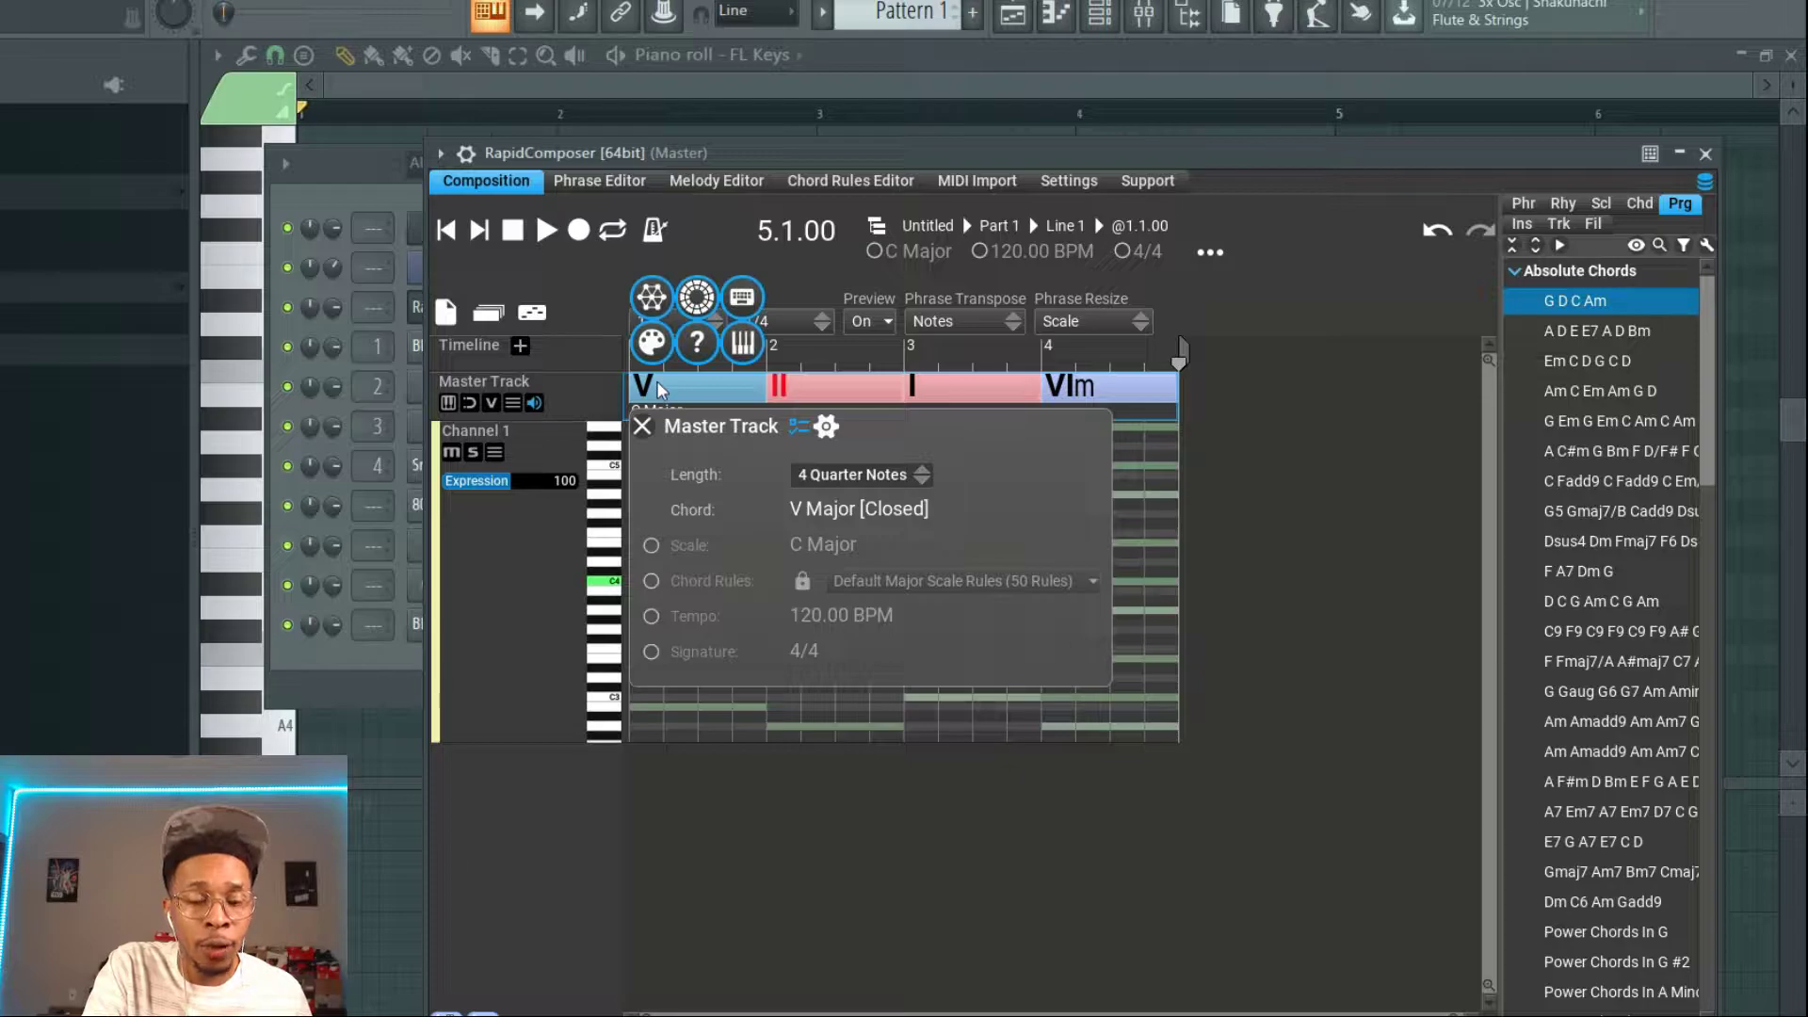
{"action": "left_click", "coordinate": [651, 297]}
{"action": "left_click", "coordinate": [697, 297]}
{"action": "left_click", "coordinate": [1128, 459]}
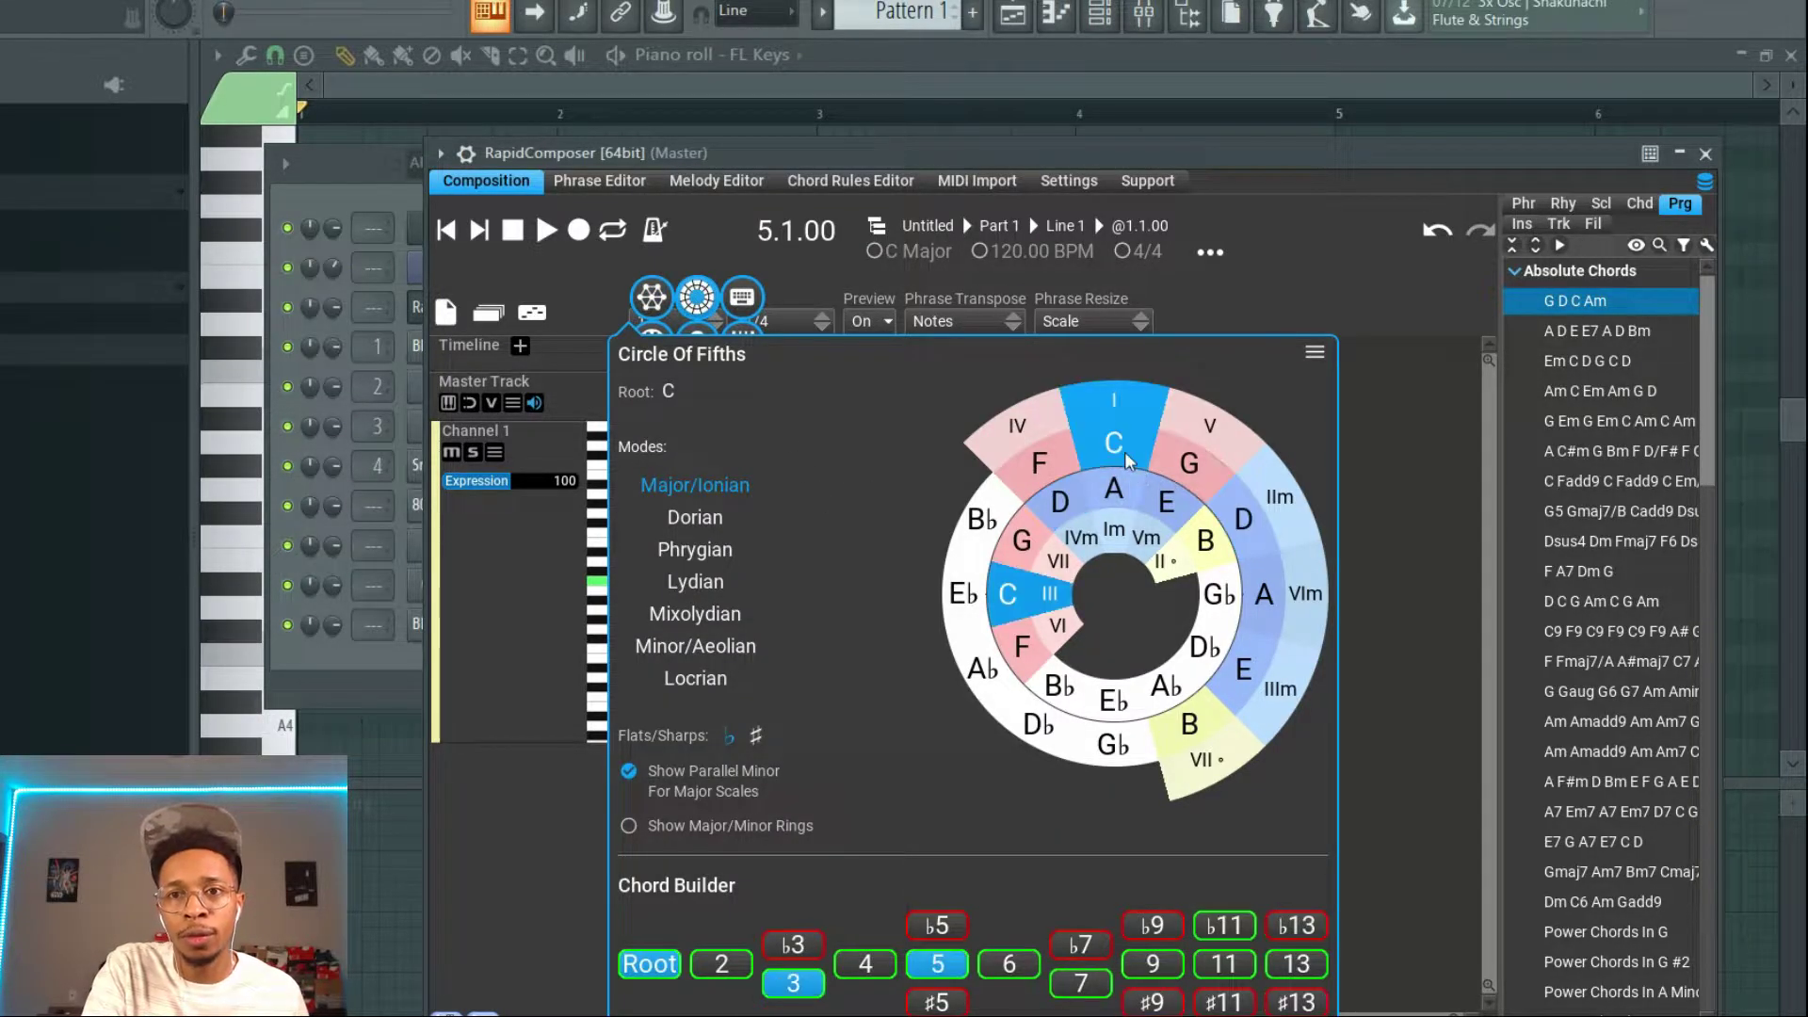
{"action": "left_click", "coordinate": [697, 298]}
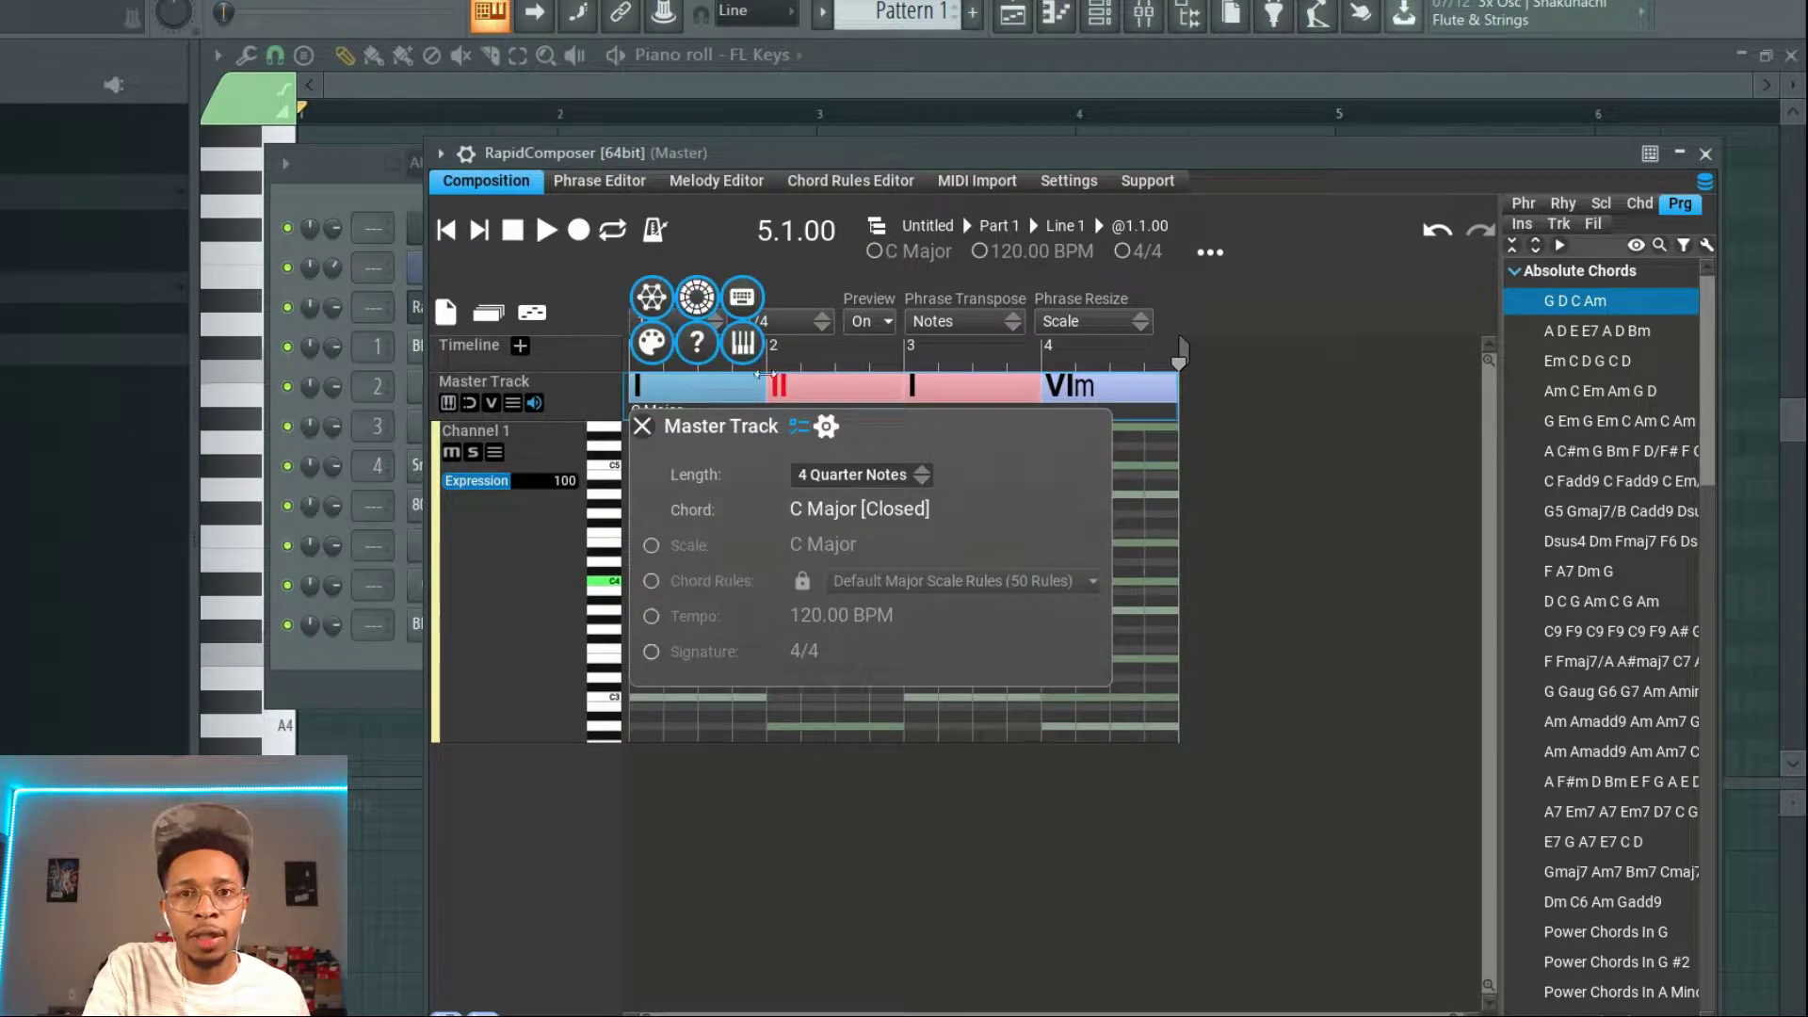
Change the master track's bar 2 chord to F major (IV) with the Circle of Fifths
{"action": "left_click", "coordinate": [787, 397]}
{"action": "left_click", "coordinate": [834, 299]}
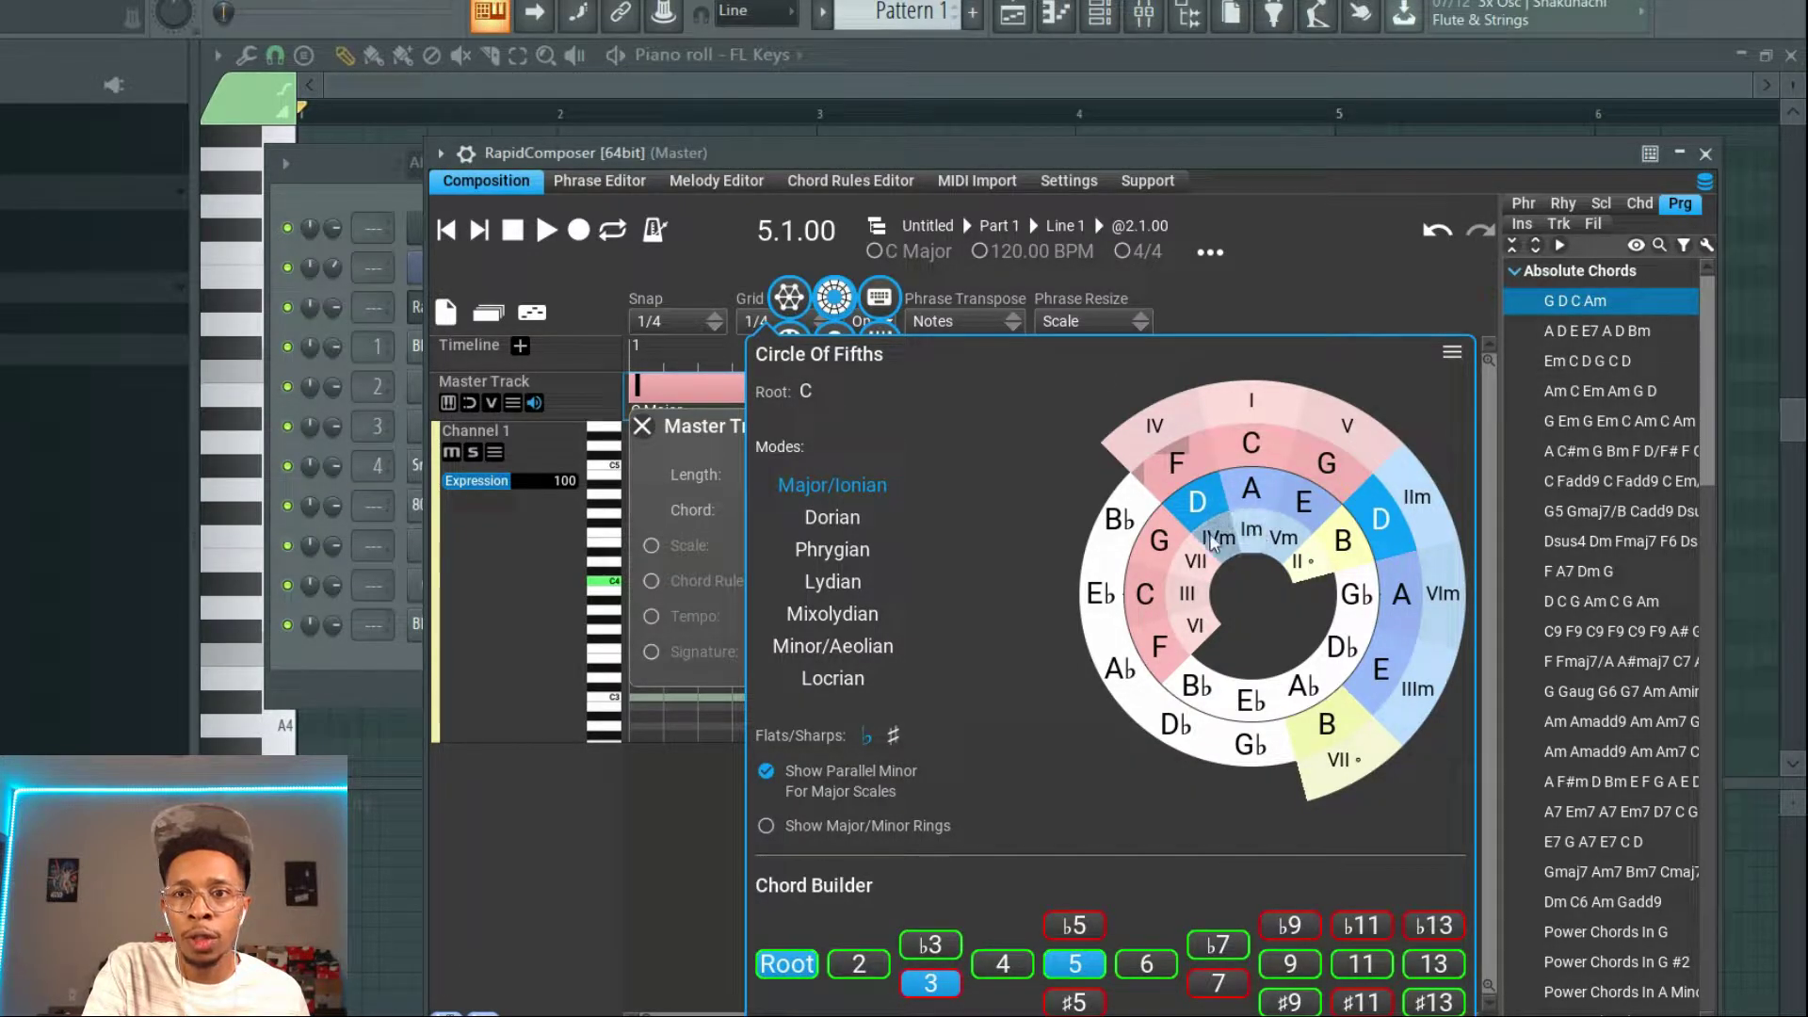
{"action": "left_click", "coordinate": [1192, 471]}
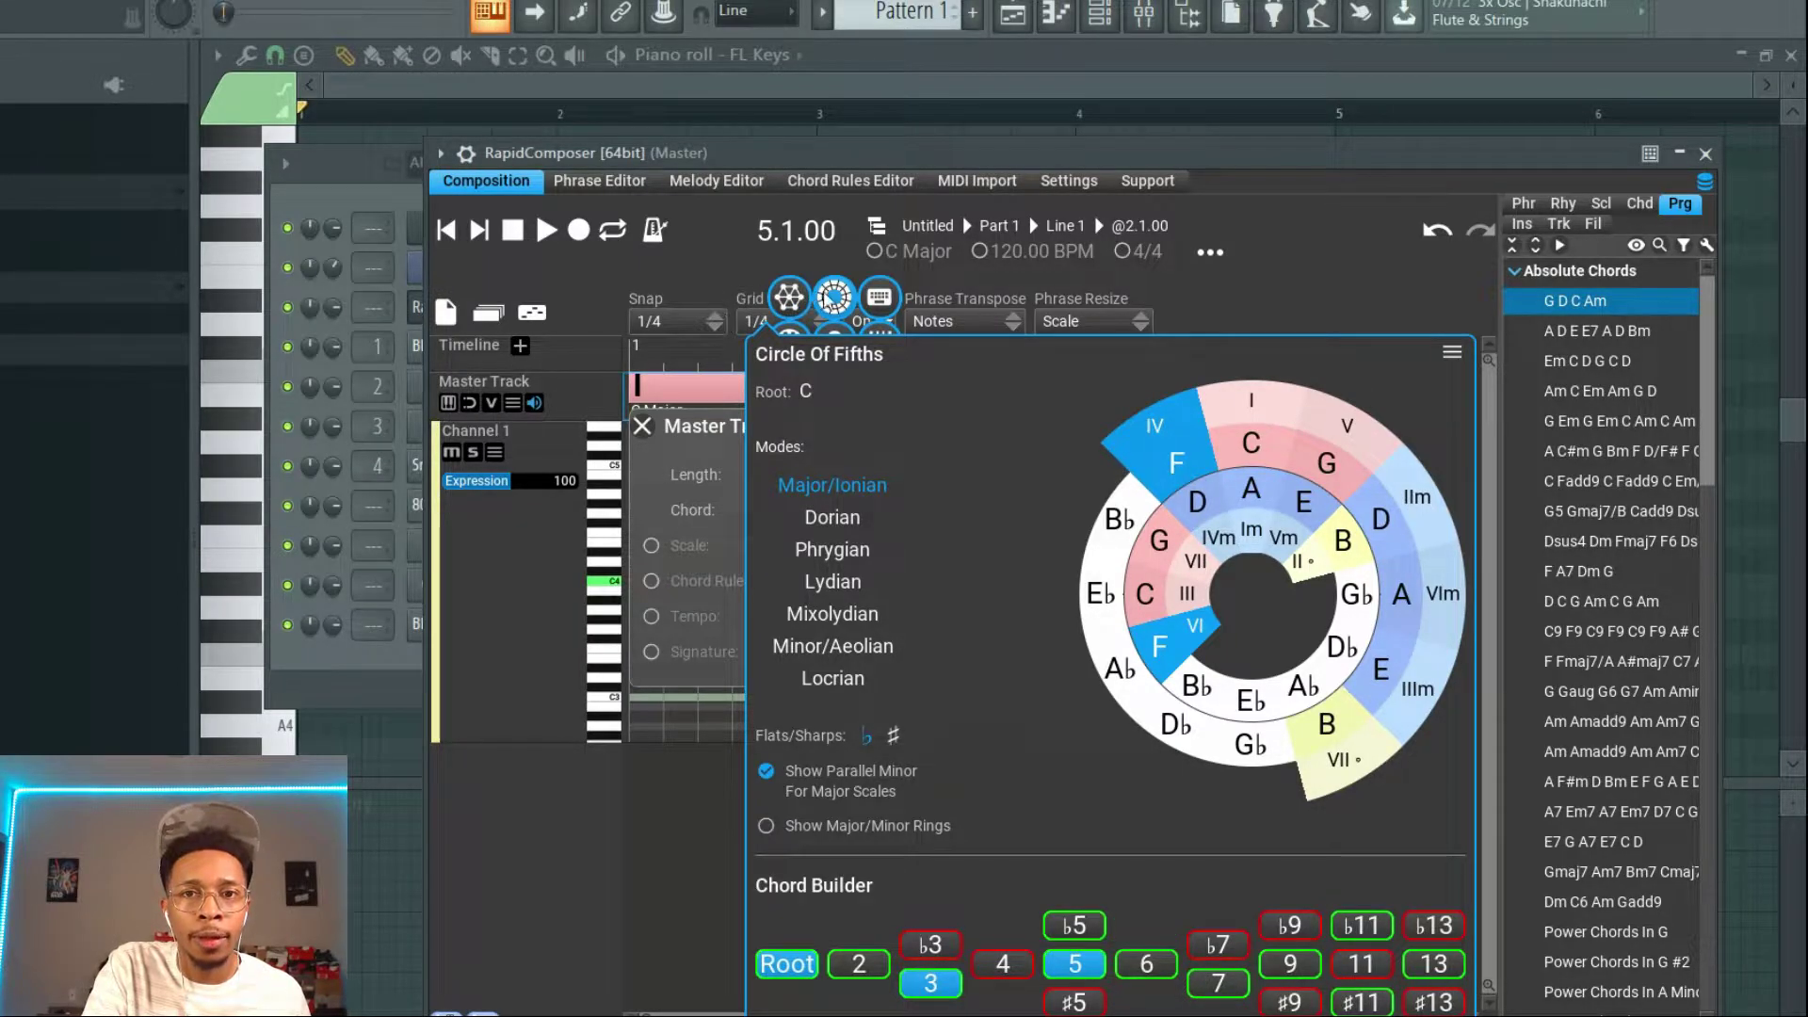
{"action": "left_click", "coordinate": [823, 300]}
{"action": "left_click", "coordinate": [643, 426]}
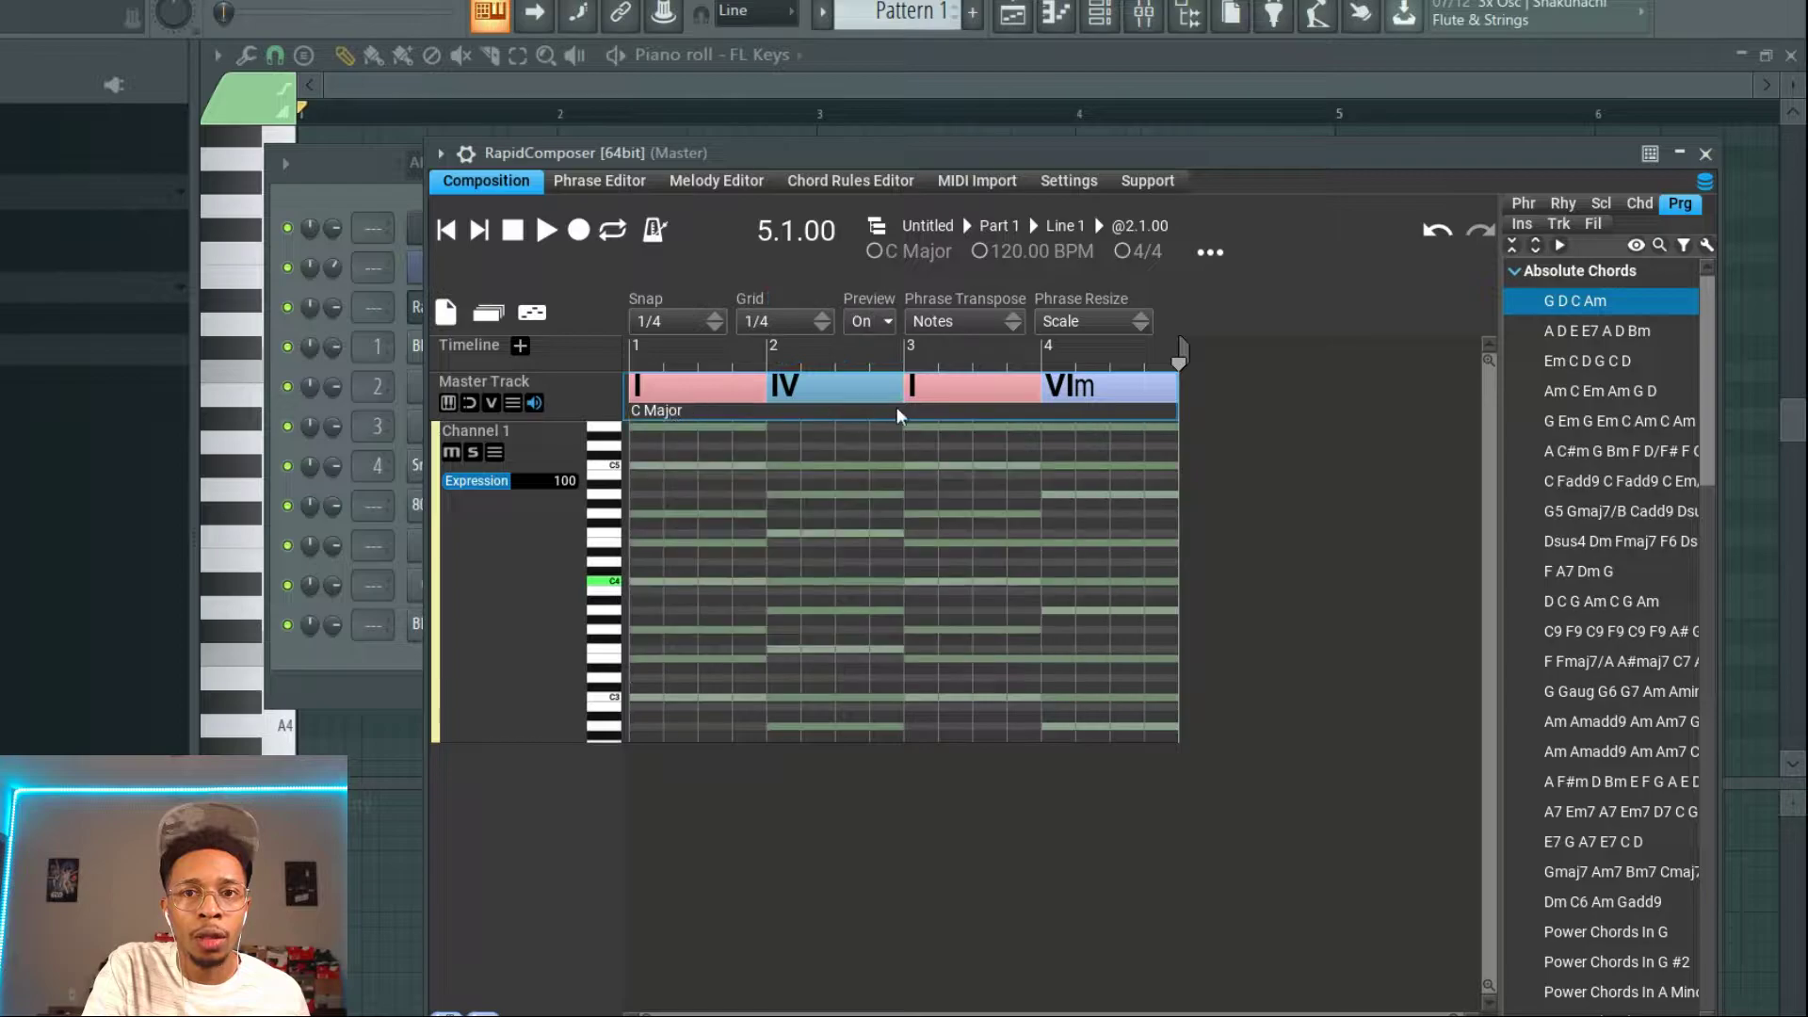
Change the master track's bar 3 chord to A minor (VIm) with the Circle of Fifths
{"action": "left_click", "coordinate": [940, 393]}
{"action": "left_click", "coordinate": [971, 299]}
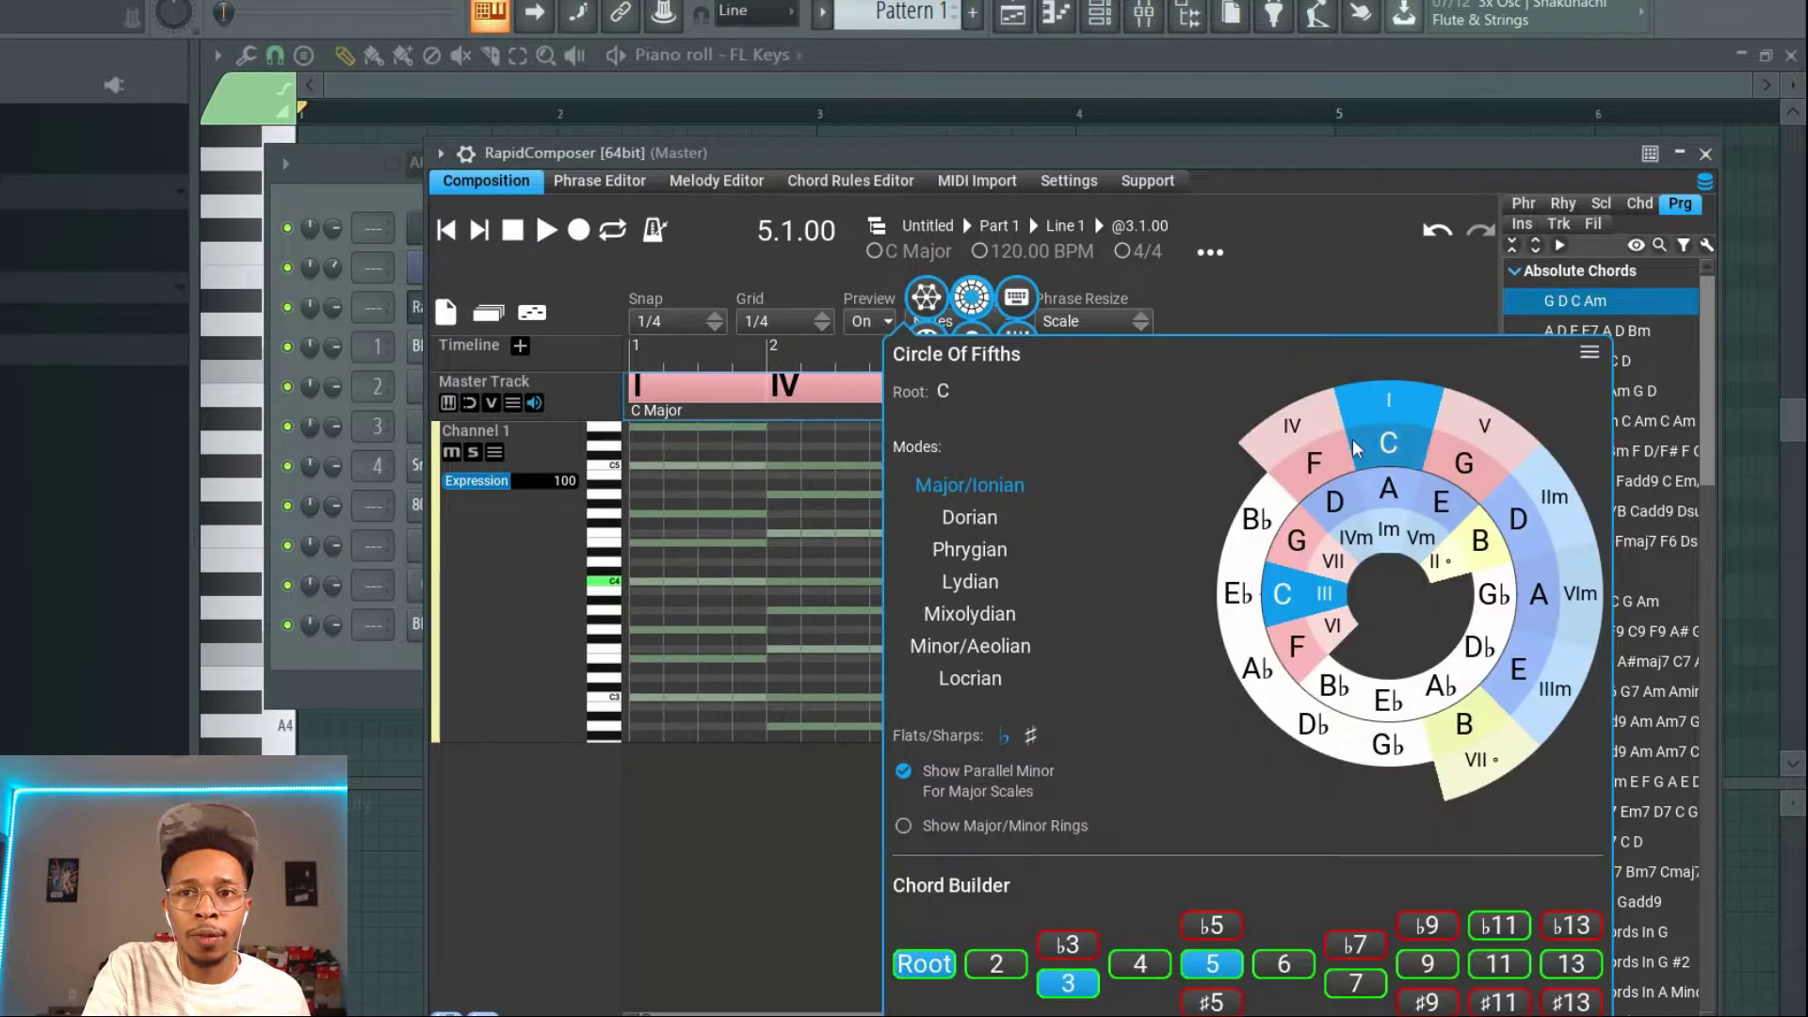
{"action": "left_click", "coordinate": [1393, 487]}
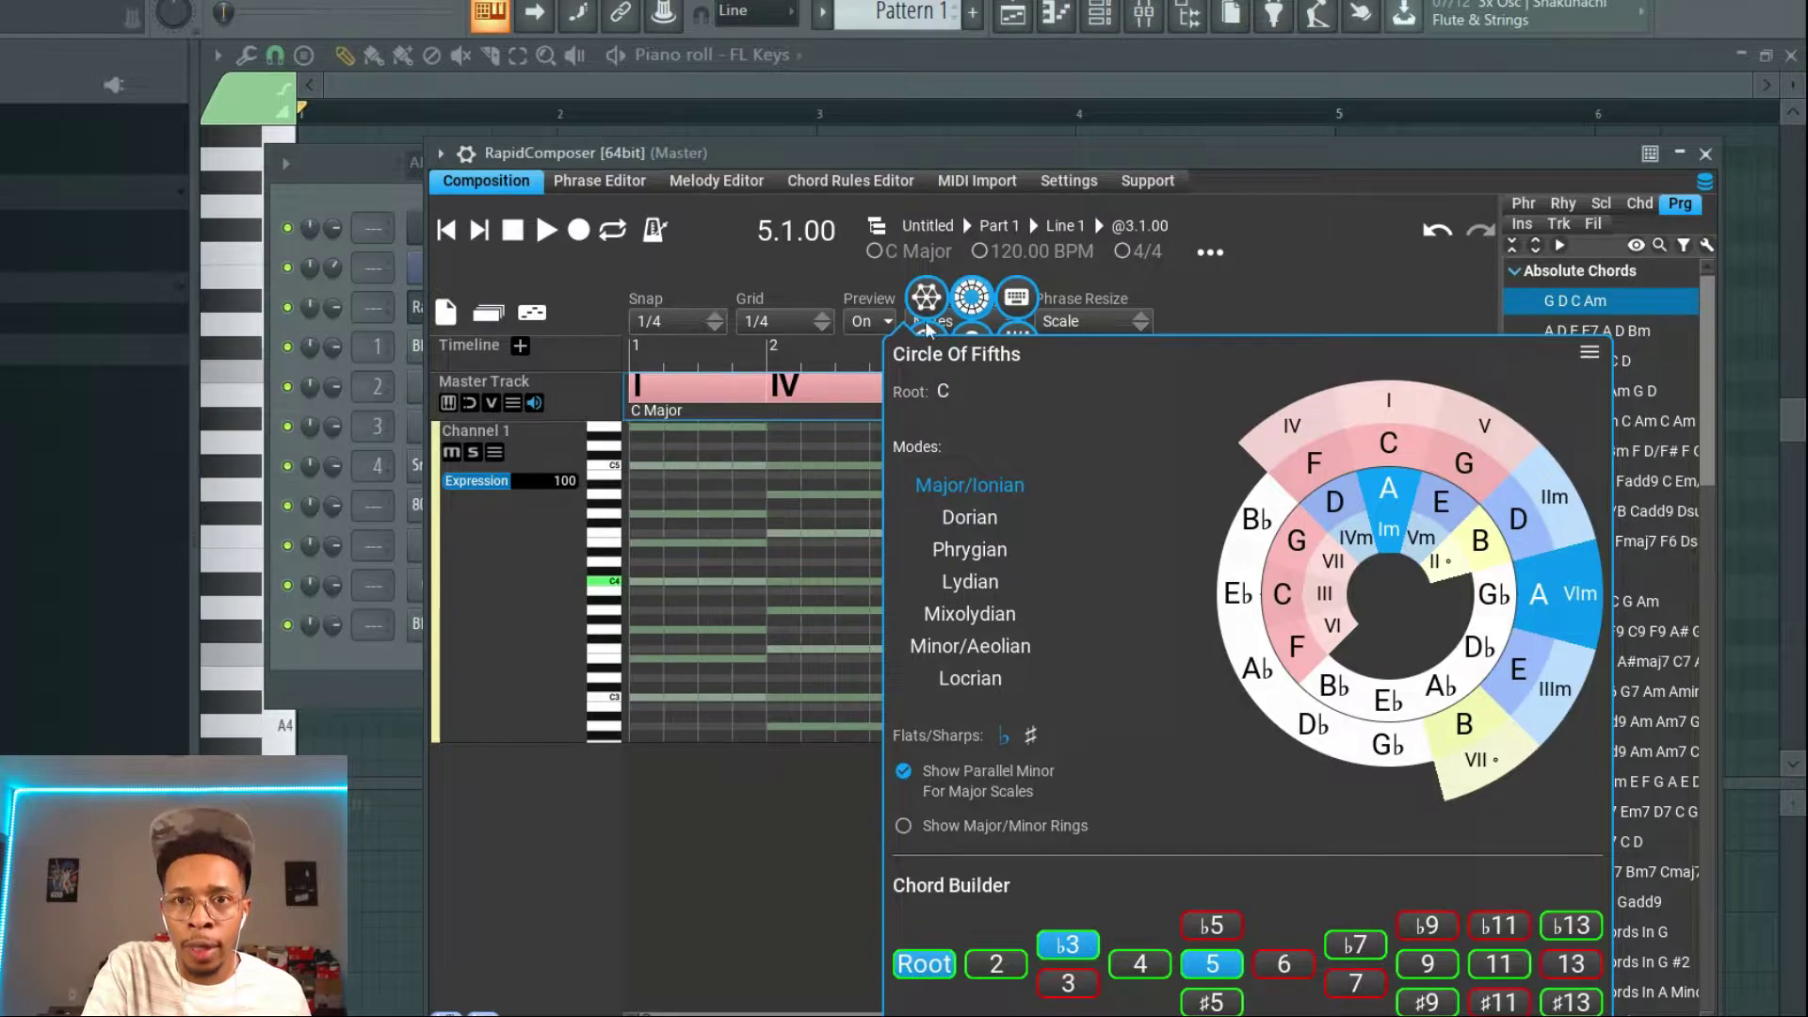
{"action": "left_click", "coordinate": [972, 299]}
Change the master track's bar 4 chord to G major (V) with the Circle of Fifths
{"action": "left_click", "coordinate": [1062, 388]}
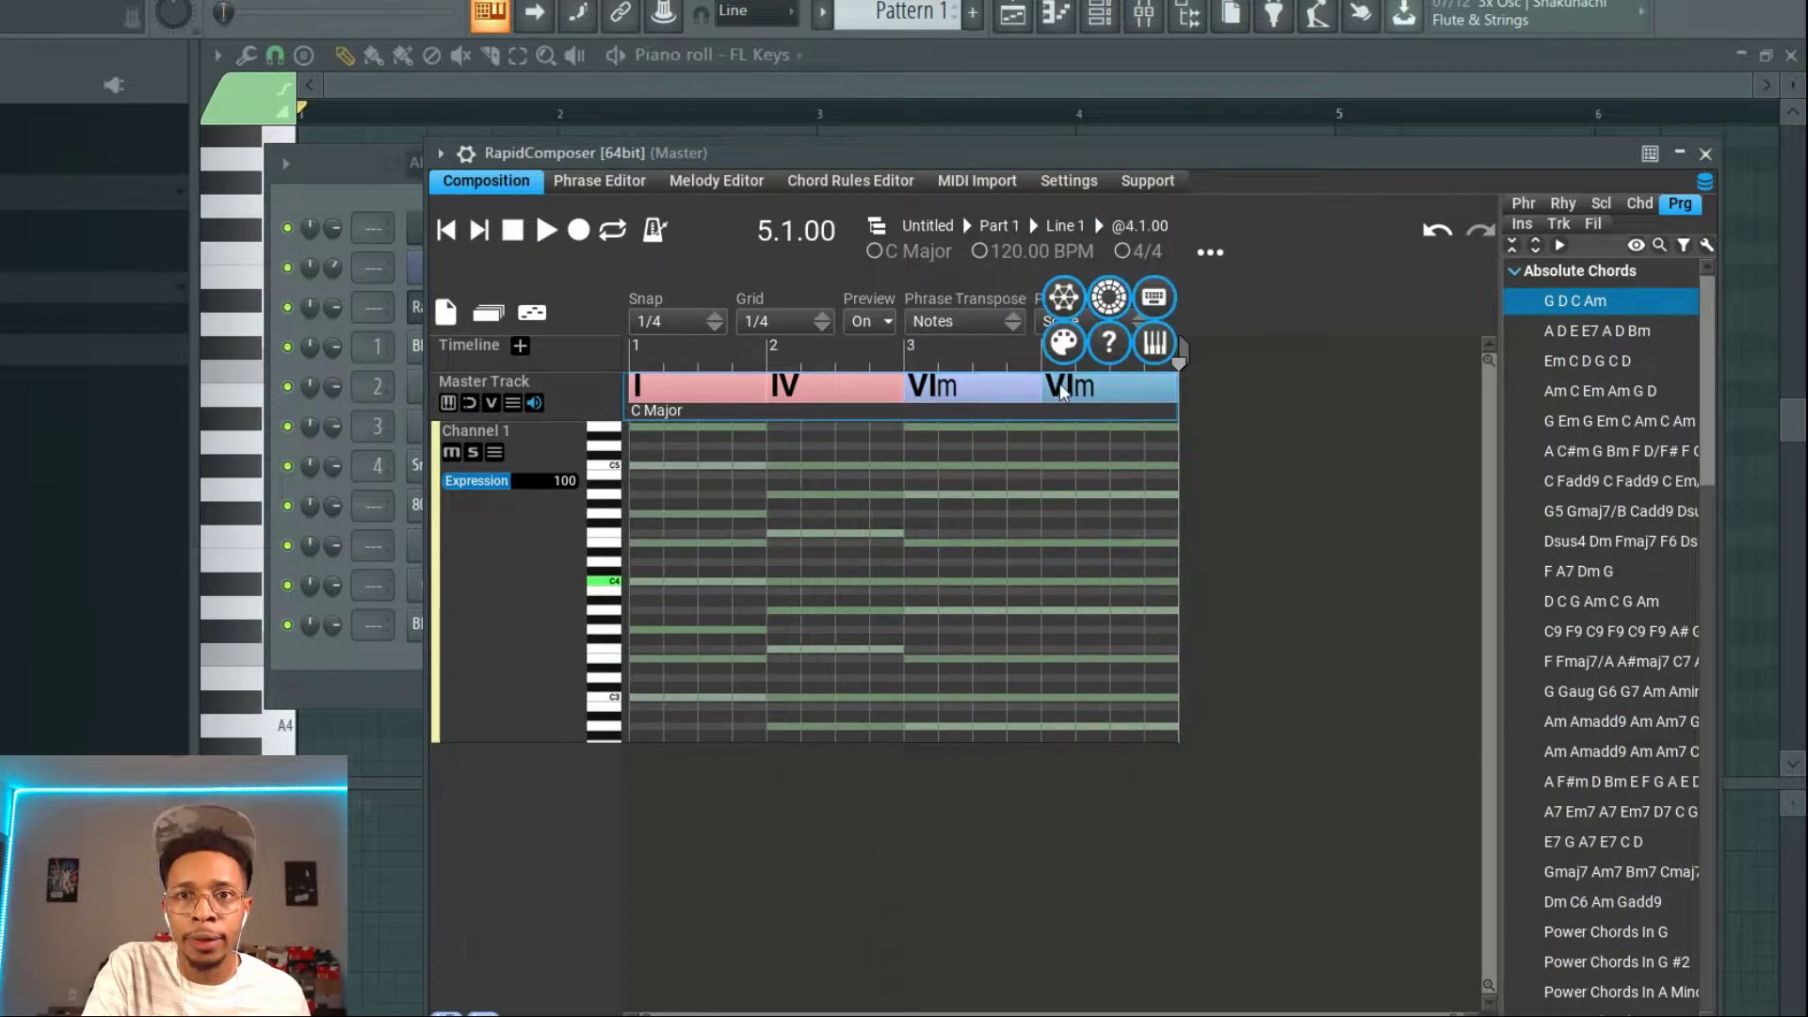
{"action": "left_click", "coordinate": [1109, 300]}
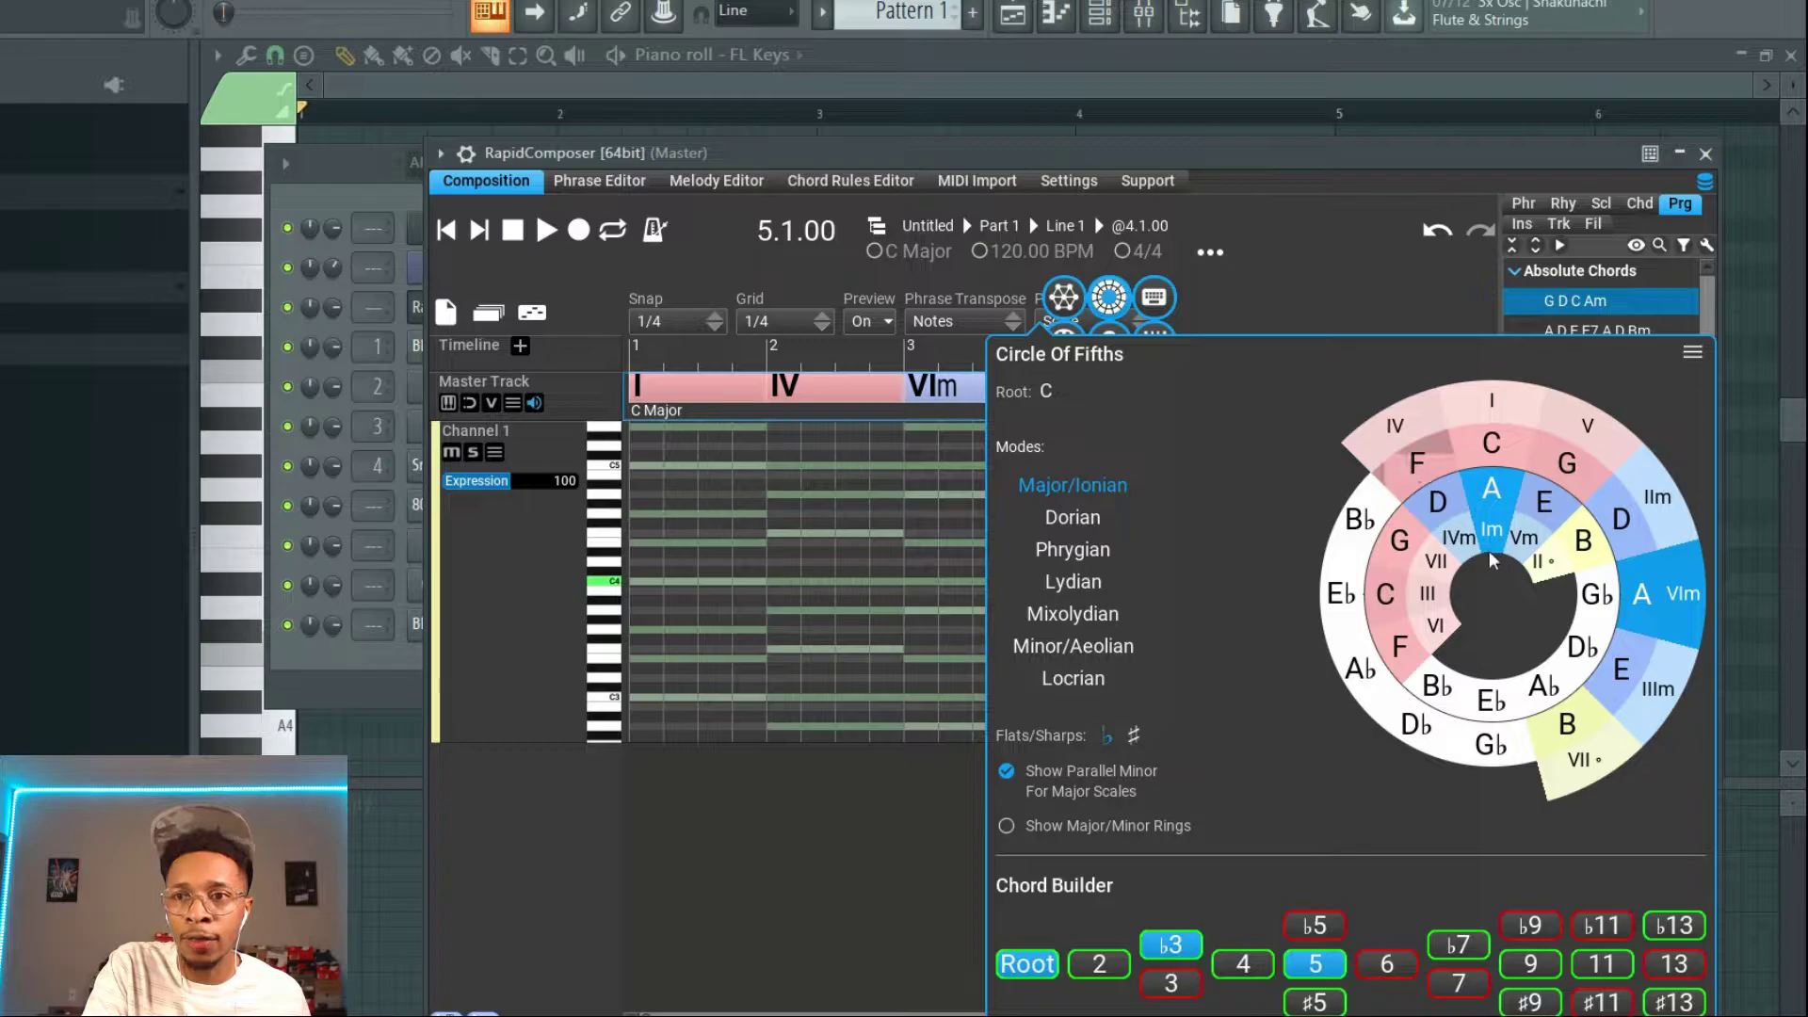
{"action": "left_click", "coordinate": [1442, 560]}
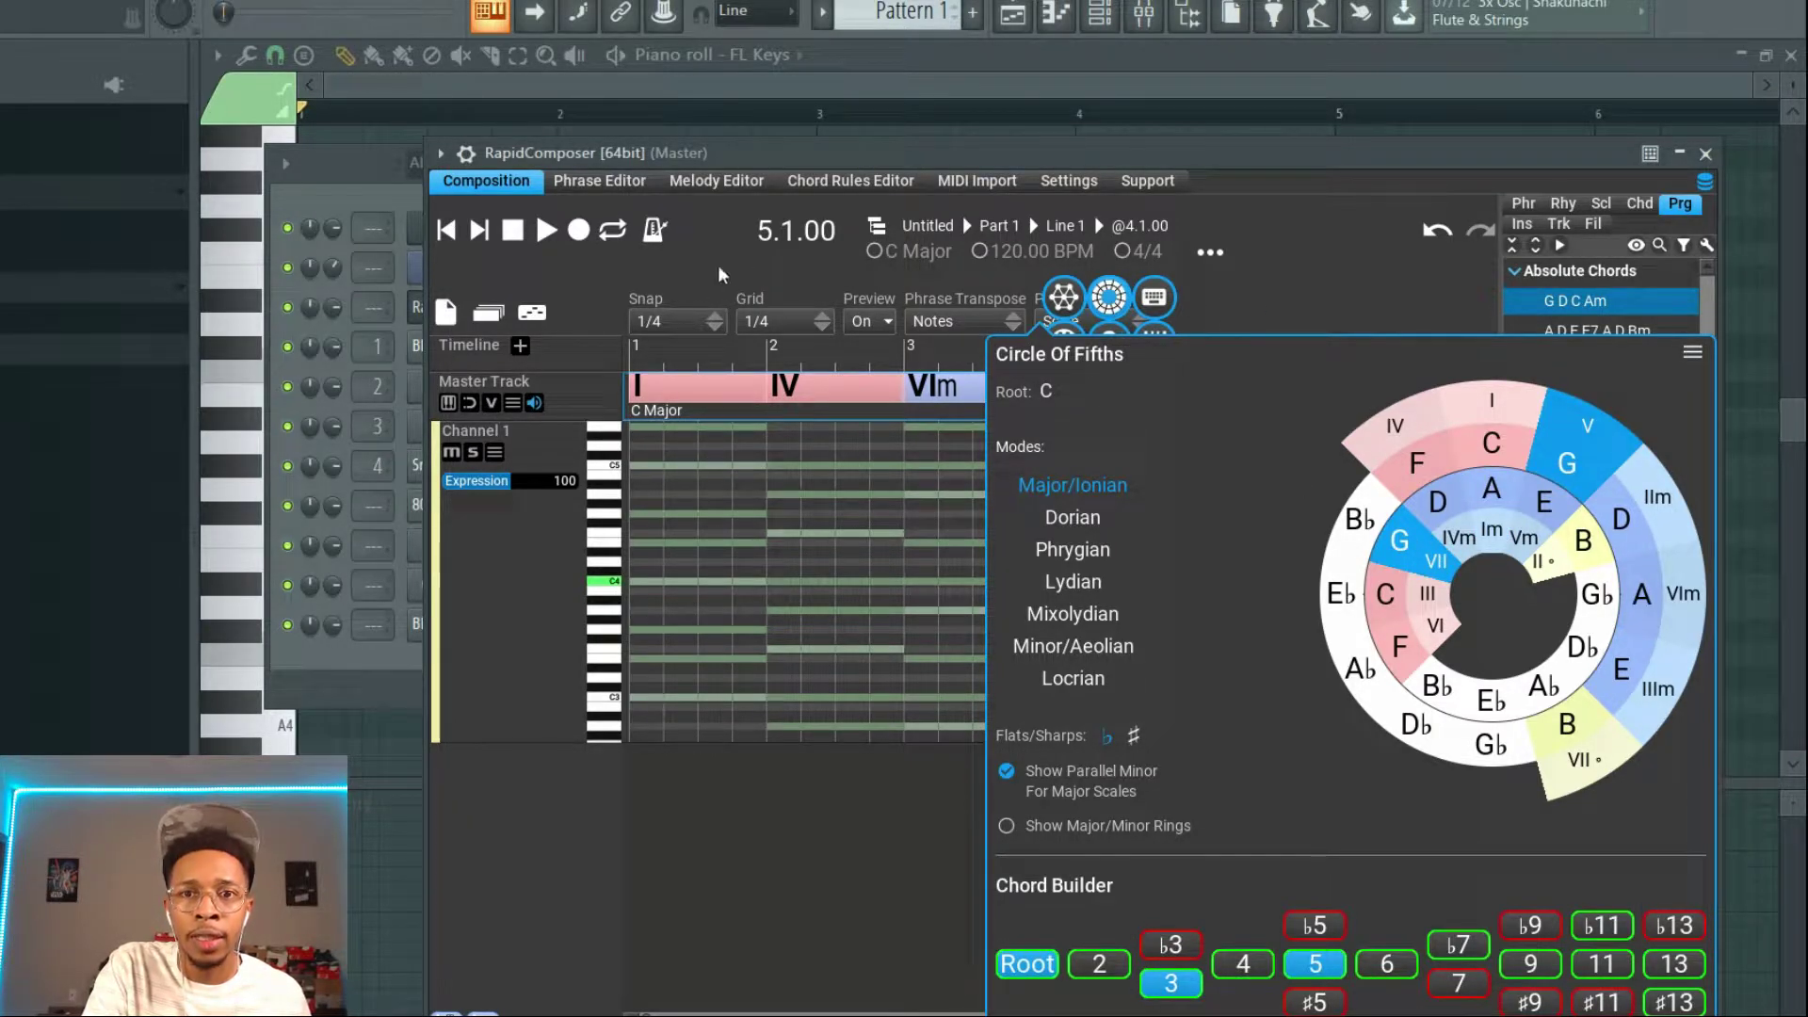
Turn on loop playback and test the composition from bar 1
{"action": "left_click", "coordinate": [614, 232]}
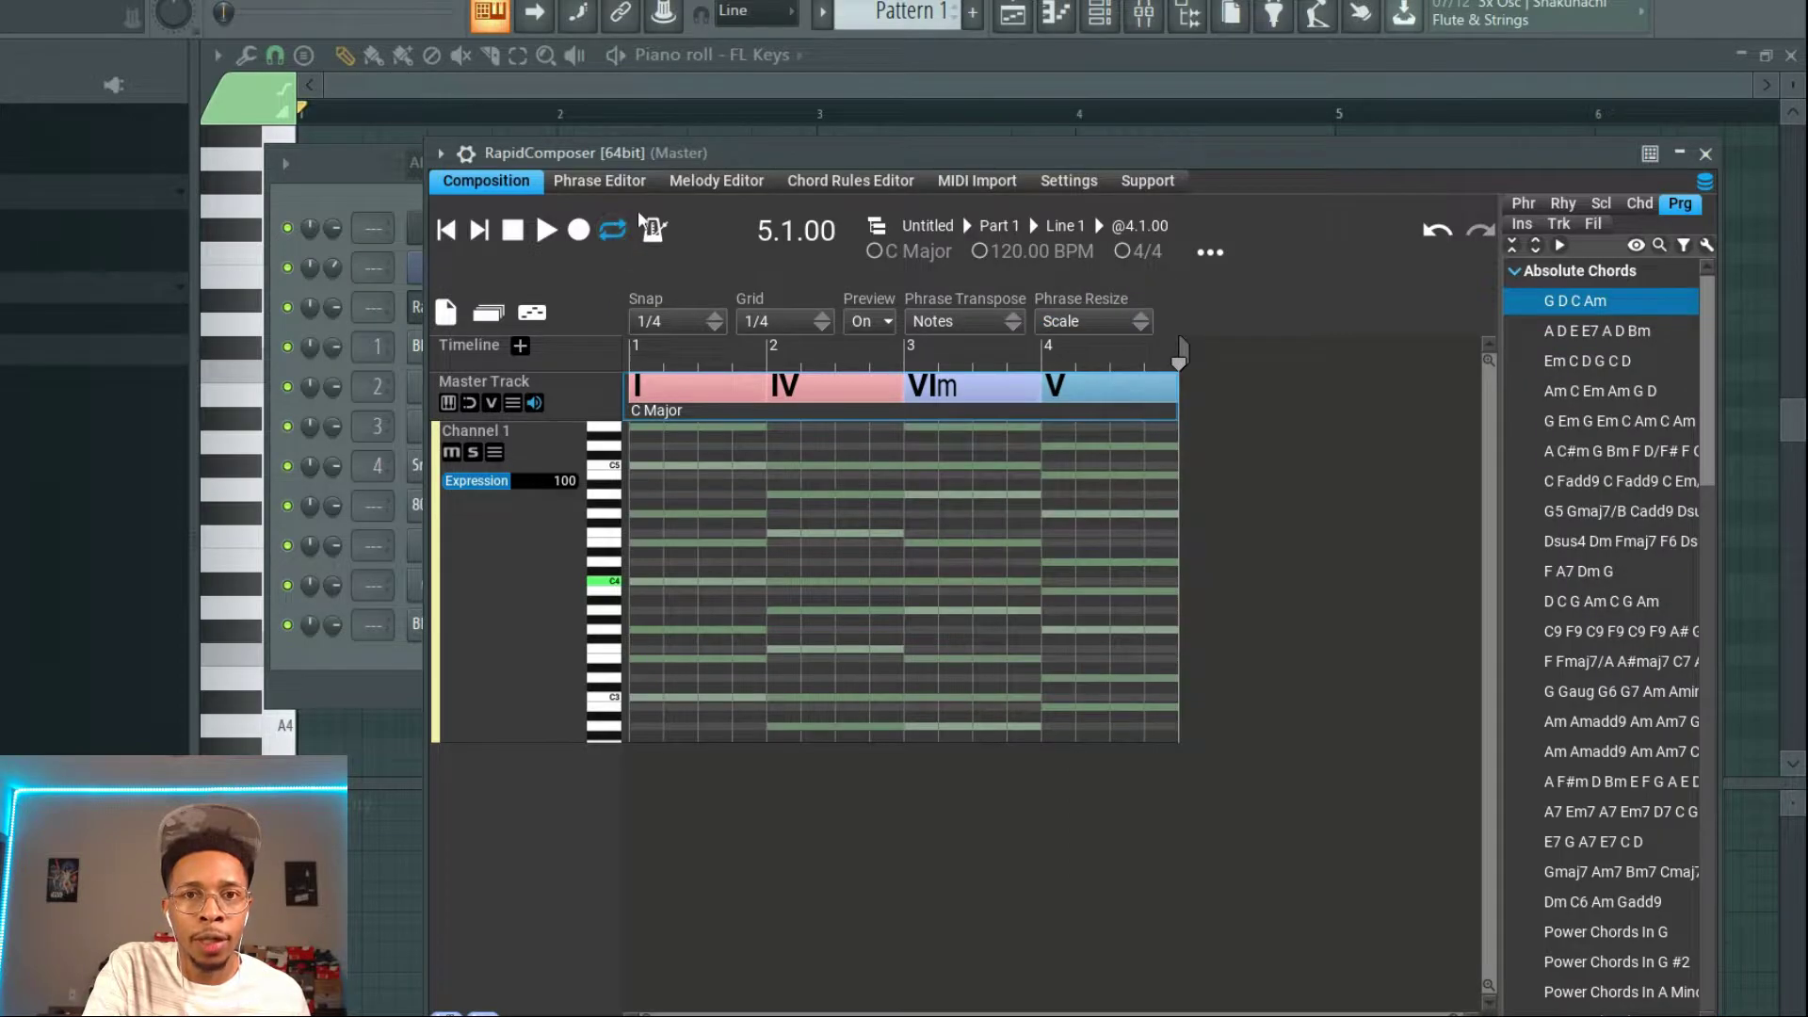
{"action": "left_click", "coordinate": [512, 229]}
{"action": "left_click", "coordinate": [546, 230]}
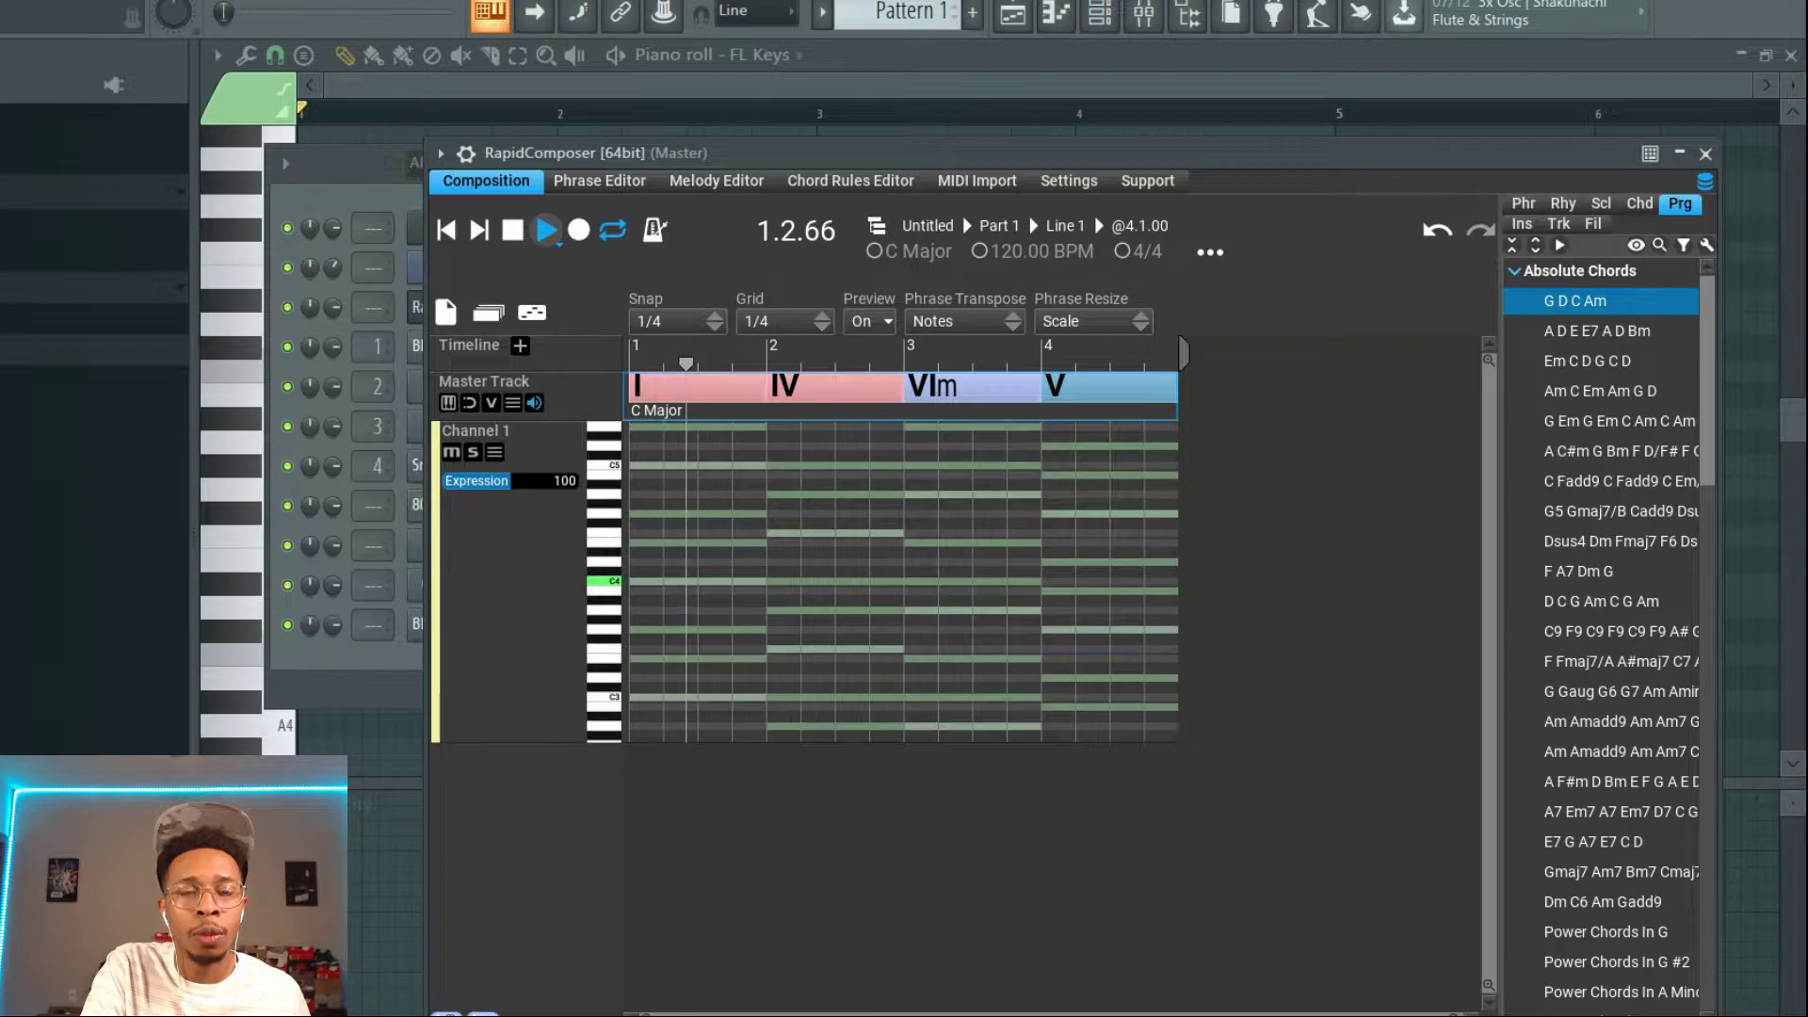
{"action": "left_click", "coordinate": [512, 230]}
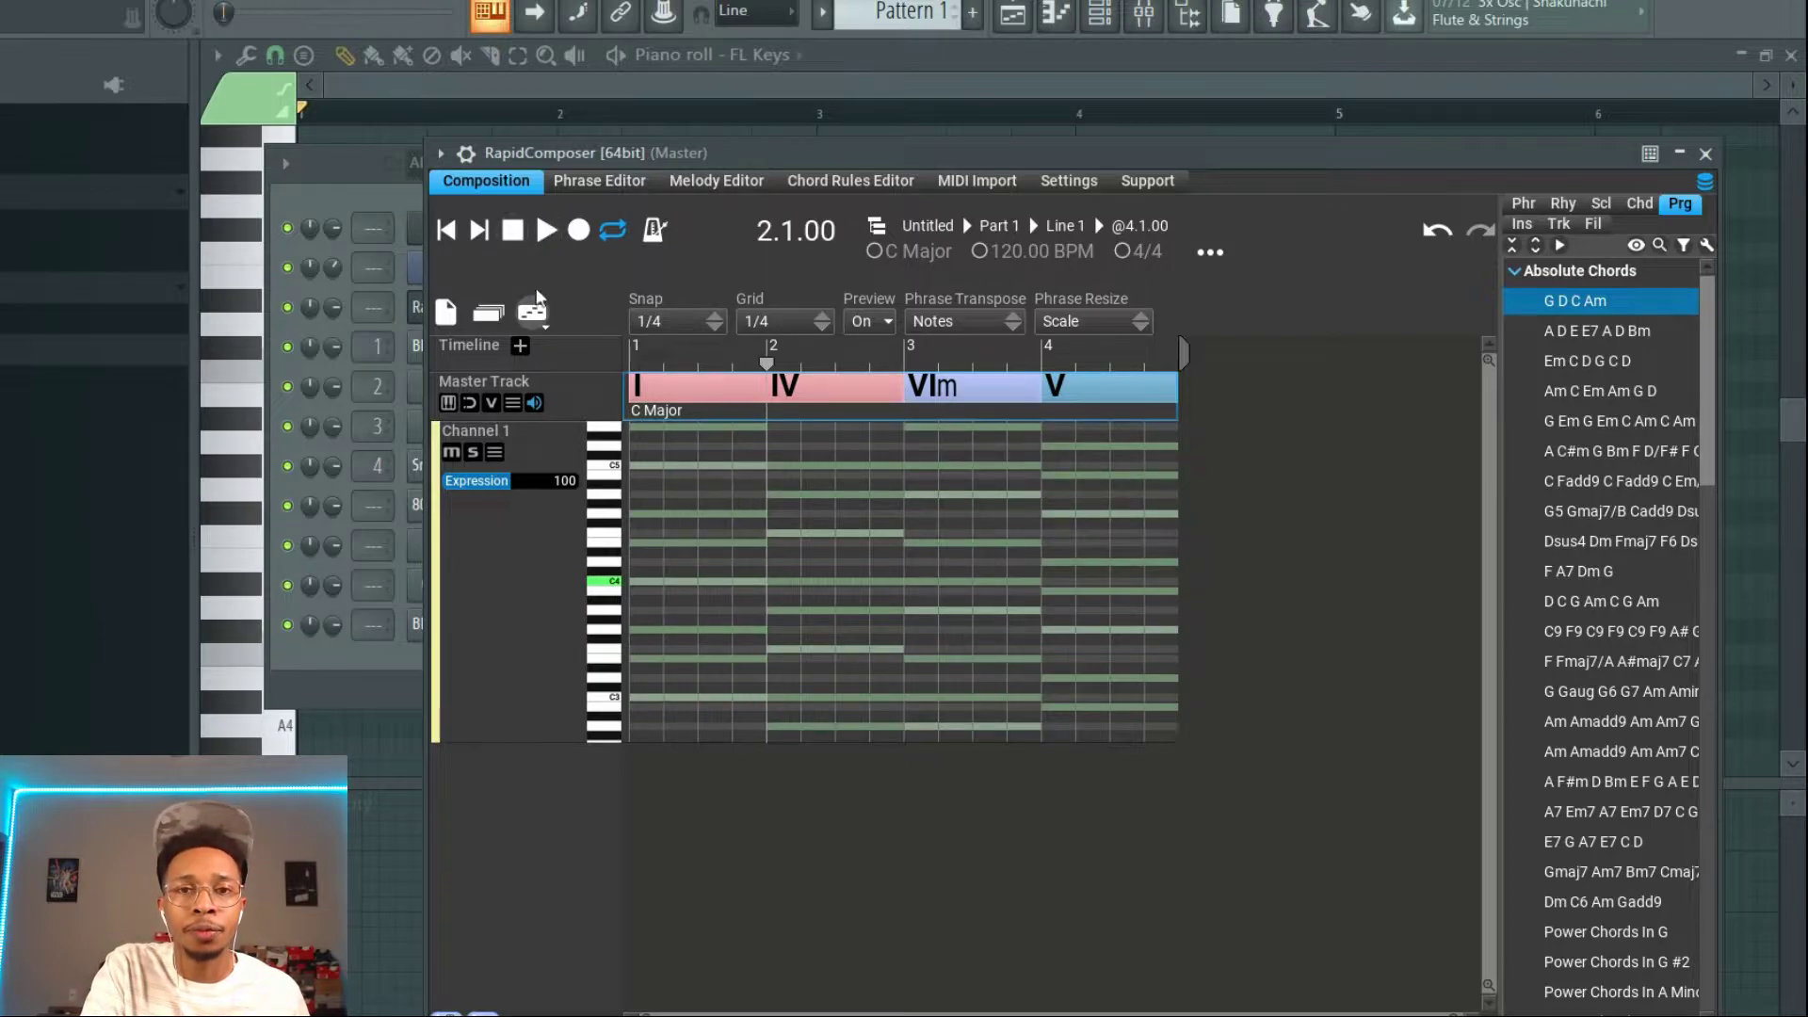
Set Channel 1's instrument to SF2: GeneralUser GS-RC.sf2, test playback and return to the beginning
{"action": "double_click", "coordinate": [556, 455]}
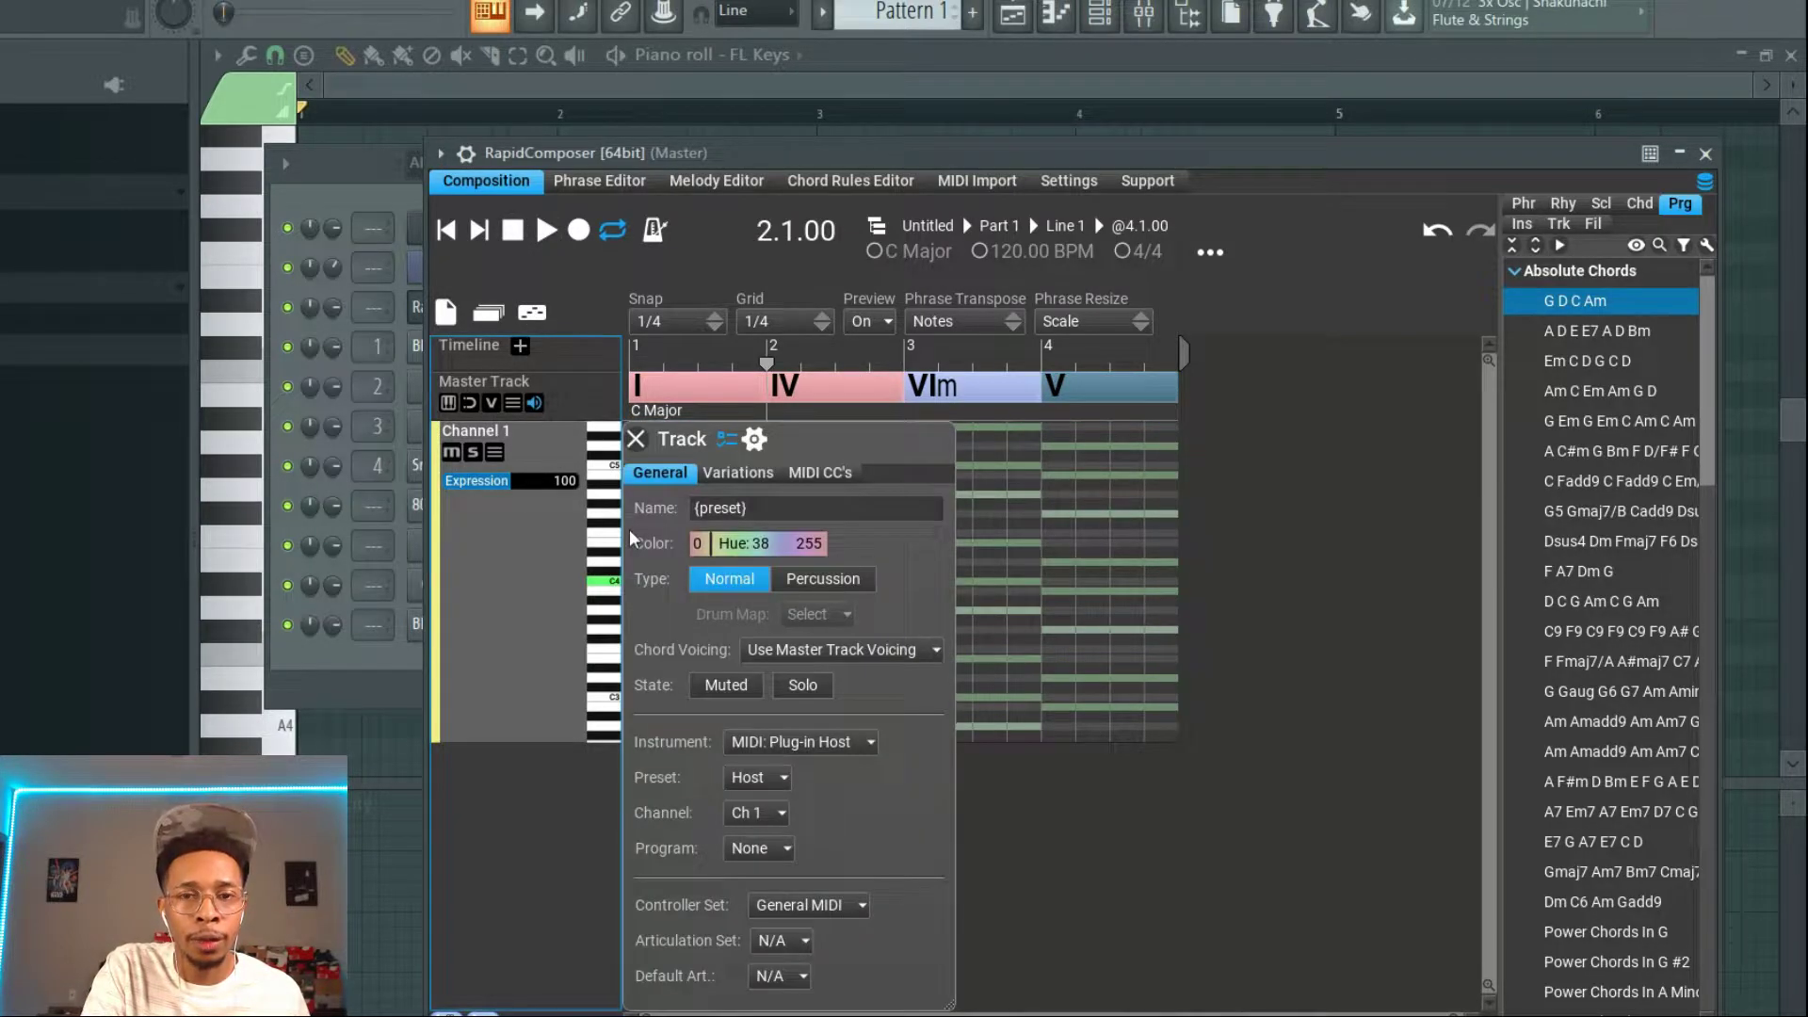
{"action": "left_click", "coordinate": [754, 745]}
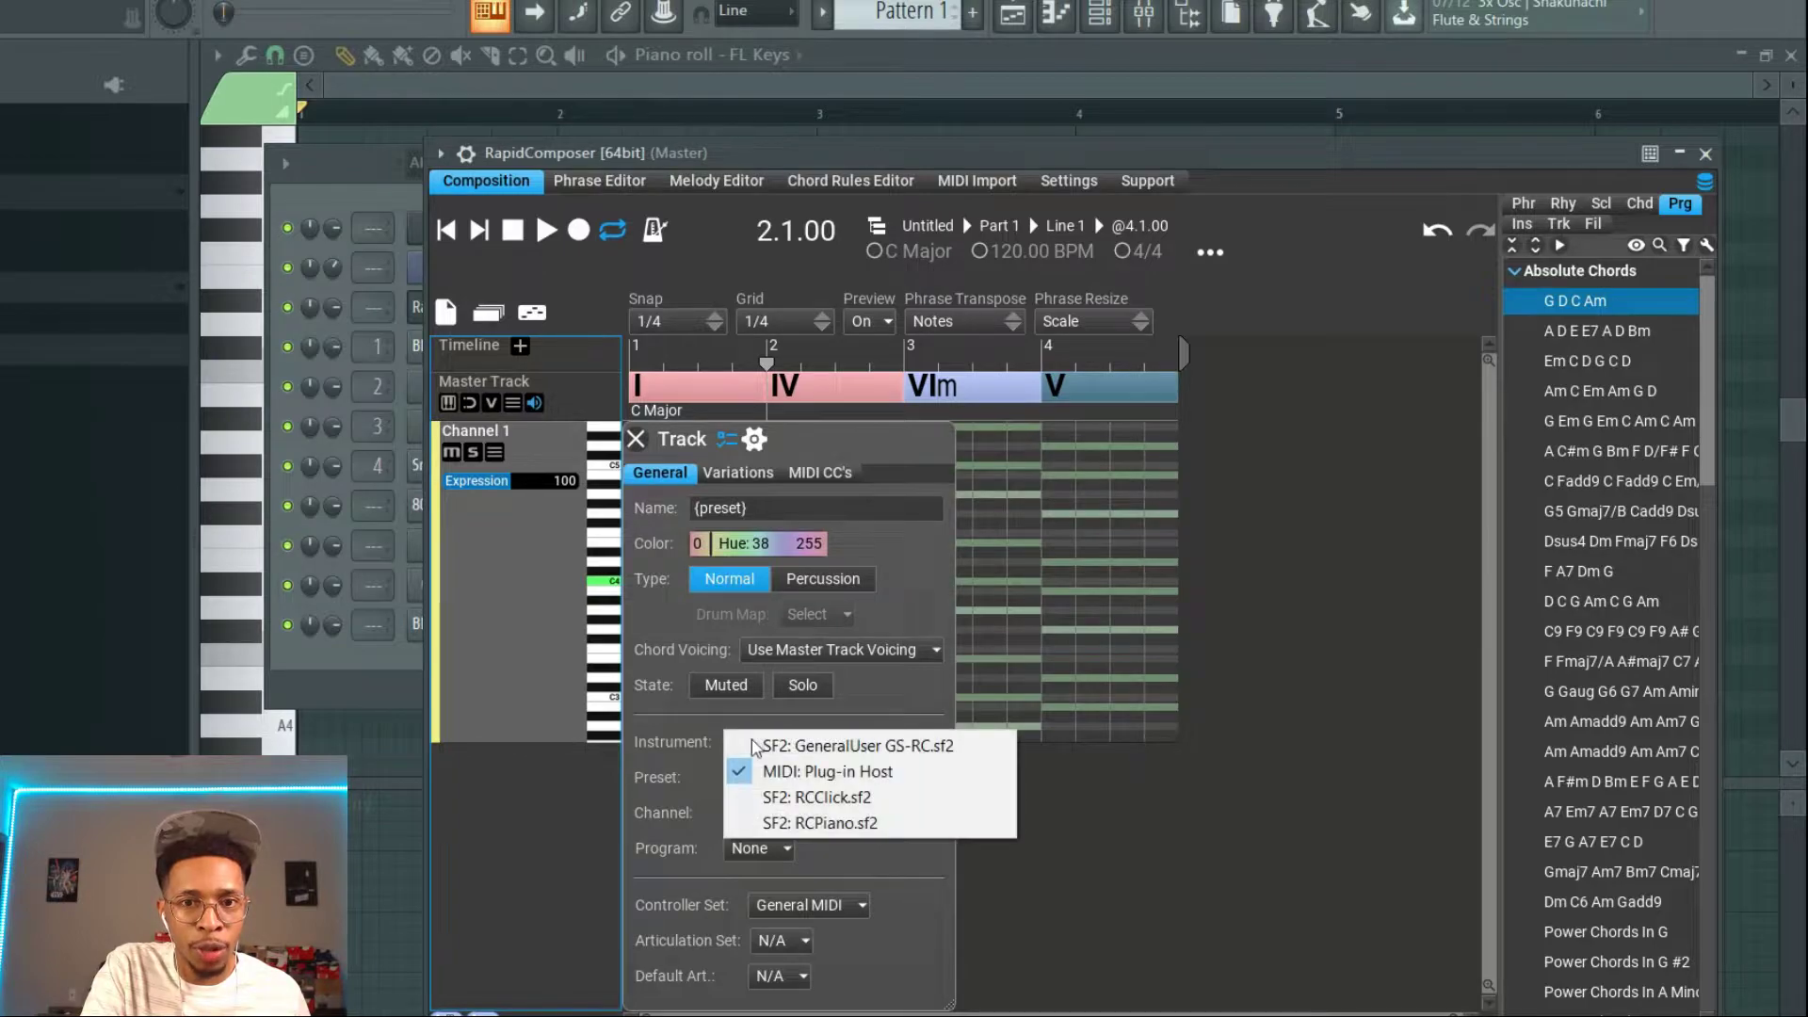
{"action": "left_click", "coordinate": [758, 745]}
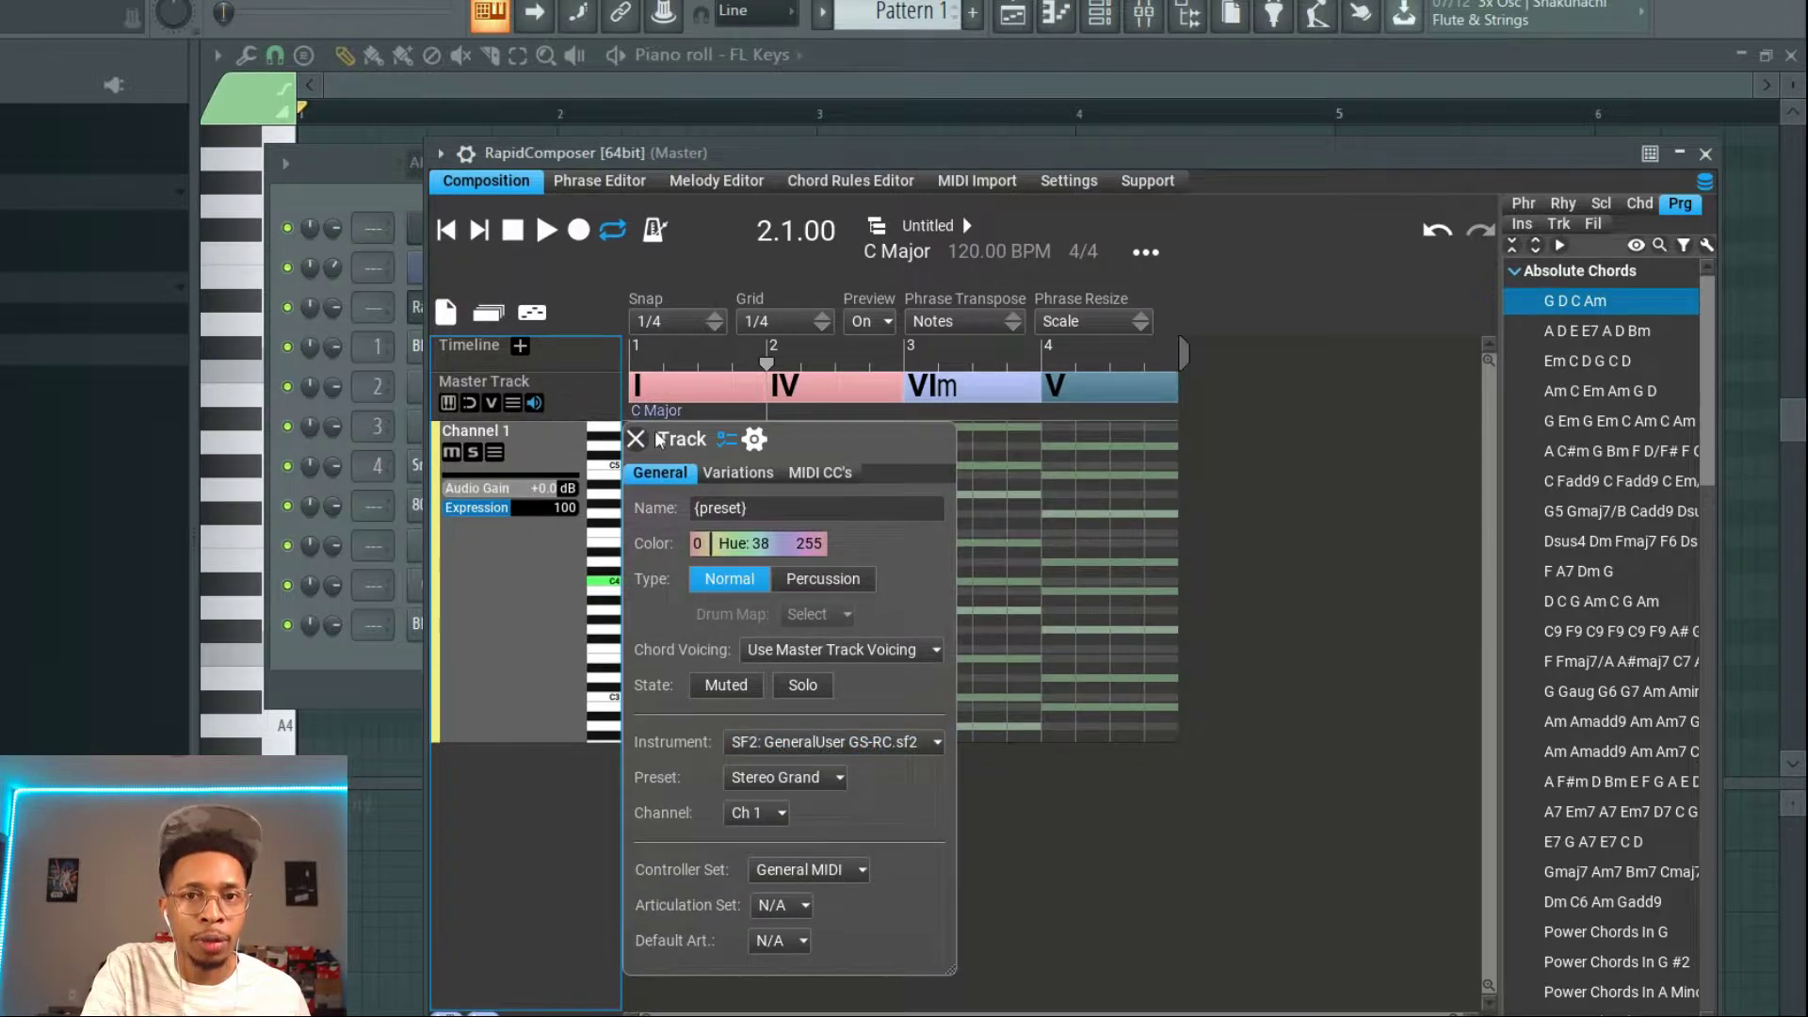
{"action": "left_click", "coordinate": [637, 438]}
{"action": "key", "text": "space"}
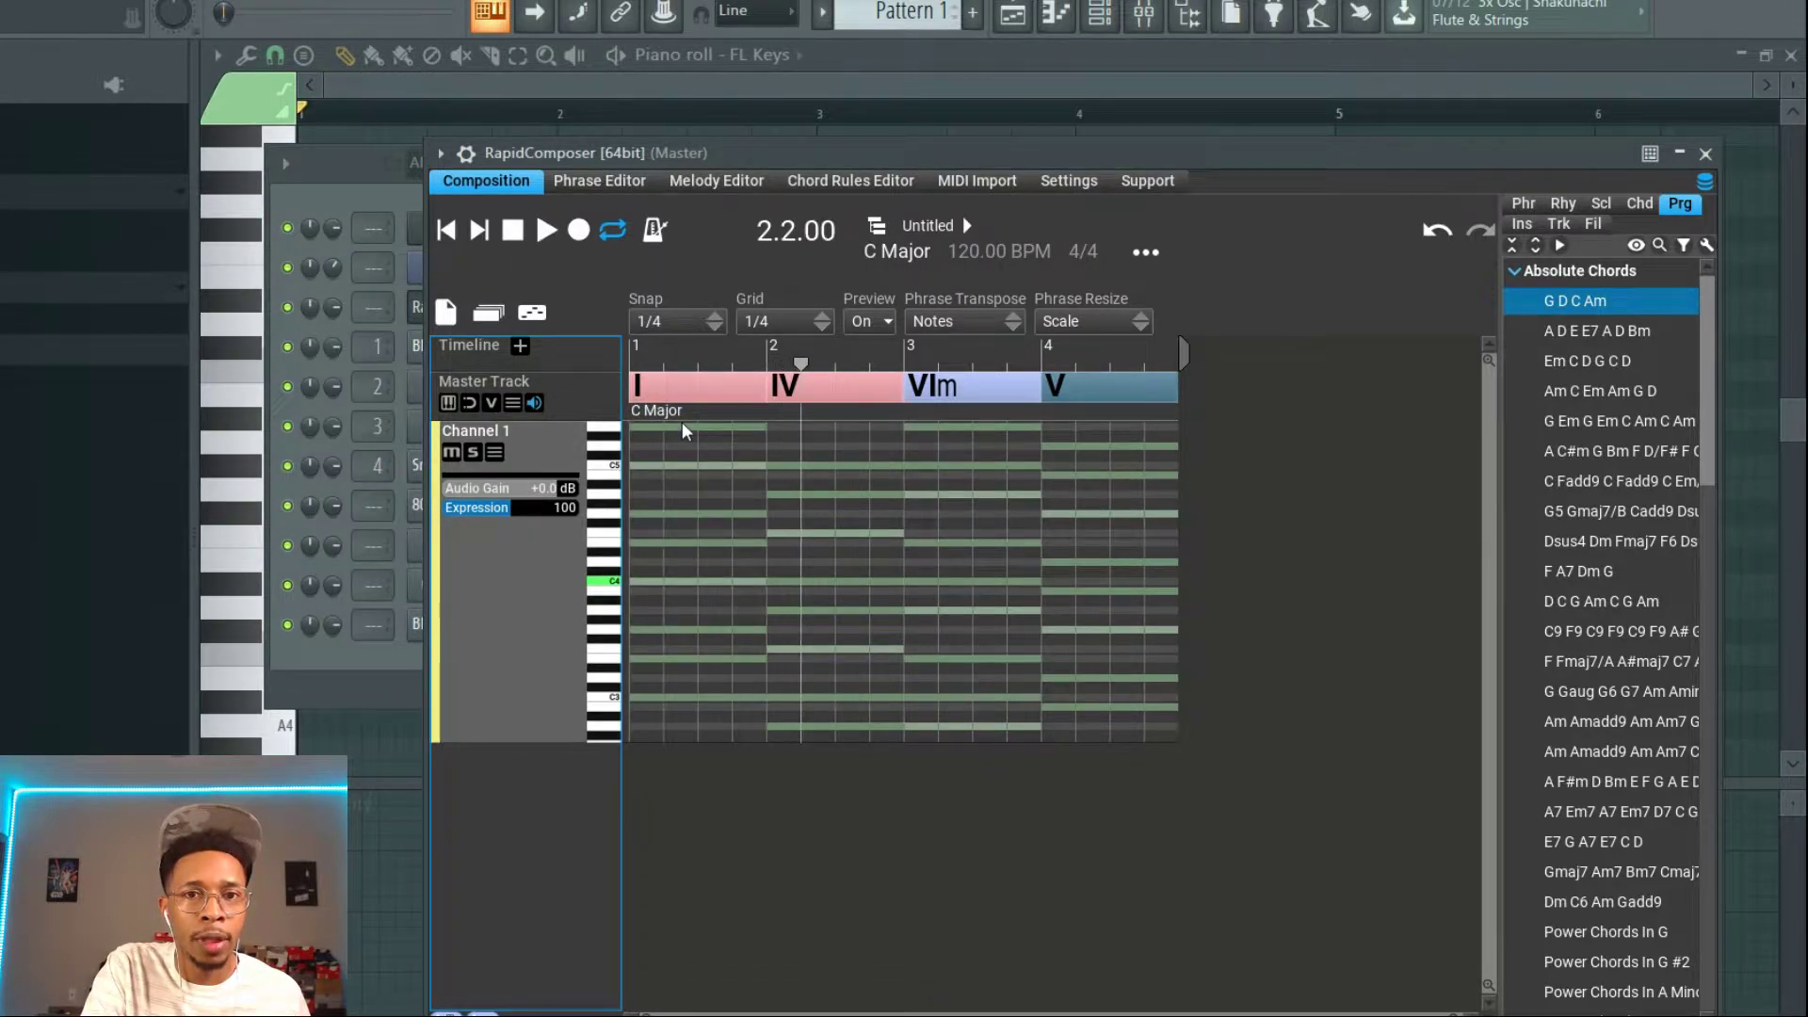
{"action": "left_click", "coordinate": [513, 230]}
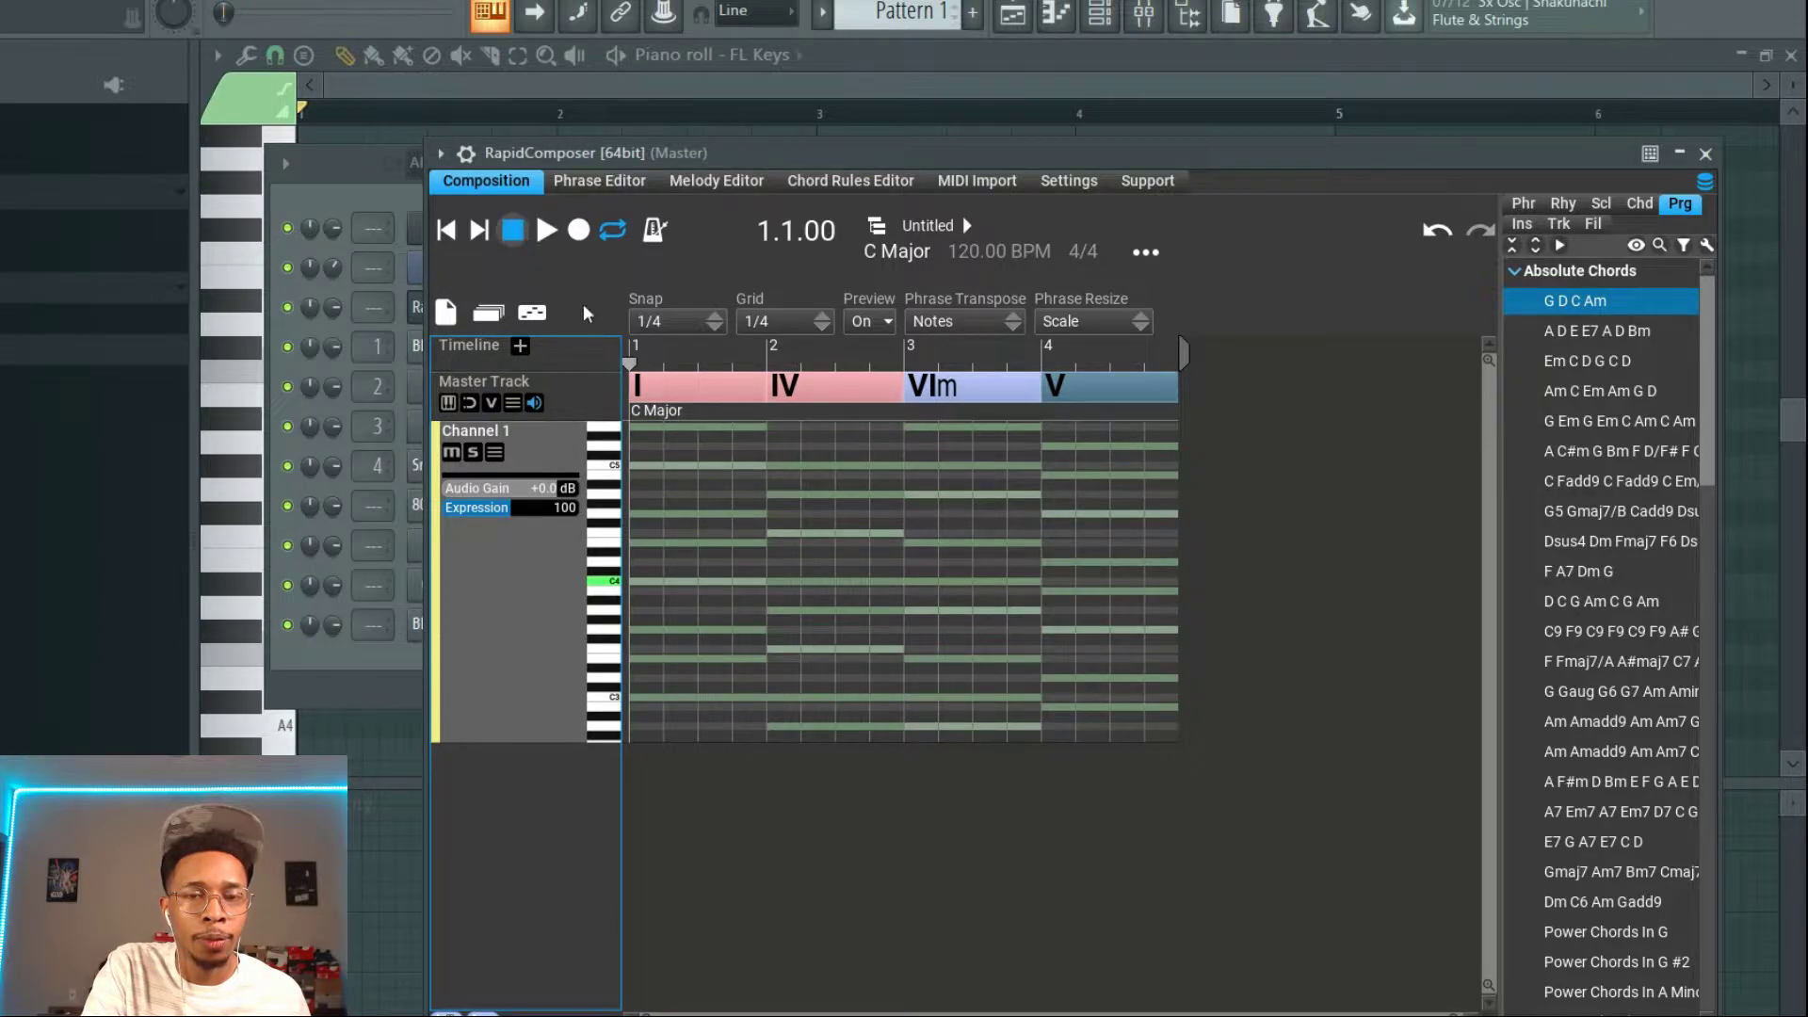
Add the Chord Generator phrase from the phrase library across all four bars of Channel 1
{"action": "left_click", "coordinate": [1636, 204]}
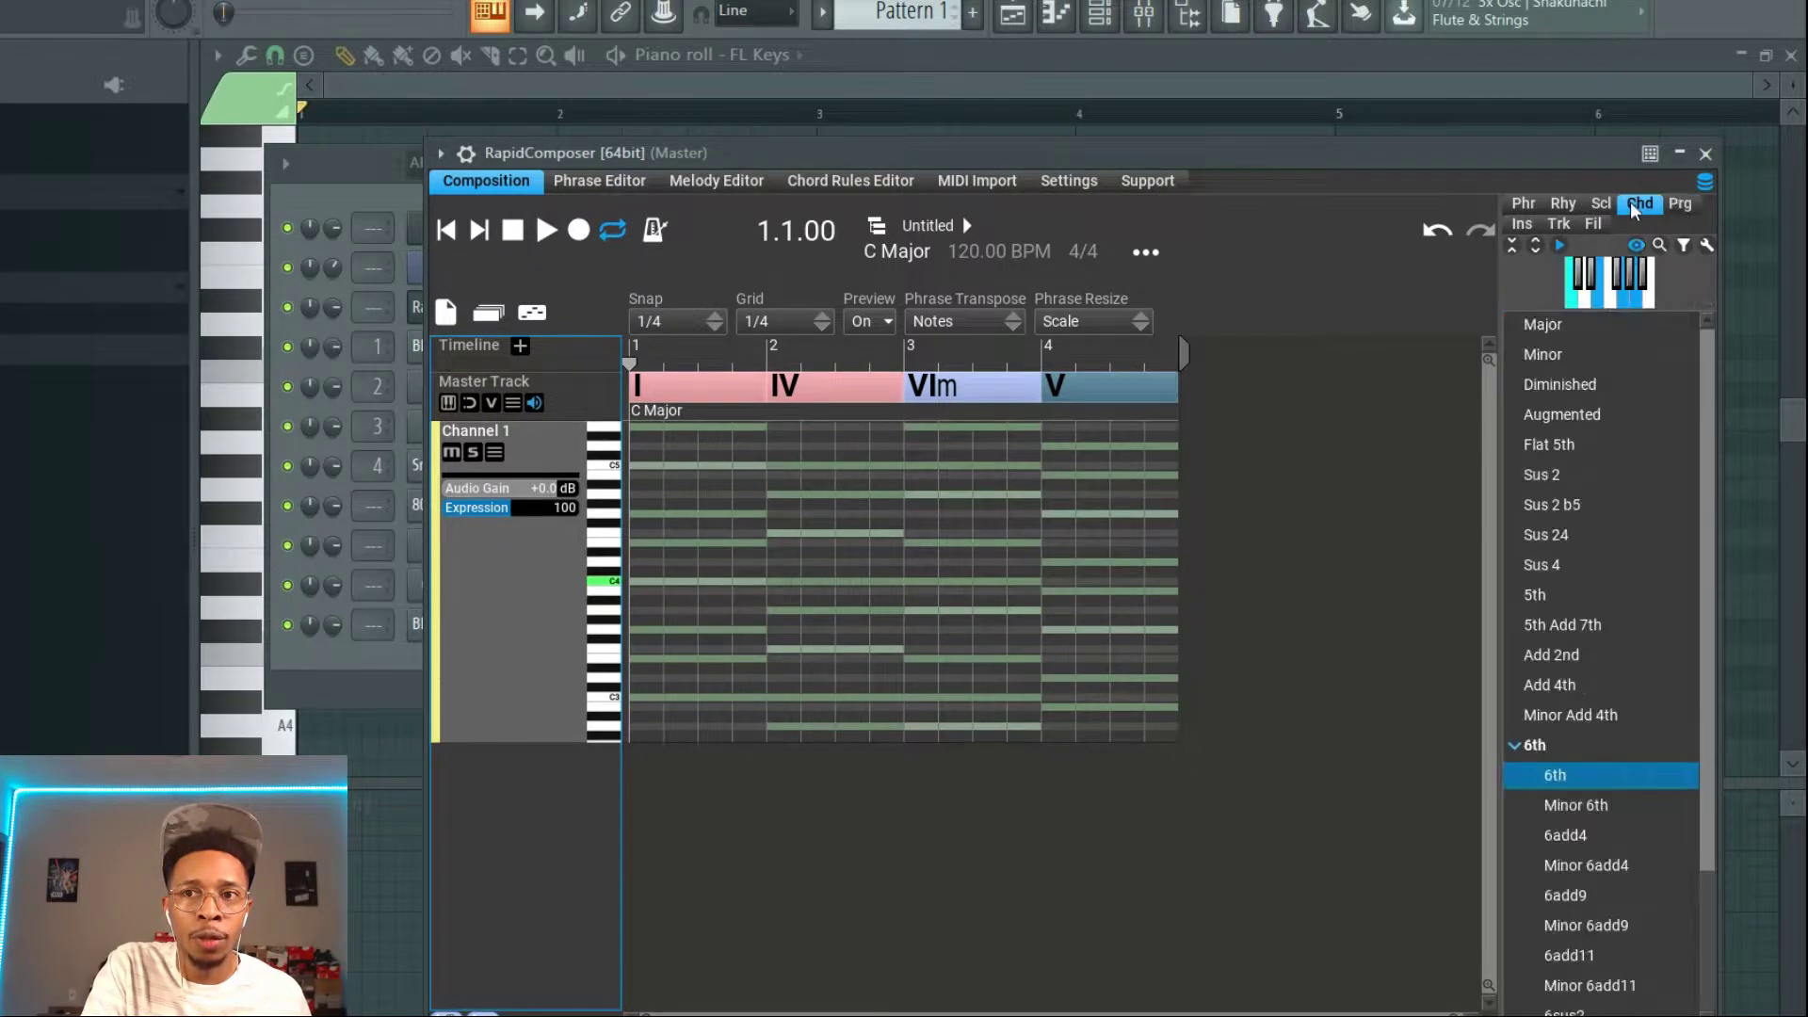
{"action": "left_click", "coordinate": [1678, 210]}
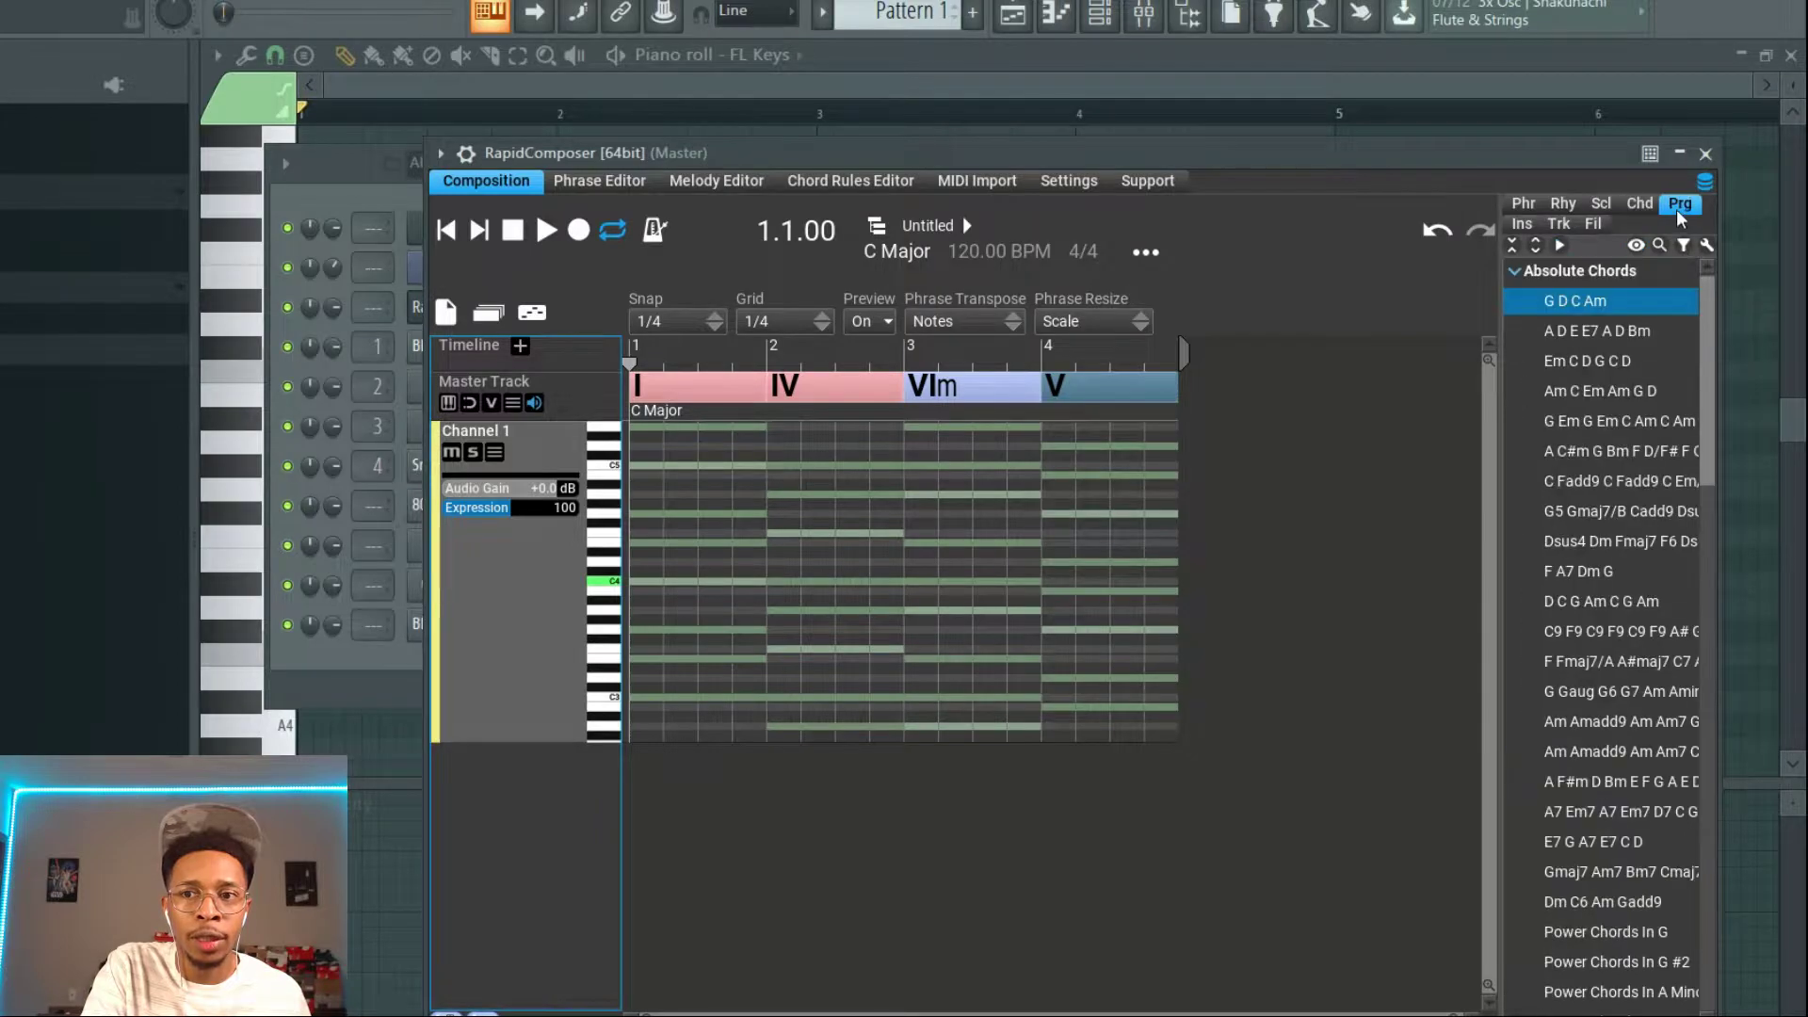
{"action": "left_click", "coordinate": [1519, 203]}
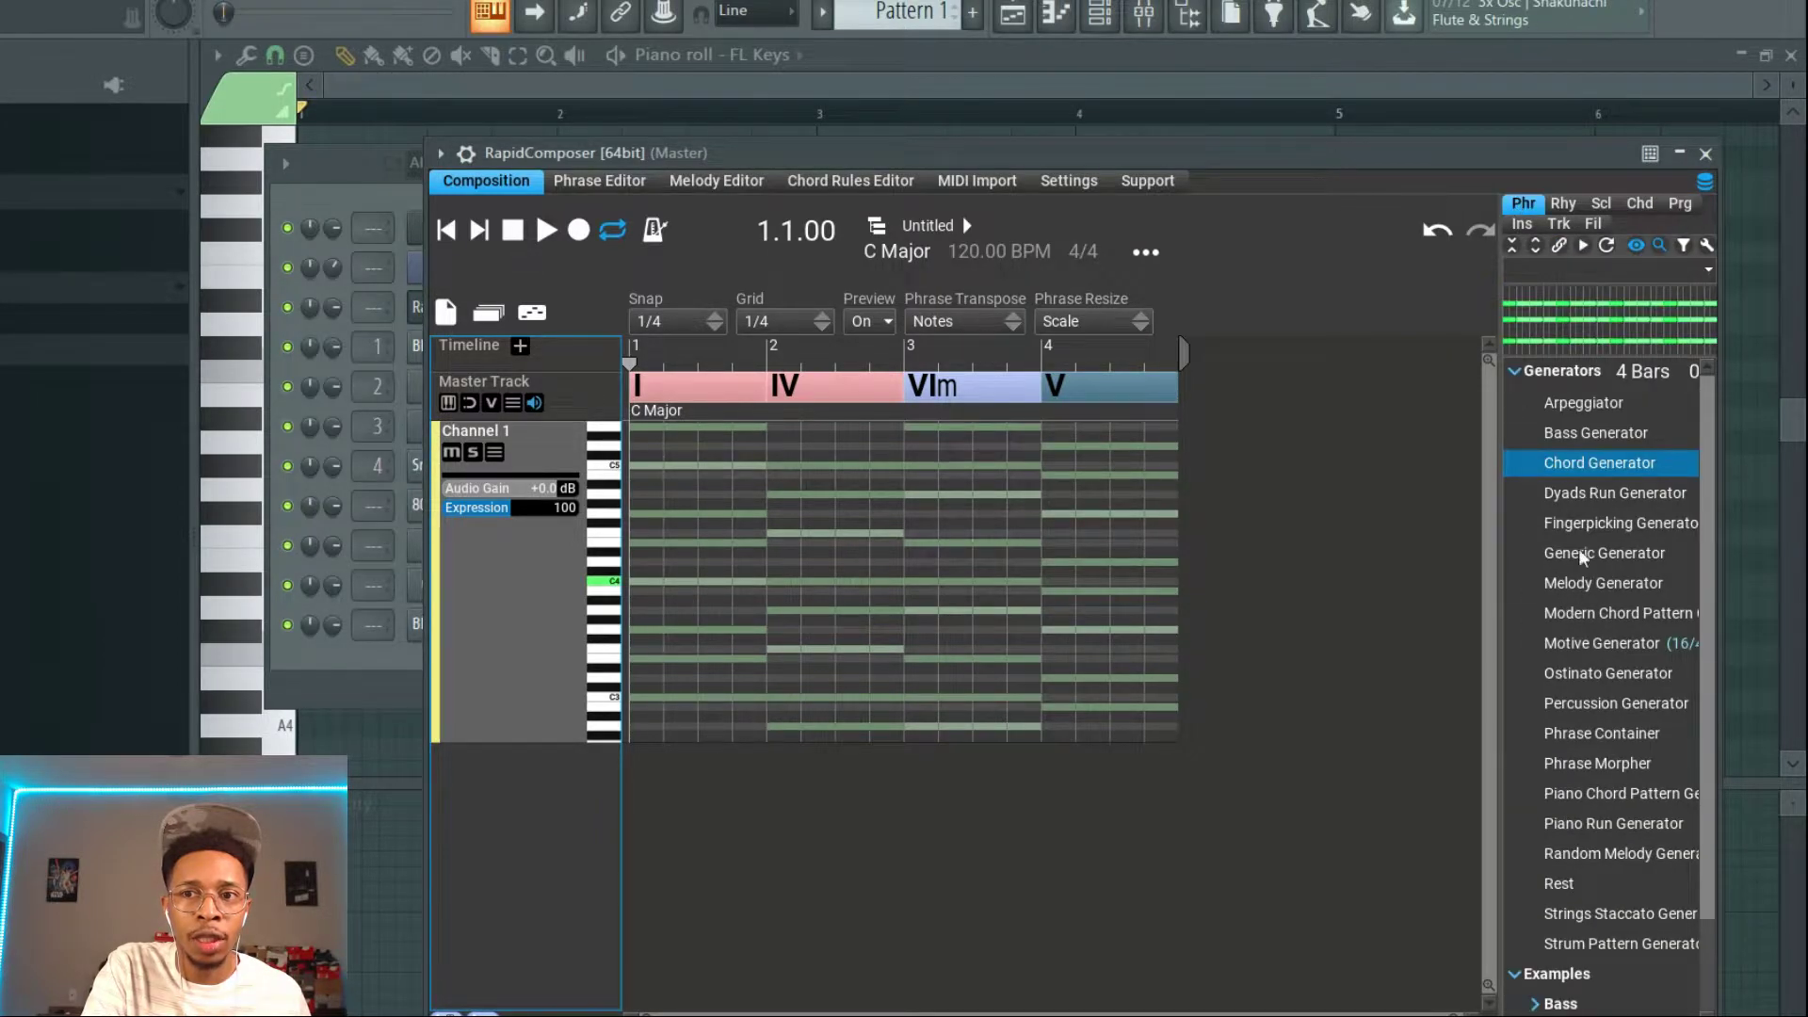
{"action": "mouse_move", "coordinate": [1575, 469]}
{"action": "left_mouse_down"}
{"action": "mouse_move", "coordinate": [1213, 483]}
{"action": "mouse_move", "coordinate": [940, 463]}
{"action": "mouse_move", "coordinate": [535, 550]}
{"action": "mouse_move", "coordinate": [463, 648]}
{"action": "mouse_move", "coordinate": [516, 551]}
{"action": "left_mouse_up"}
{"action": "left_click_drag", "start_coordinate": [485, 636], "coordinate": [484, 590]}
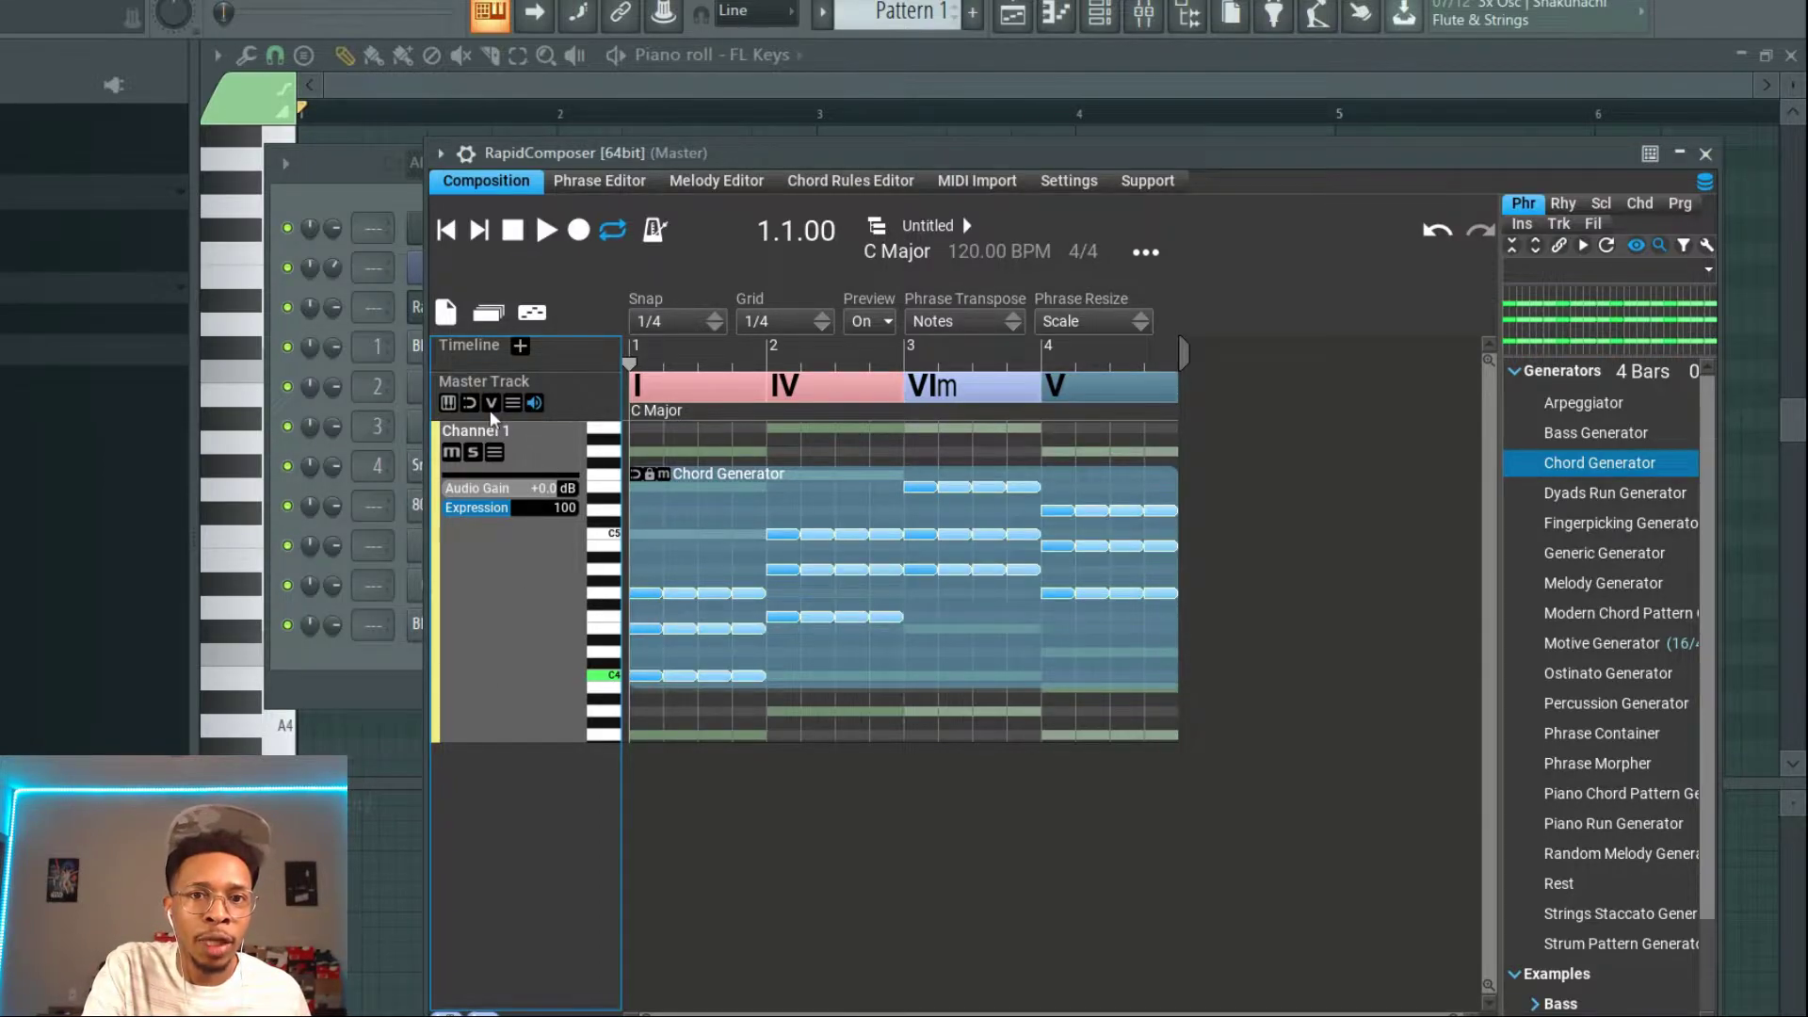
Play back the Chord Generator phrase over the four chords and return to the beginning
{"action": "left_click", "coordinate": [545, 231]}
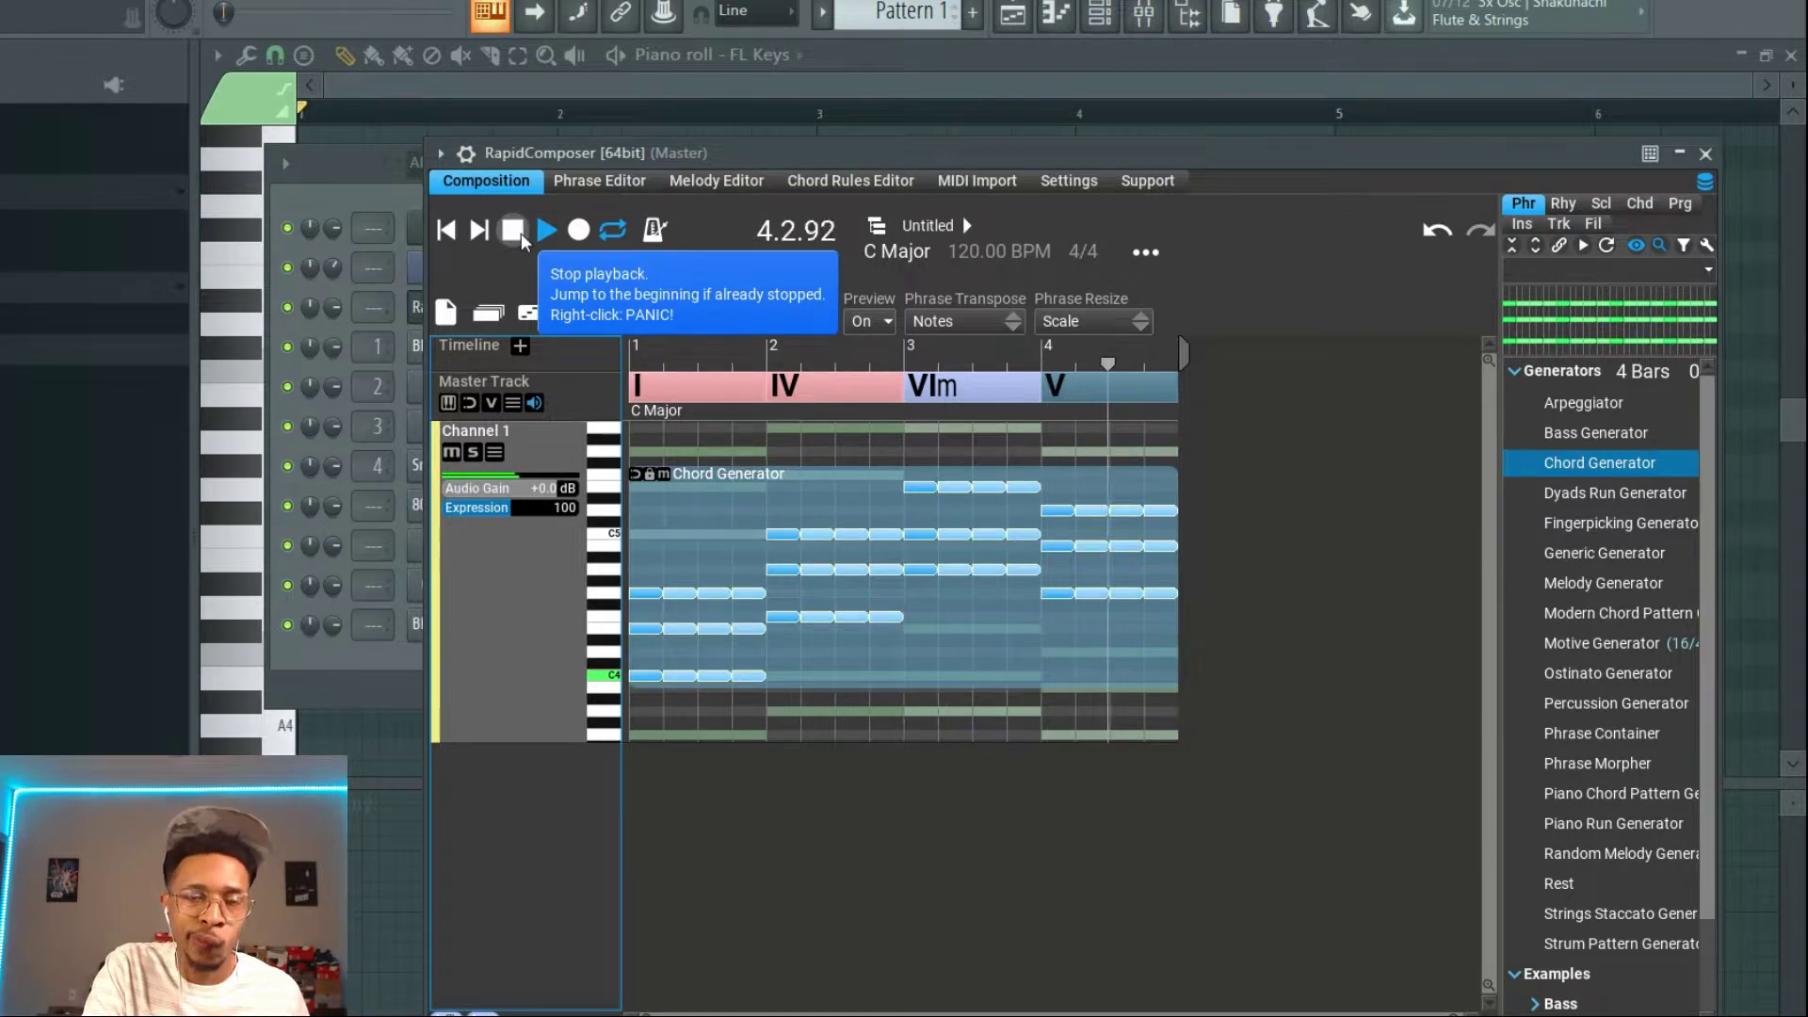
{"action": "left_click", "coordinate": [522, 233]}
{"action": "left_click", "coordinate": [522, 234]}
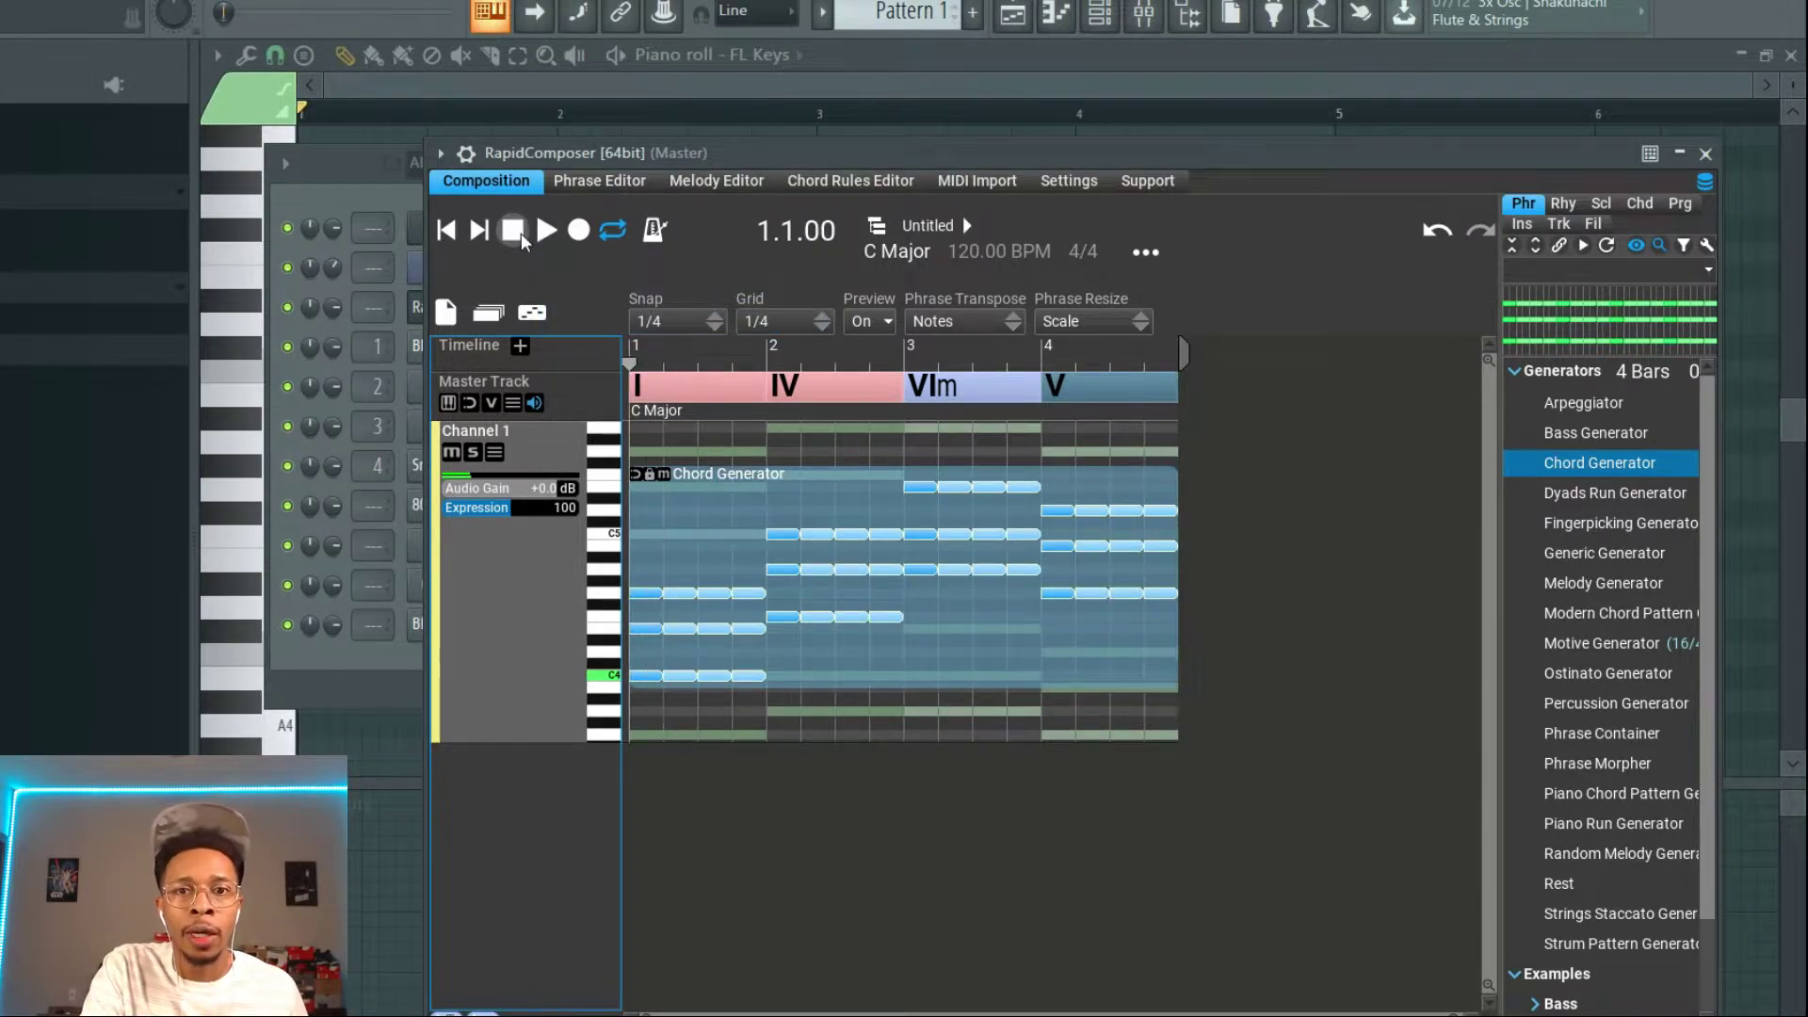
Set the Chord Generator phrase's rhythm division to 1 Bar, apply it to the selection and play the result
{"action": "left_click", "coordinate": [717, 600]}
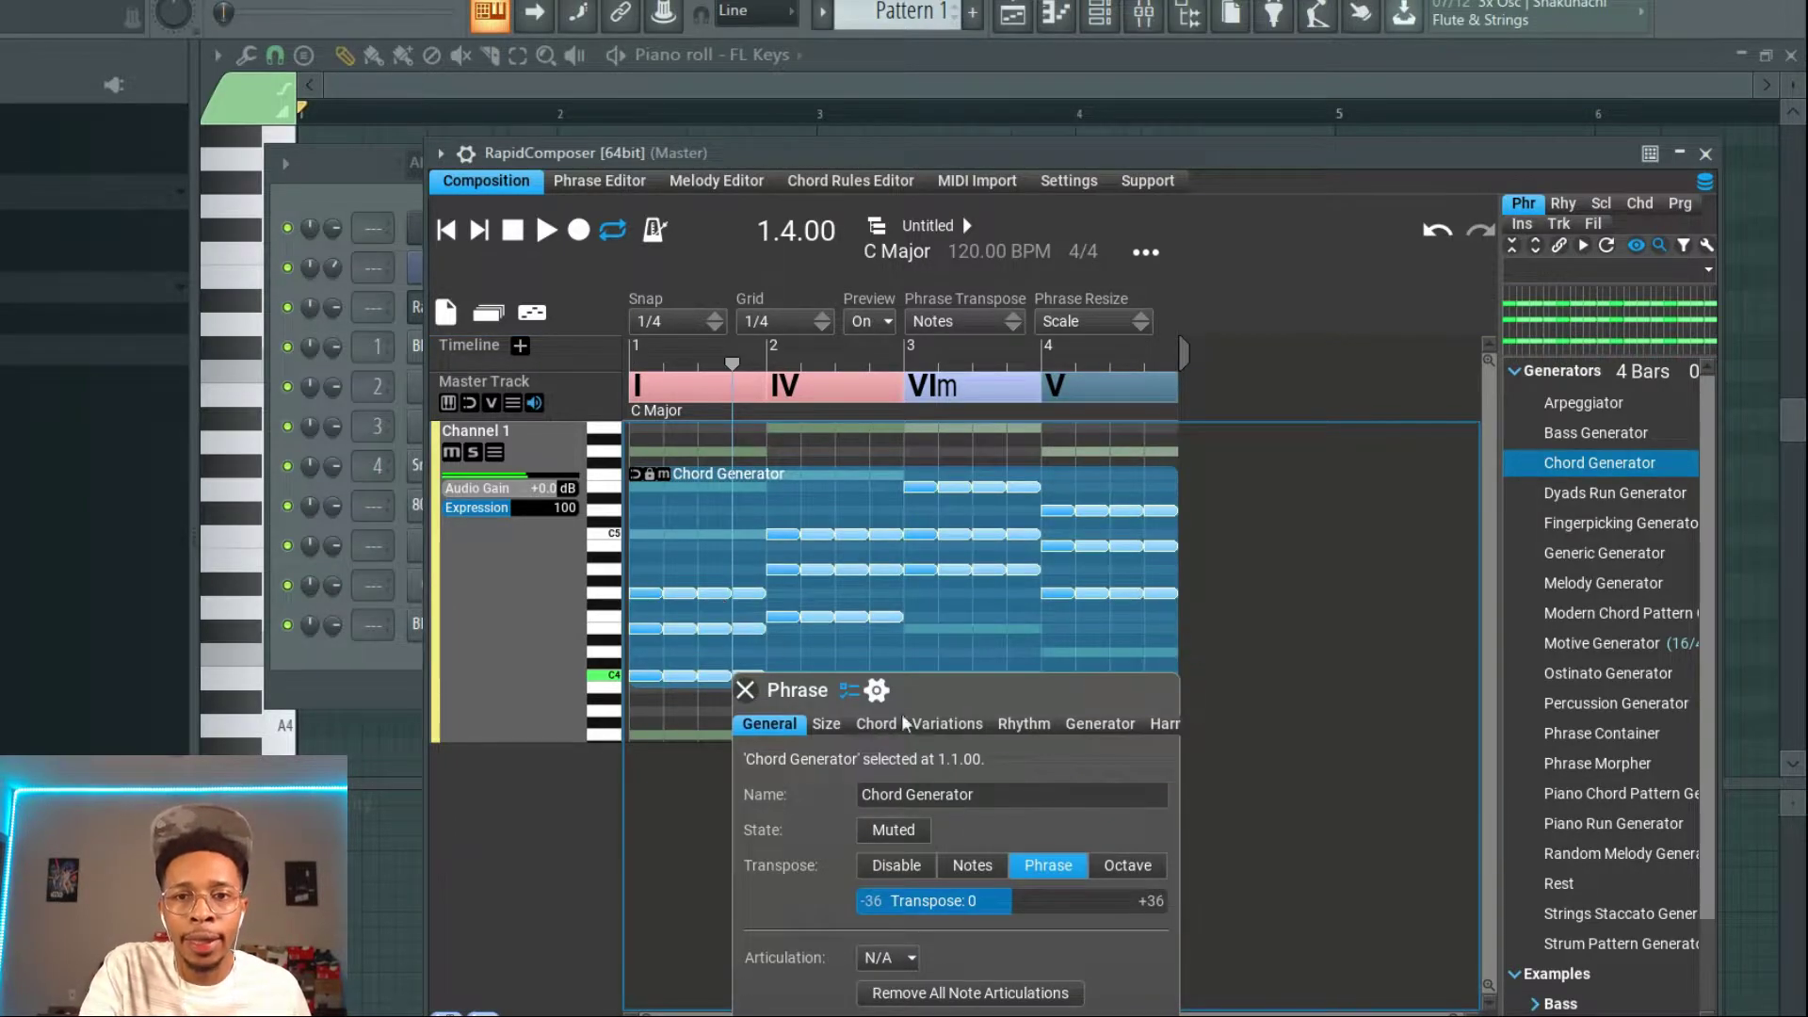
{"action": "left_click_drag", "start_coordinate": [951, 686], "coordinate": [1007, 373]}
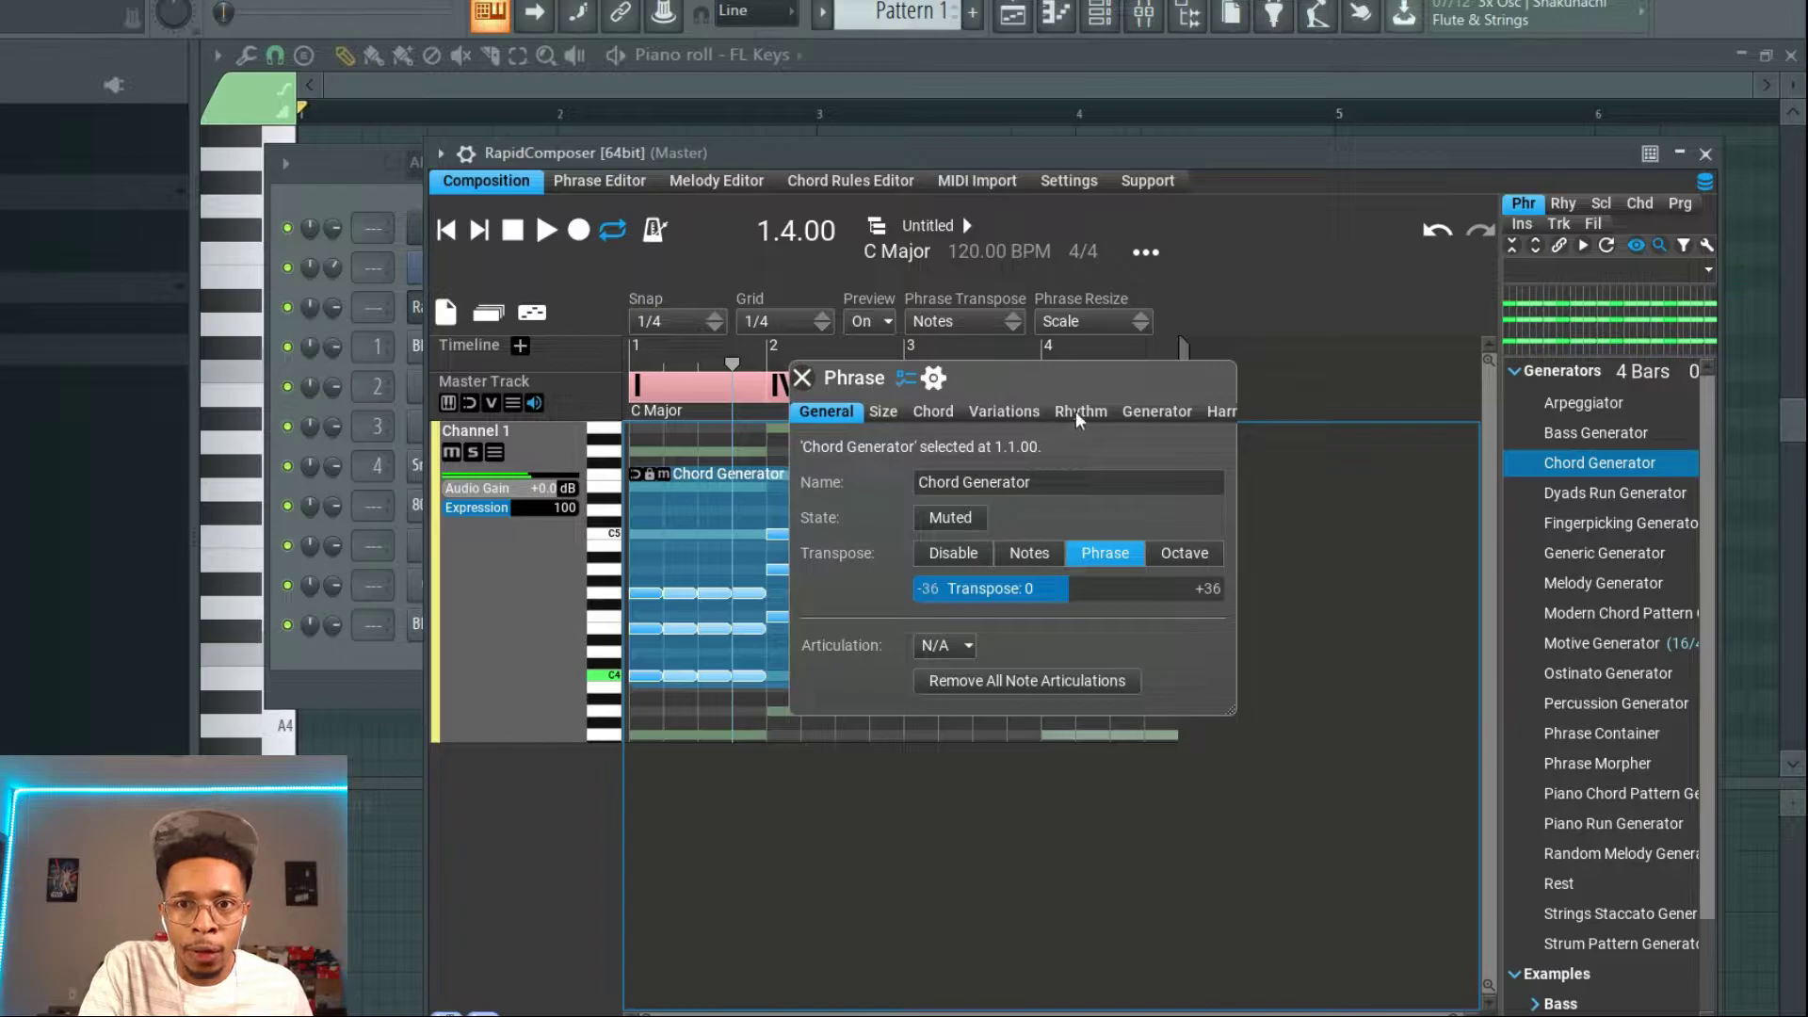
{"action": "left_click", "coordinate": [514, 235]}
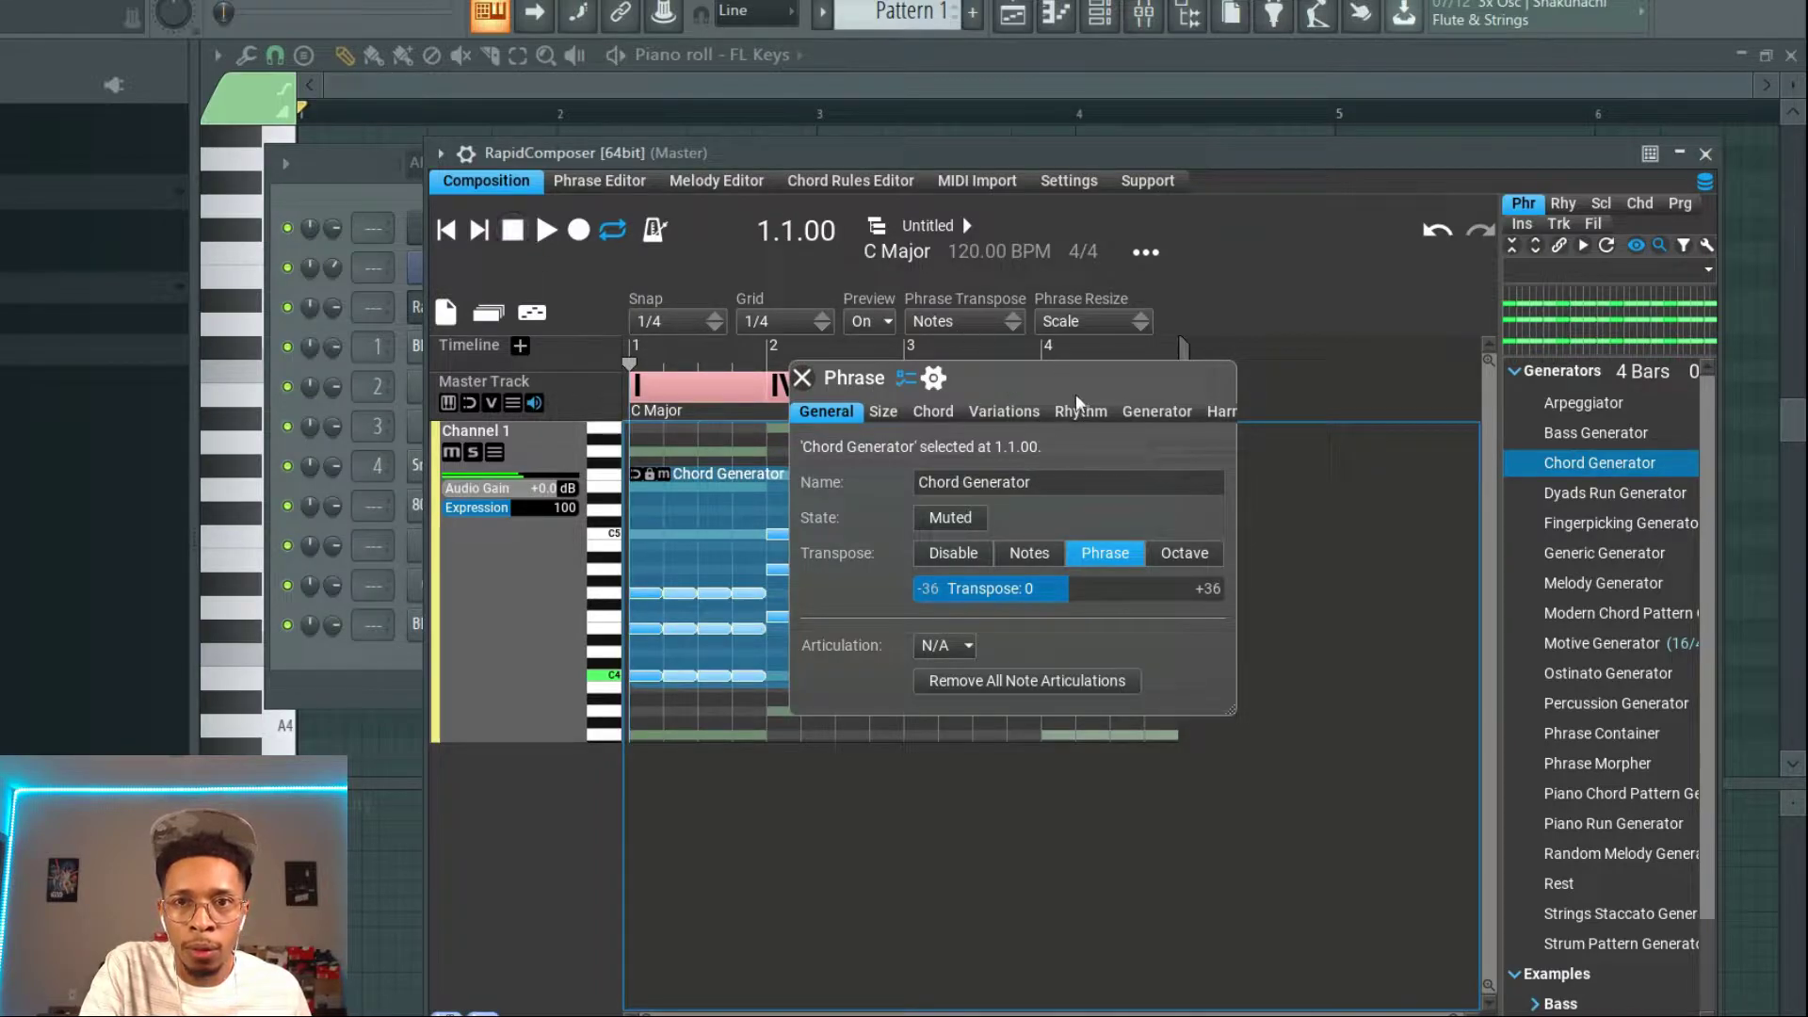
{"action": "left_click", "coordinate": [540, 415]}
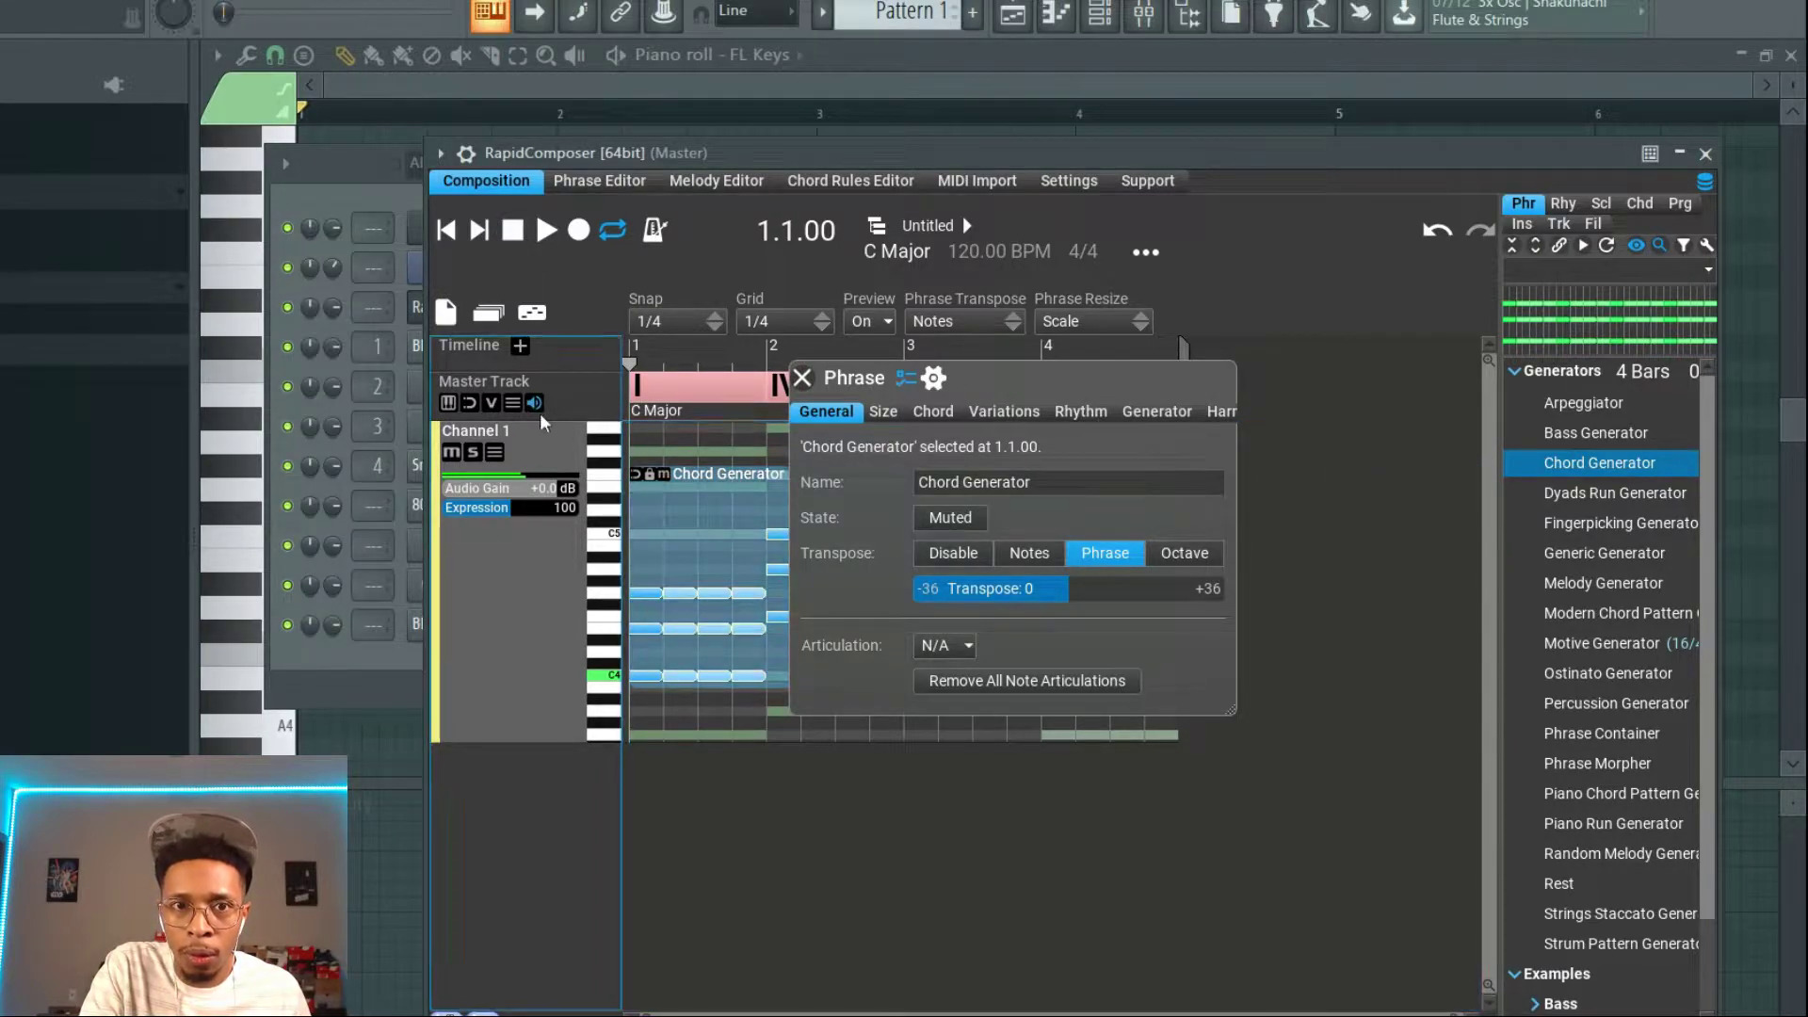
{"action": "left_click", "coordinate": [1082, 411]}
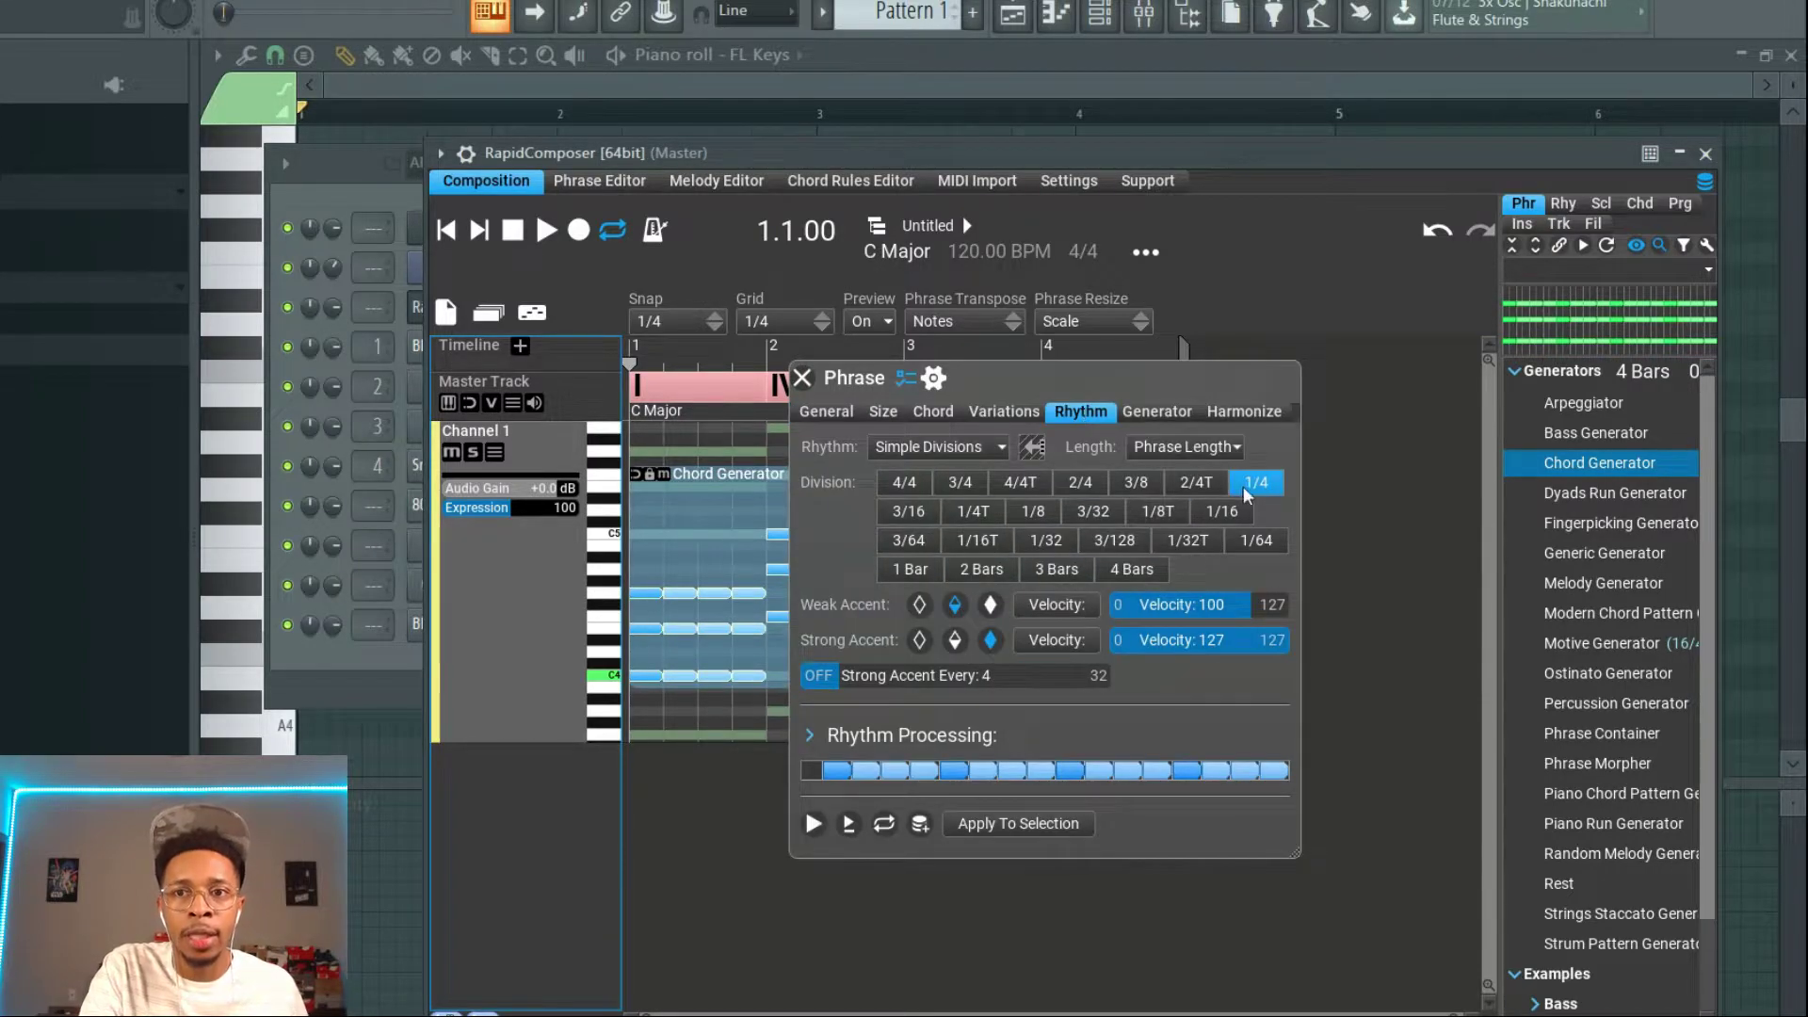
{"action": "left_click", "coordinate": [912, 572]}
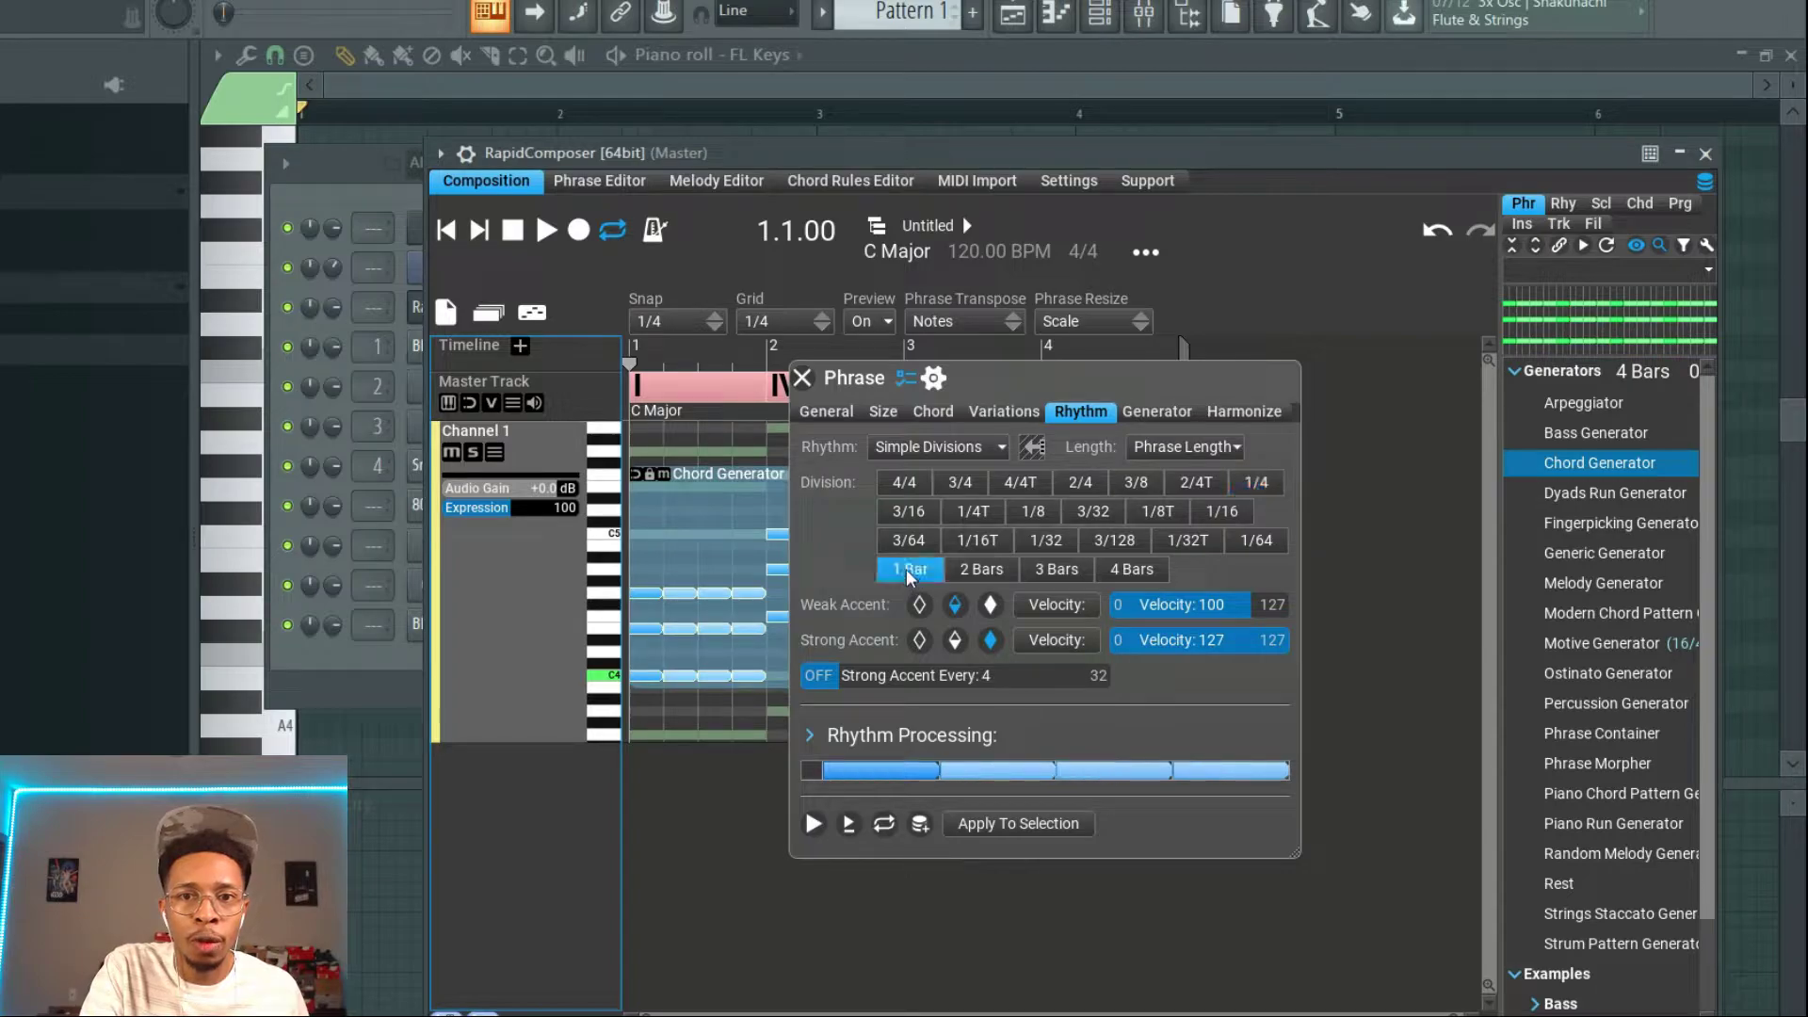
{"action": "left_click", "coordinate": [974, 824]}
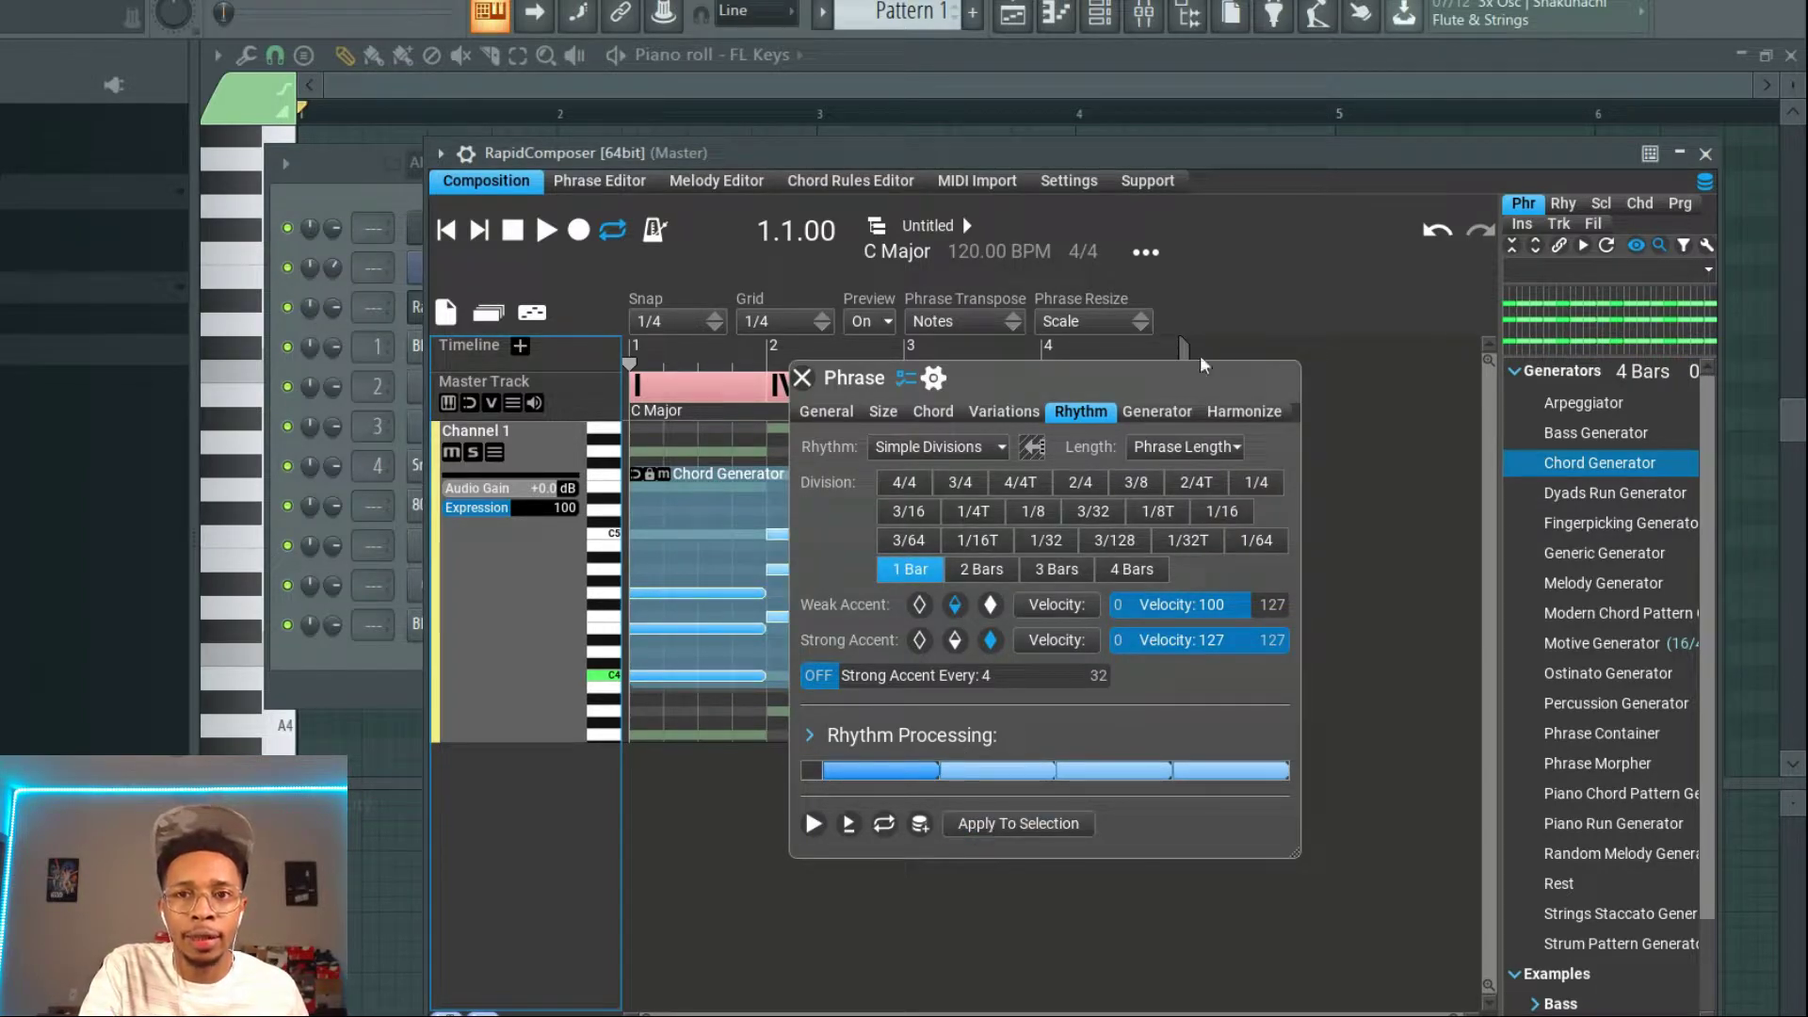
{"action": "left_click", "coordinate": [802, 379]}
{"action": "left_click", "coordinate": [550, 227]}
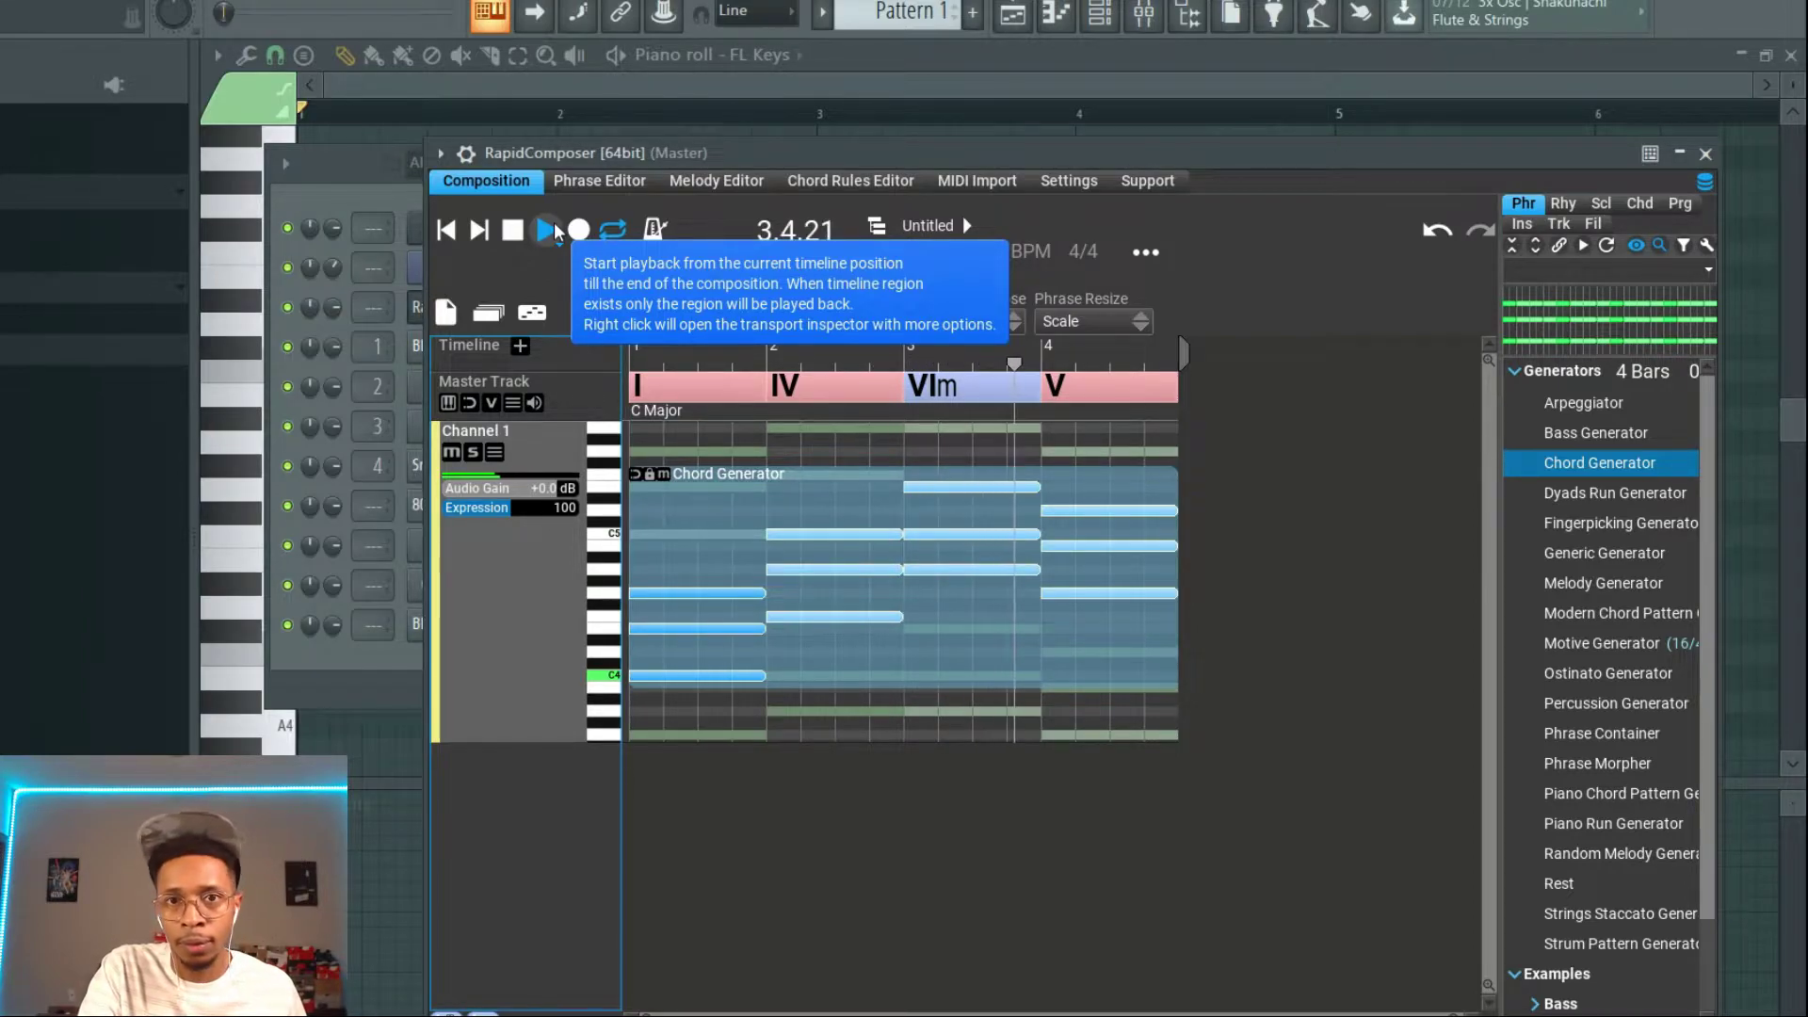
Stop playback and transfer Channel 1's chord MIDI from RapidComposer onto the FL Keys channel in the FL Studio channel rack
{"action": "left_click", "coordinate": [514, 231]}
{"action": "left_click", "coordinate": [516, 232]}
{"action": "left_click_drag", "start_coordinate": [832, 148], "coordinate": [812, 71]}
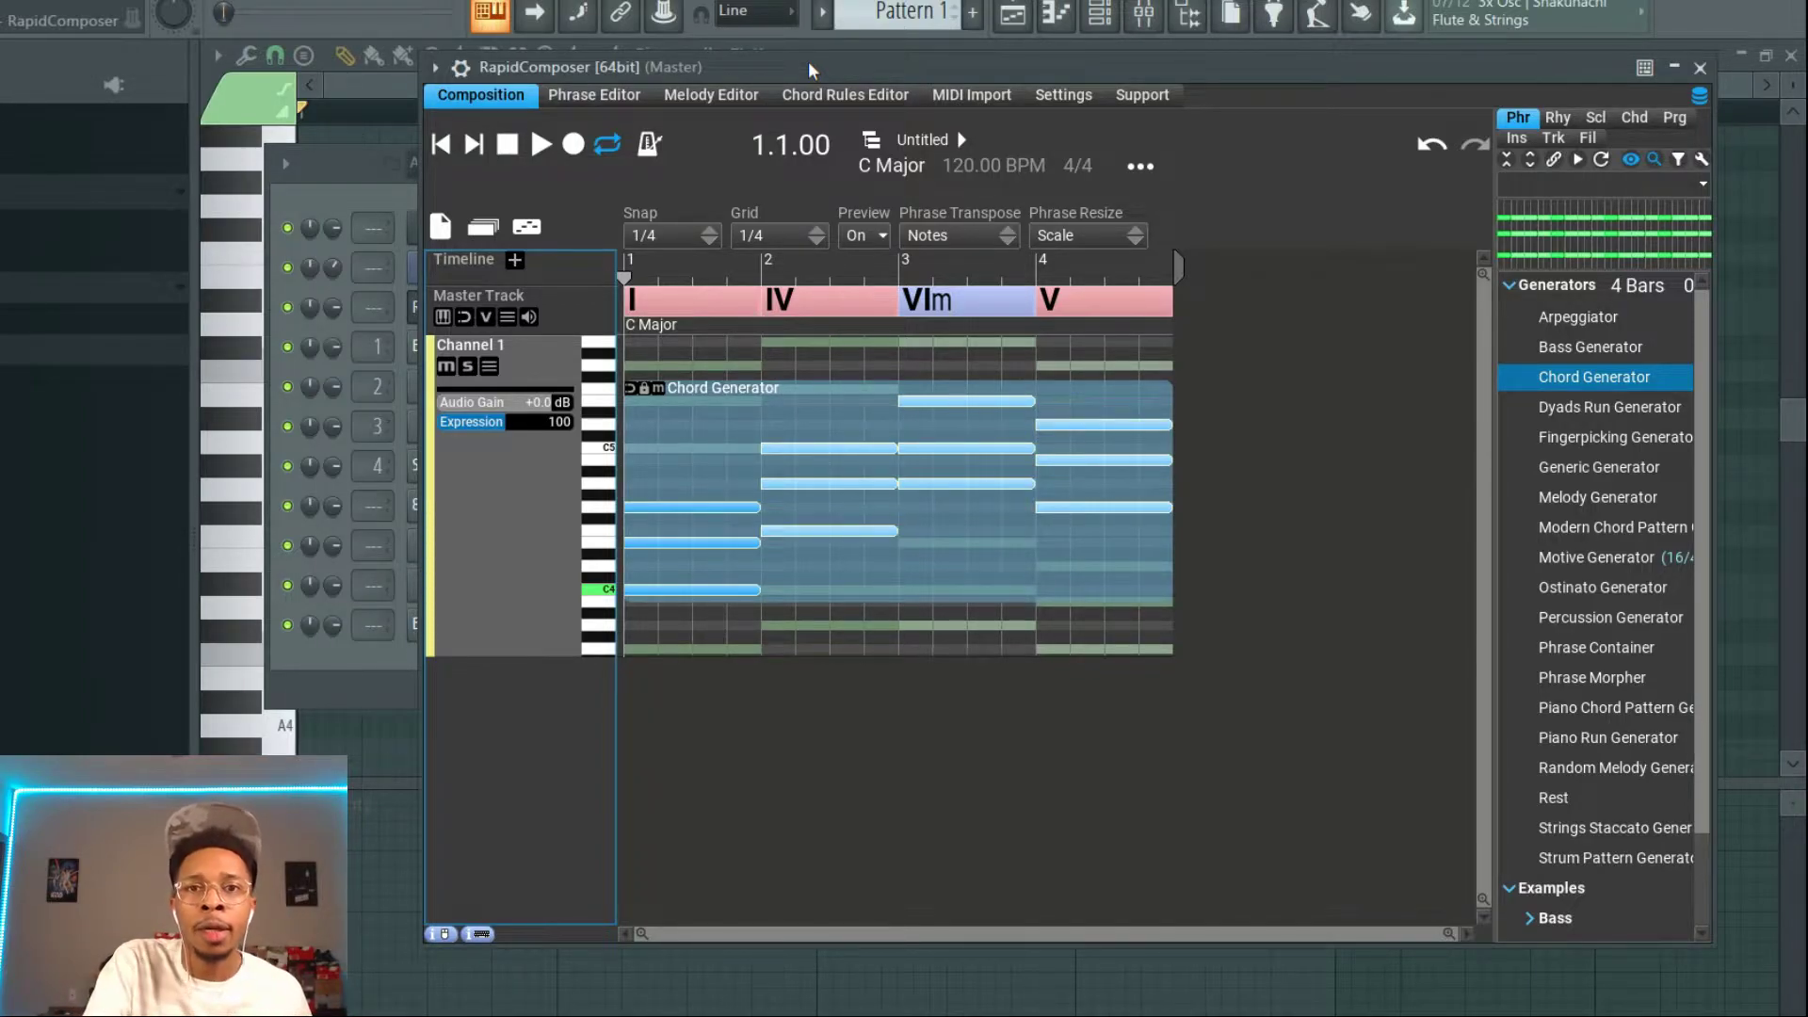
{"action": "left_click_drag", "start_coordinate": [810, 71], "coordinate": [1228, 102]}
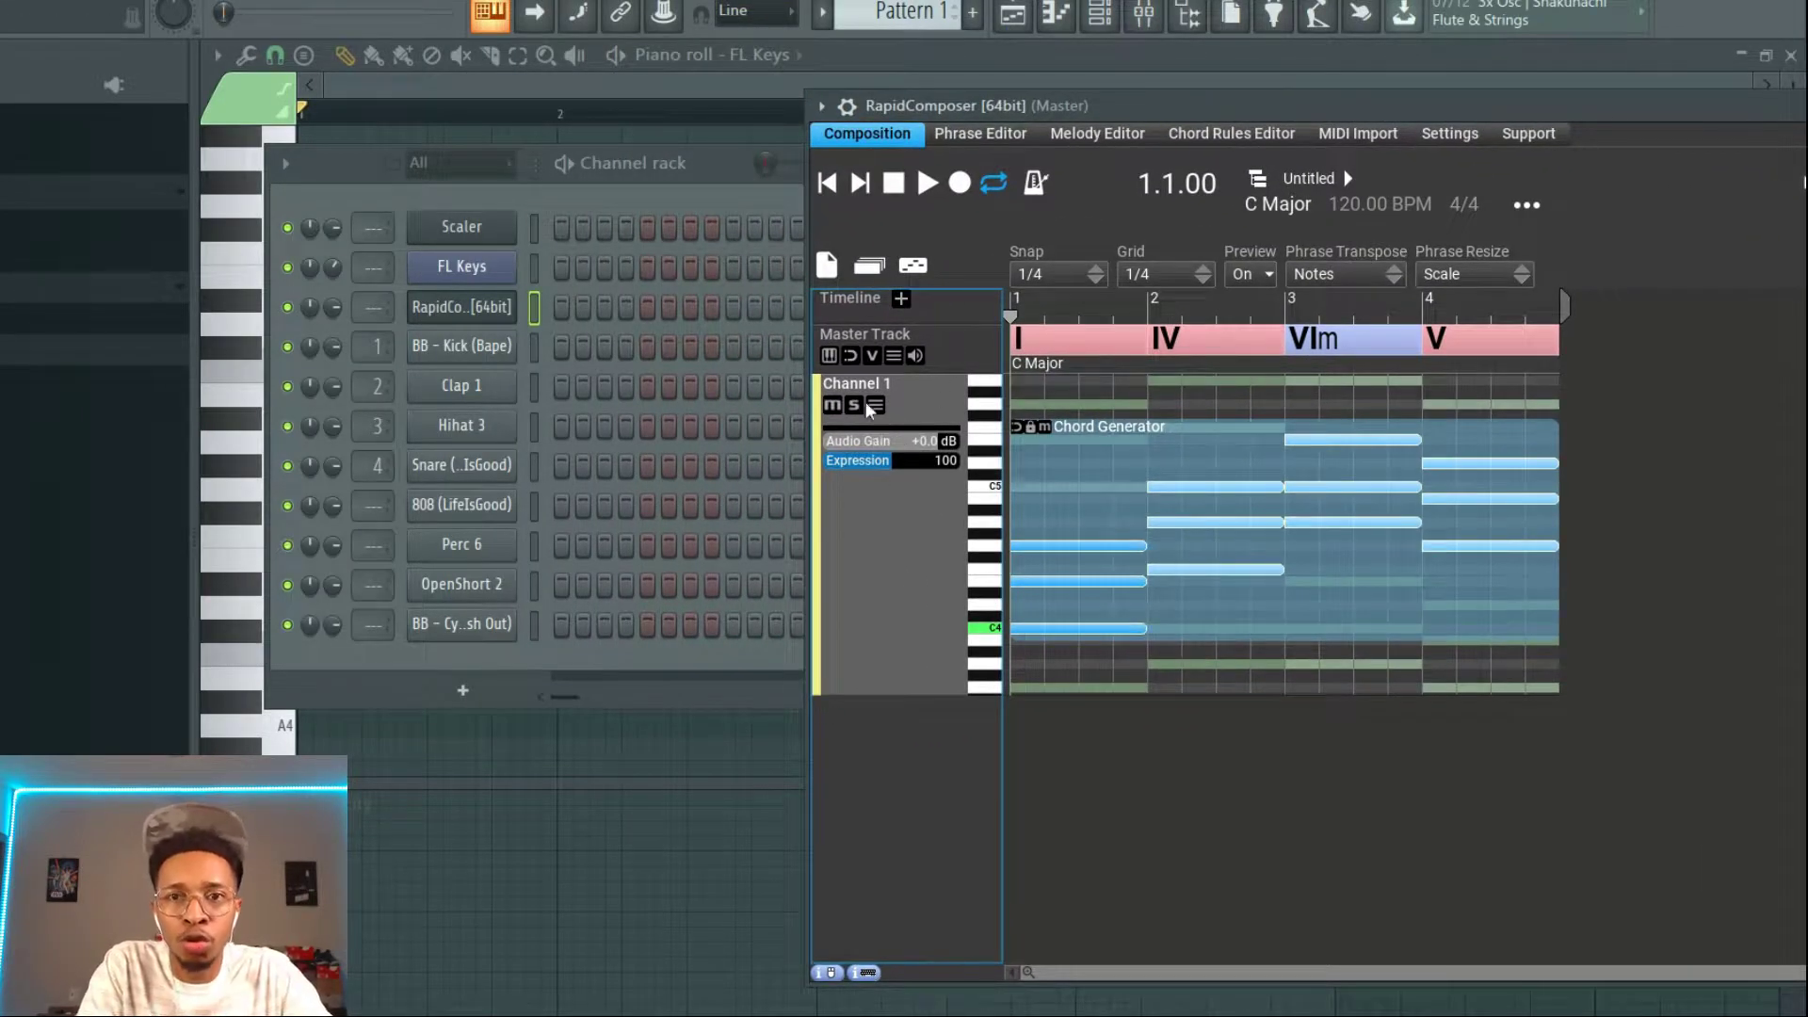
{"action": "mouse_move", "coordinate": [863, 380]}
{"action": "left_mouse_down"}
{"action": "mouse_move", "coordinate": [482, 299]}
{"action": "mouse_move", "coordinate": [477, 266]}
{"action": "left_mouse_up"}
Open the FL Keys piano roll and play back the transferred four-bar chords
{"action": "left_click", "coordinate": [584, 278]}
{"action": "key", "text": "space"}
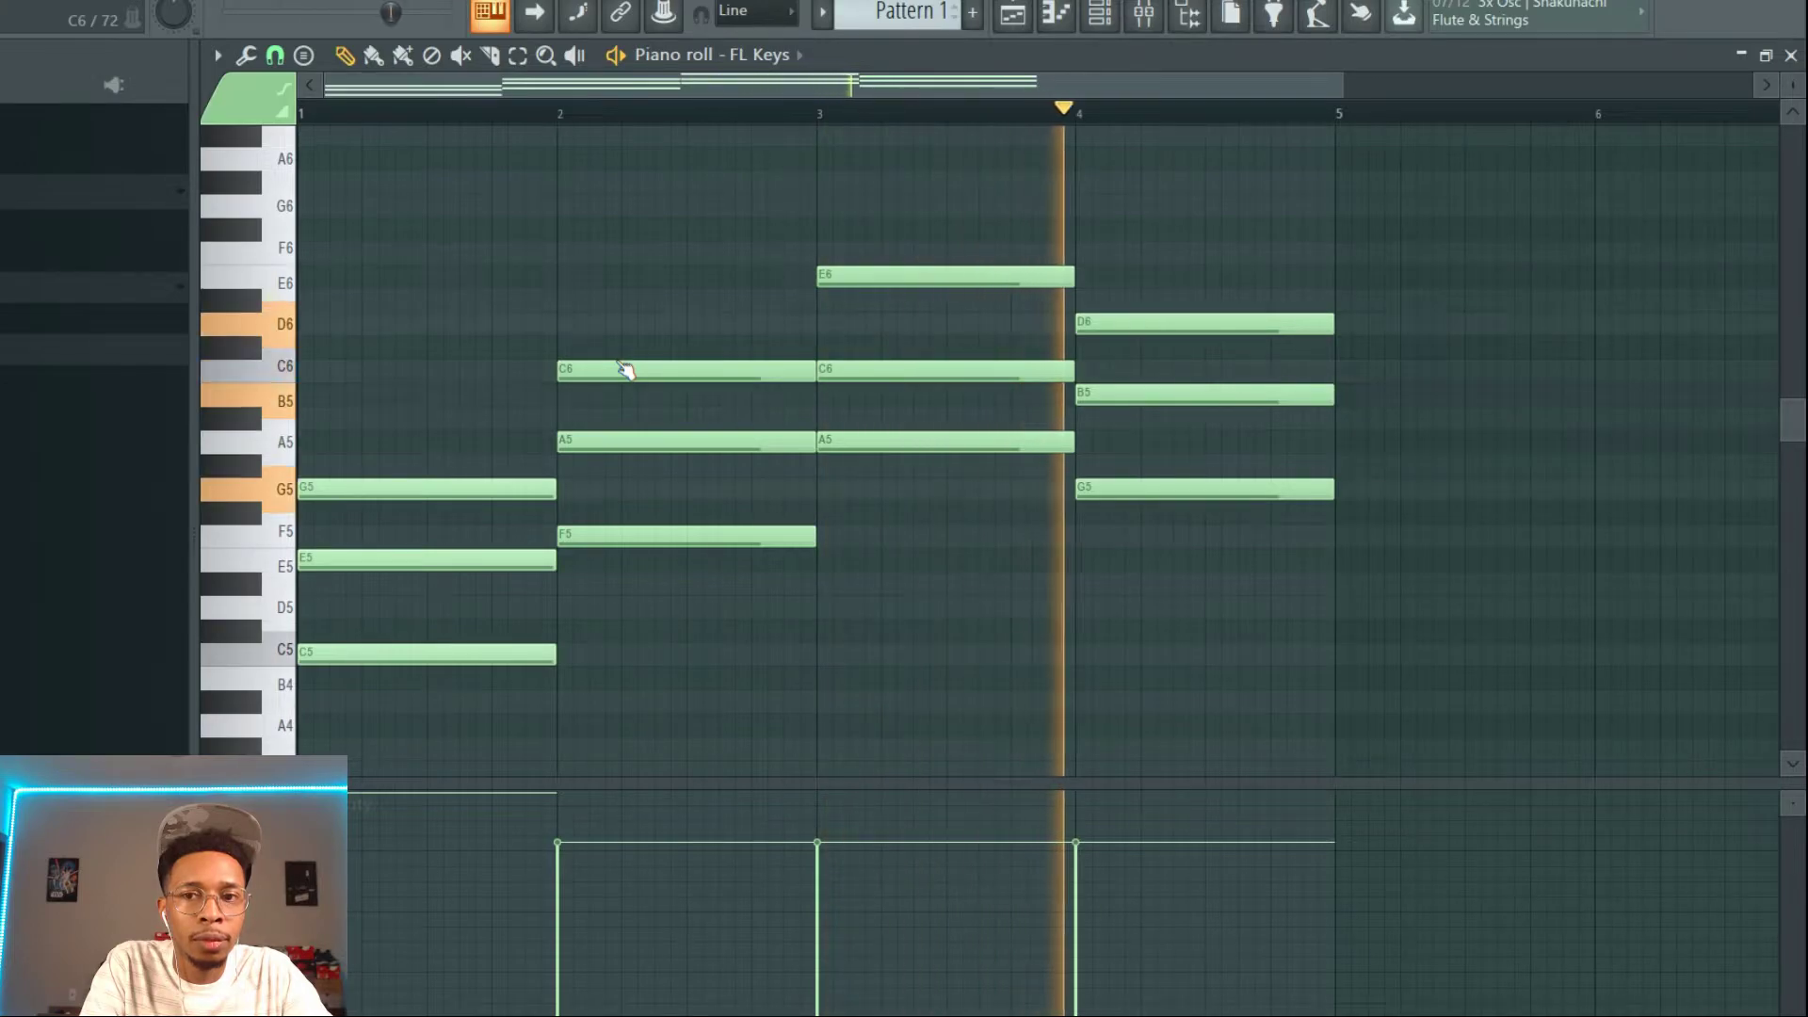
{"action": "key", "text": "space"}
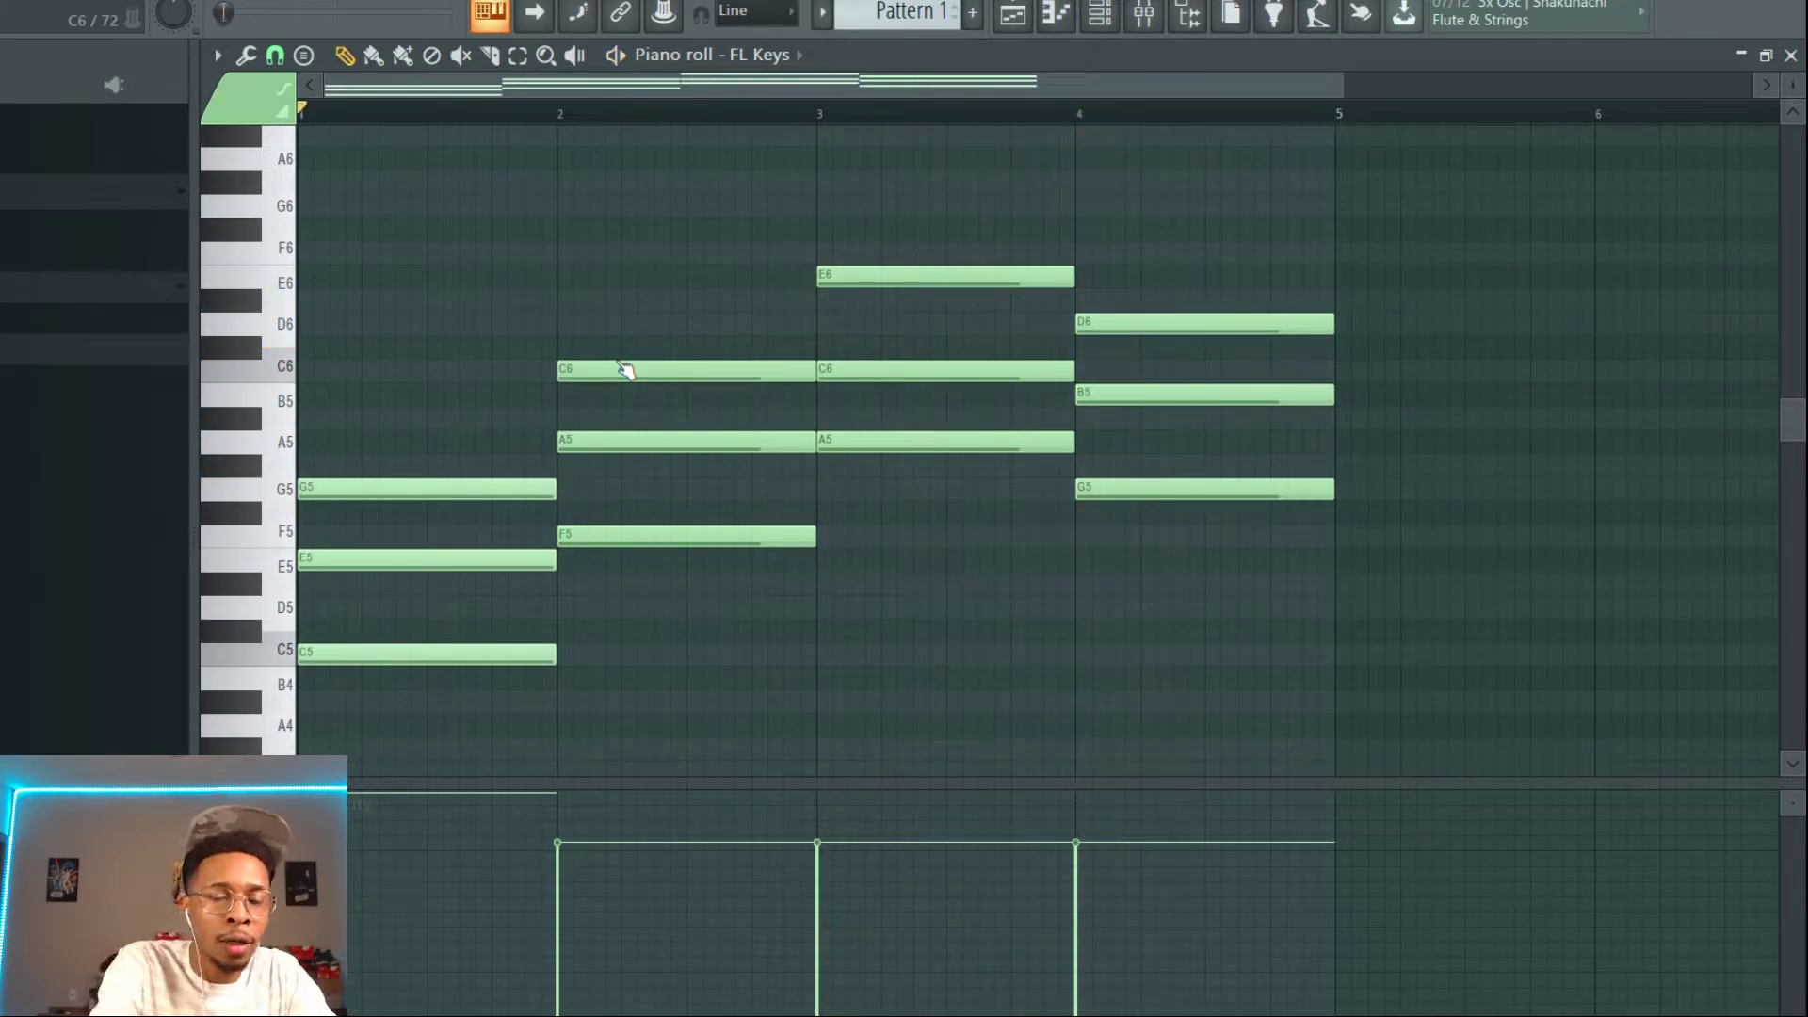
Clone the FL Keys channel, with RapidComposer reopened beside the channel rack and the clone's plugin window moved out of the way
{"action": "key", "text": "F6"}
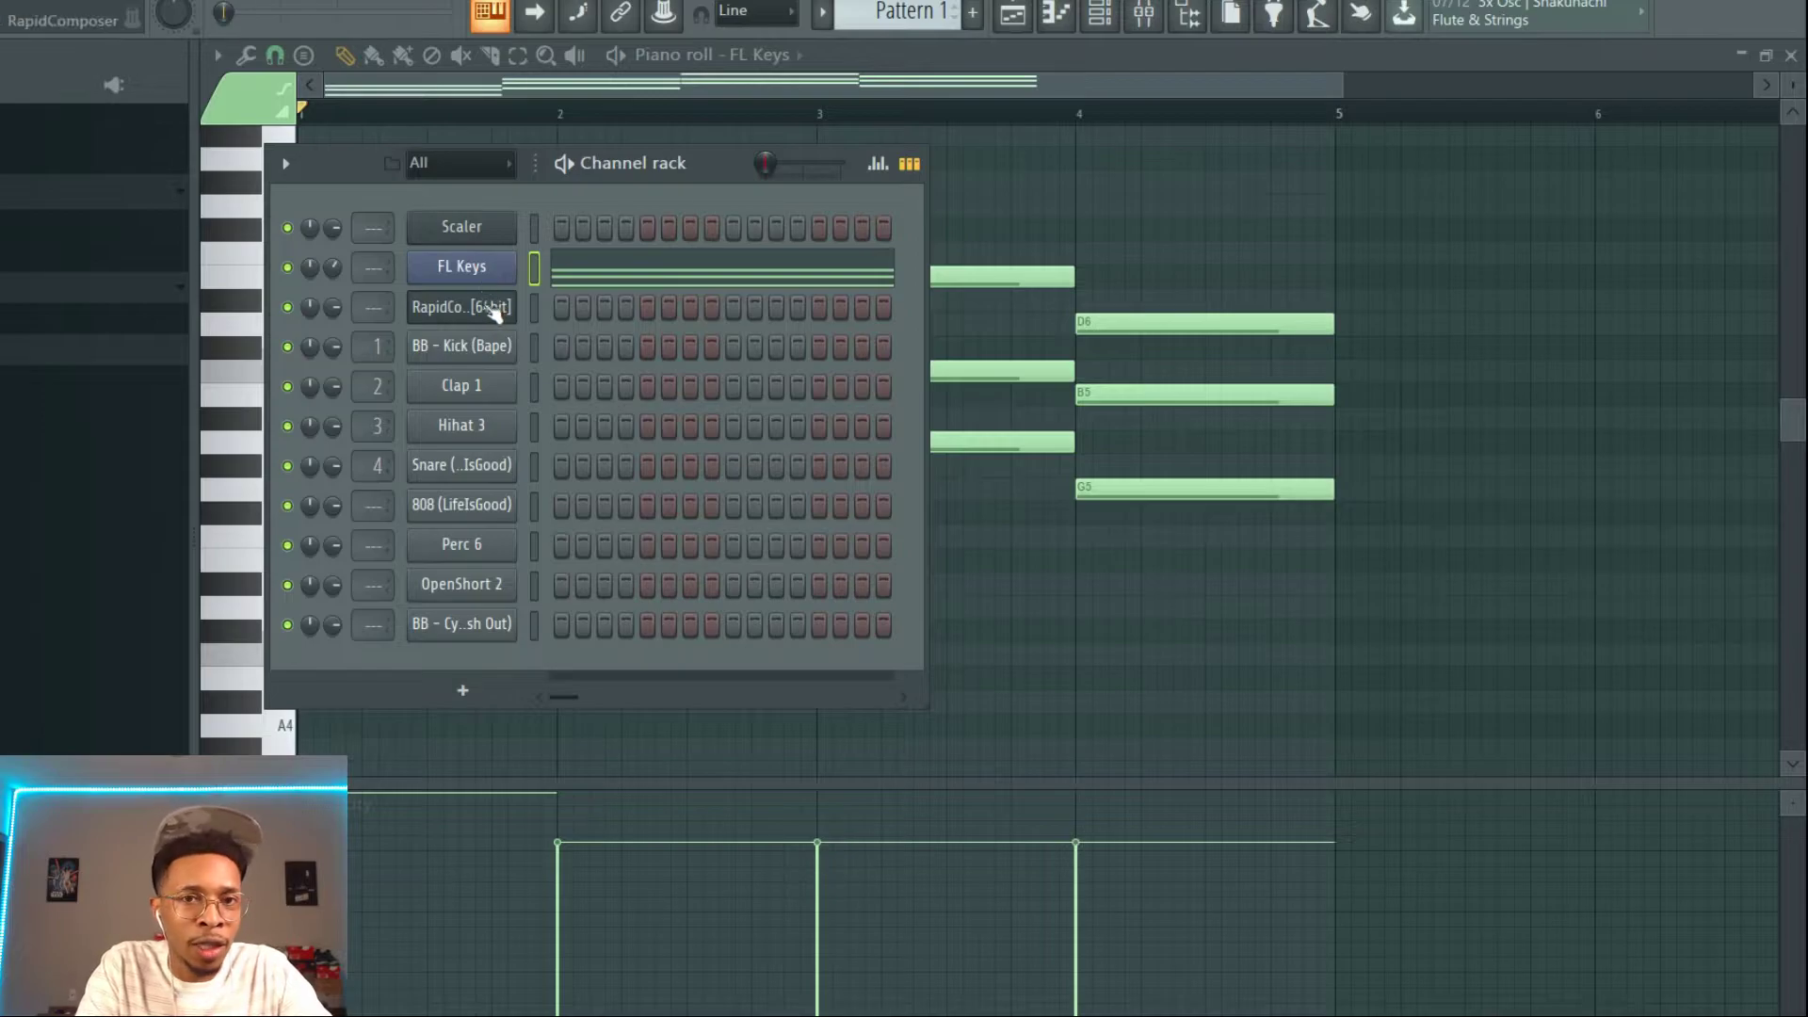
{"action": "left_click", "coordinate": [490, 314]}
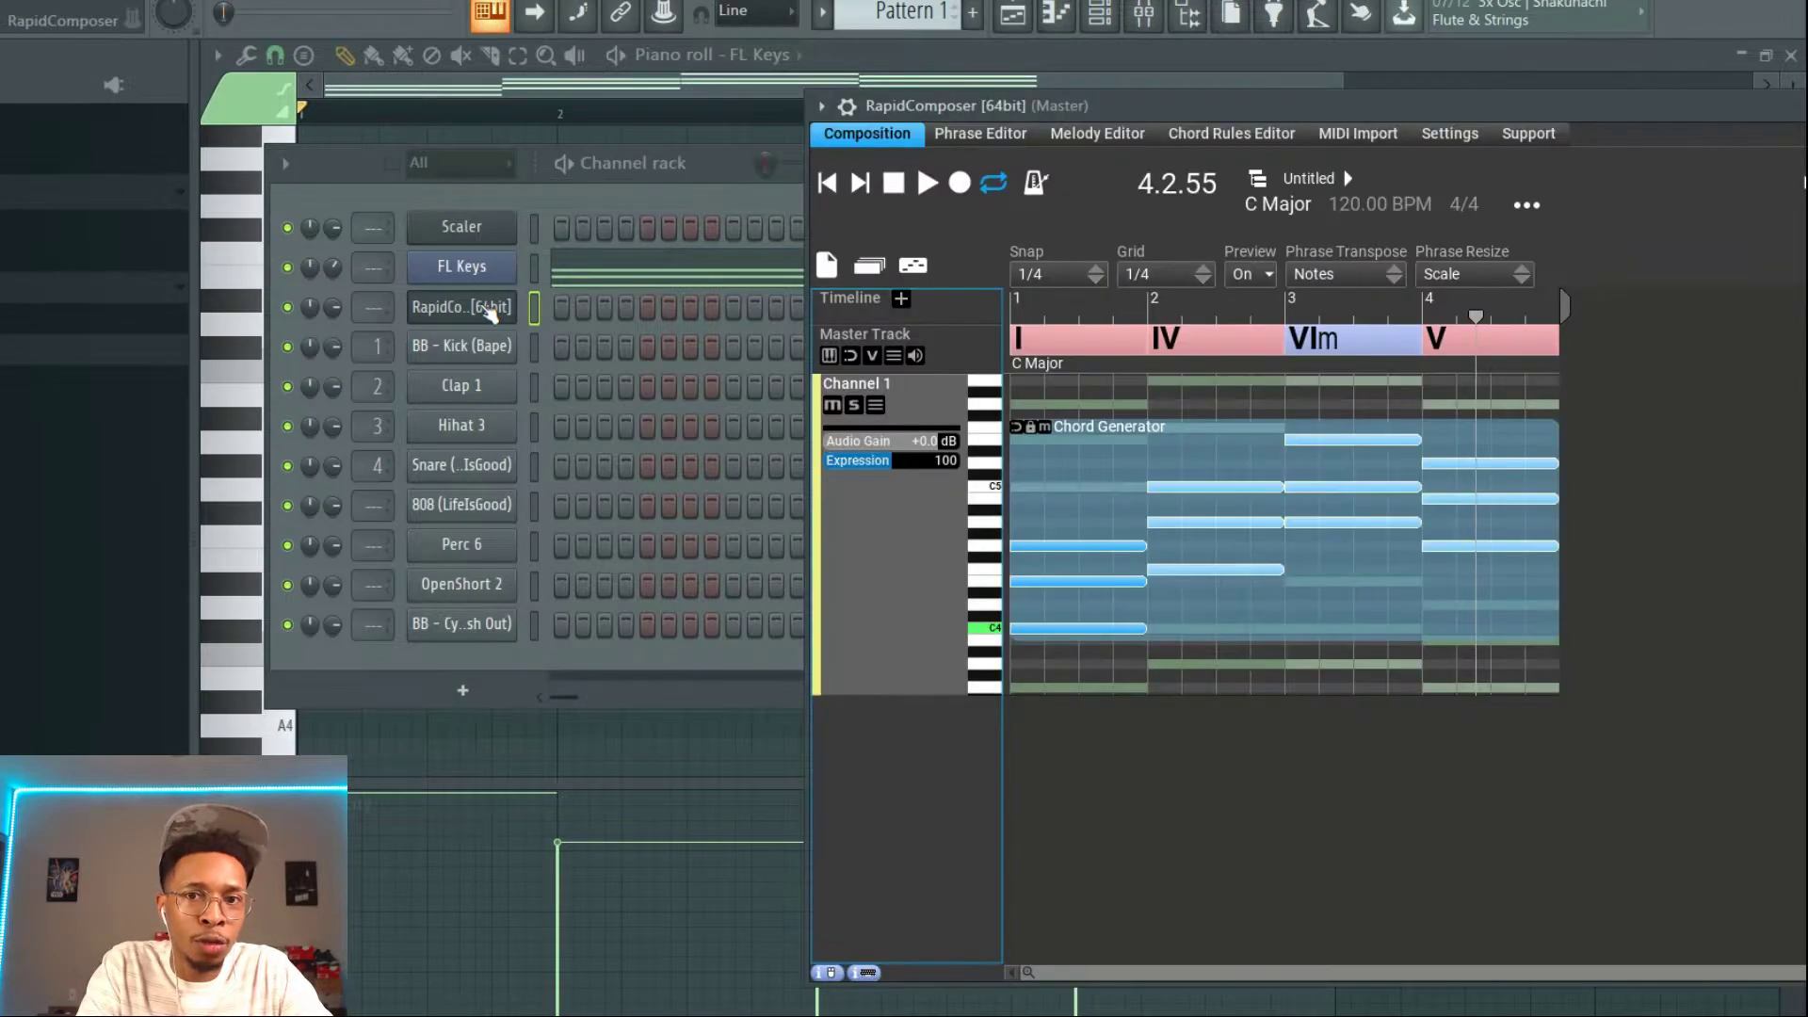
{"action": "left_click_drag", "start_coordinate": [1541, 110], "coordinate": [1276, 154]}
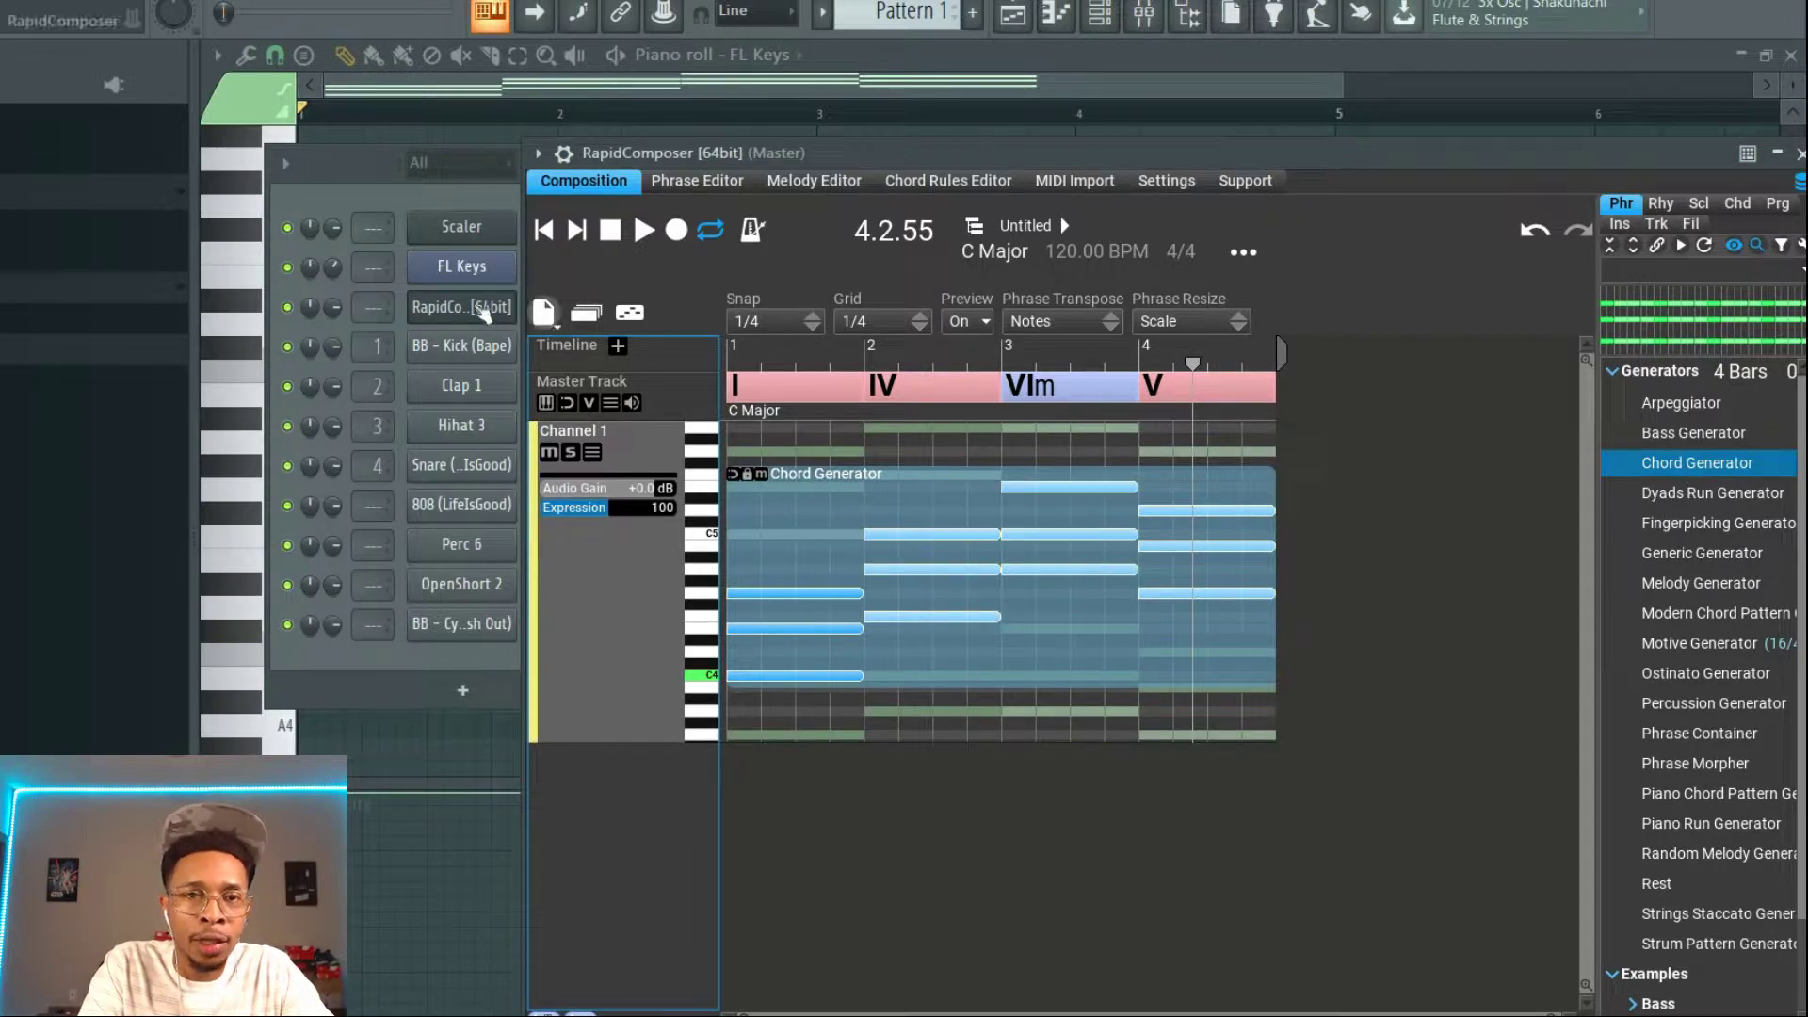
{"action": "right_click", "coordinate": [476, 275]}
{"action": "left_click", "coordinate": [624, 488]}
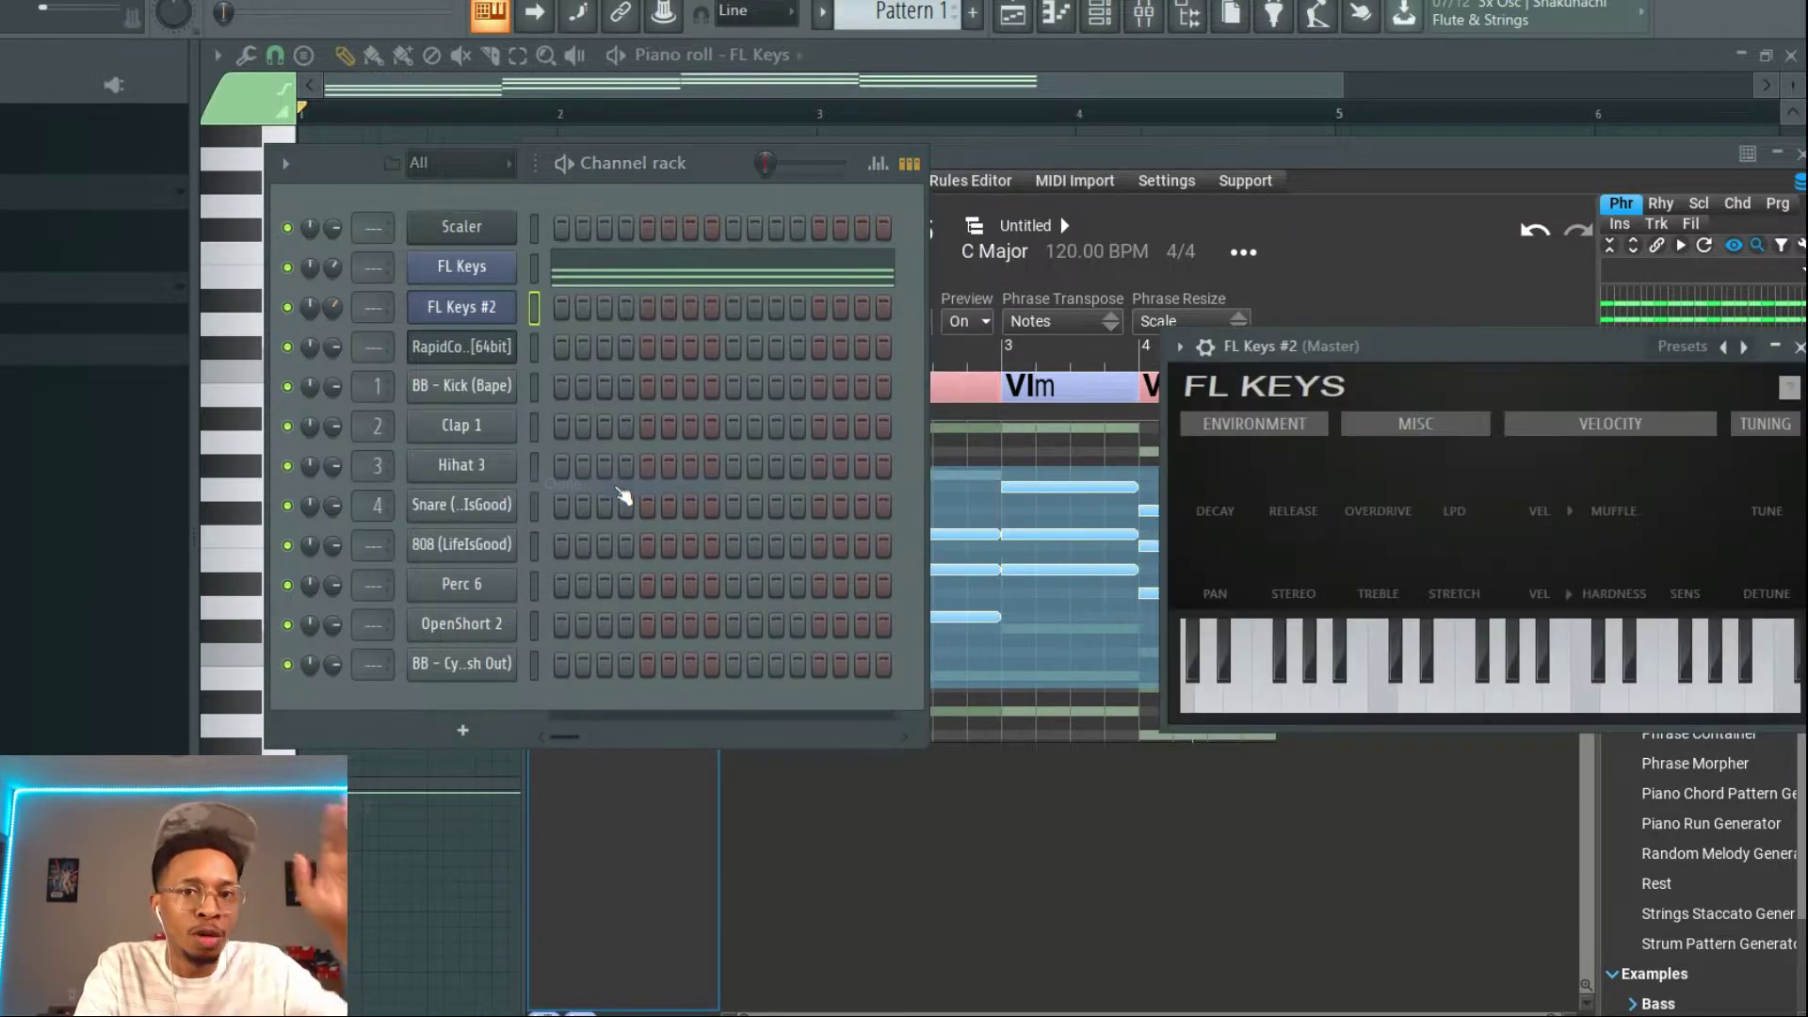
{"action": "left_click_drag", "start_coordinate": [1418, 350], "coordinate": [452, 701]}
Generate several Melody Generator variations in RapidComposer and place the chosen one on Channel 1
{"action": "left_click", "coordinate": [1345, 164]}
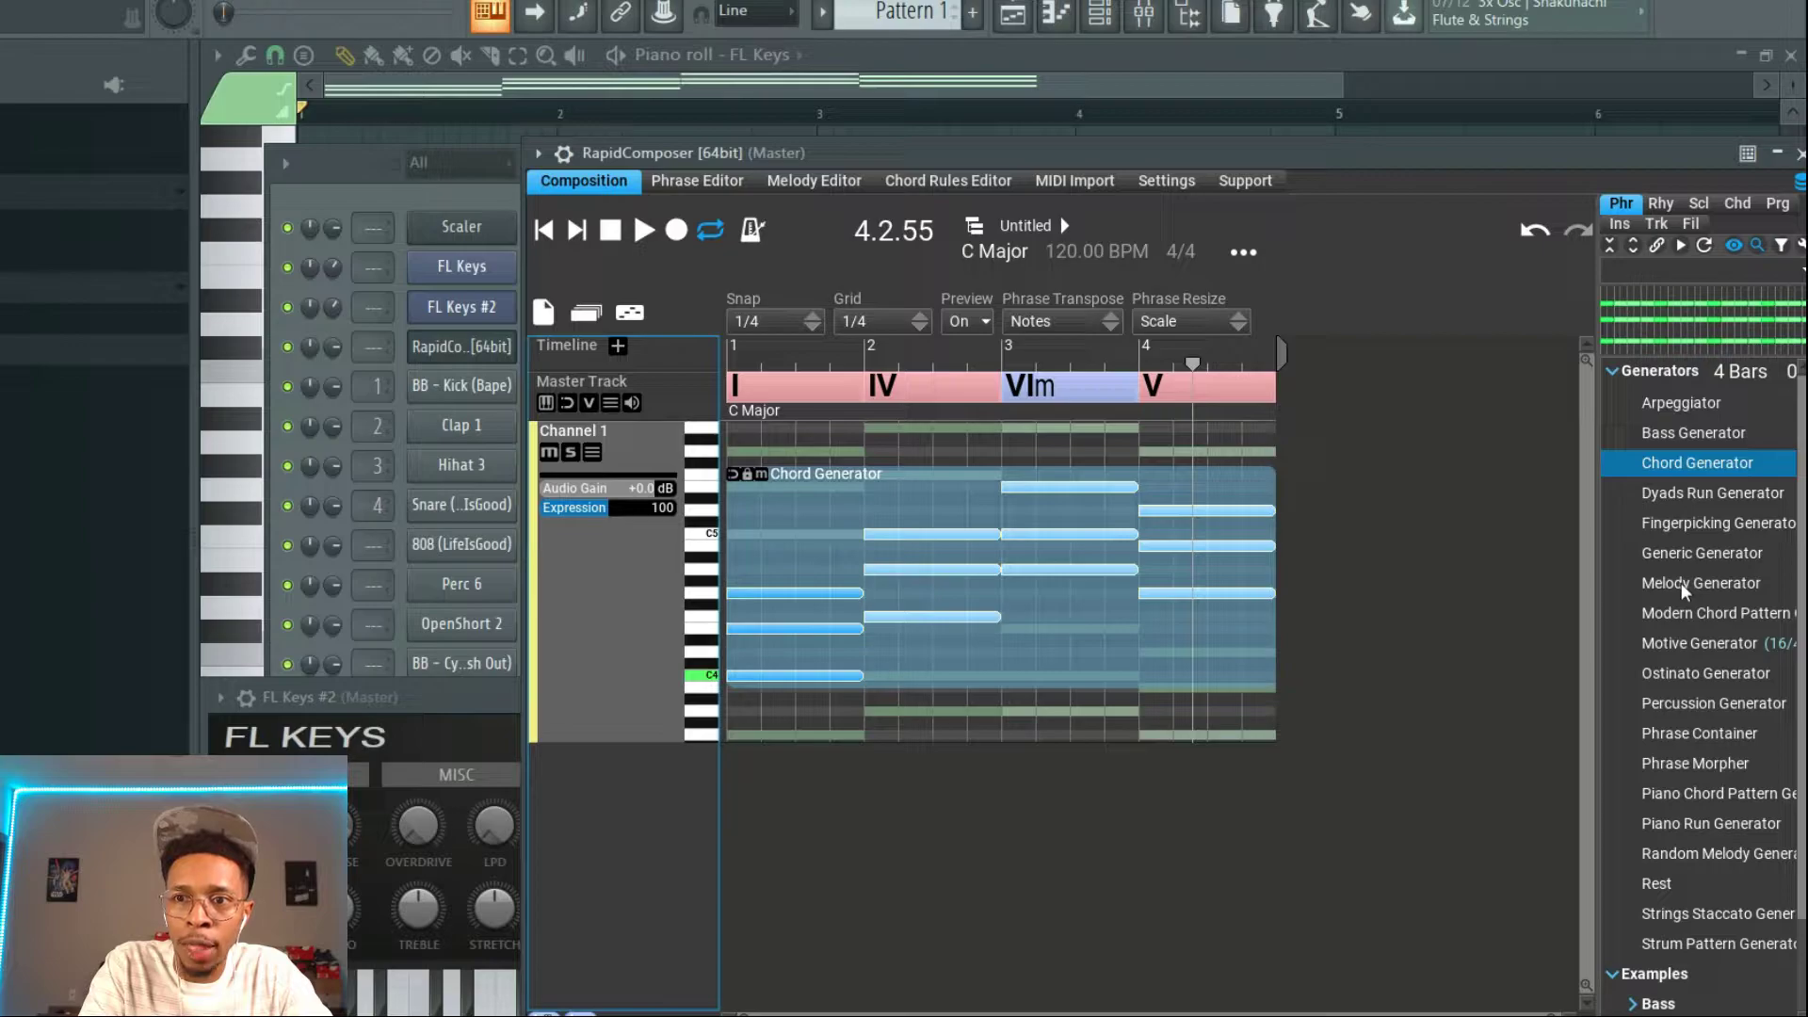
{"action": "left_click_drag", "start_coordinate": [1606, 154], "coordinate": [1295, 124]}
{"action": "left_click", "coordinate": [1318, 541]}
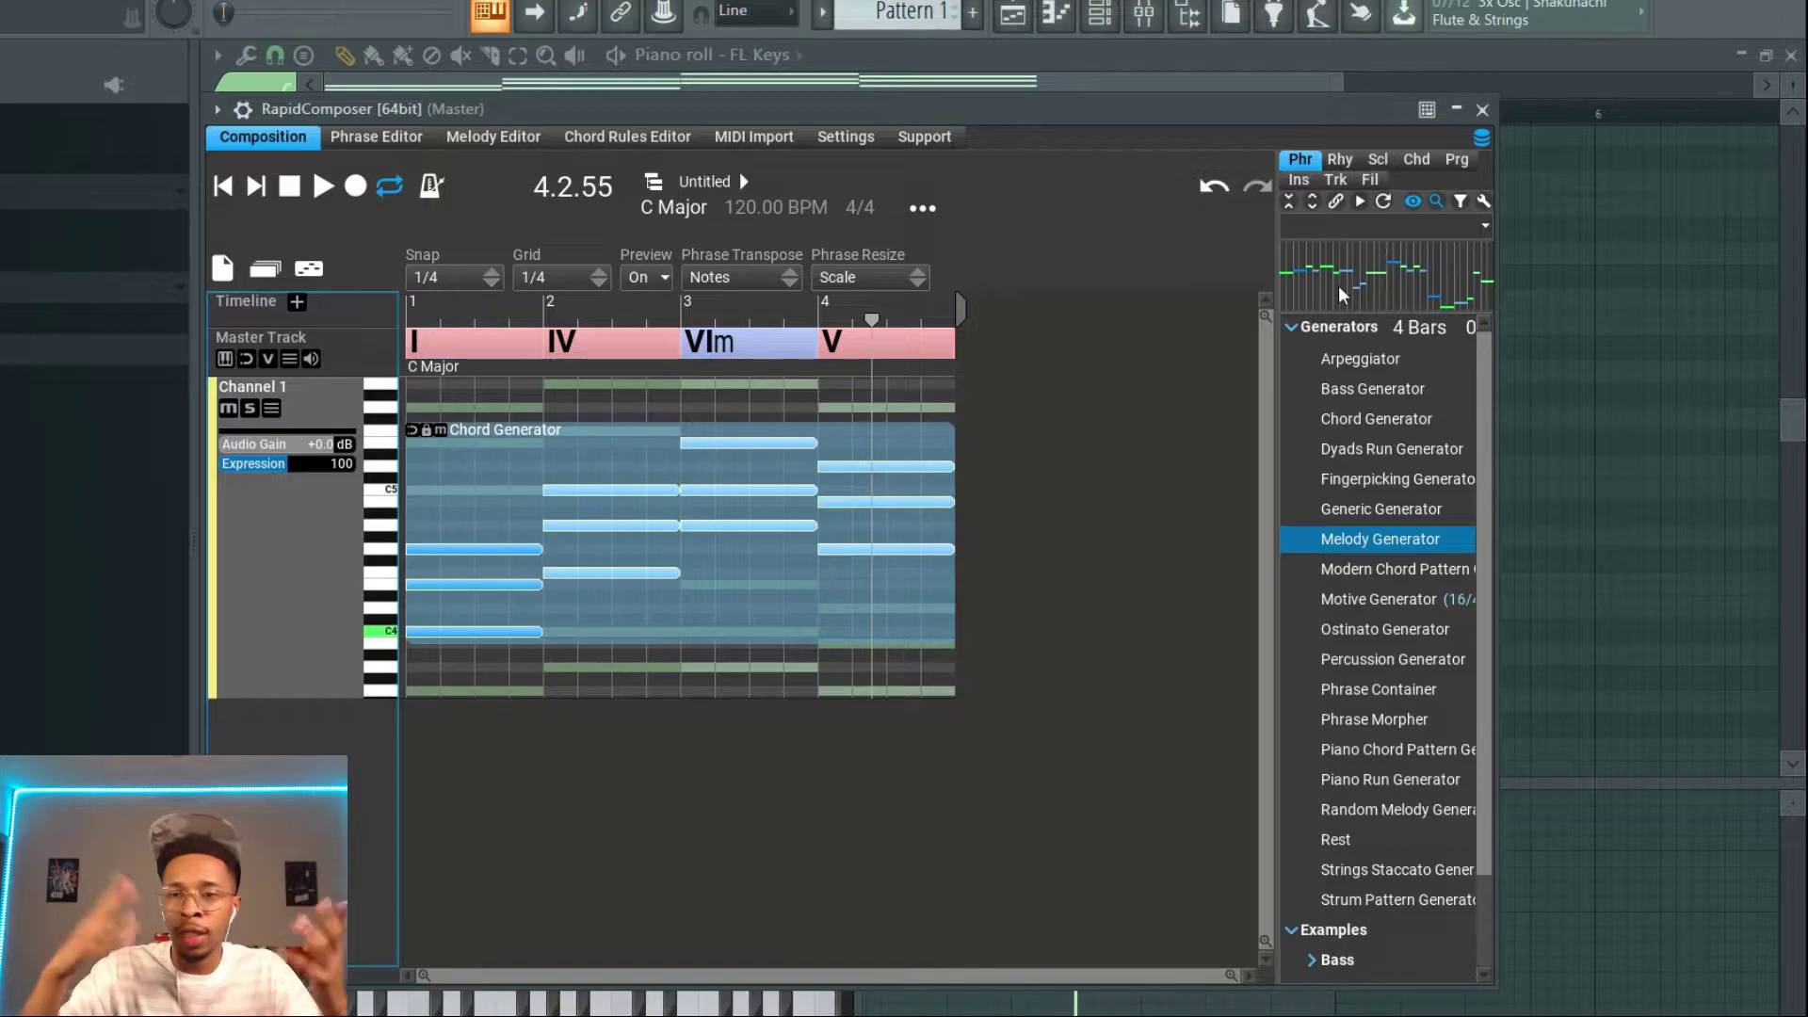
{"action": "left_click", "coordinate": [1300, 545]}
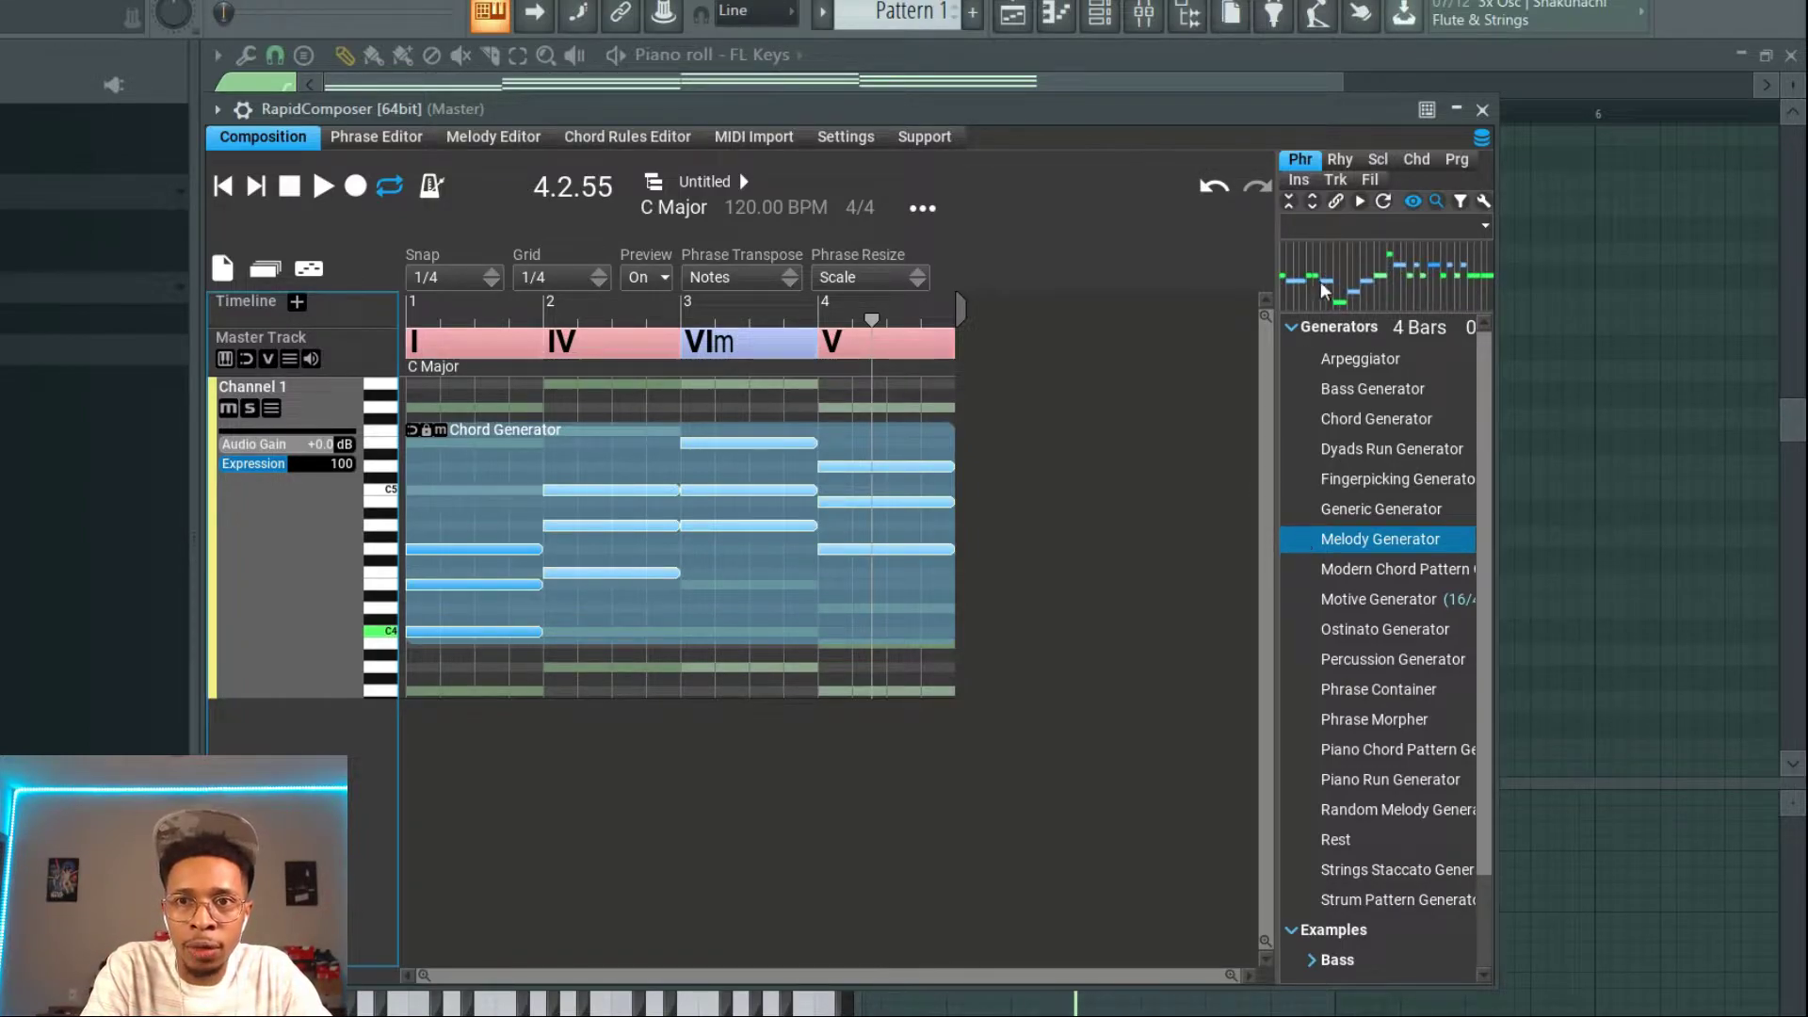
{"action": "left_click", "coordinate": [1299, 545]}
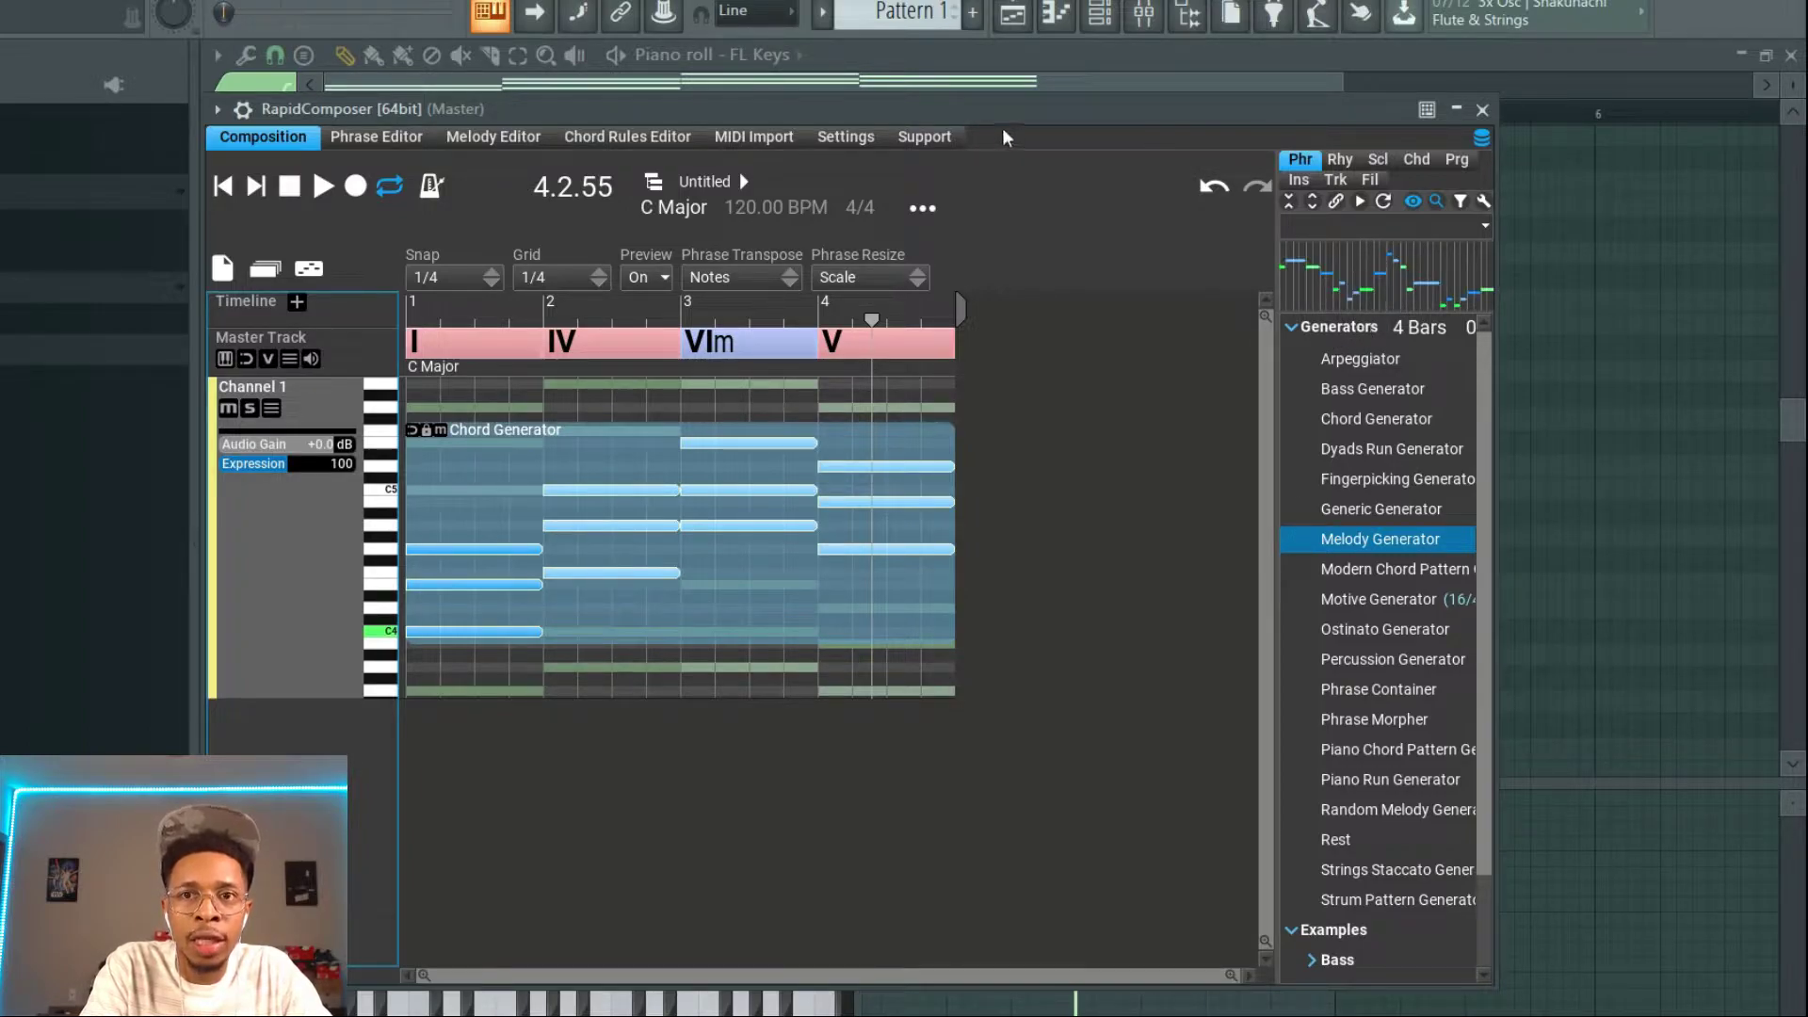
{"action": "mouse_move", "coordinate": [1303, 548]}
{"action": "left_mouse_down"}
{"action": "mouse_move", "coordinate": [747, 557]}
{"action": "mouse_move", "coordinate": [377, 593]}
{"action": "mouse_move", "coordinate": [268, 570]}
{"action": "mouse_move", "coordinate": [276, 534]}
{"action": "mouse_move", "coordinate": [267, 582]}
{"action": "mouse_move", "coordinate": [268, 542]}
{"action": "left_mouse_up"}
Transfer Channel 1's melody MIDI onto the FL Keys #2 channel and play it together with the chords
{"action": "left_click_drag", "start_coordinate": [556, 116], "coordinate": [1350, 88]}
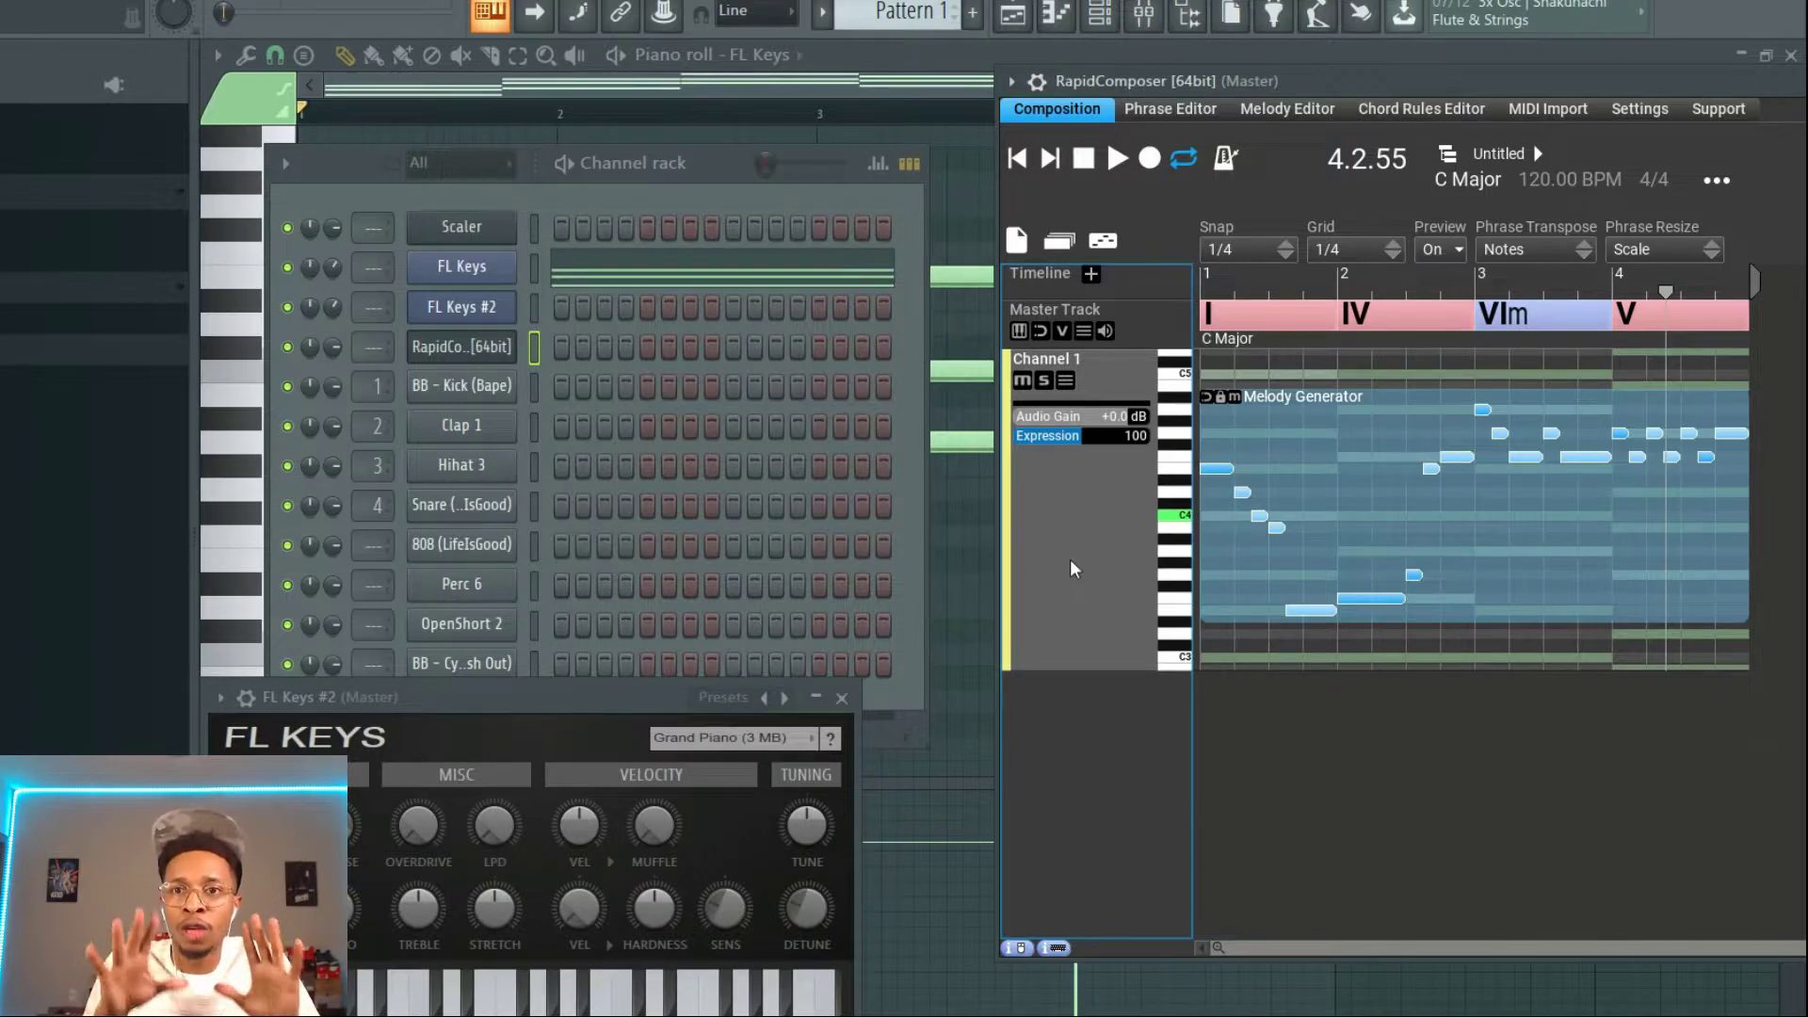
{"action": "left_click_drag", "start_coordinate": [1043, 360], "coordinate": [467, 319]}
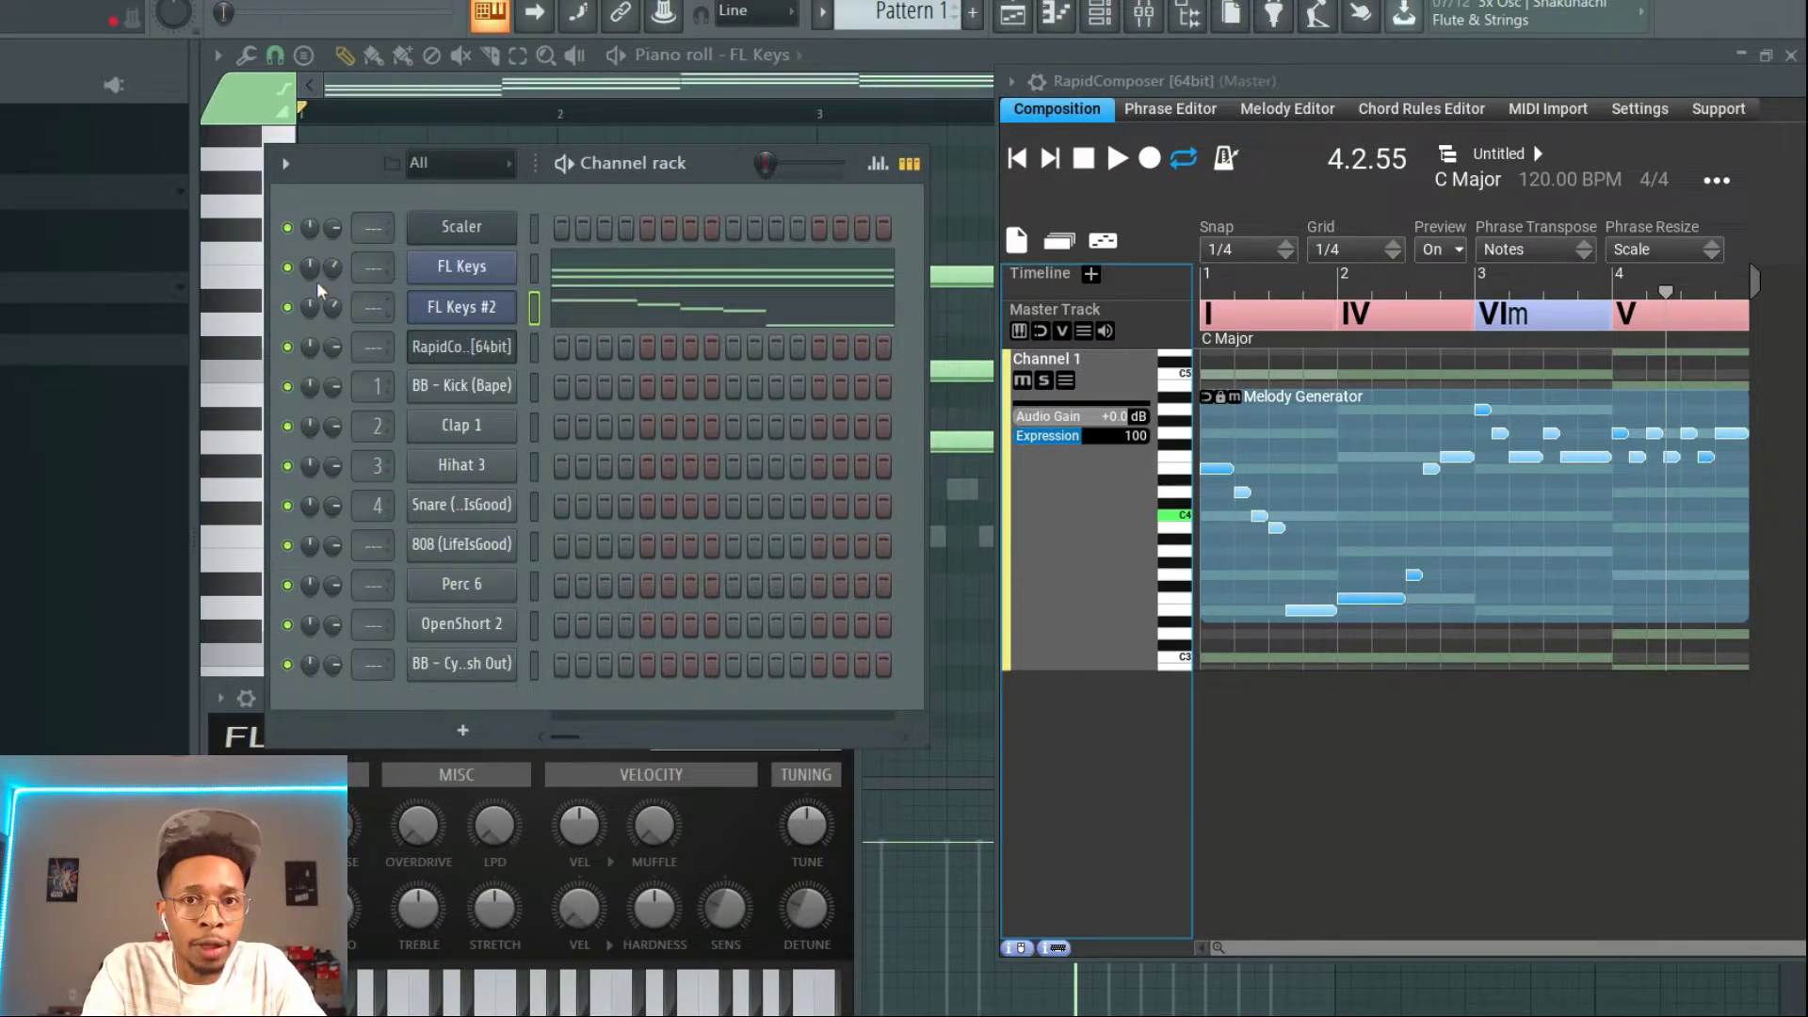
{"action": "key", "text": "space"}
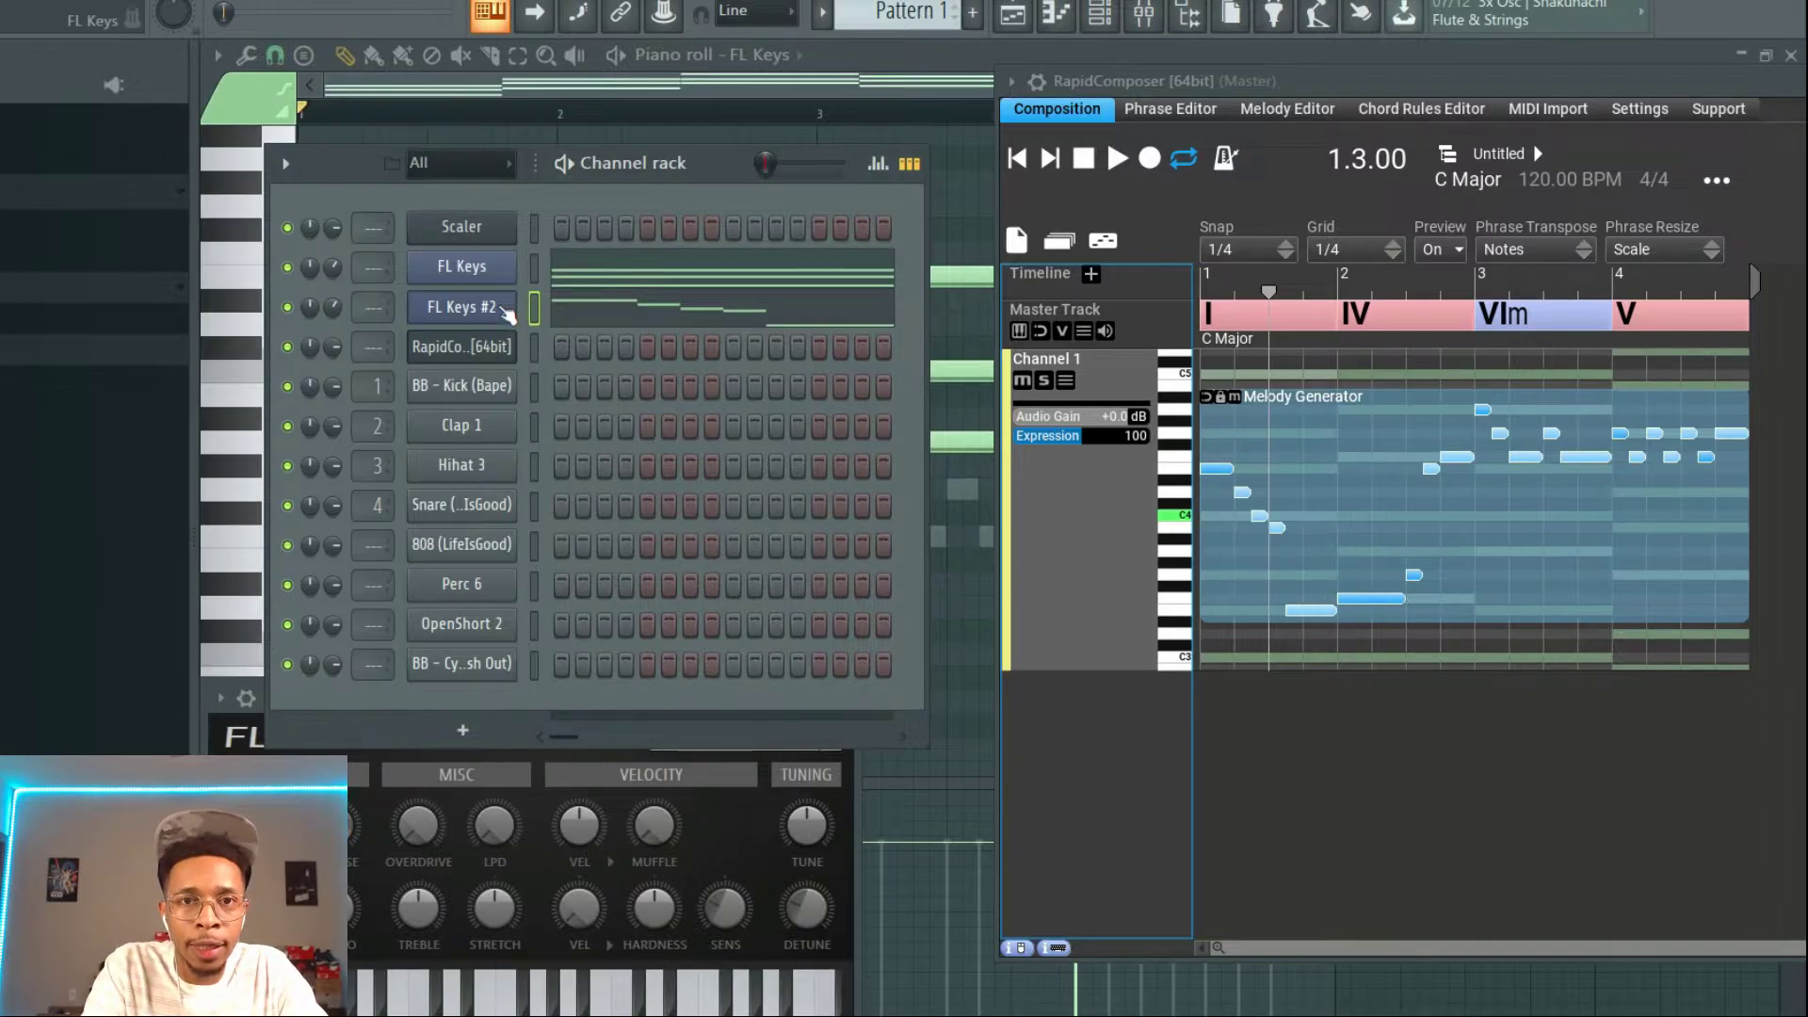
Undo the Melody Generator phrase on RapidComposer's Channel 1 and clone the FL Keys #2 channel for a bass part
{"action": "left_click_drag", "start_coordinate": [1372, 83], "coordinate": [798, 158]}
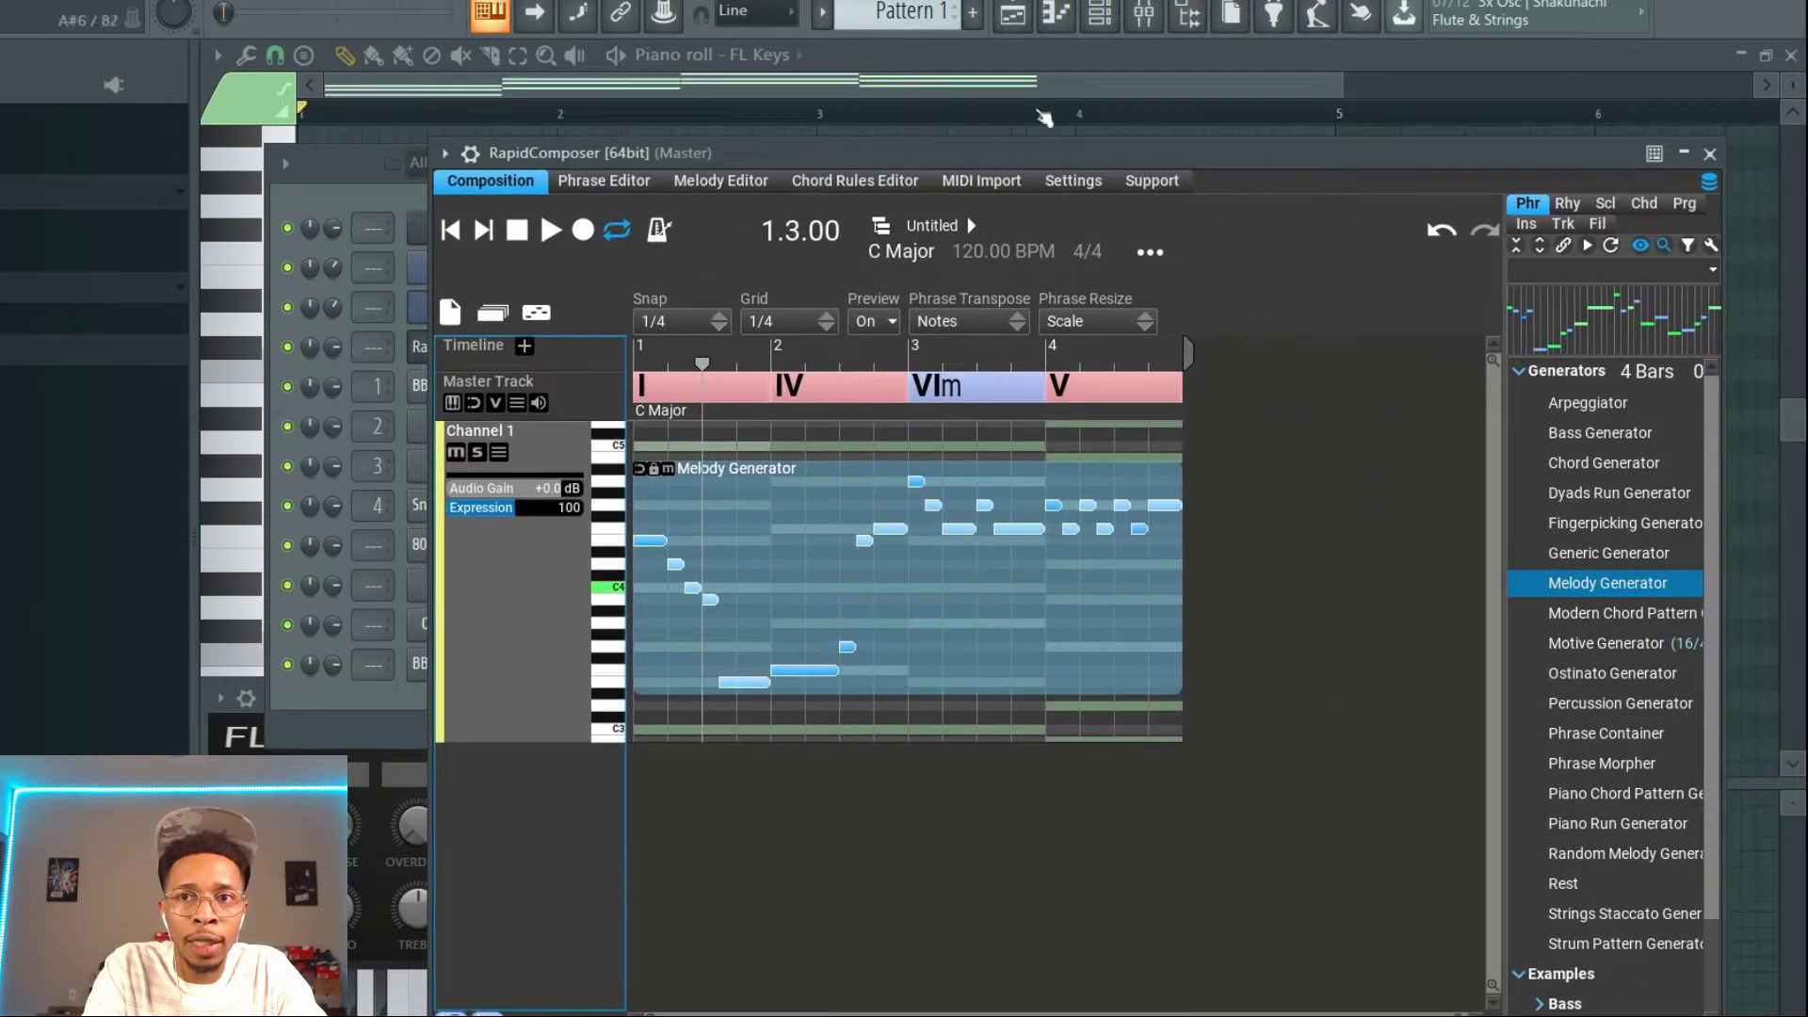
{"action": "left_click", "coordinate": [1444, 233]}
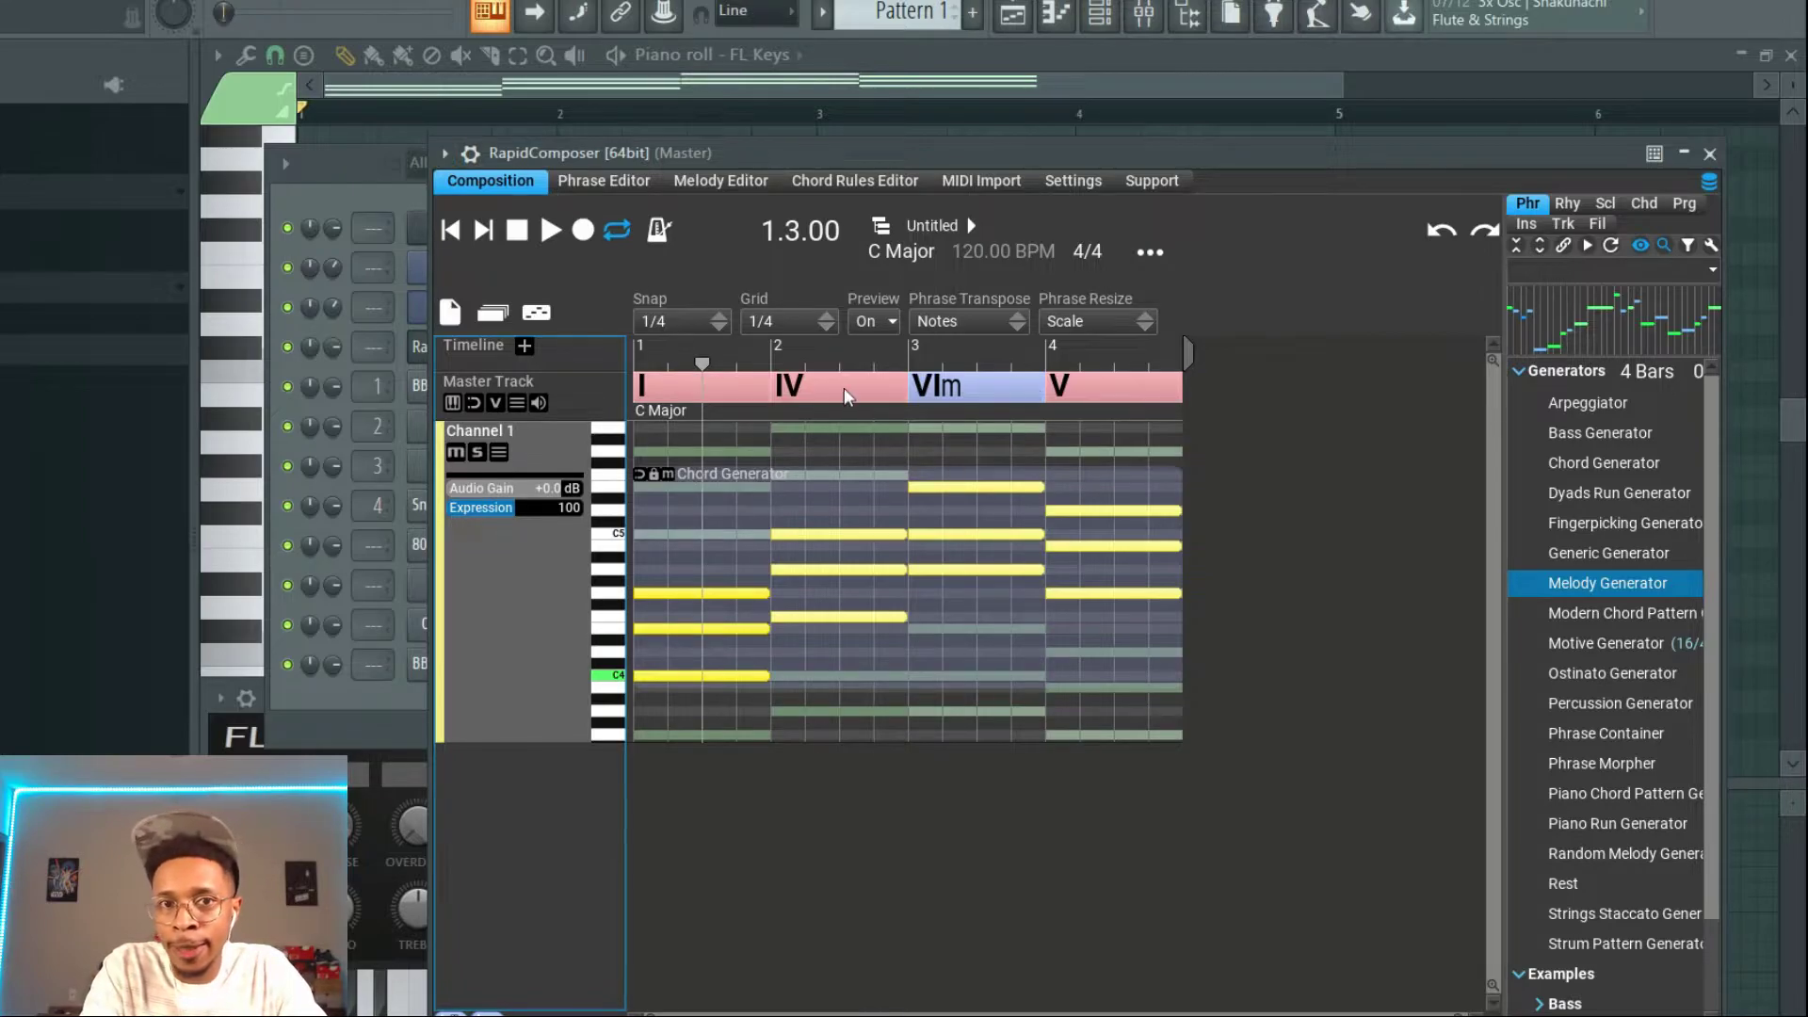
{"action": "left_click", "coordinate": [411, 706]}
{"action": "right_click", "coordinate": [466, 314]}
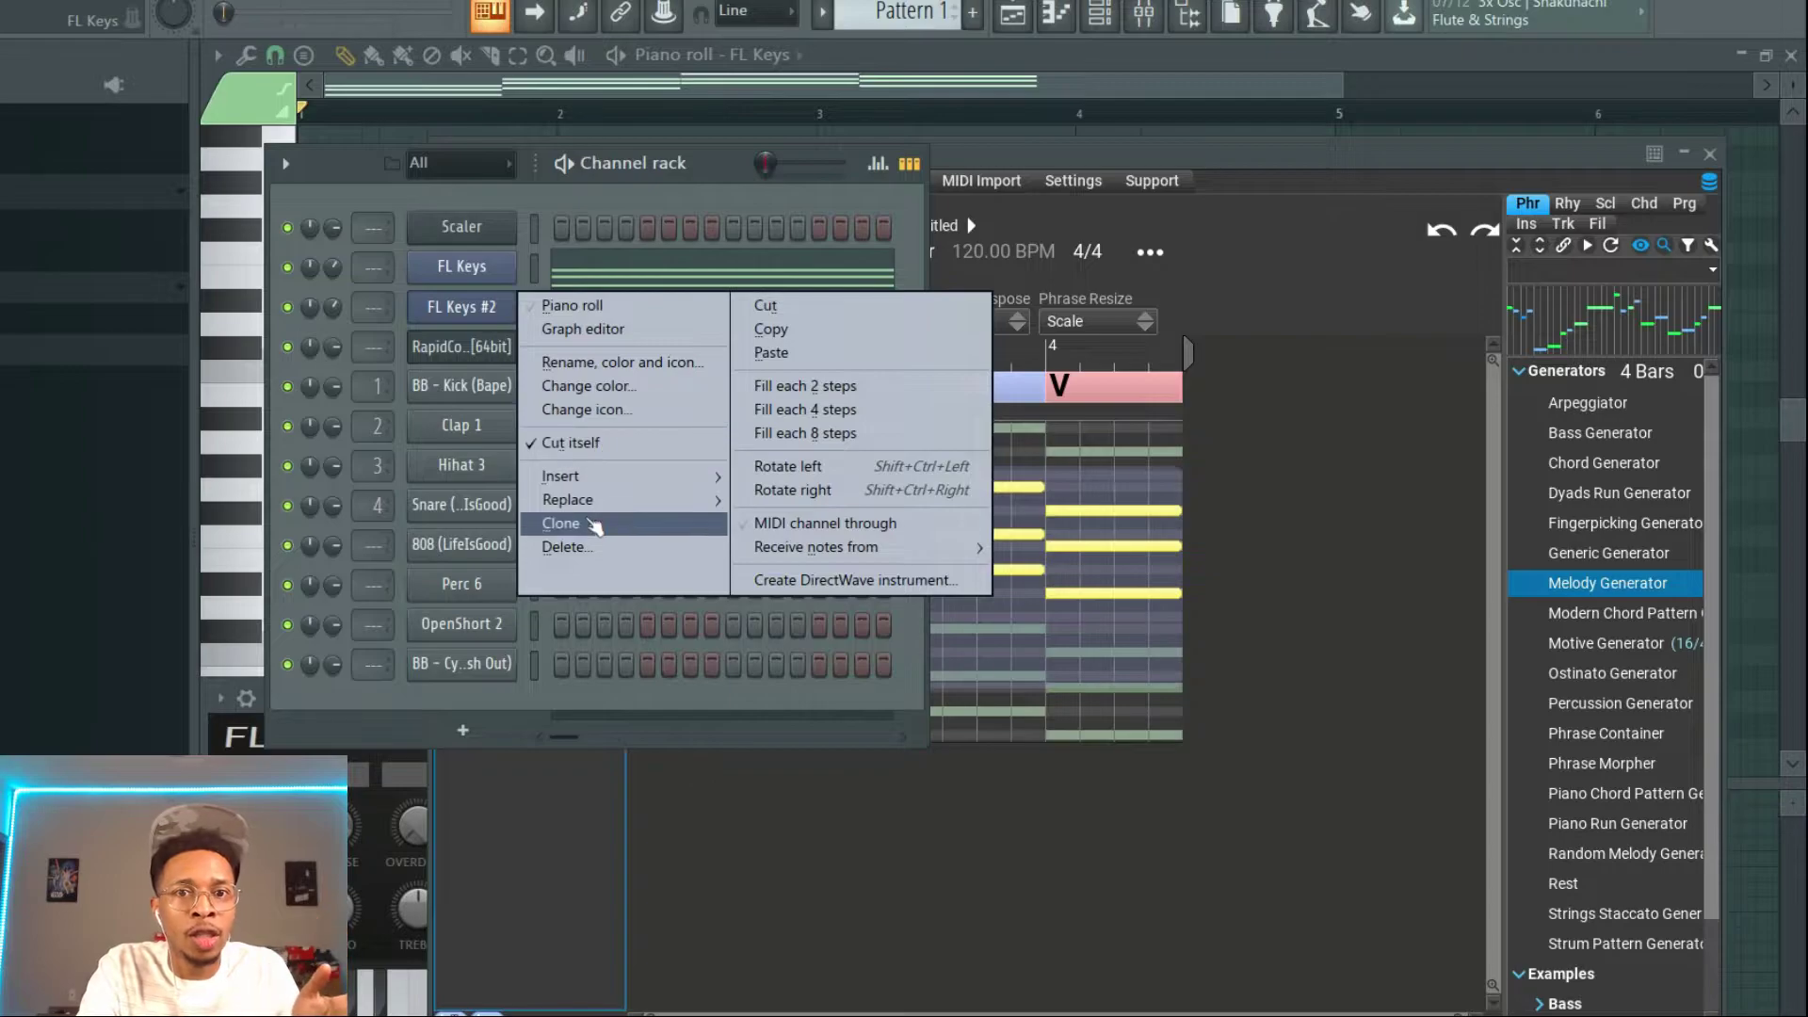
{"action": "left_click", "coordinate": [585, 522]}
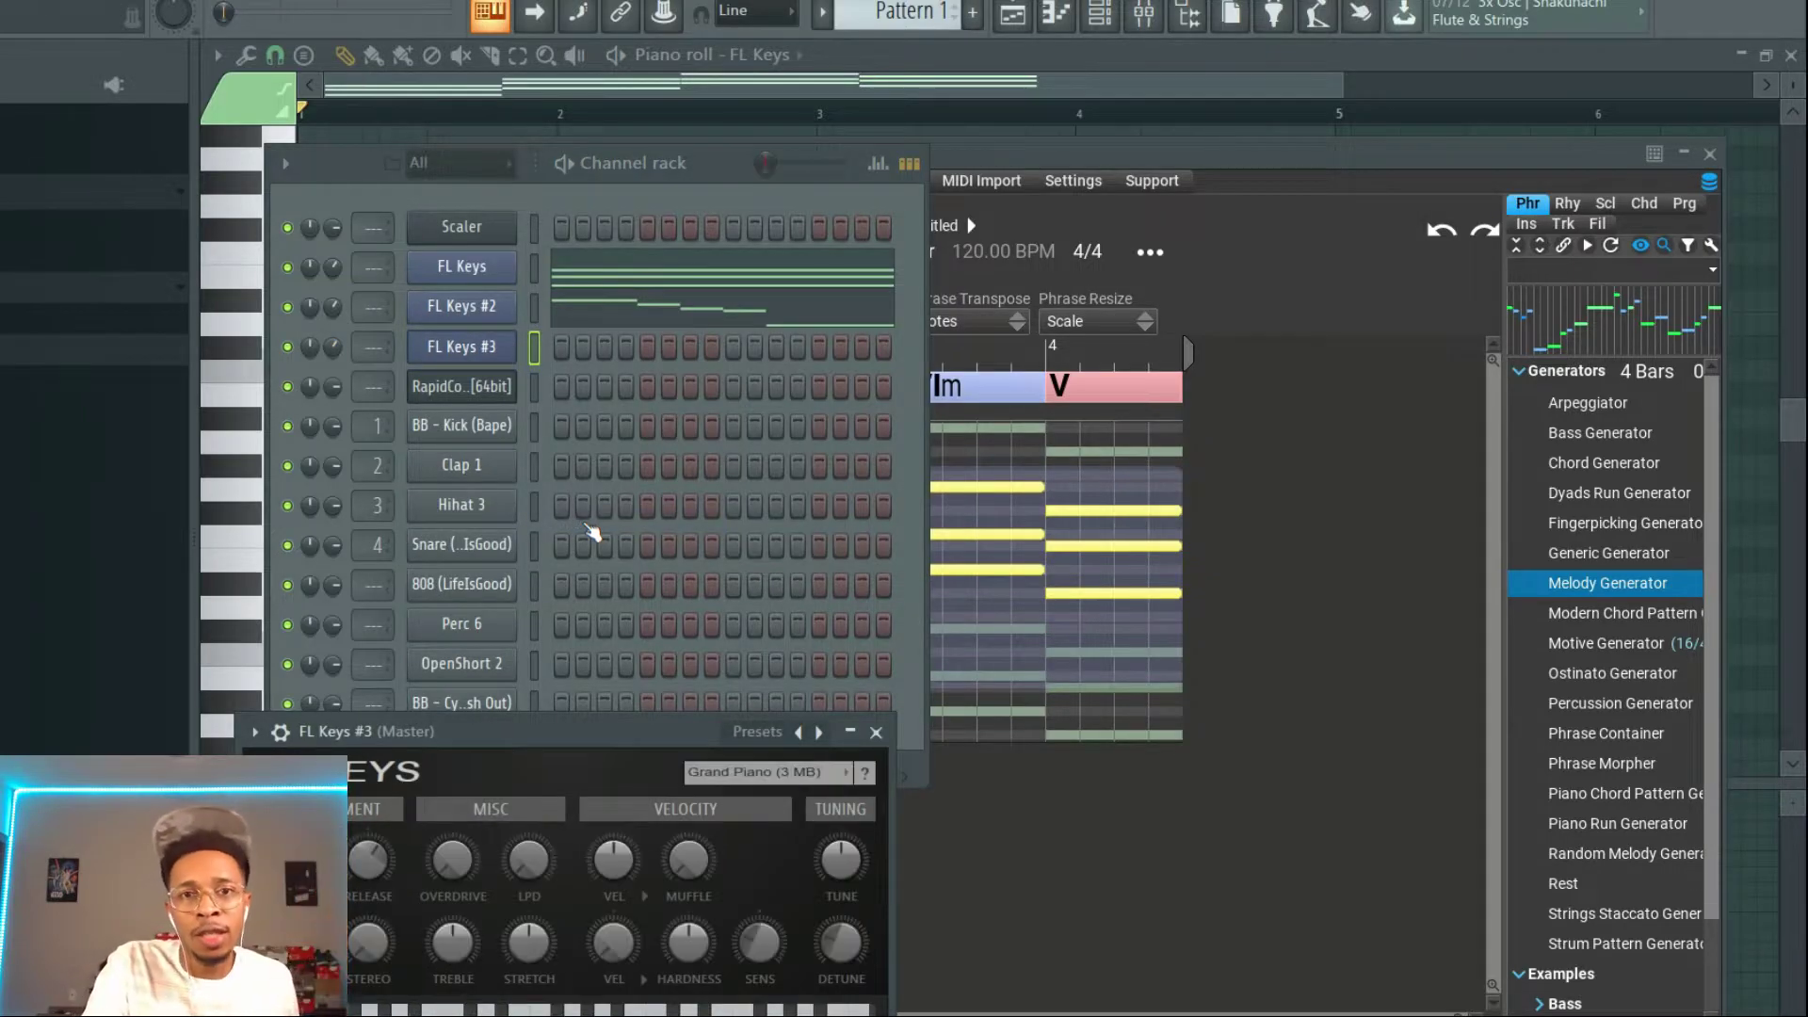
Place a Bass Generator phrase on RapidComposer's Channel 1 and transfer its MIDI onto the FL Keys #3 channel
{"action": "left_click", "coordinate": [1311, 167]}
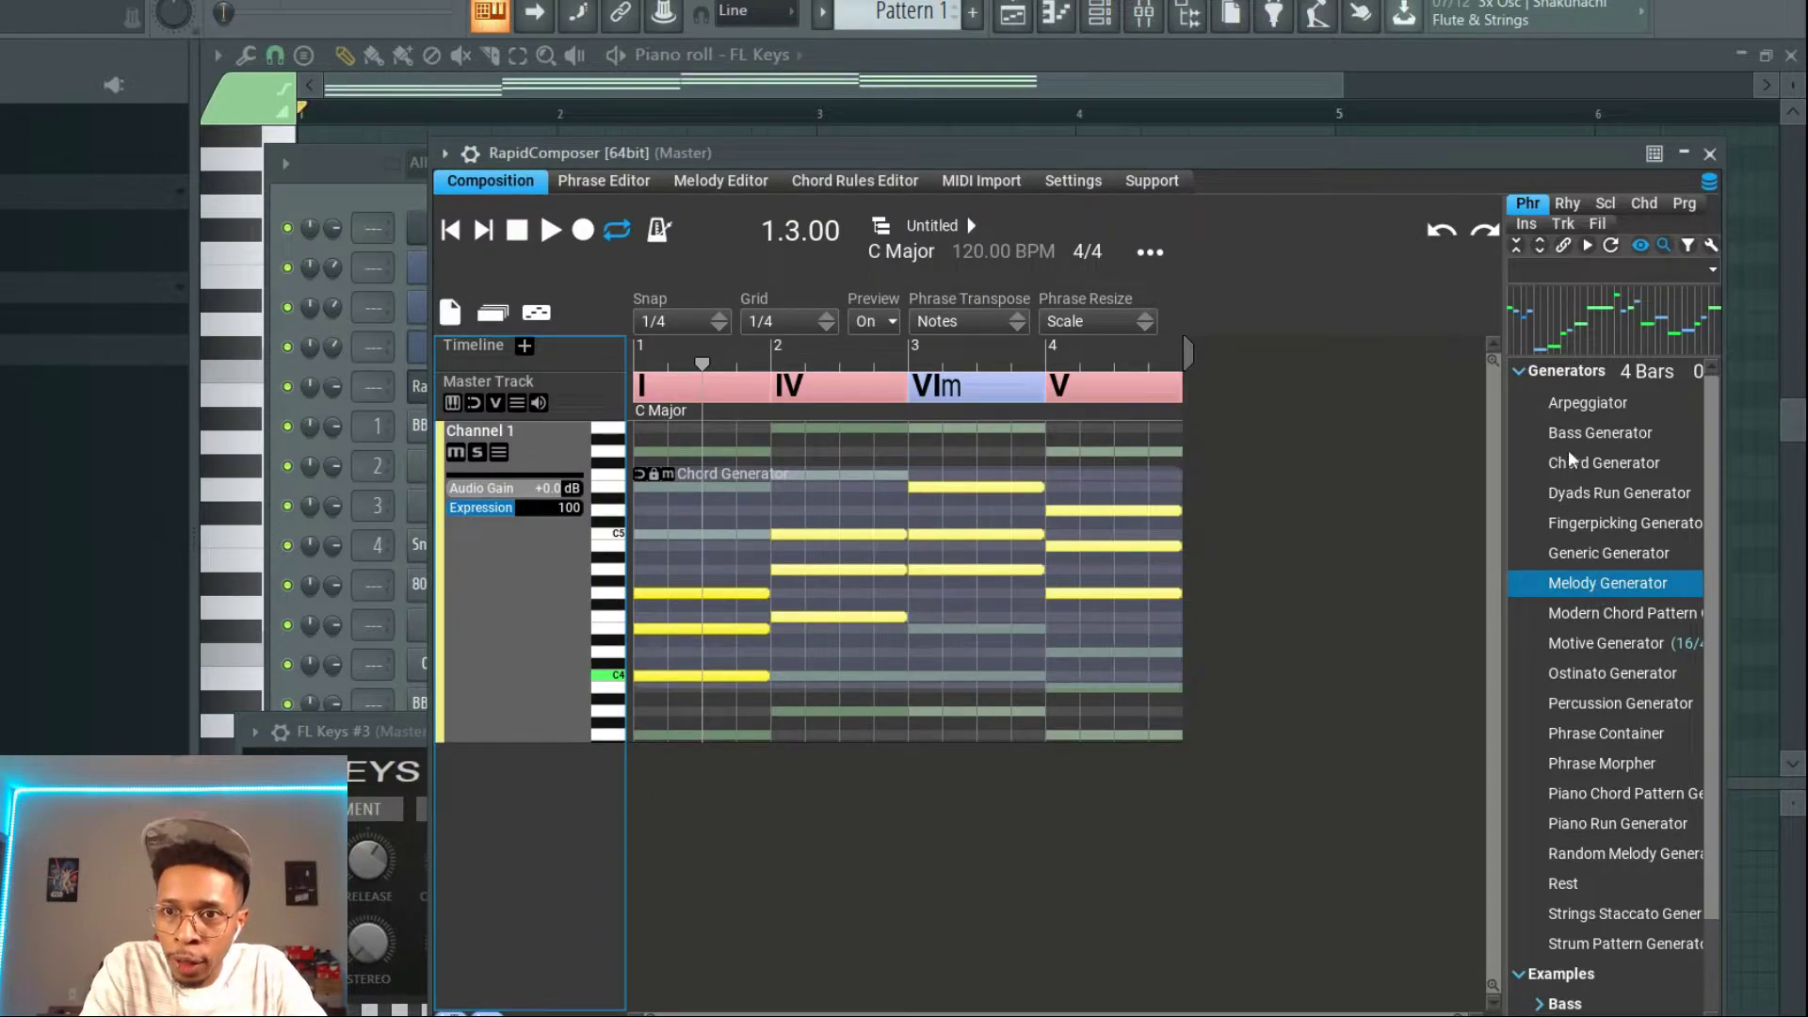
{"action": "left_click", "coordinate": [1539, 435]}
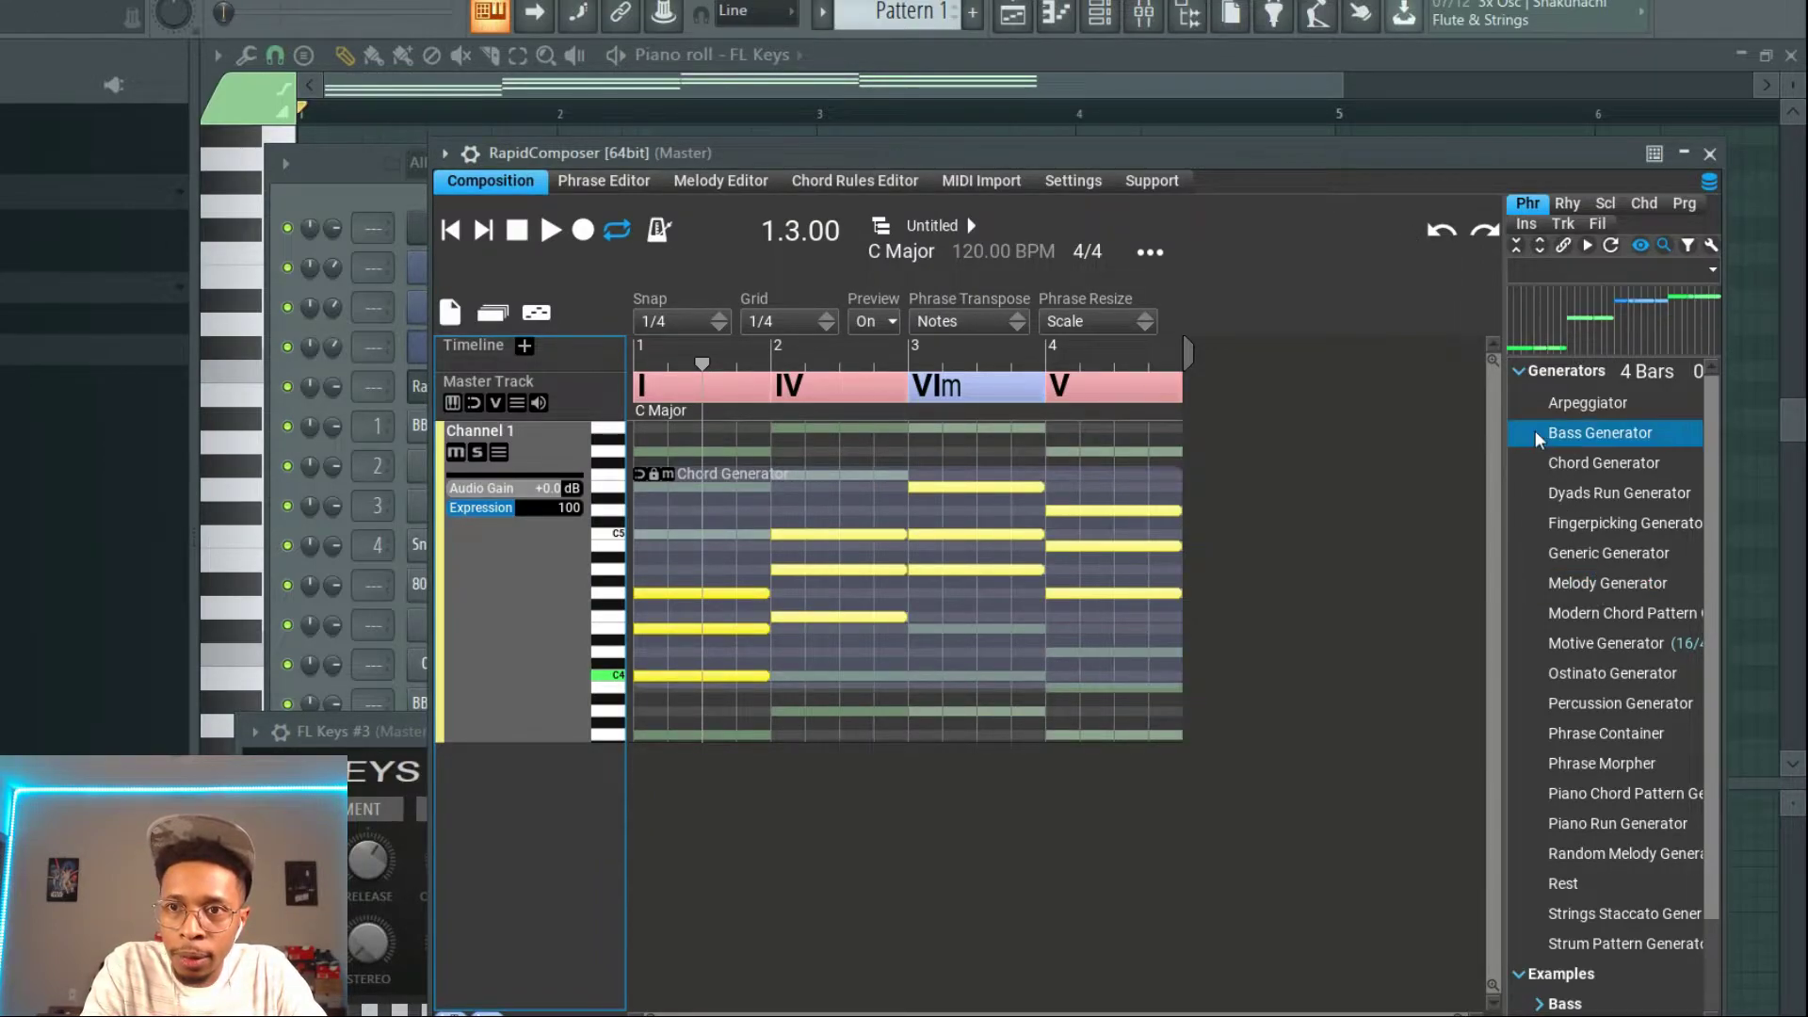
{"action": "mouse_move", "coordinate": [1531, 441]}
{"action": "left_mouse_down"}
{"action": "mouse_move", "coordinate": [1084, 635]}
{"action": "mouse_move", "coordinate": [517, 618]}
{"action": "mouse_move", "coordinate": [500, 646]}
{"action": "mouse_move", "coordinate": [492, 614]}
{"action": "left_mouse_up"}
{"action": "left_click_drag", "start_coordinate": [838, 162], "coordinate": [1264, 177]}
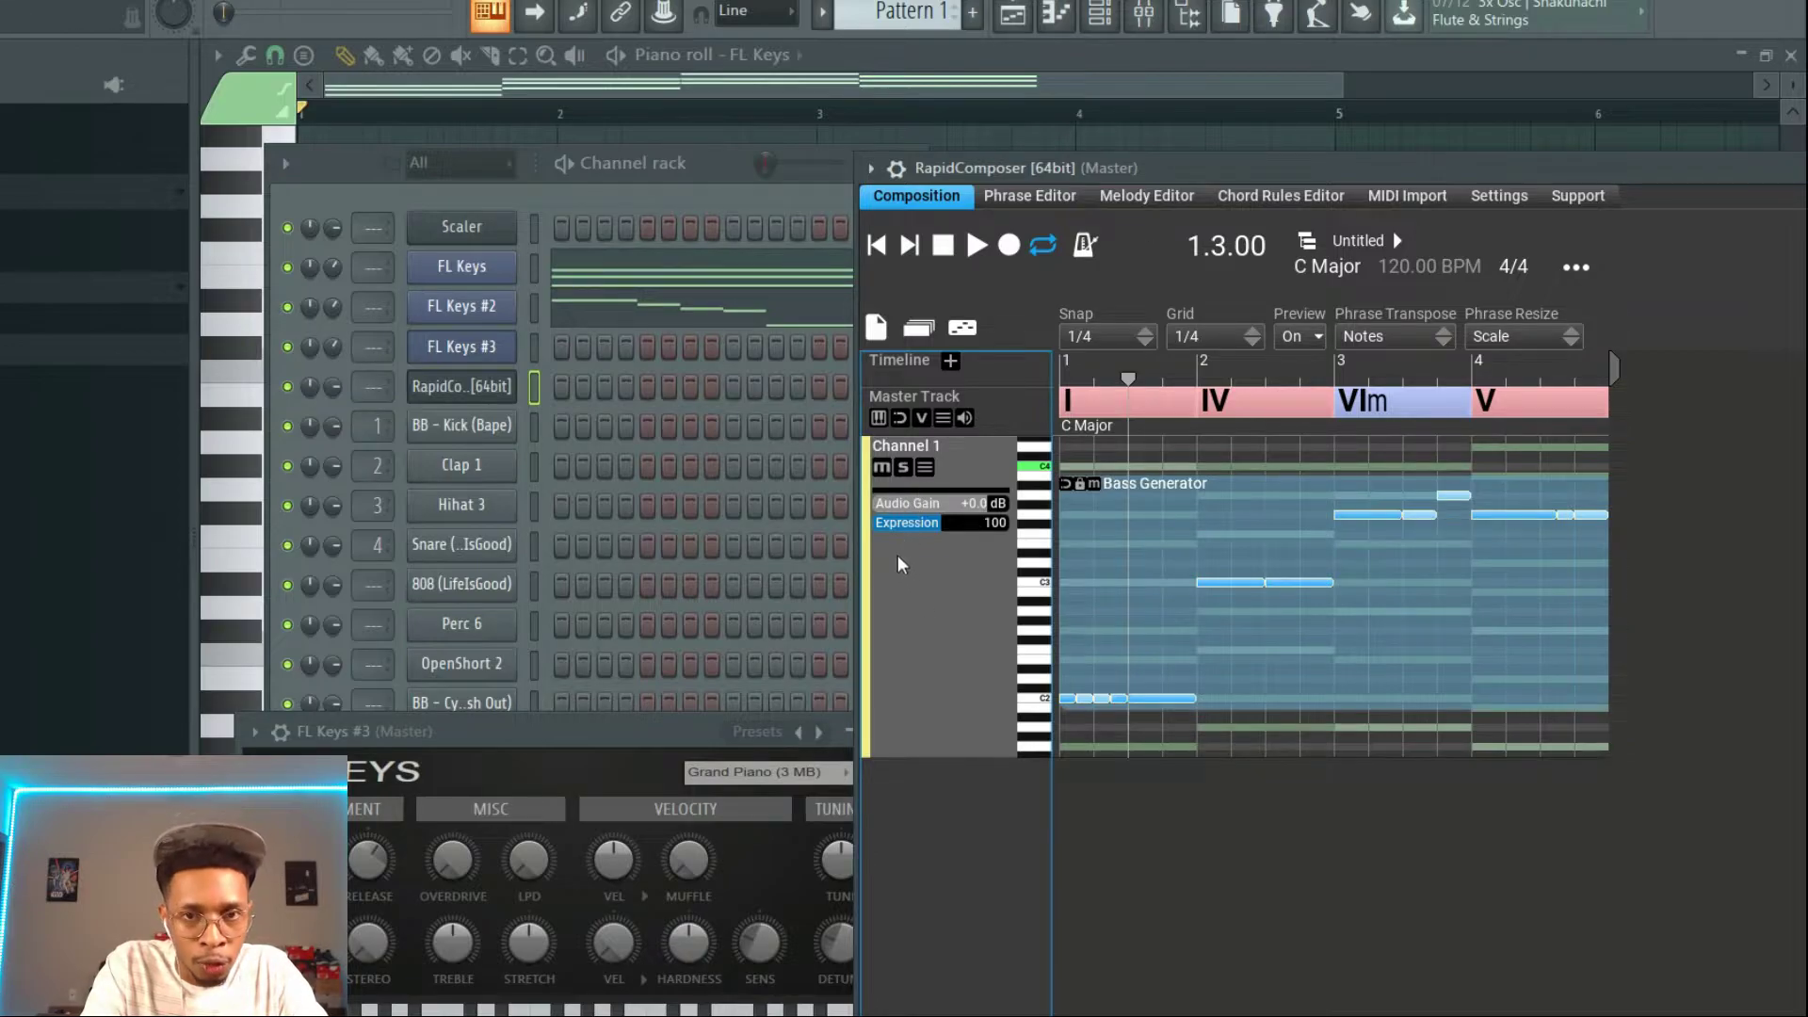
{"action": "left_click_drag", "start_coordinate": [899, 457], "coordinate": [478, 355]}
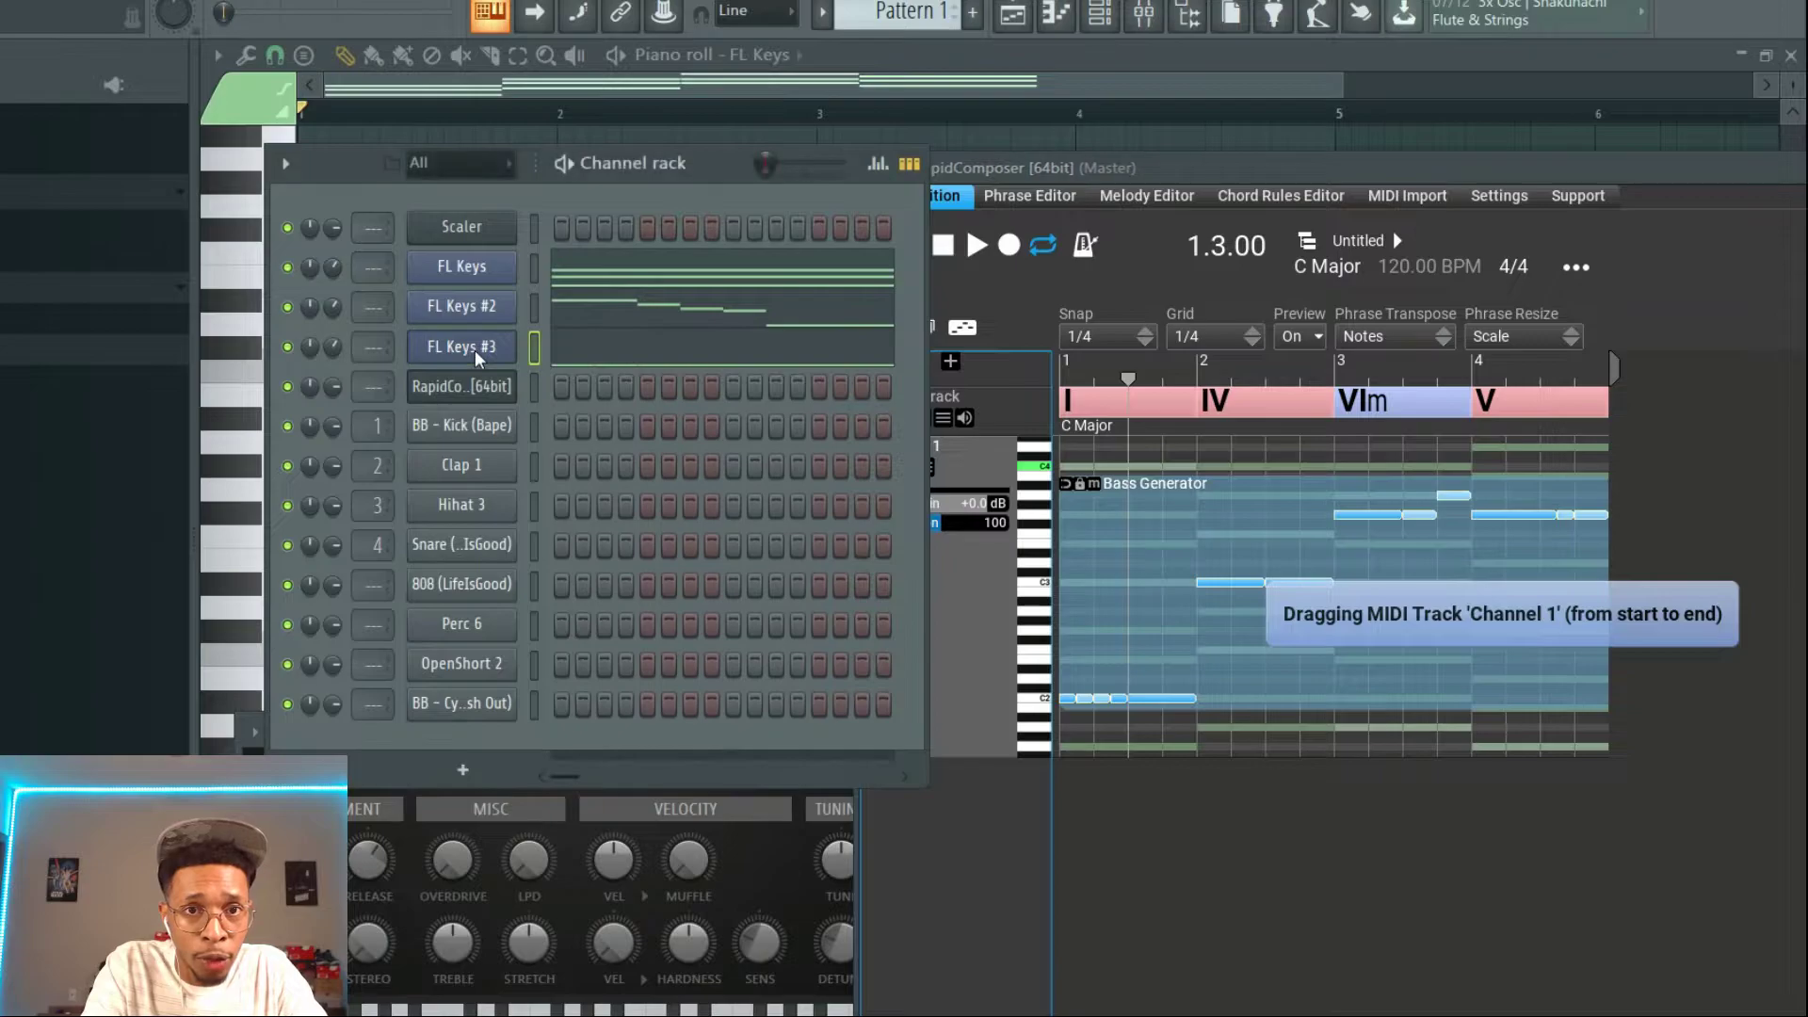
Examine the bass notes in the FL Keys #3 piano roll, down to the low C3 notes in the first bar
{"action": "left_click", "coordinate": [577, 356]}
{"action": "scroll", "coordinate": [509, 369], "scroll_direction": "down", "scroll_amount": 4}
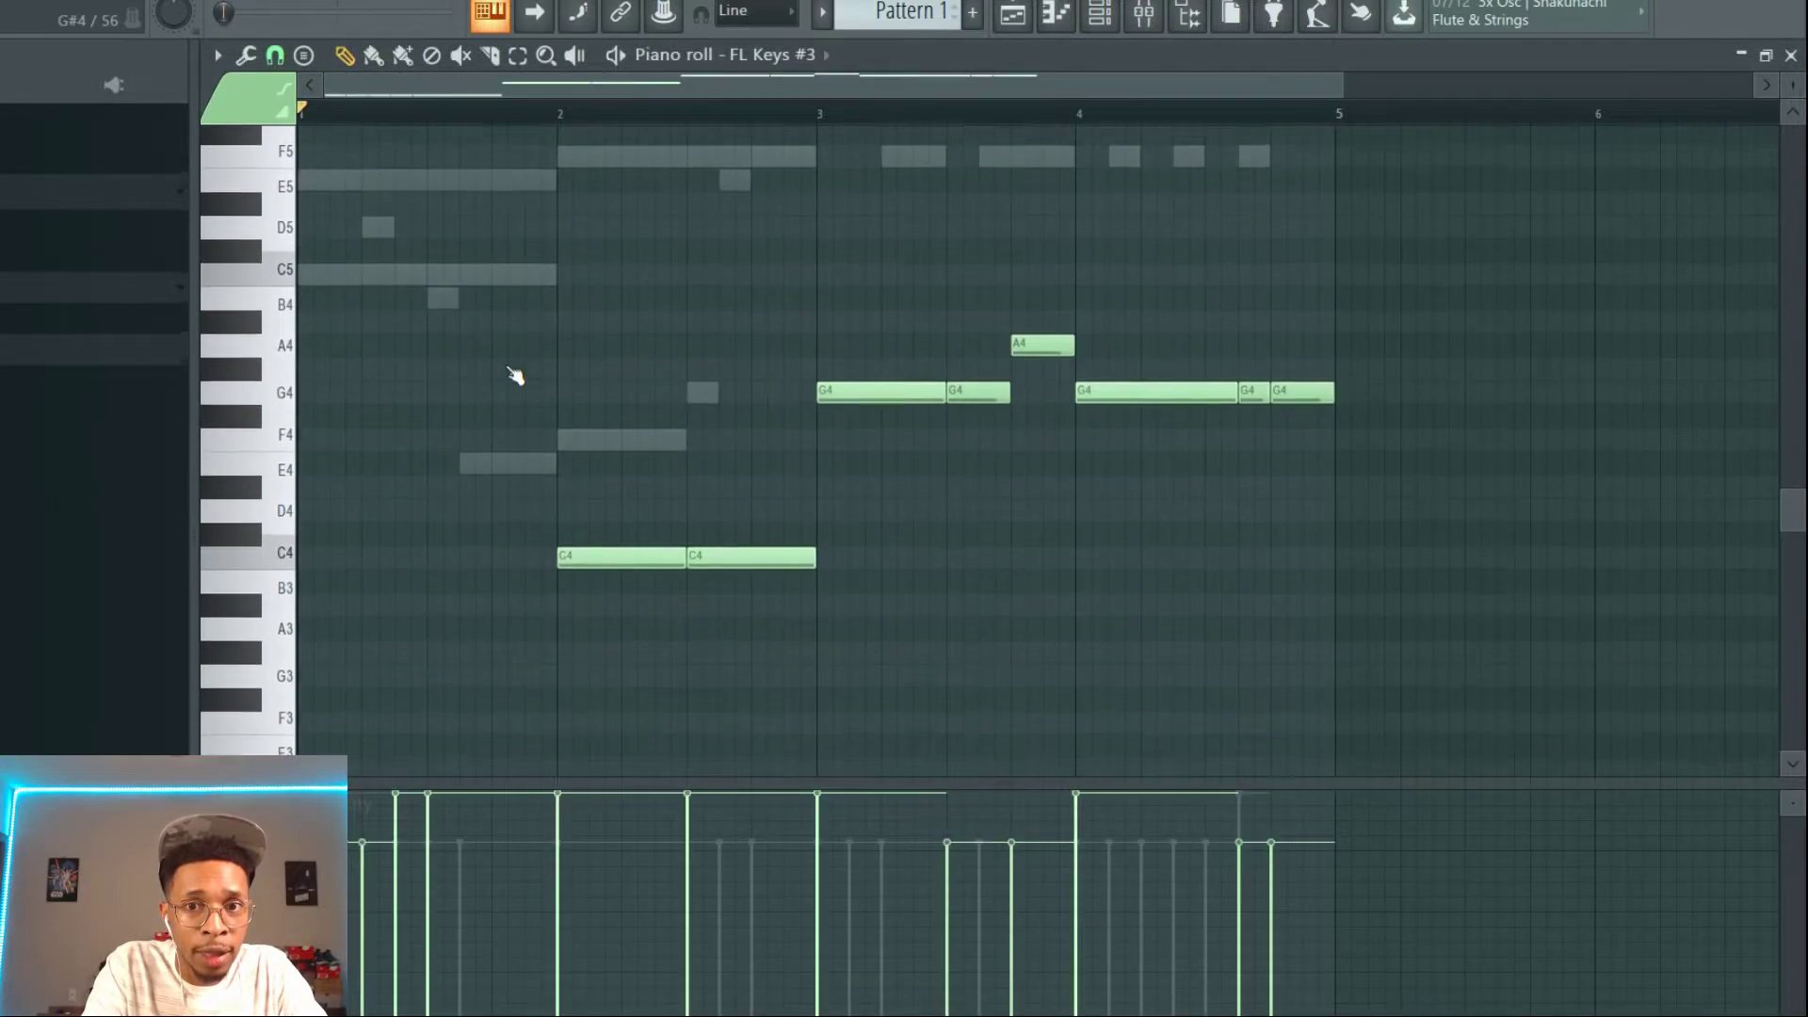
{"action": "scroll", "coordinate": [321, 566], "scroll_direction": "down", "scroll_amount": 3}
{"action": "left_click", "coordinate": [277, 571]}
{"action": "key", "text": "space"}
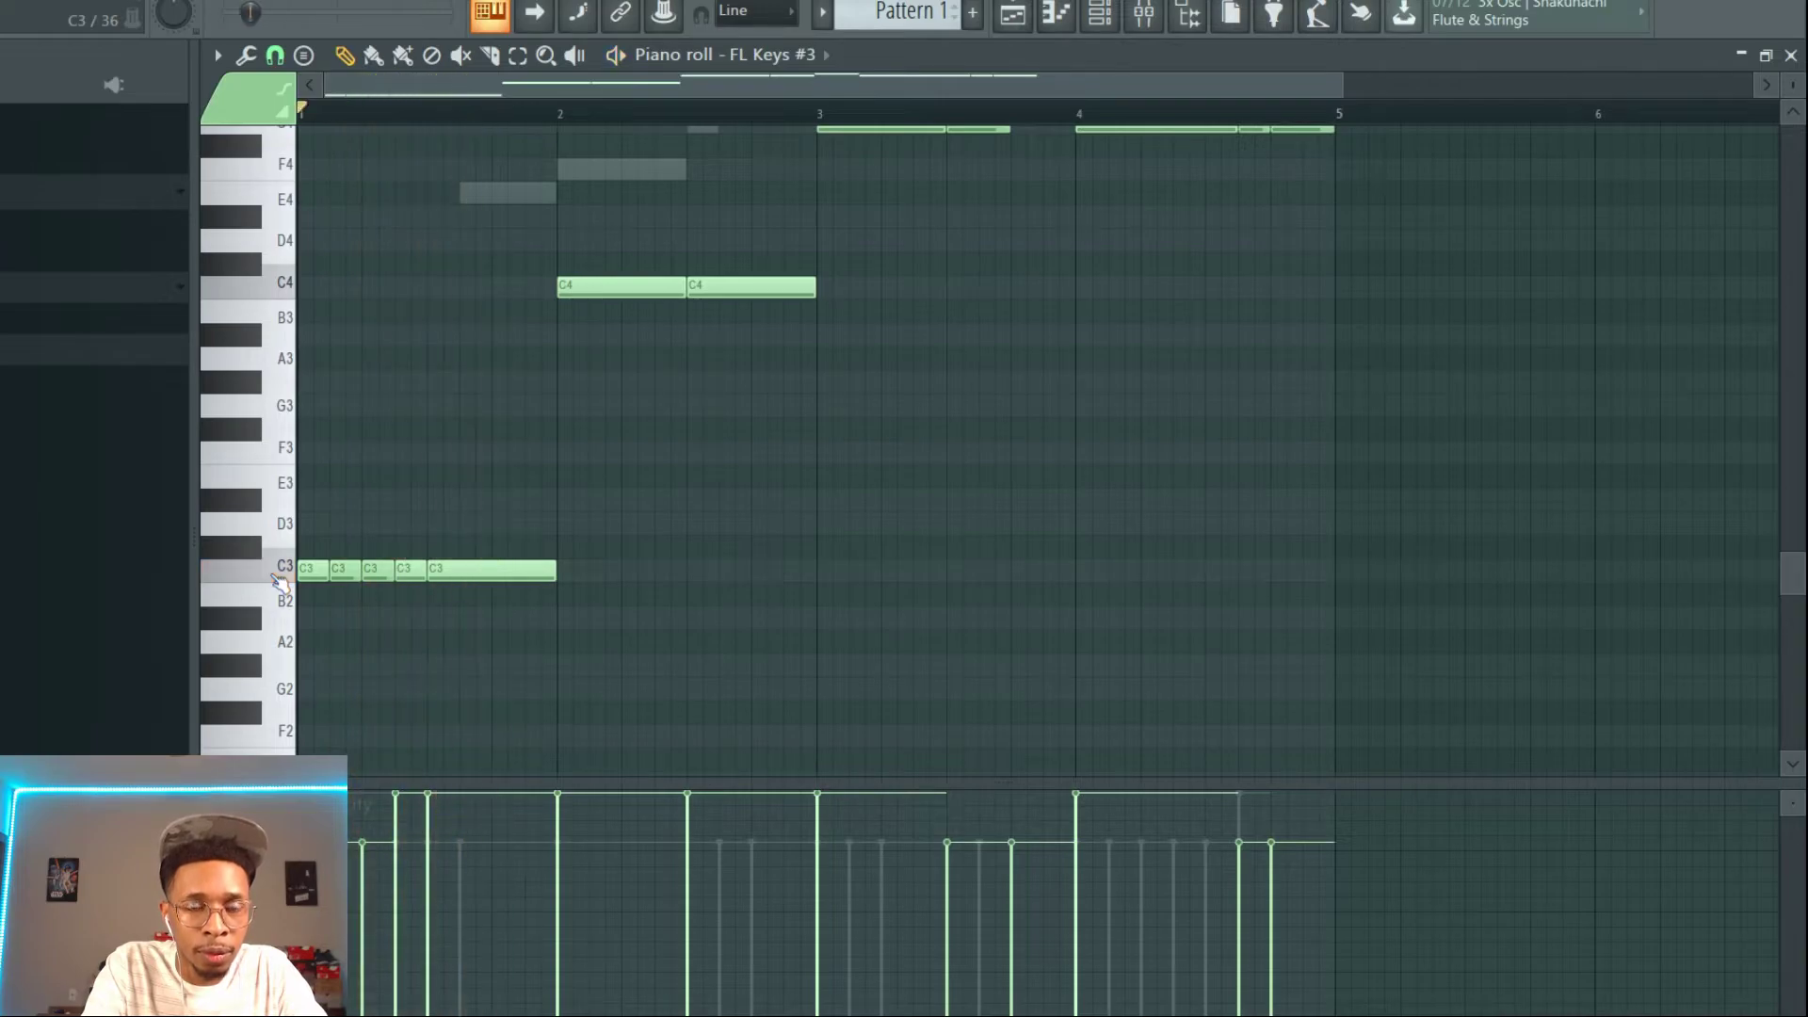
Show the channel rack and play back the chord, melody and bass channels together
{"action": "key", "text": "F6"}
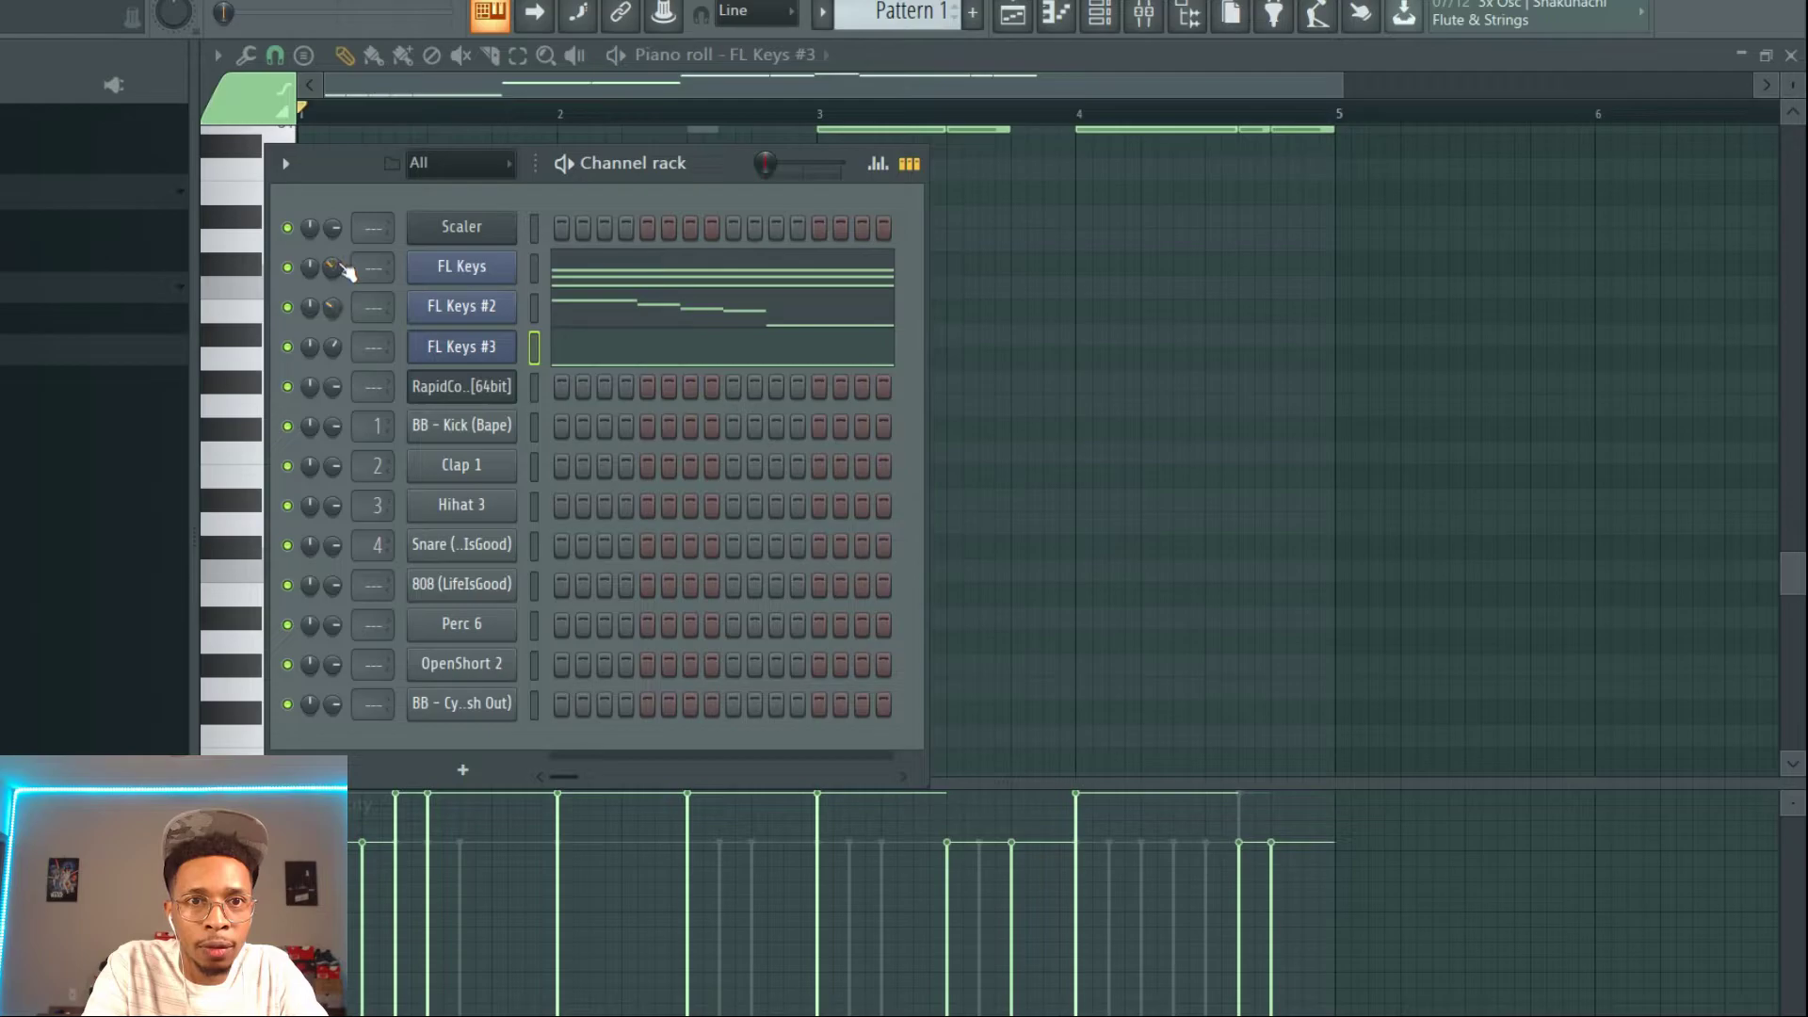
{"action": "key", "text": "space"}
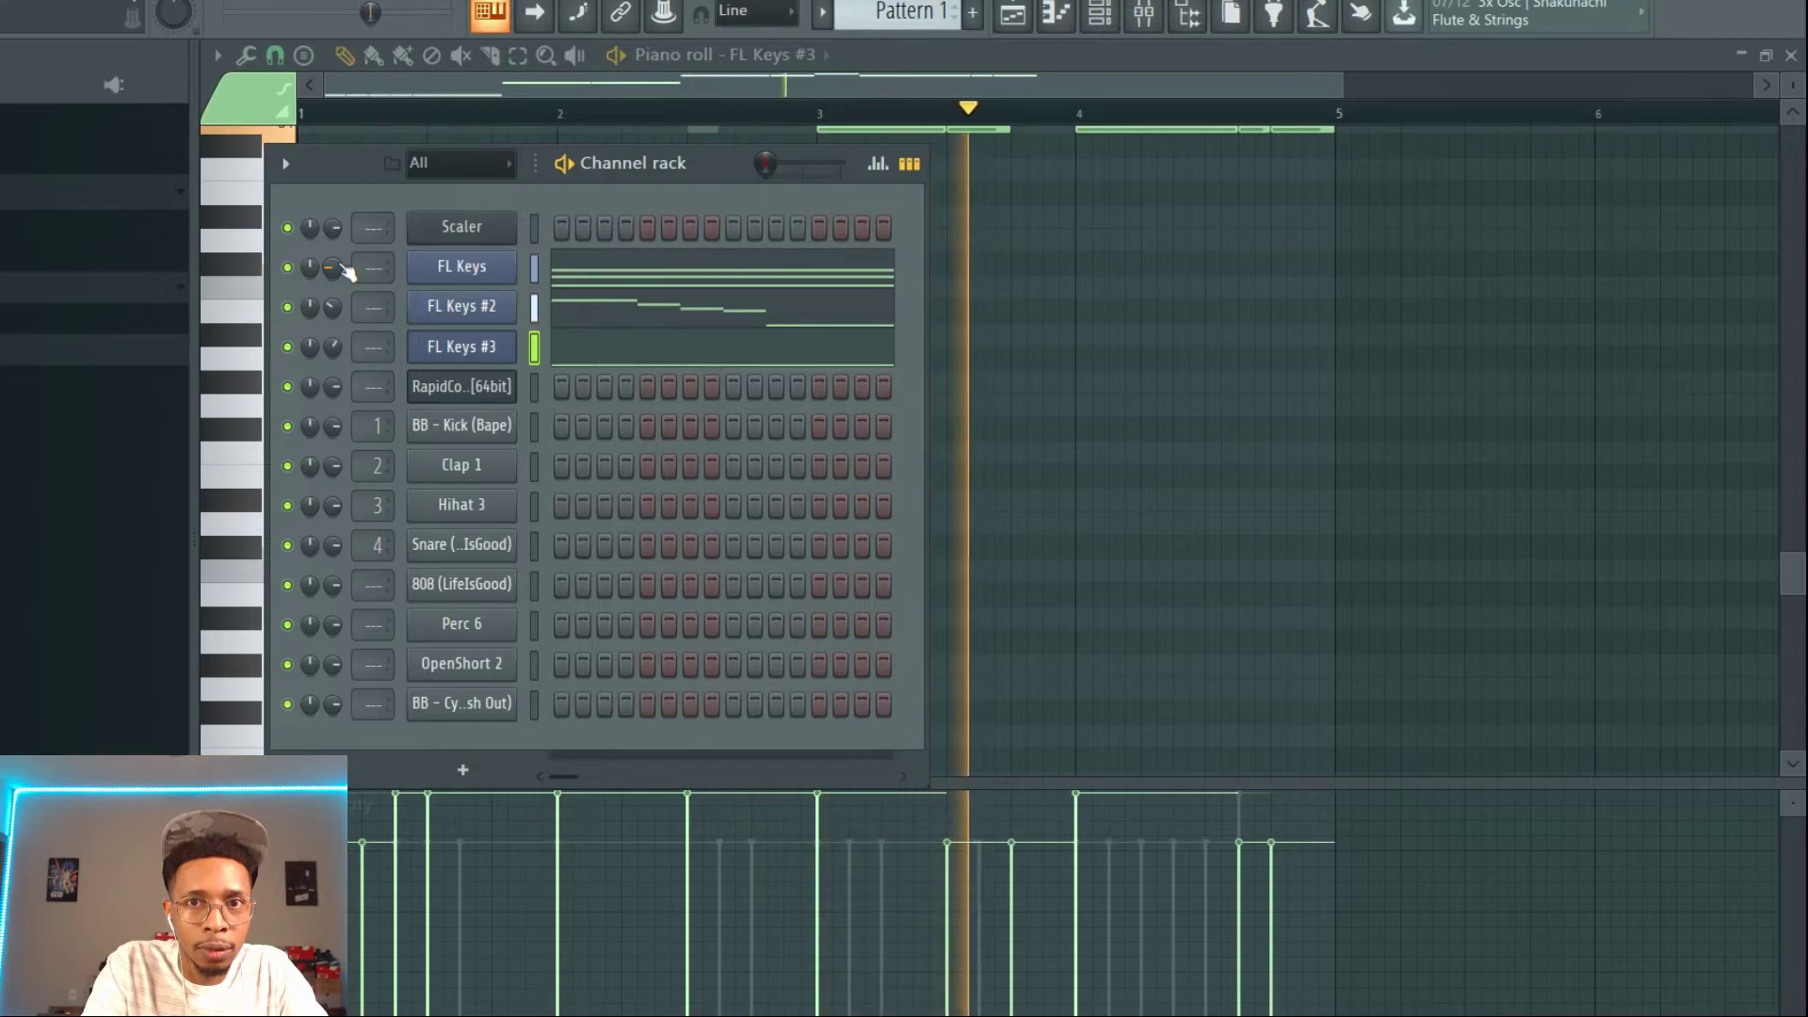
{"action": "key", "text": "space"}
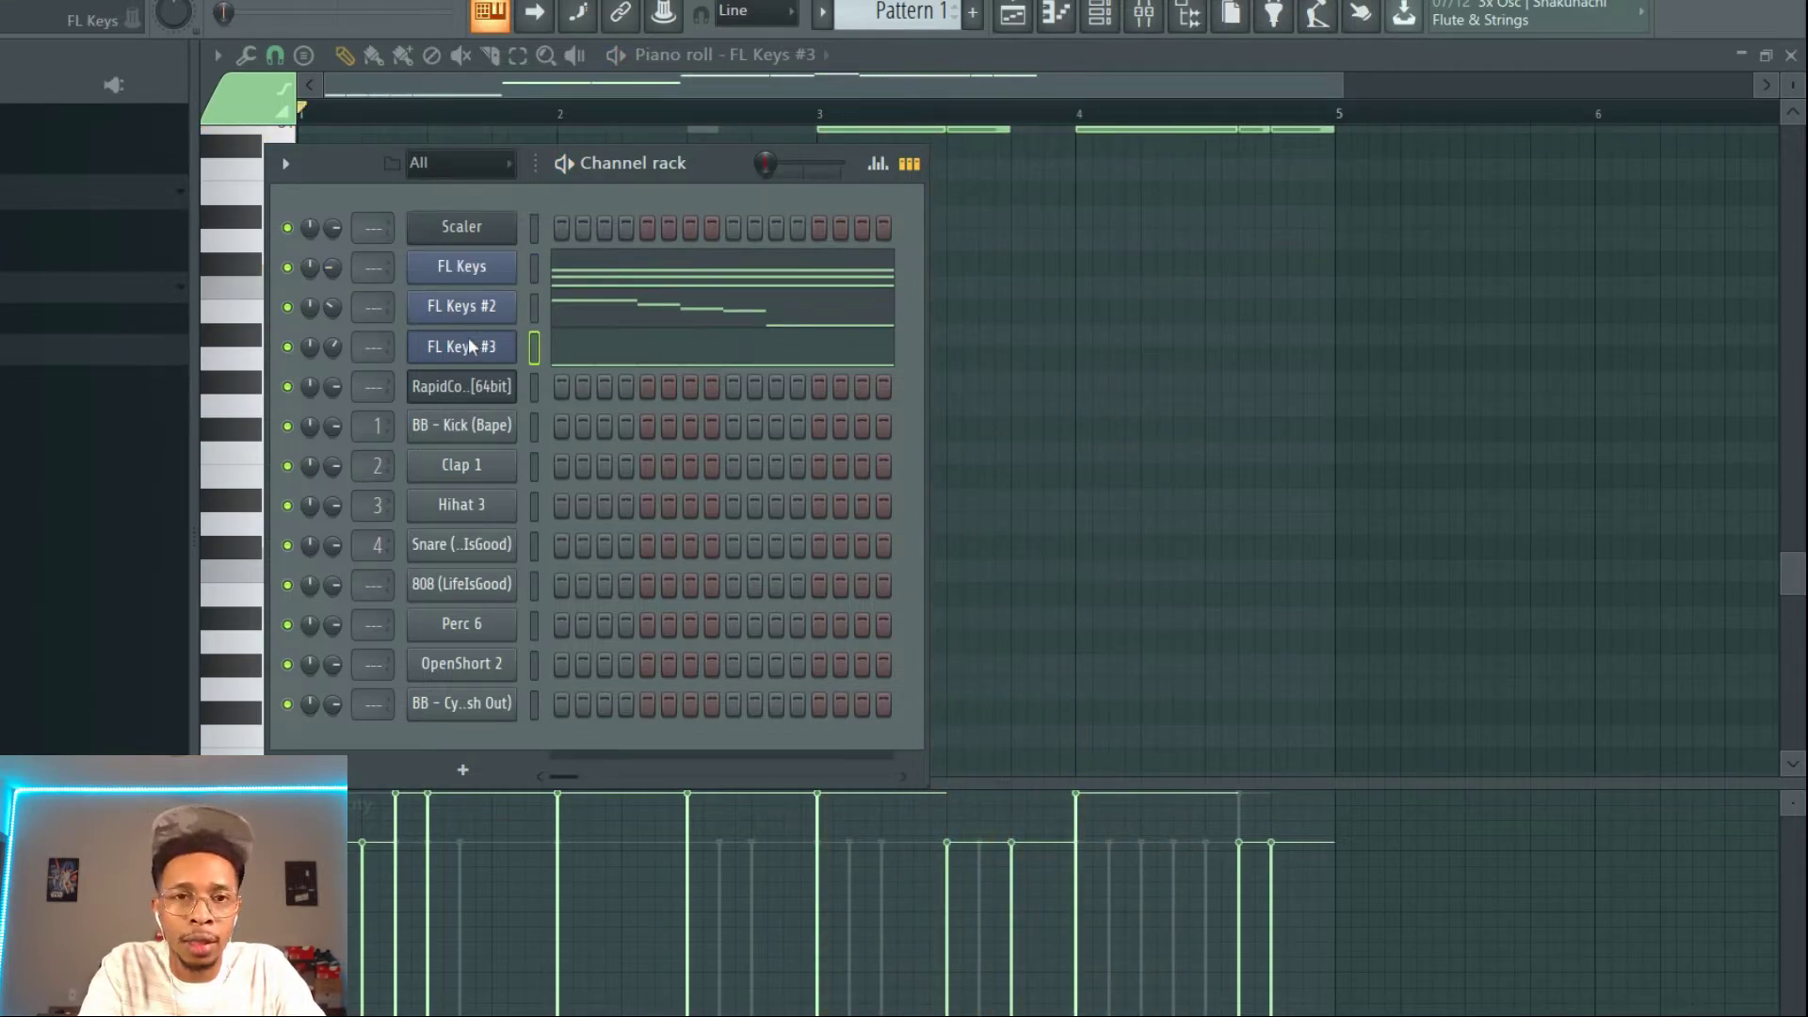
Transpose the FL Keys #3 bass notes in bars 2 to 4 down one octave and play the pattern
{"action": "left_click", "coordinate": [1083, 61]}
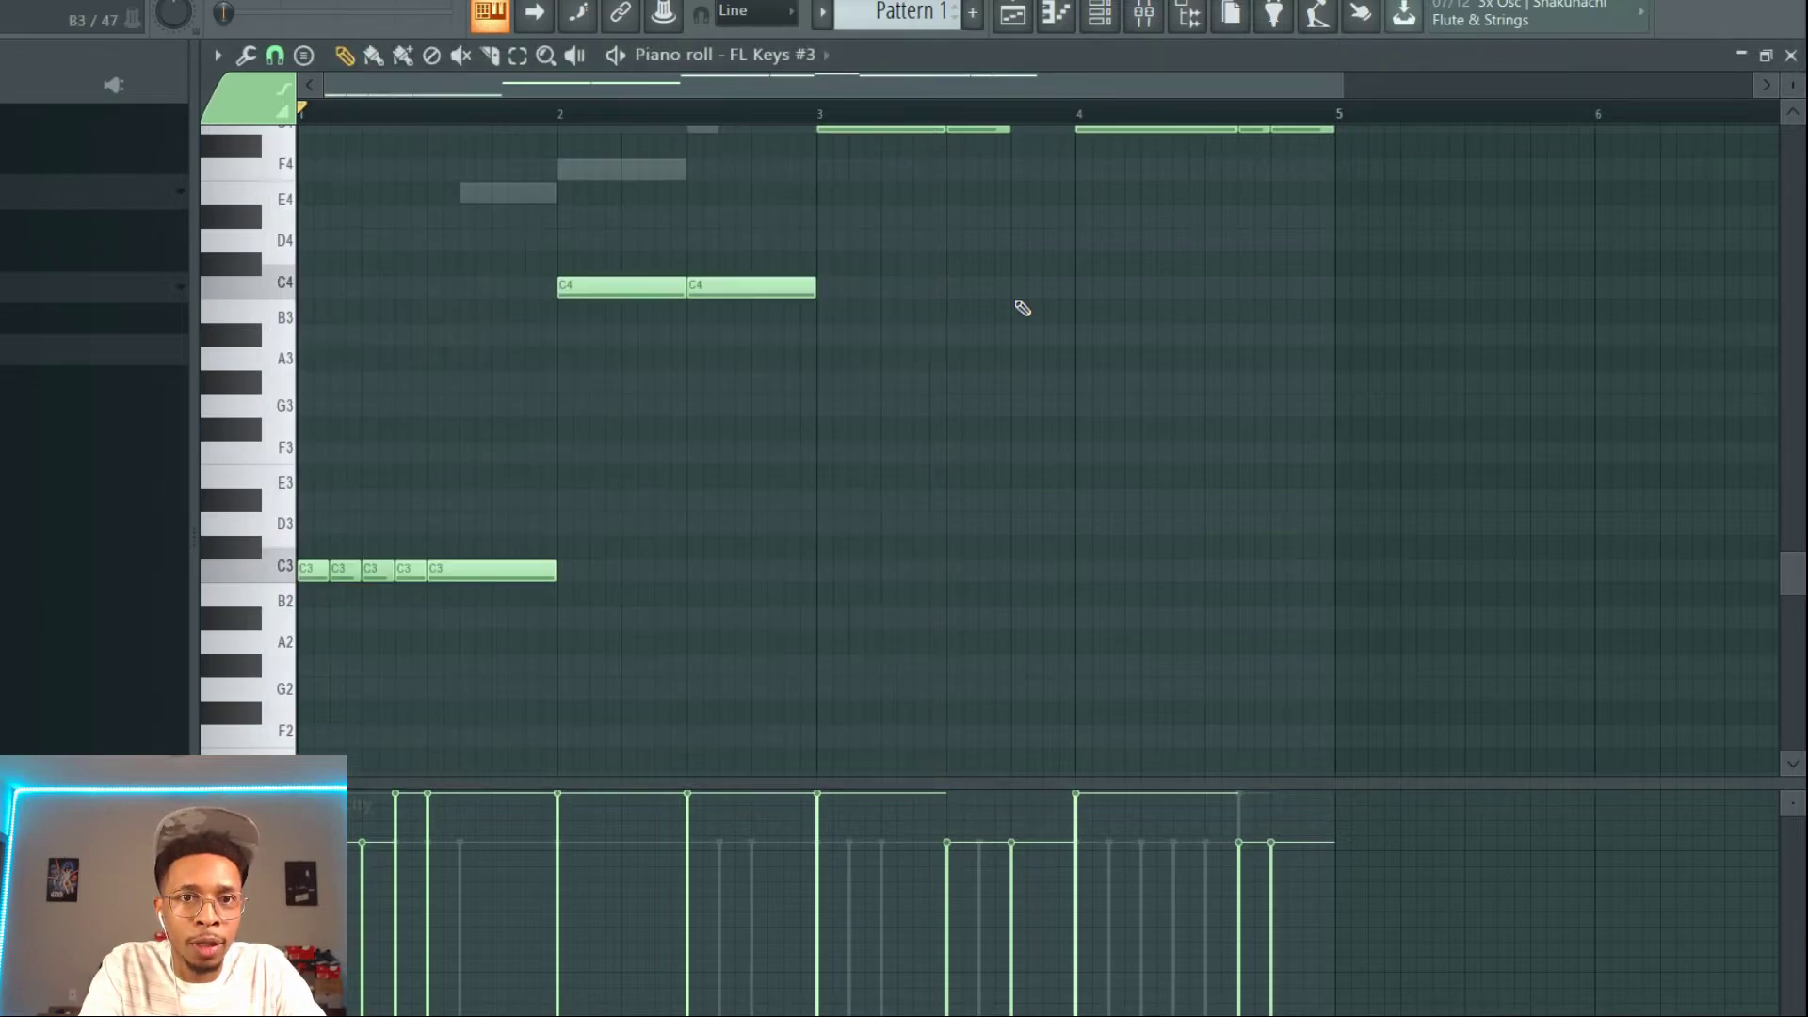
{"action": "scroll", "coordinate": [1021, 308], "scroll_direction": "up", "scroll_amount": 4}
{"action": "scroll", "coordinate": [1021, 308], "scroll_direction": "down", "scroll_amount": 1}
{"action": "left_click_drag", "start_coordinate": [515, 339], "coordinate": [1384, 569]}
{"action": "key", "text": "ctrl+Down"}
{"action": "scroll", "coordinate": [1389, 569], "scroll_direction": "down", "scroll_amount": 8}
{"action": "scroll", "coordinate": [1392, 572], "scroll_direction": "up", "scroll_amount": 5}
{"action": "key", "text": "space"}
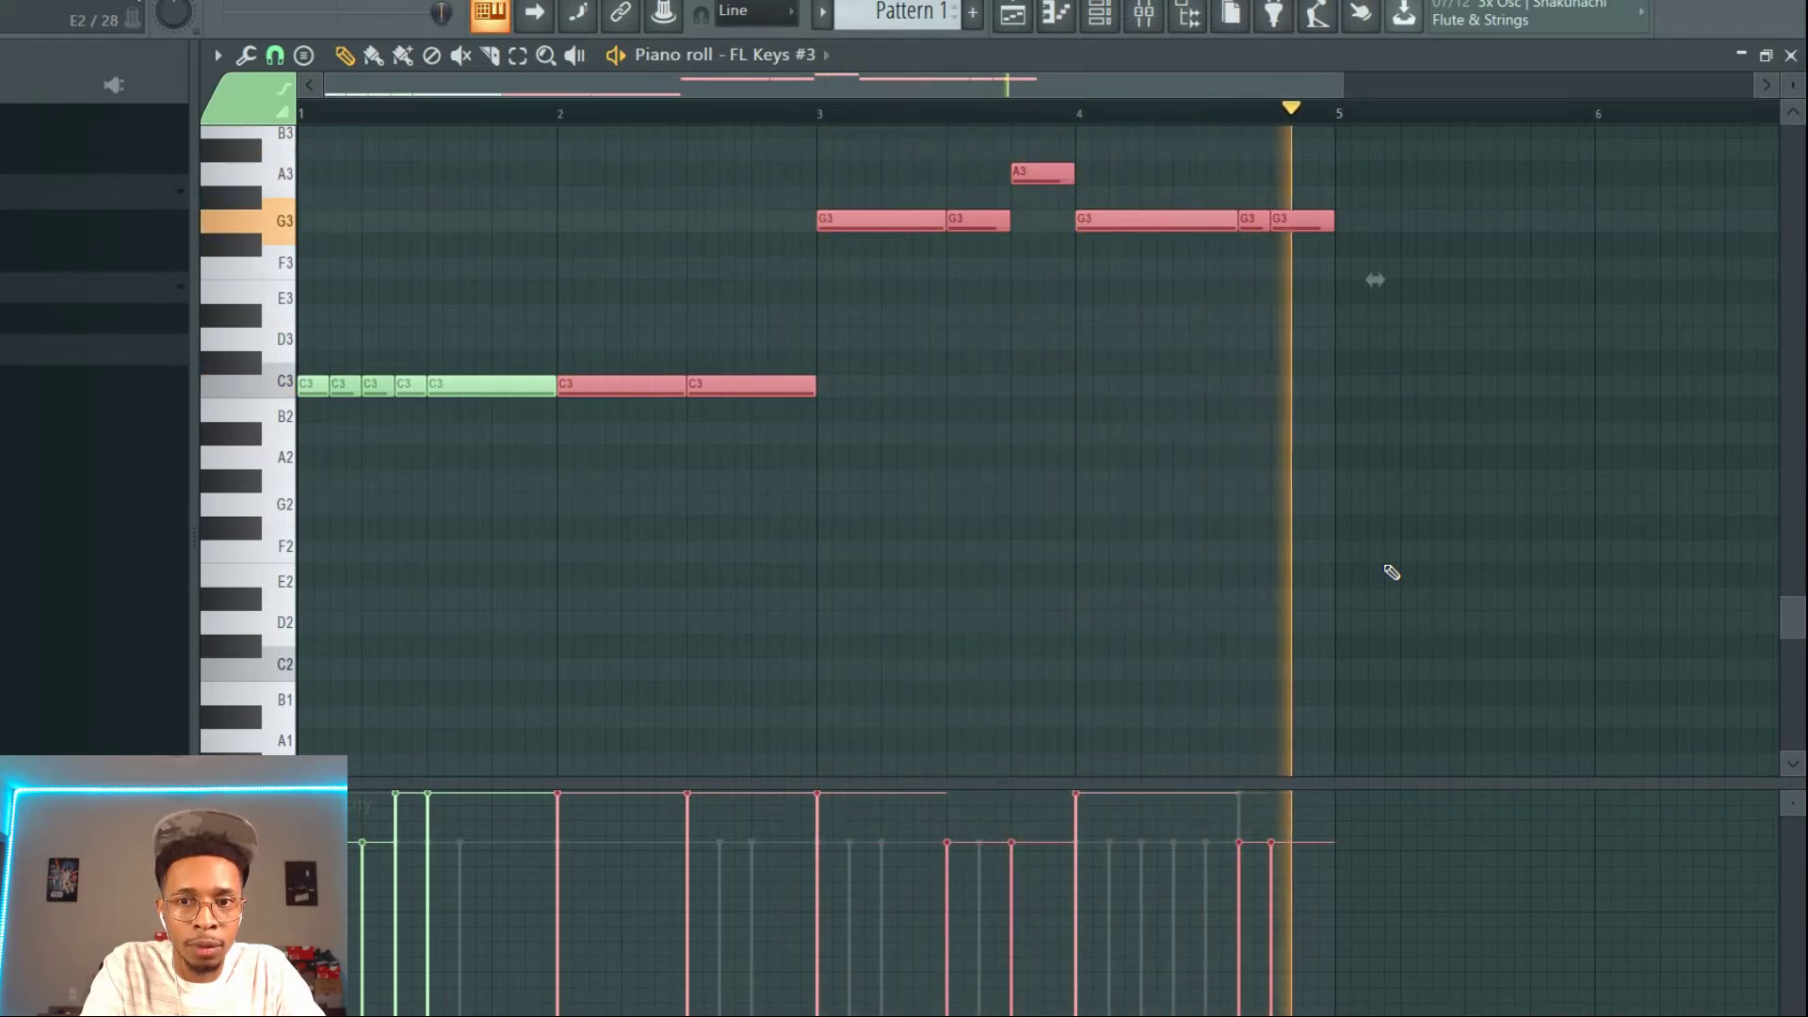
{"action": "key", "text": "space"}
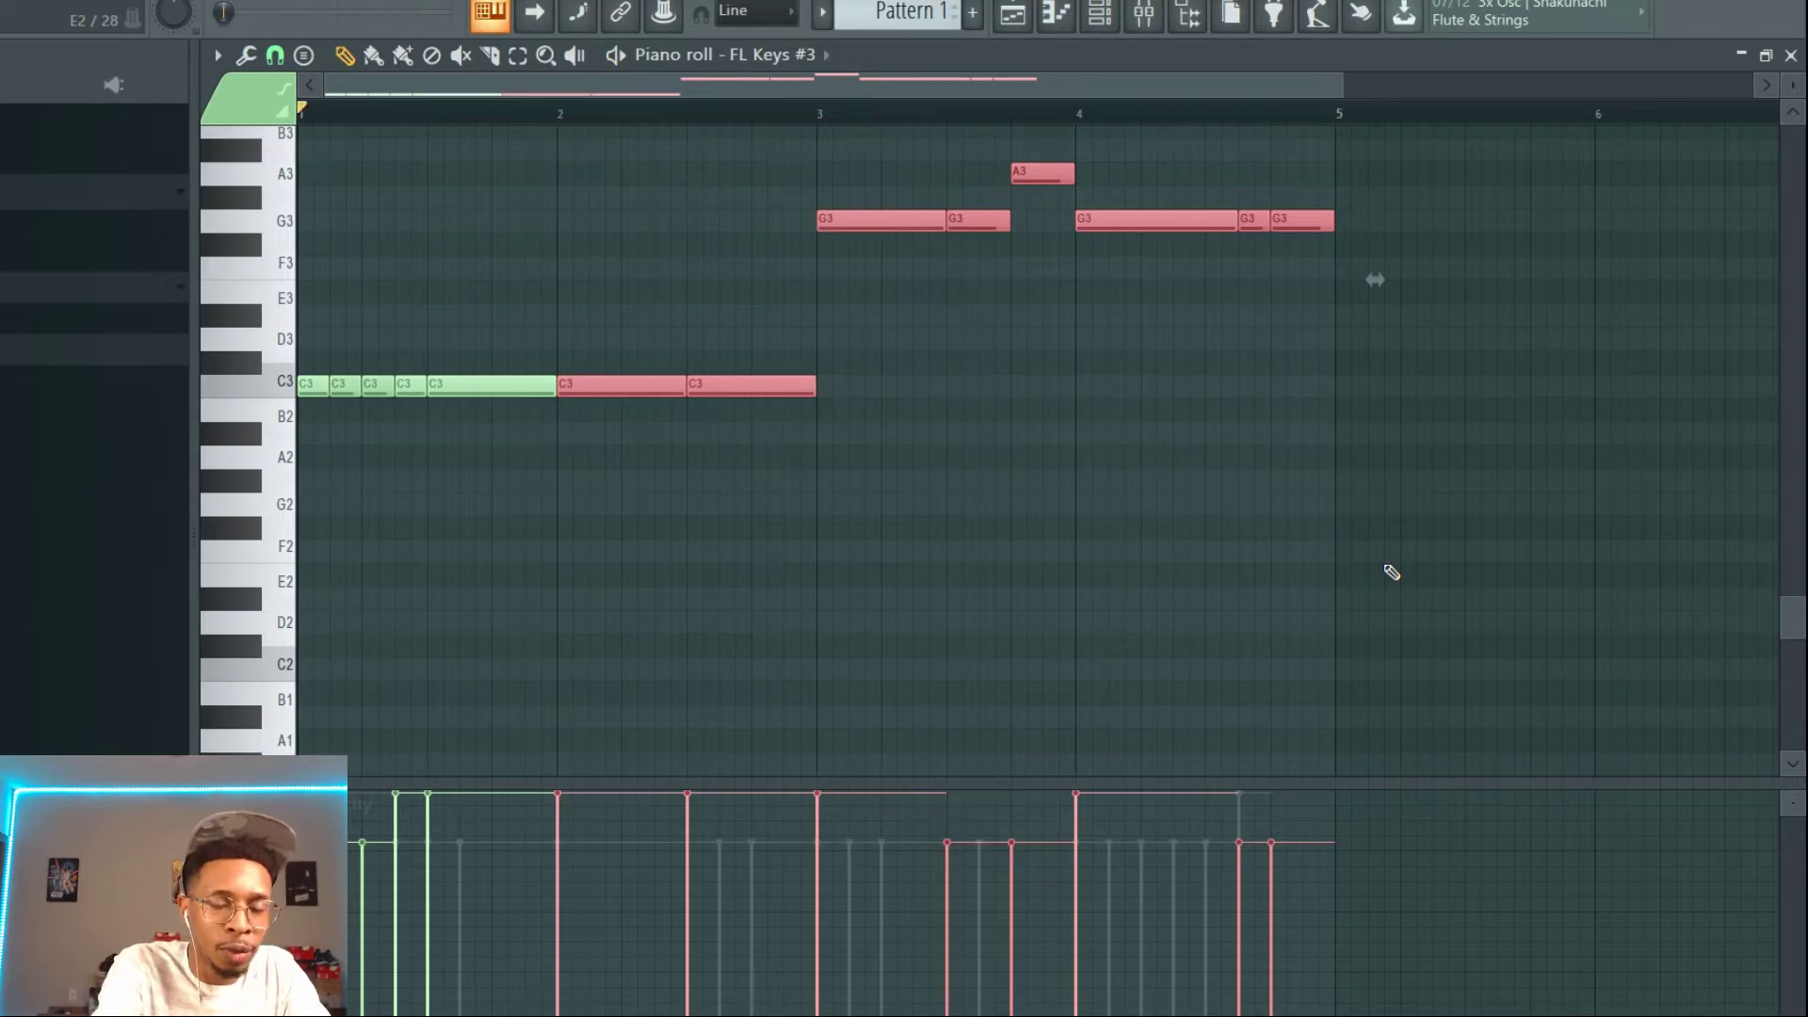
Cut all notes from the FL Keys #3 and FL Keys #2 channels in the channel rack
{"action": "key", "text": "Delete"}
{"action": "key", "text": "F6"}
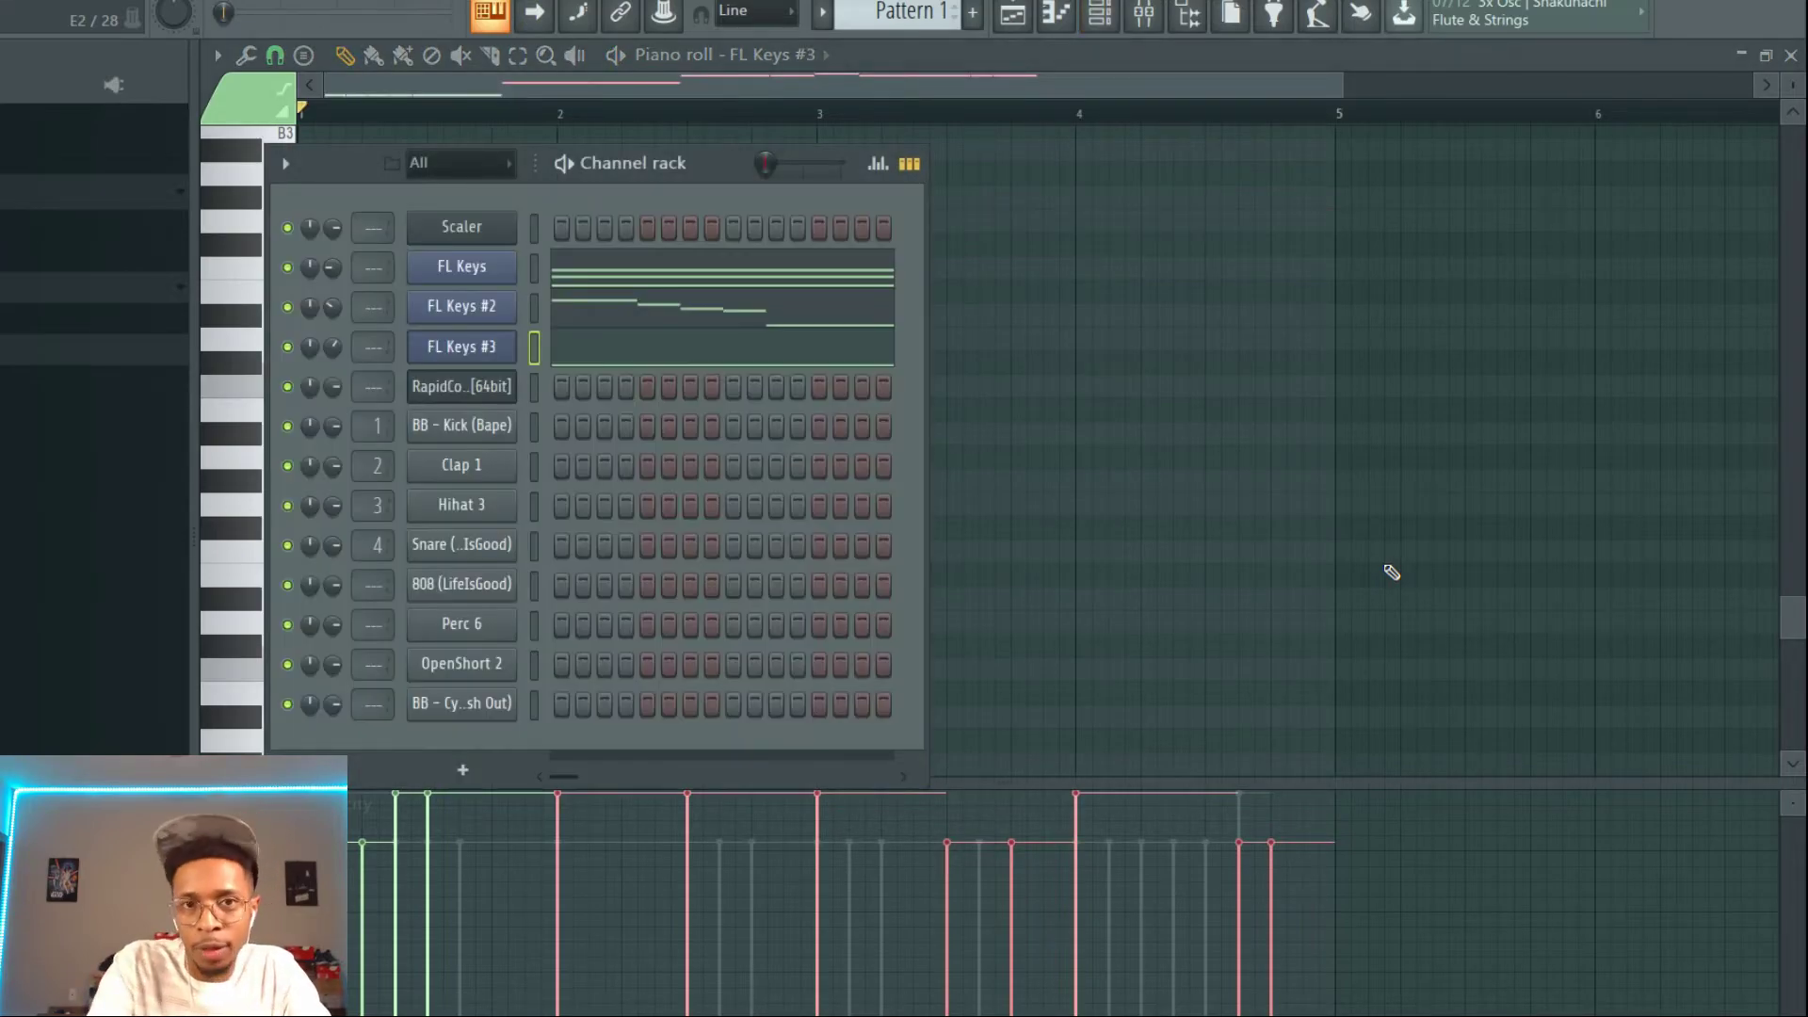
{"action": "right_click", "coordinate": [513, 345]}
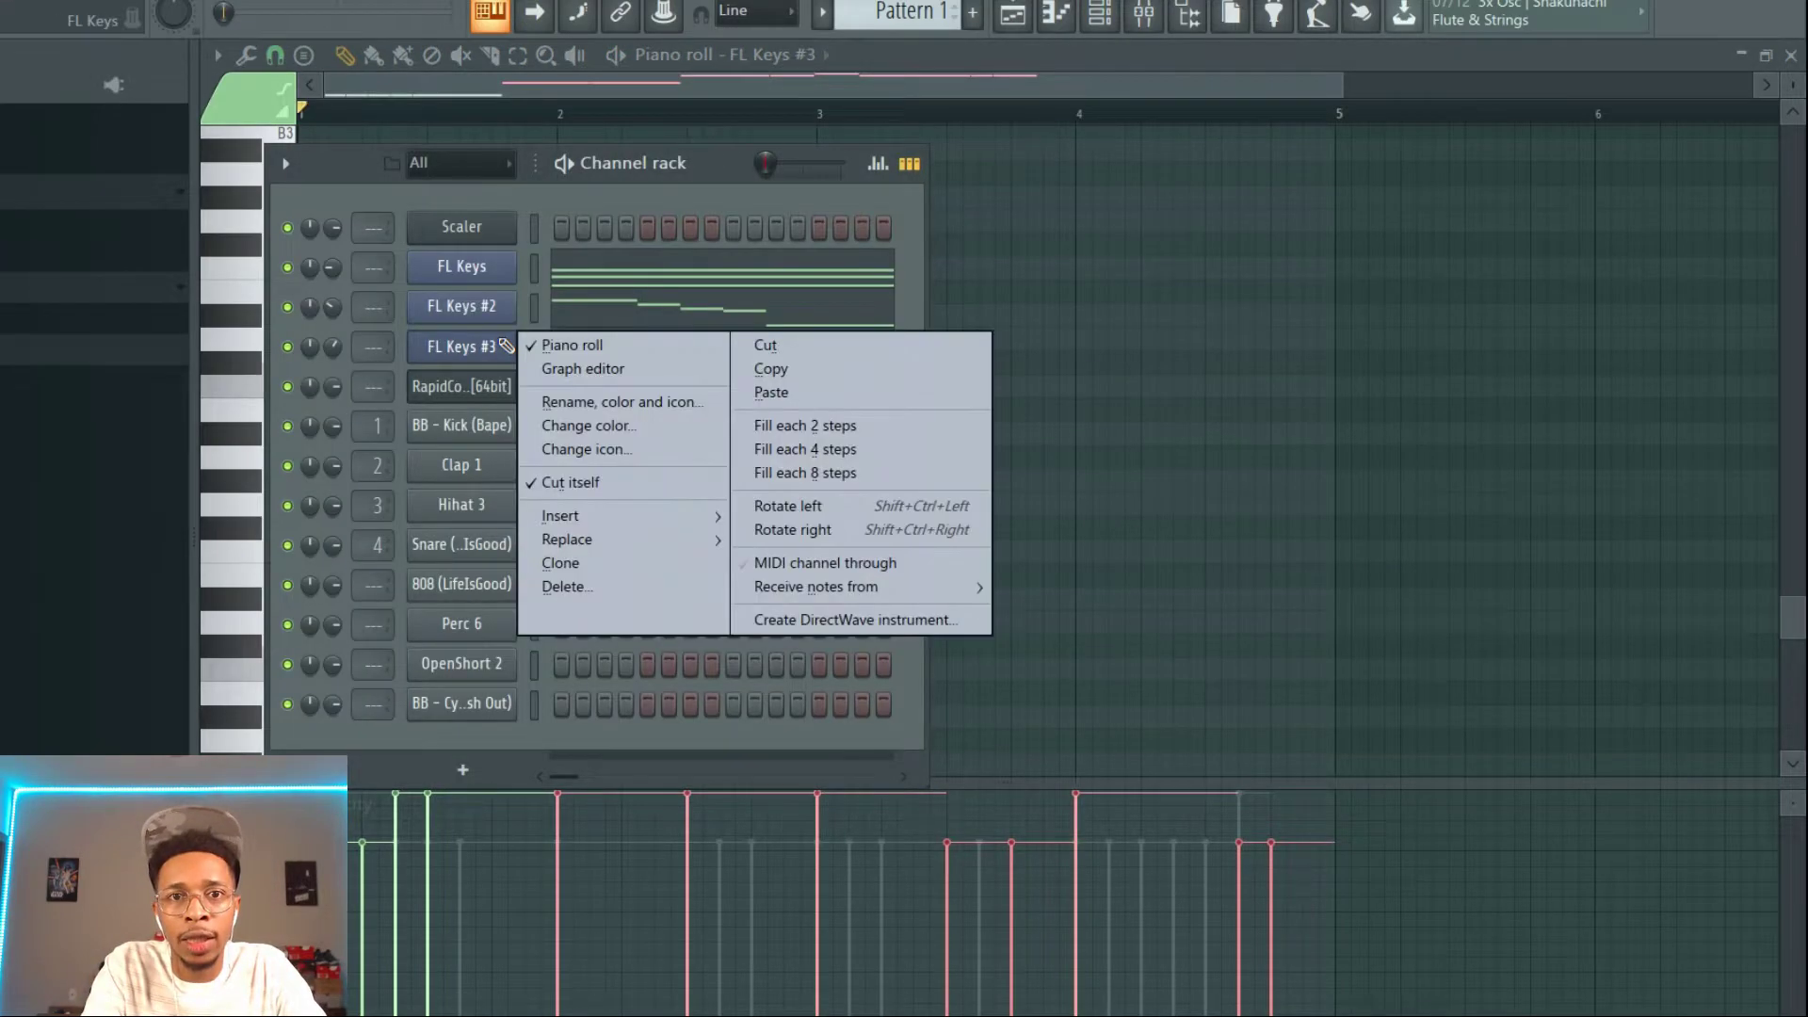
{"action": "left_click", "coordinate": [767, 347]}
{"action": "right_click", "coordinate": [465, 320]}
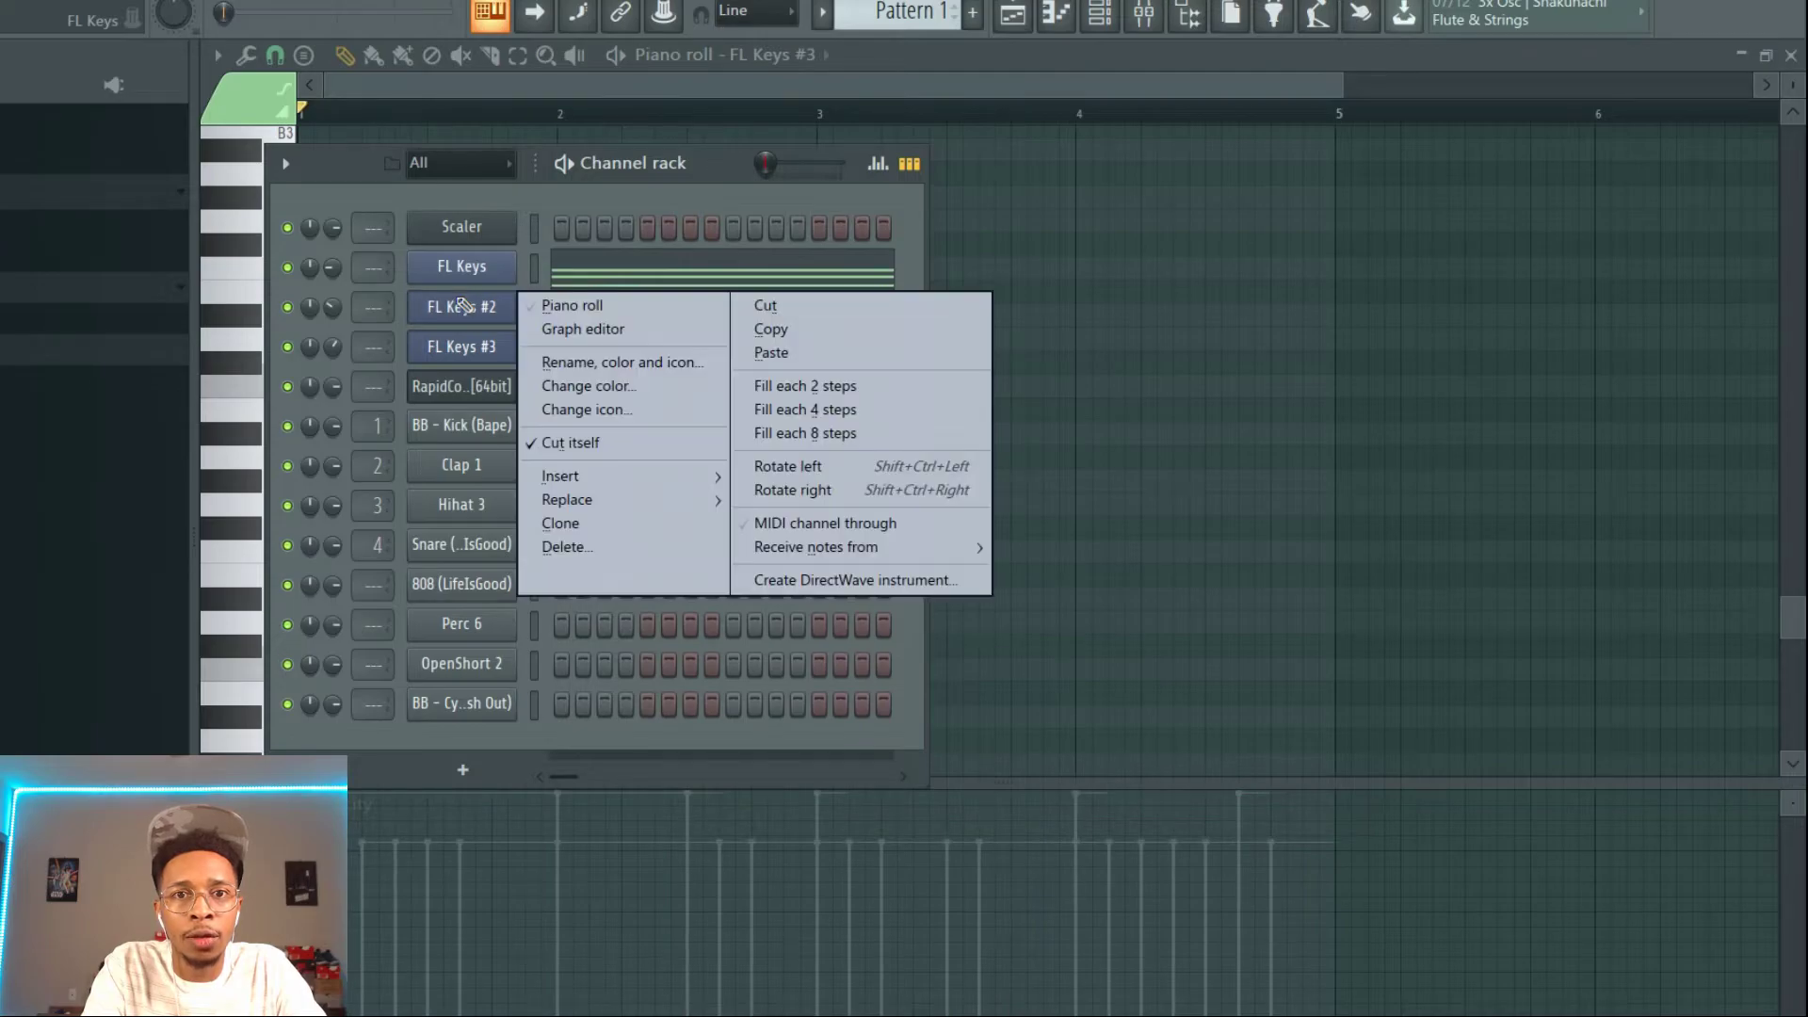
{"action": "left_click", "coordinate": [769, 307]}
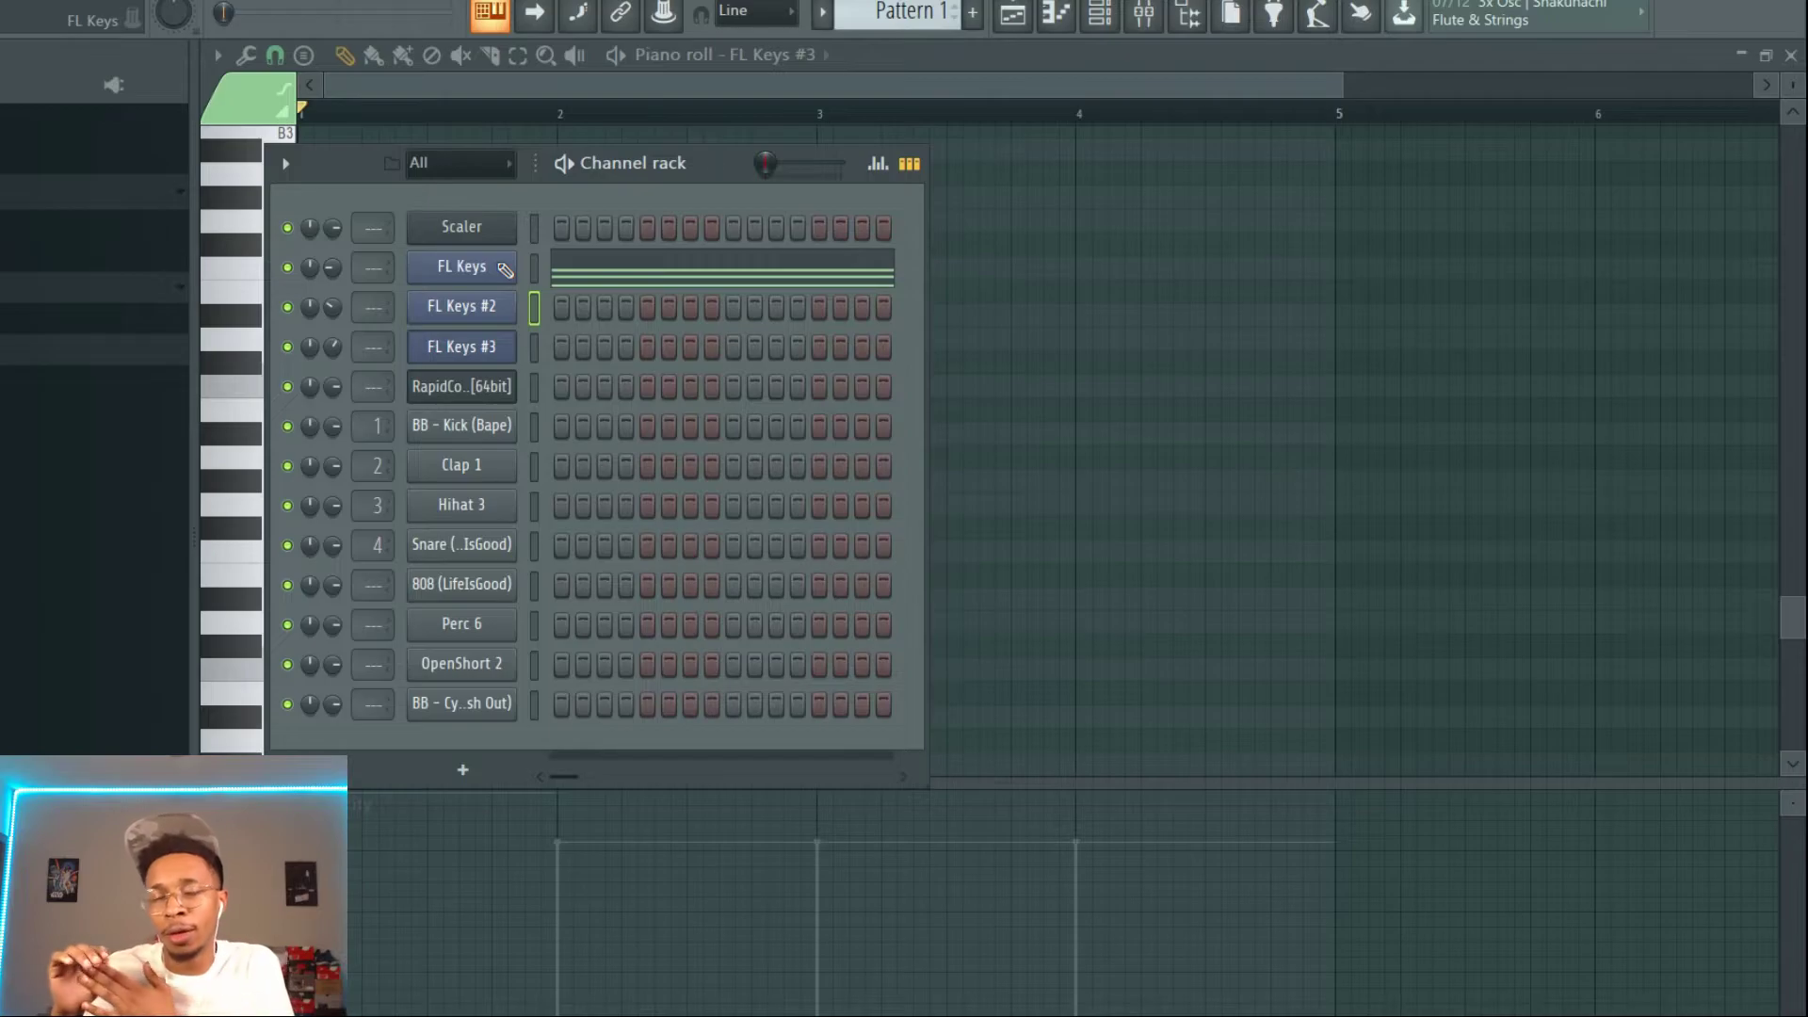
Open RapidComposer from the channel rack, undo the Bass Generator phrase on Channel 1 and play back the chord phrase
{"action": "key", "text": "space"}
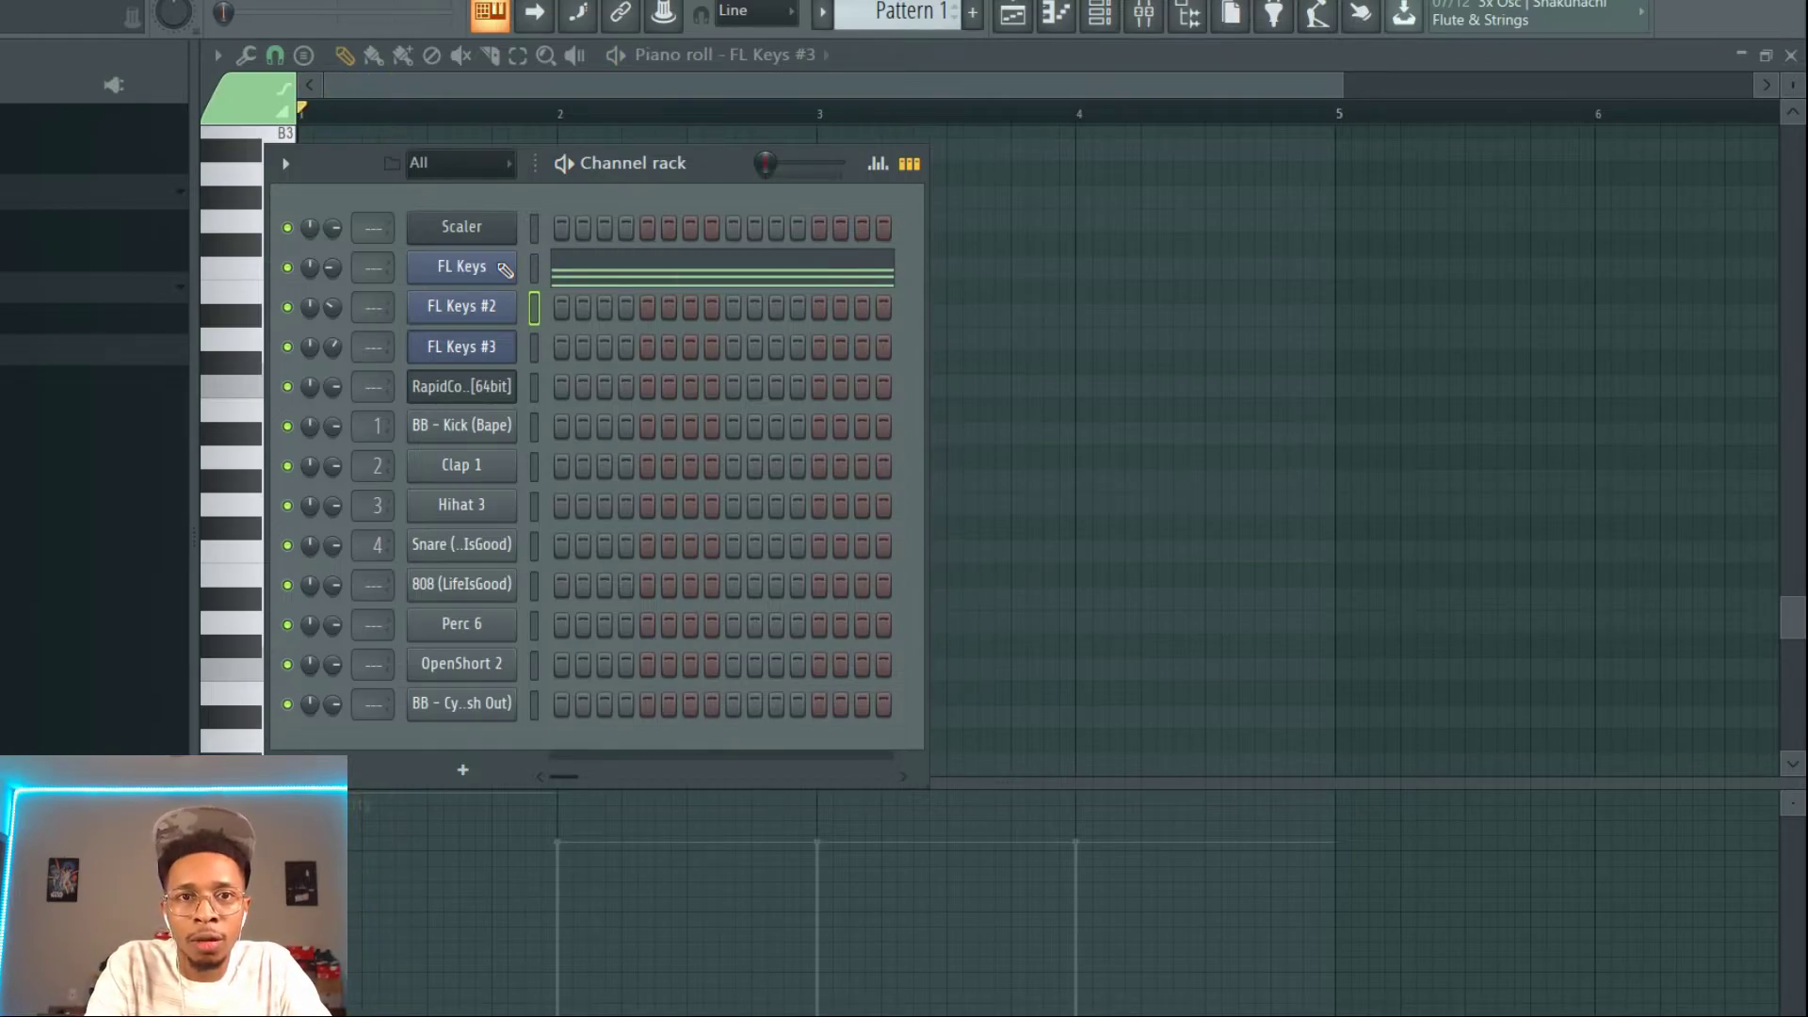
{"action": "key", "text": "F6"}
{"action": "key", "text": "F6"}
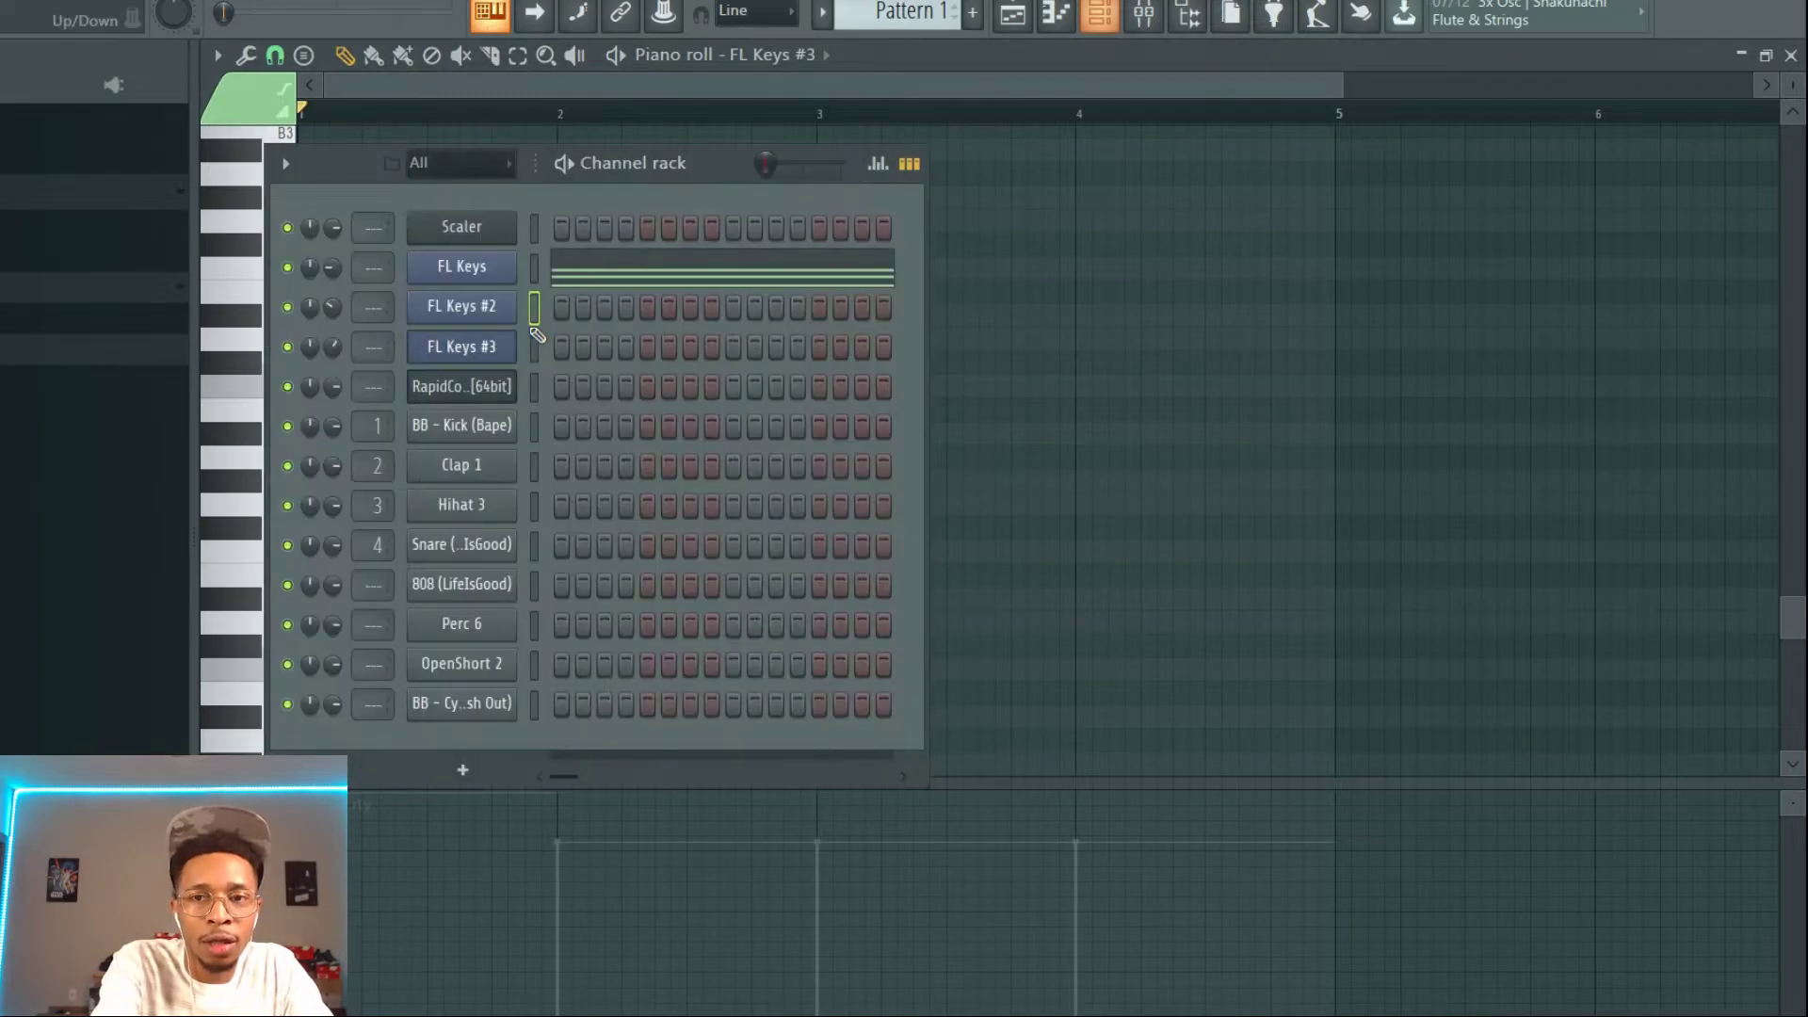
{"action": "left_click", "coordinate": [476, 388]}
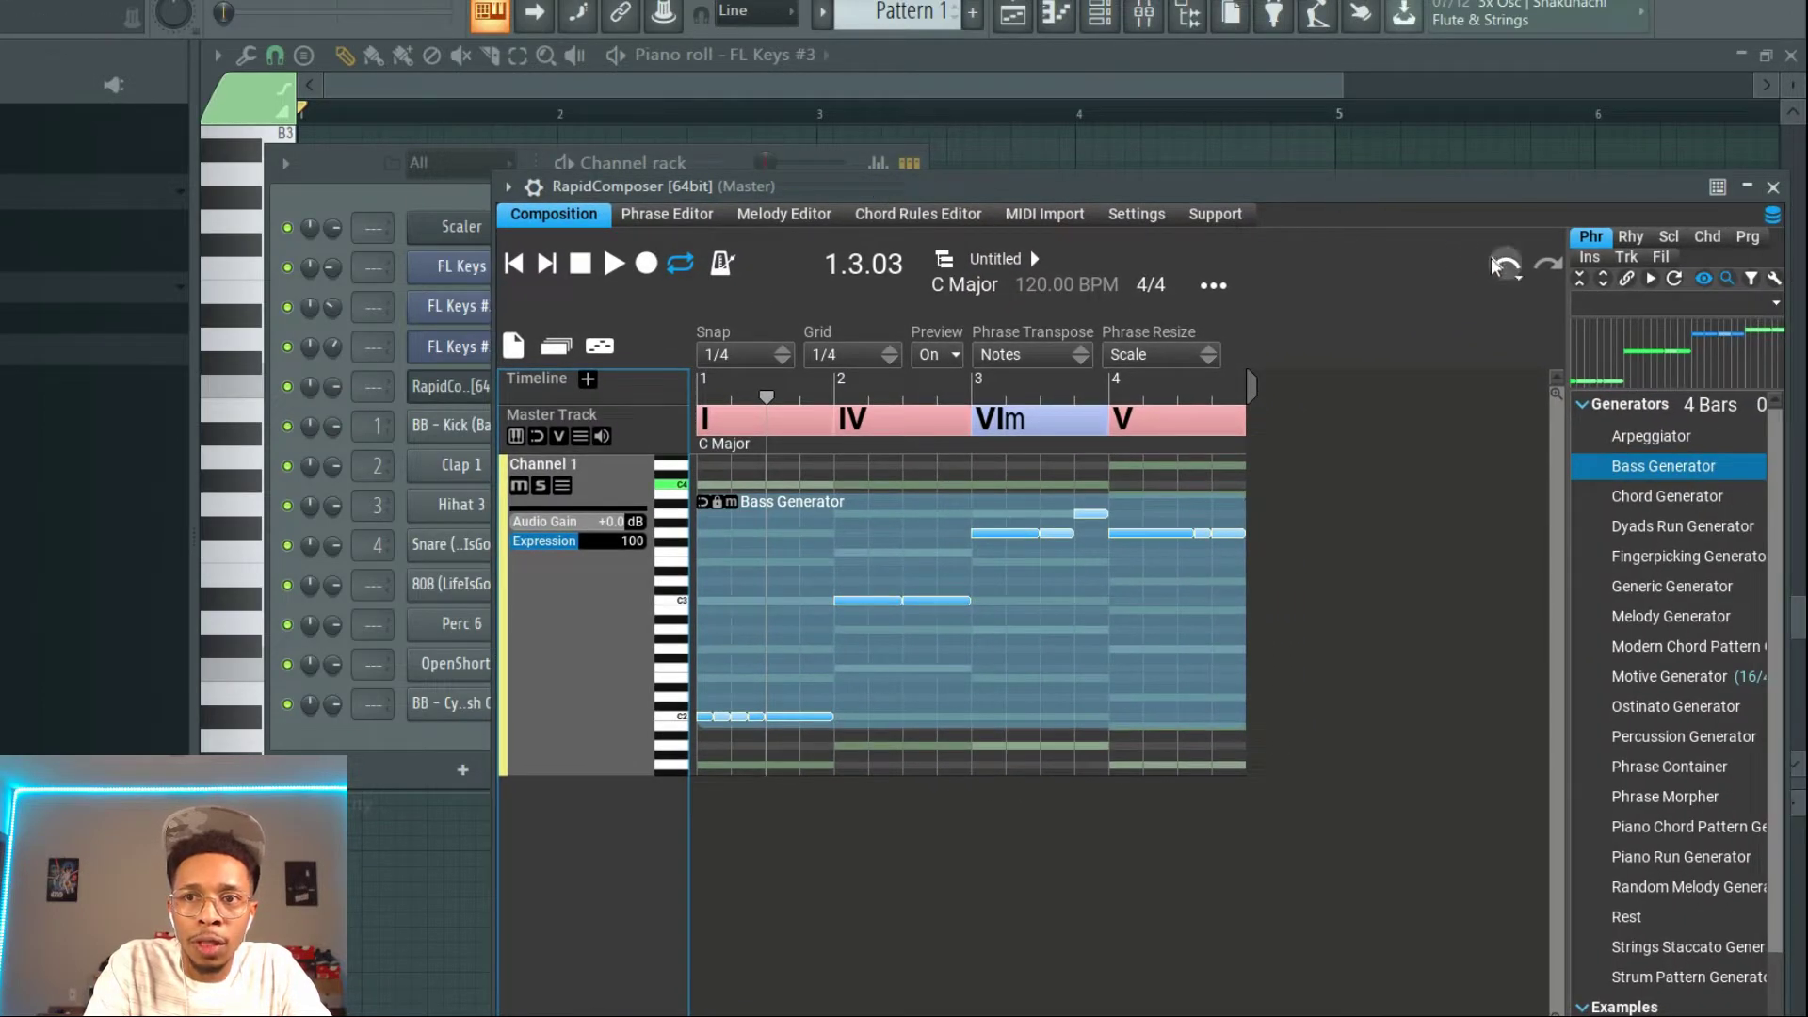
{"action": "left_click", "coordinate": [1504, 265]}
{"action": "key", "text": "space"}
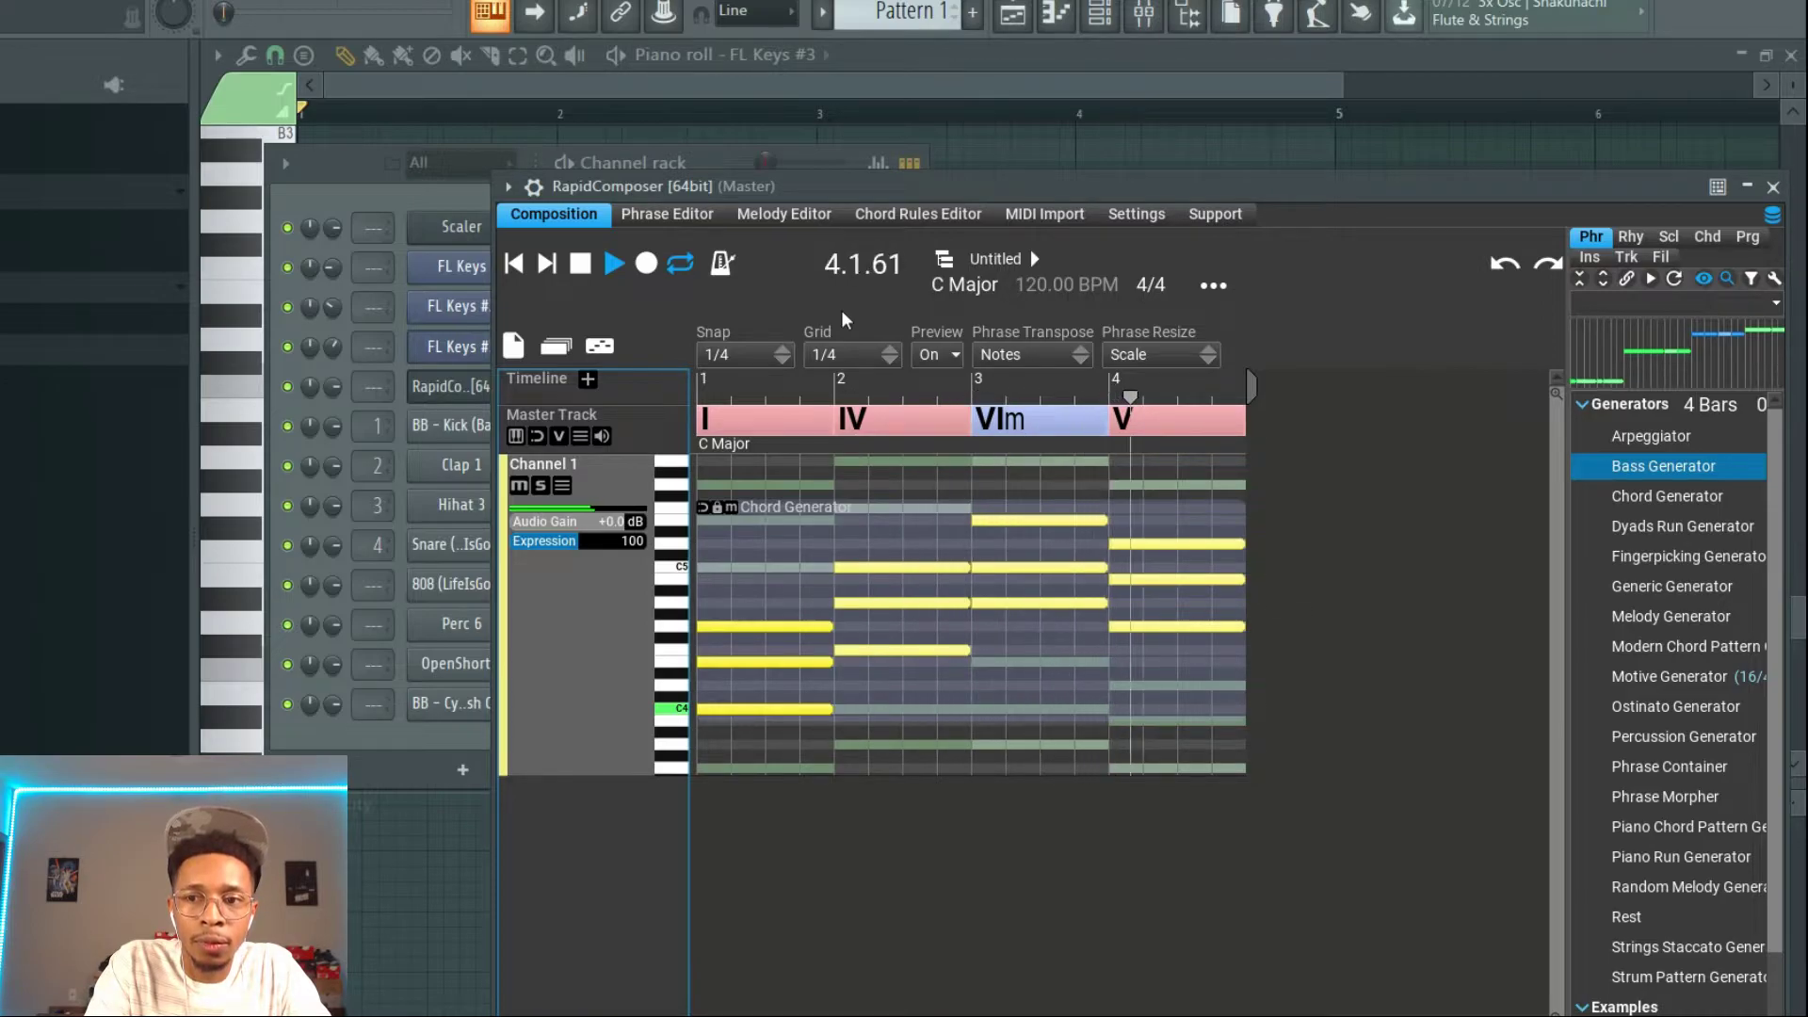
{"action": "key", "text": "space"}
Expand the Guitar examples in the phrase browser and enlarge both the window and the browser to show the full phrase names
{"action": "left_click_drag", "start_coordinate": [1354, 215], "coordinate": [1129, 126]}
{"action": "scroll", "coordinate": [1458, 578], "scroll_direction": "down", "scroll_amount": 1}
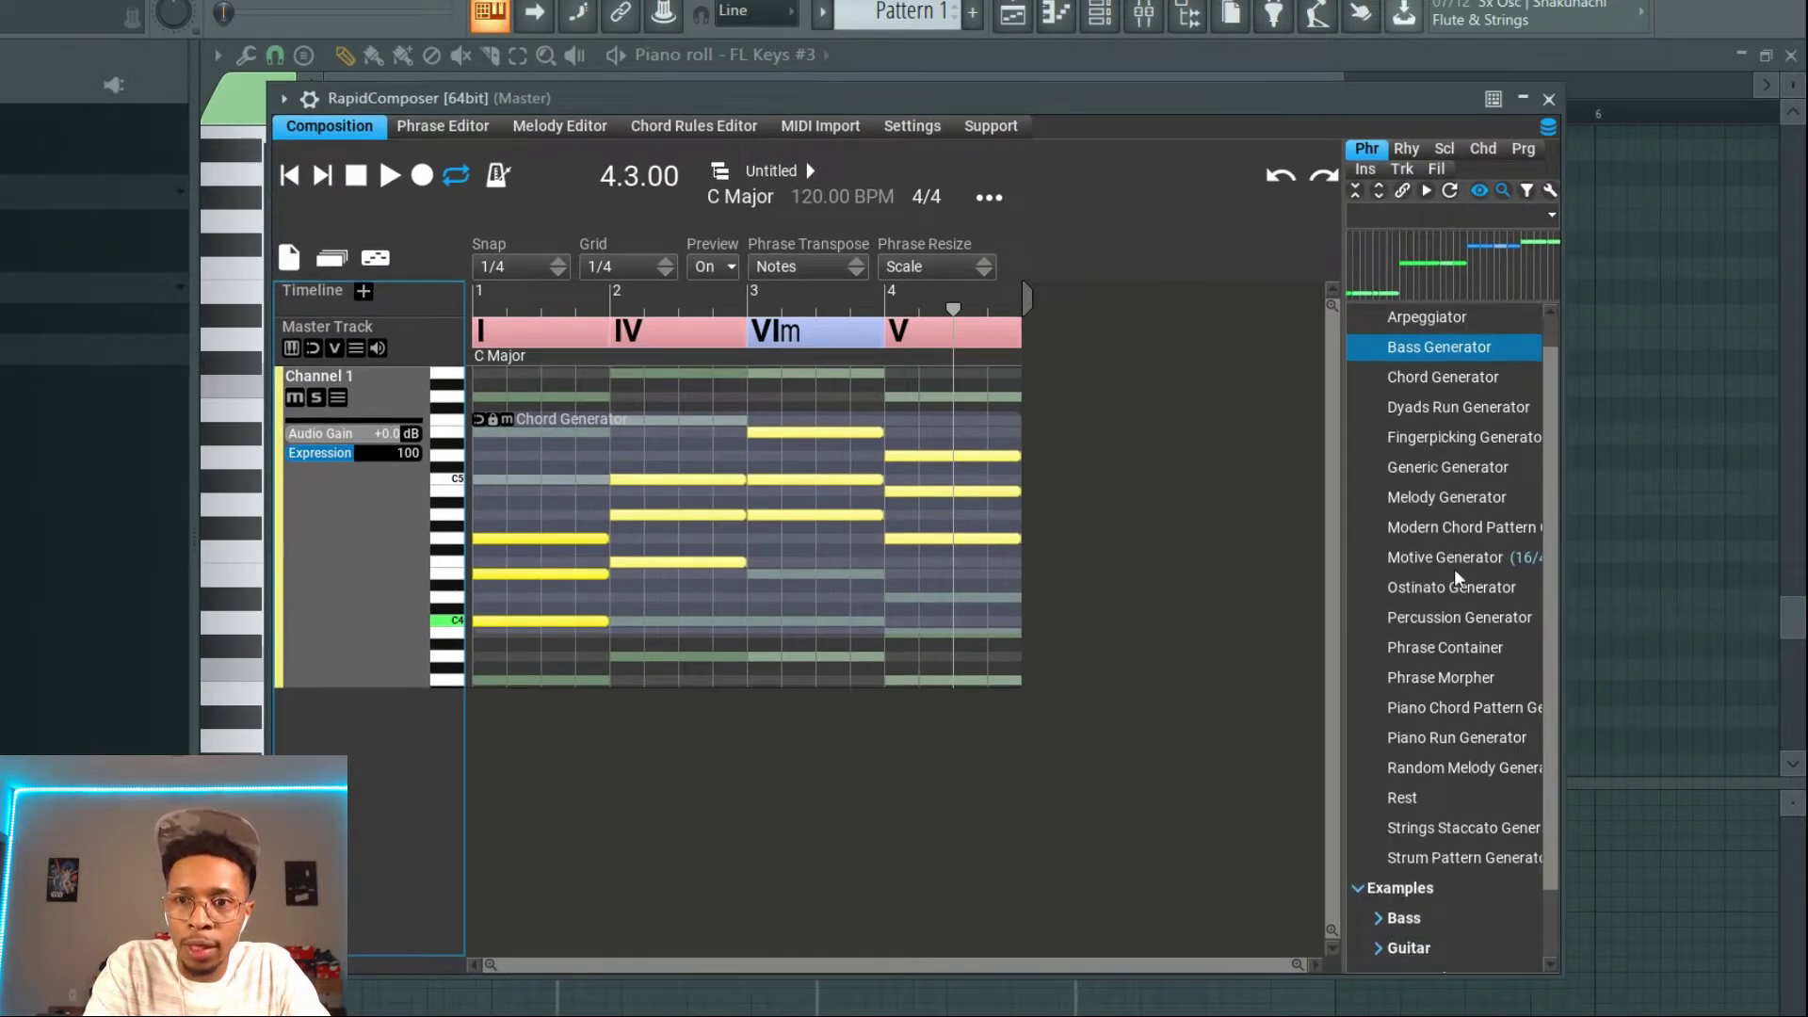
{"action": "scroll", "coordinate": [1458, 578], "scroll_direction": "down", "scroll_amount": 1}
{"action": "left_click", "coordinate": [1379, 870]}
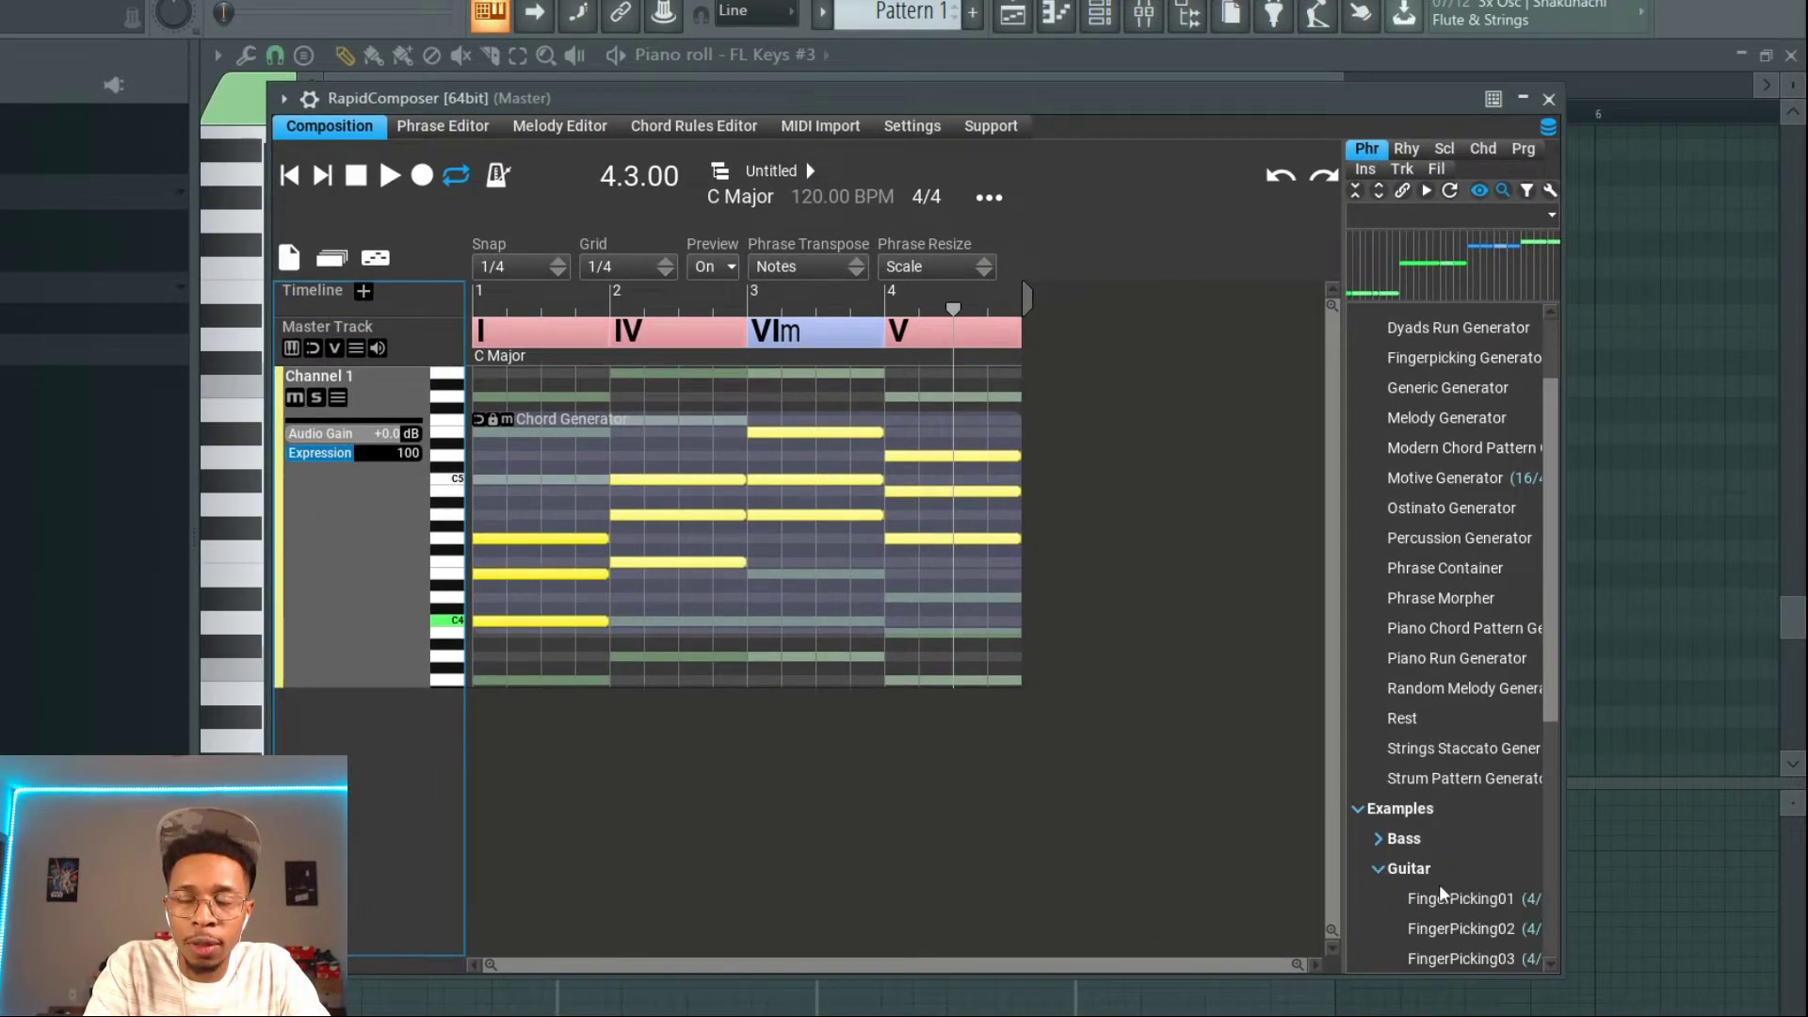
{"action": "scroll", "coordinate": [1441, 893], "scroll_direction": "down", "scroll_amount": 4}
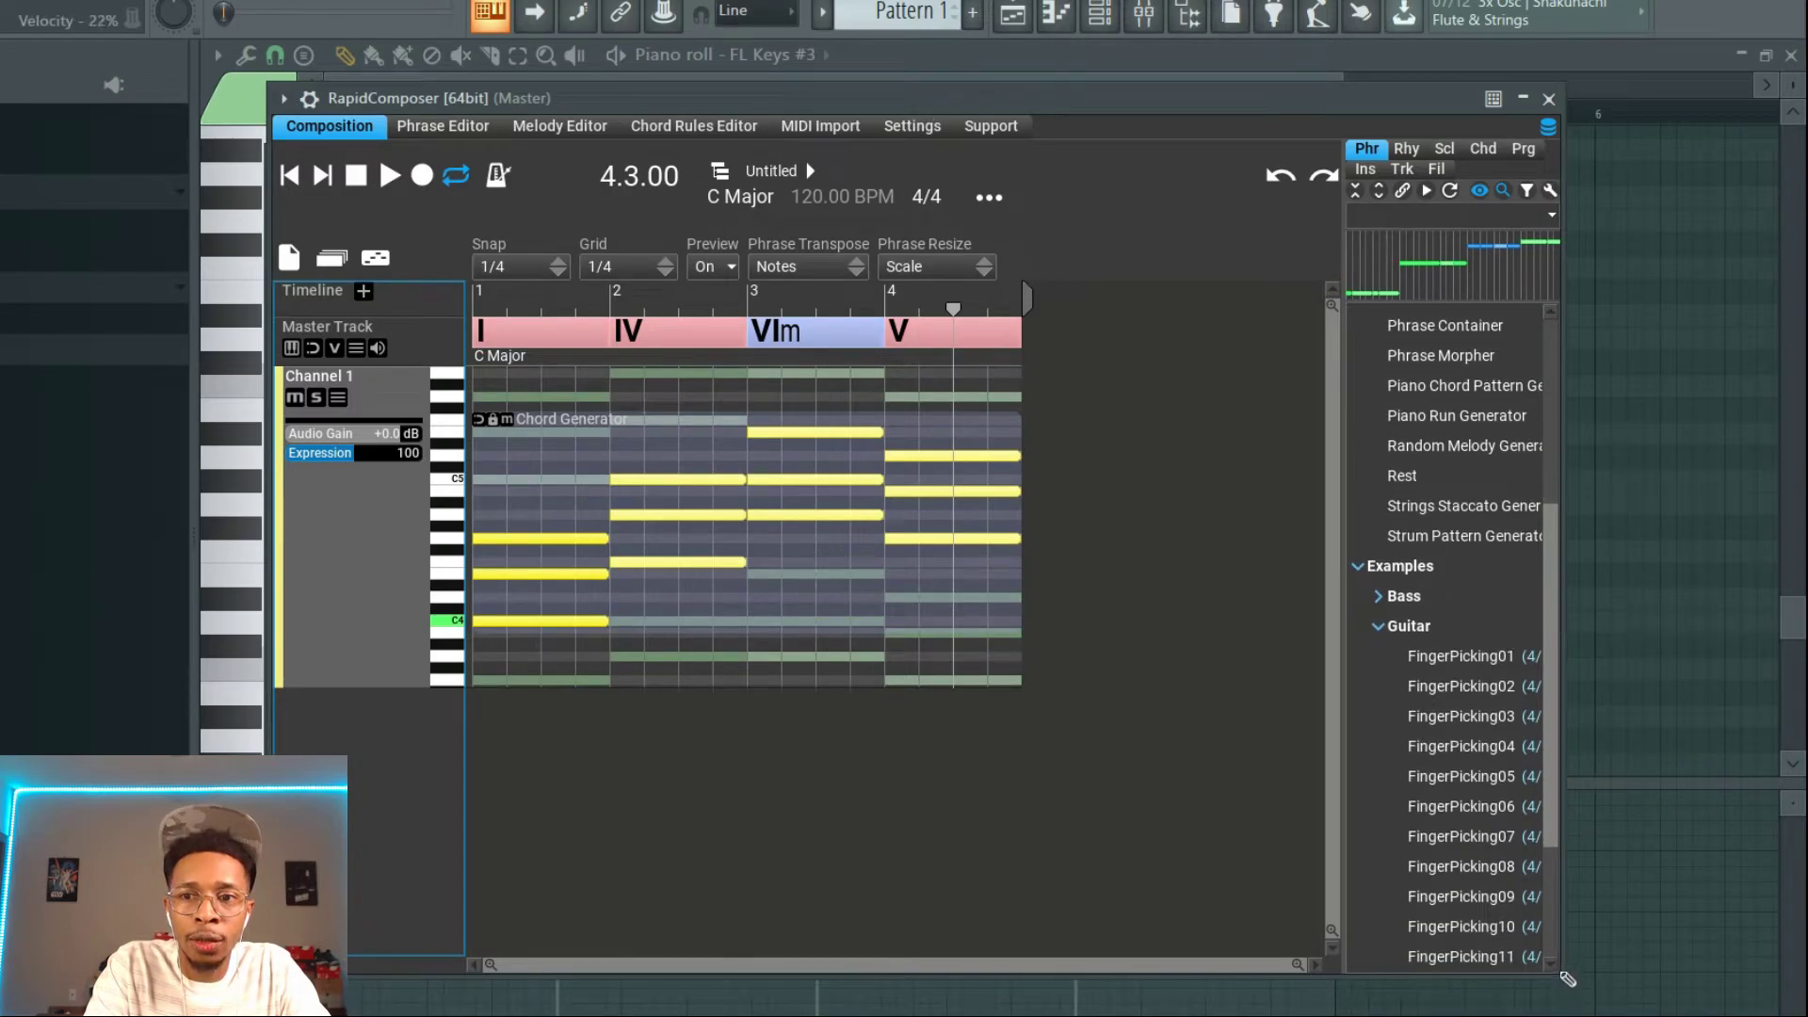
{"action": "left_click_drag", "start_coordinate": [1553, 966], "coordinate": [1712, 981]}
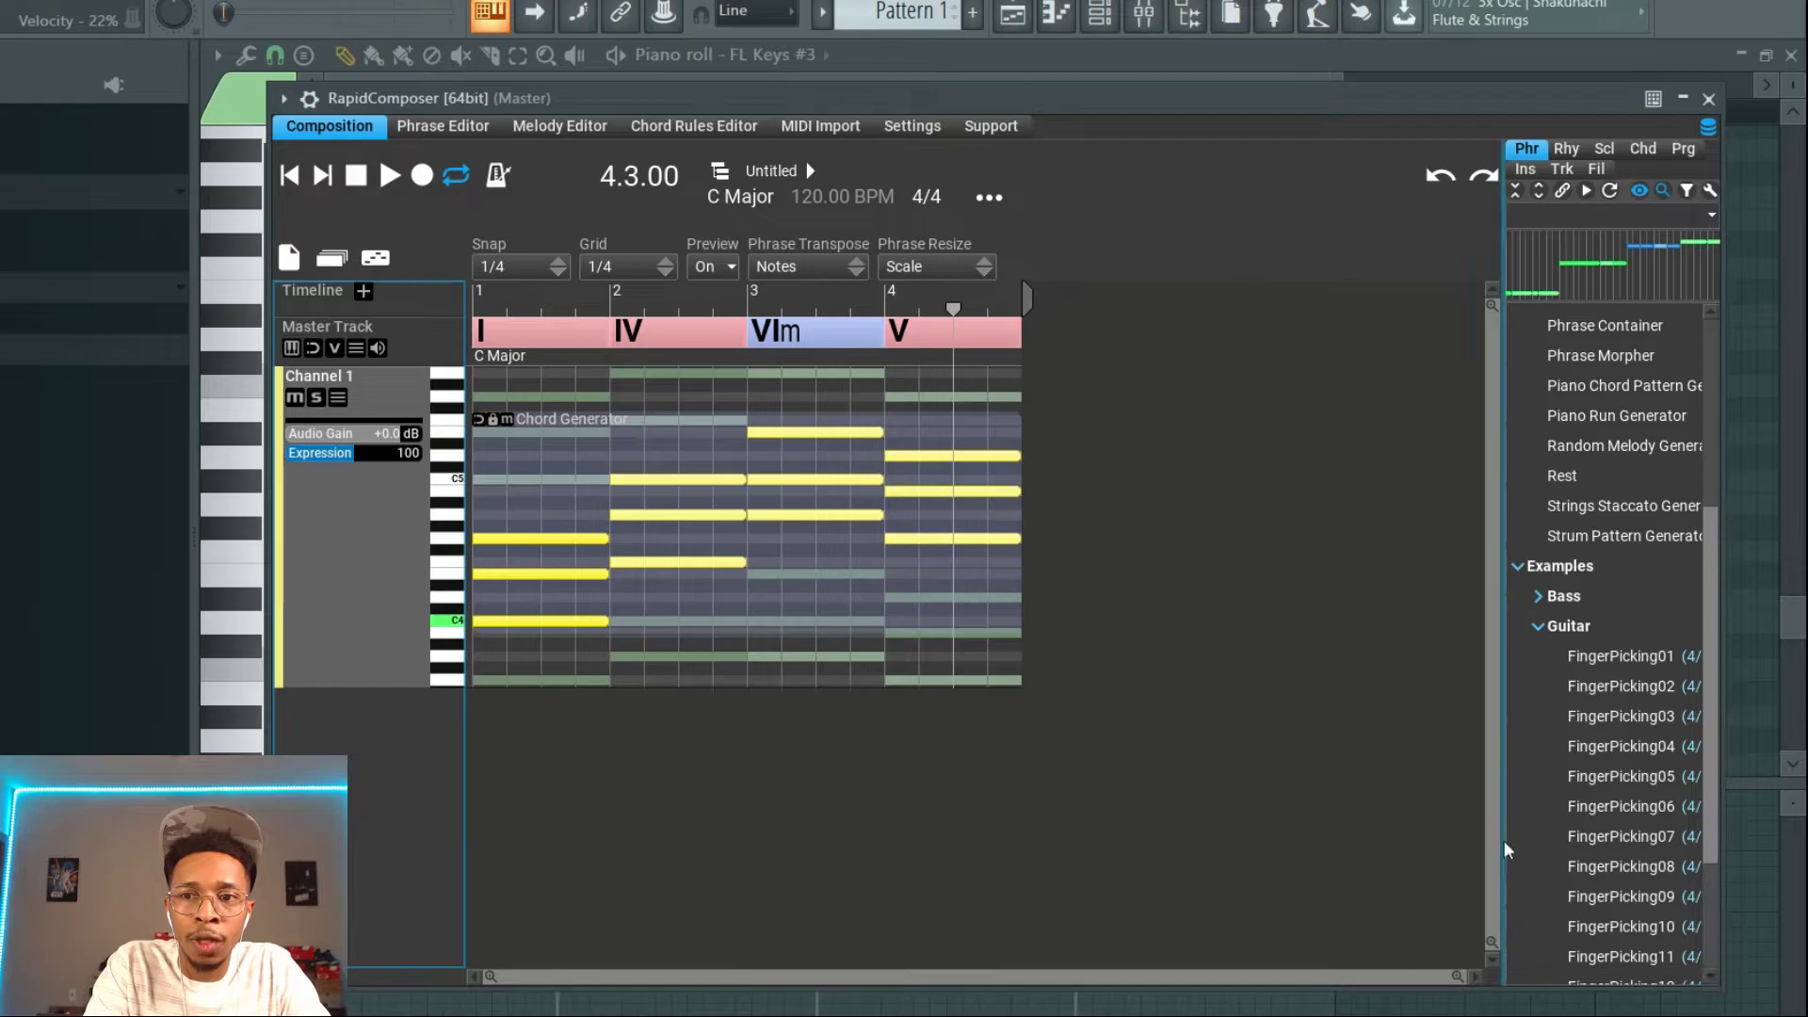
{"action": "left_click_drag", "start_coordinate": [1500, 865], "coordinate": [1432, 815]}
{"action": "scroll", "coordinate": [1509, 711], "scroll_direction": "down", "scroll_amount": 2}
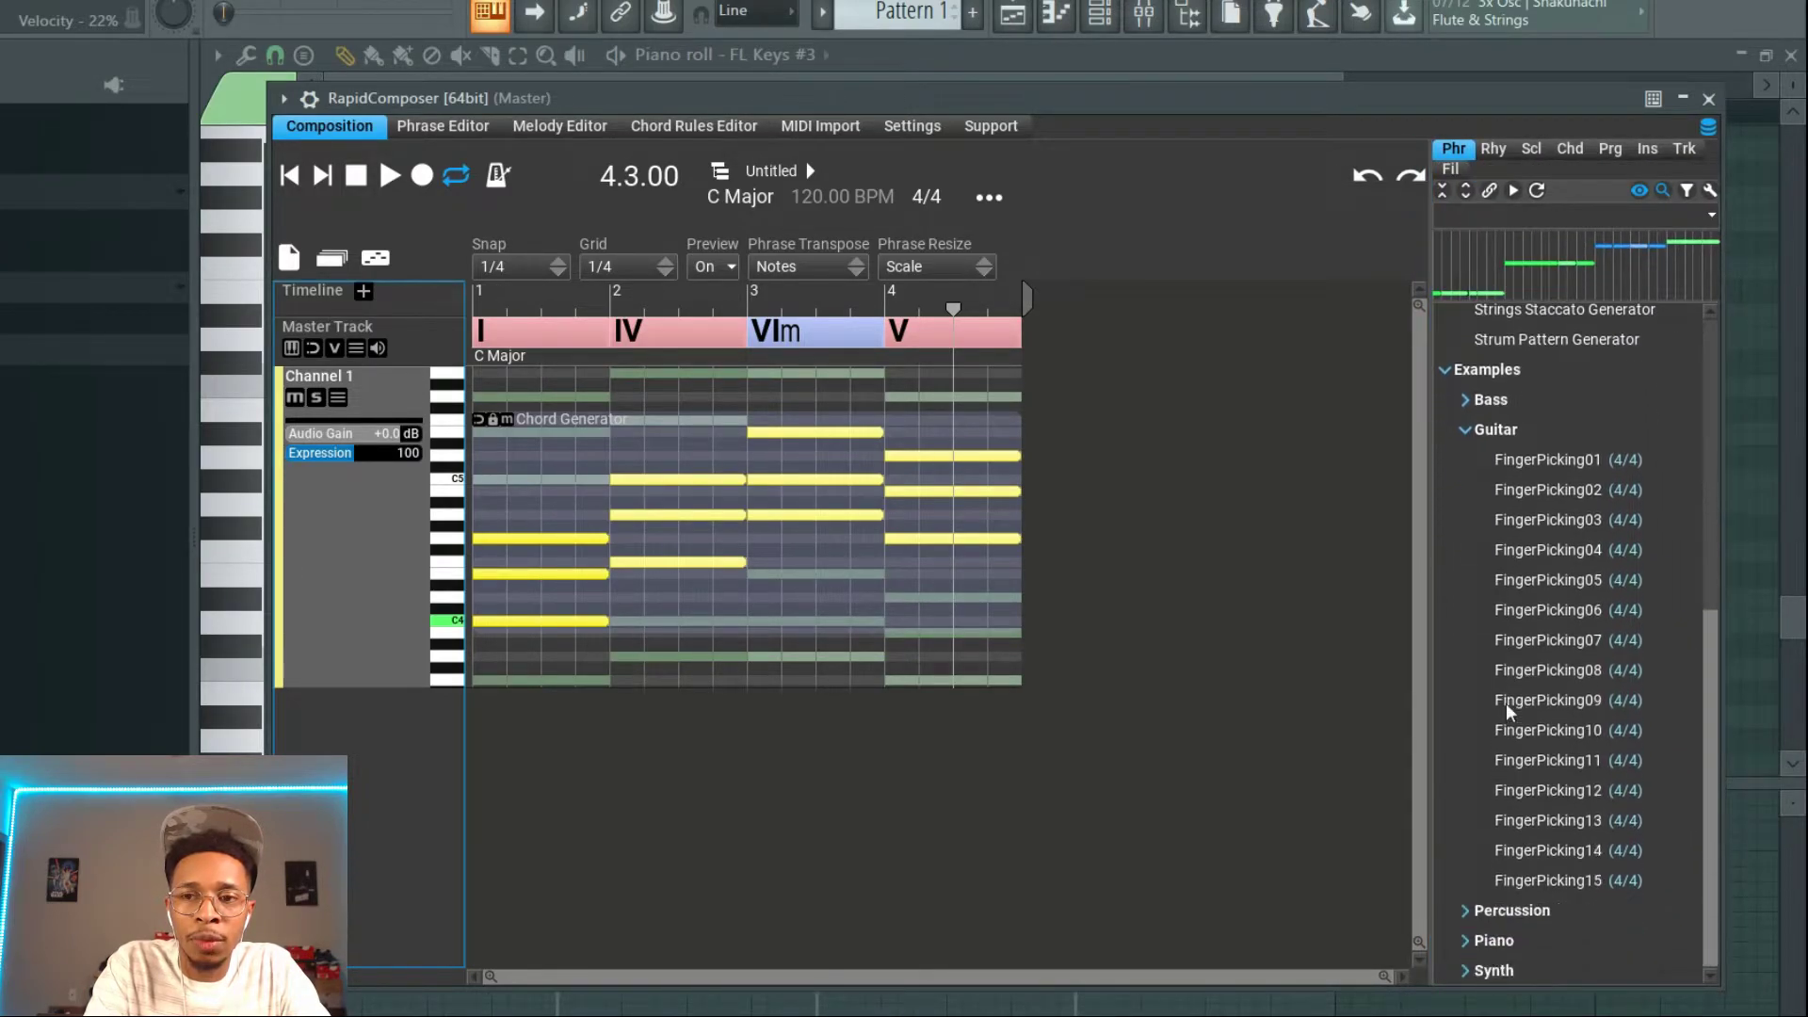
Preview FingerPicking01 and FingerPicking02, apply FingerPicking02 to Channel 1 and play the composition
{"action": "left_click", "coordinate": [1550, 461]}
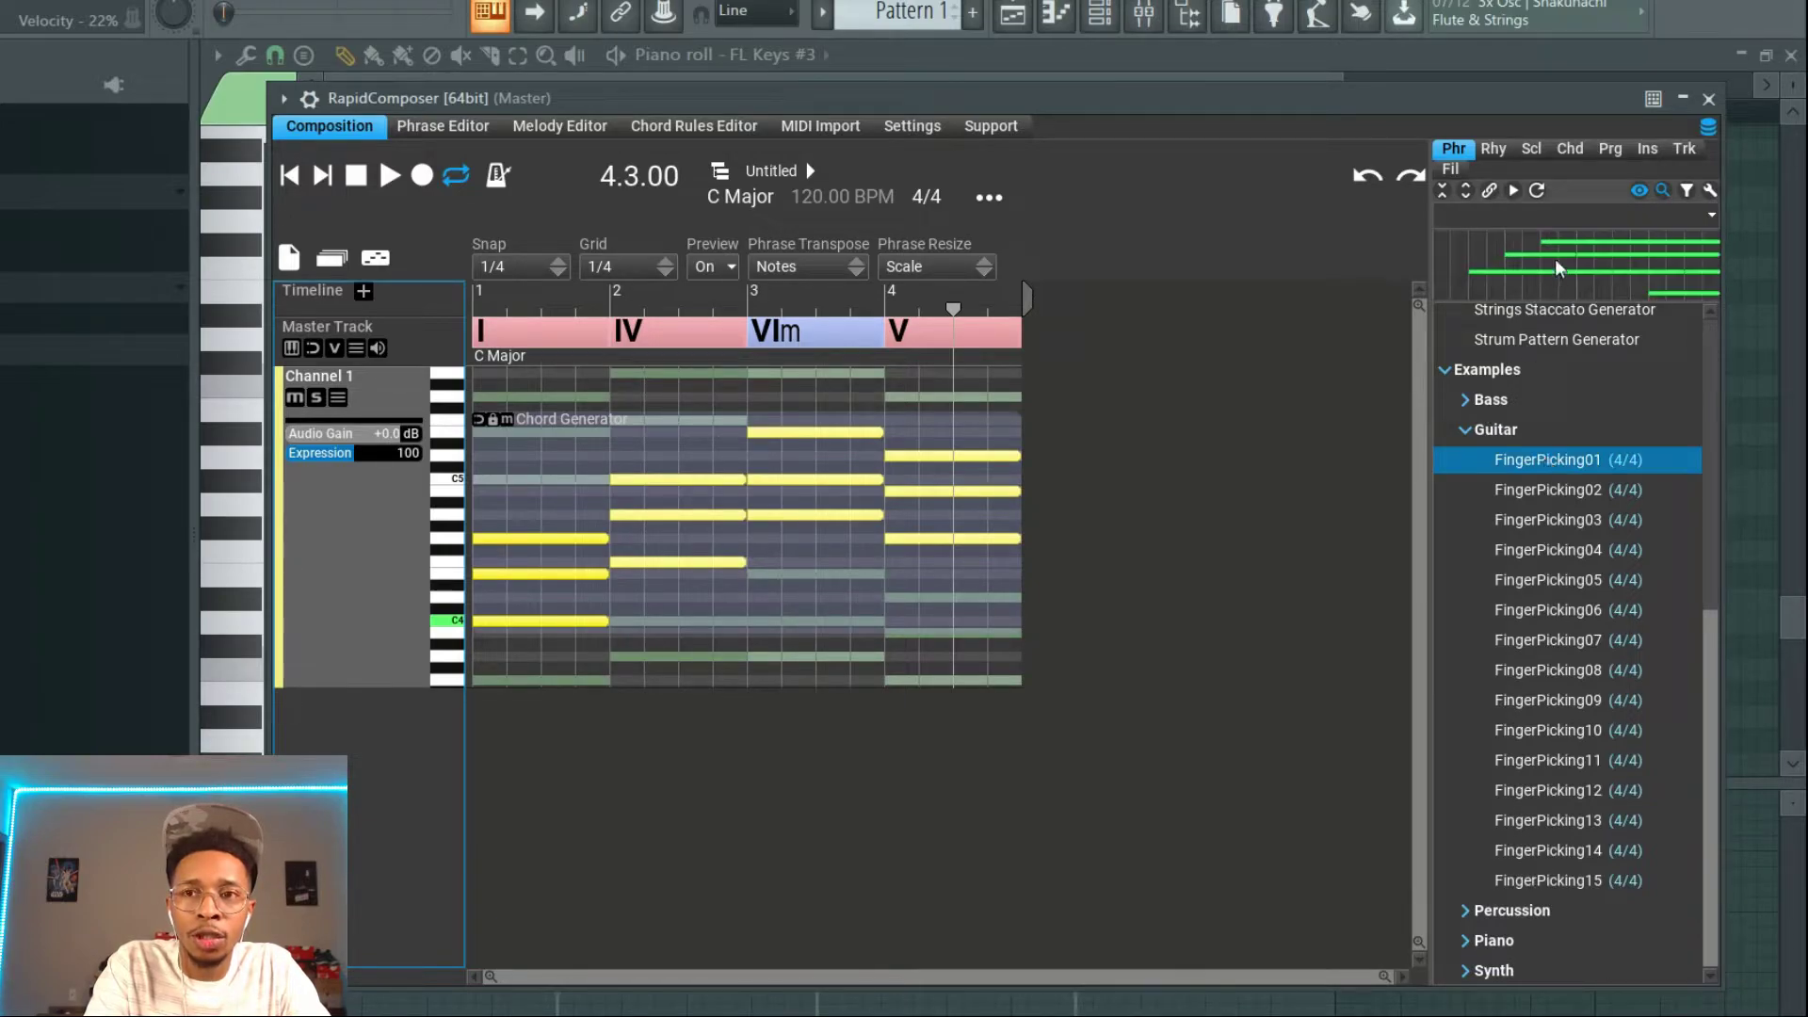
{"action": "left_click", "coordinate": [1489, 492]}
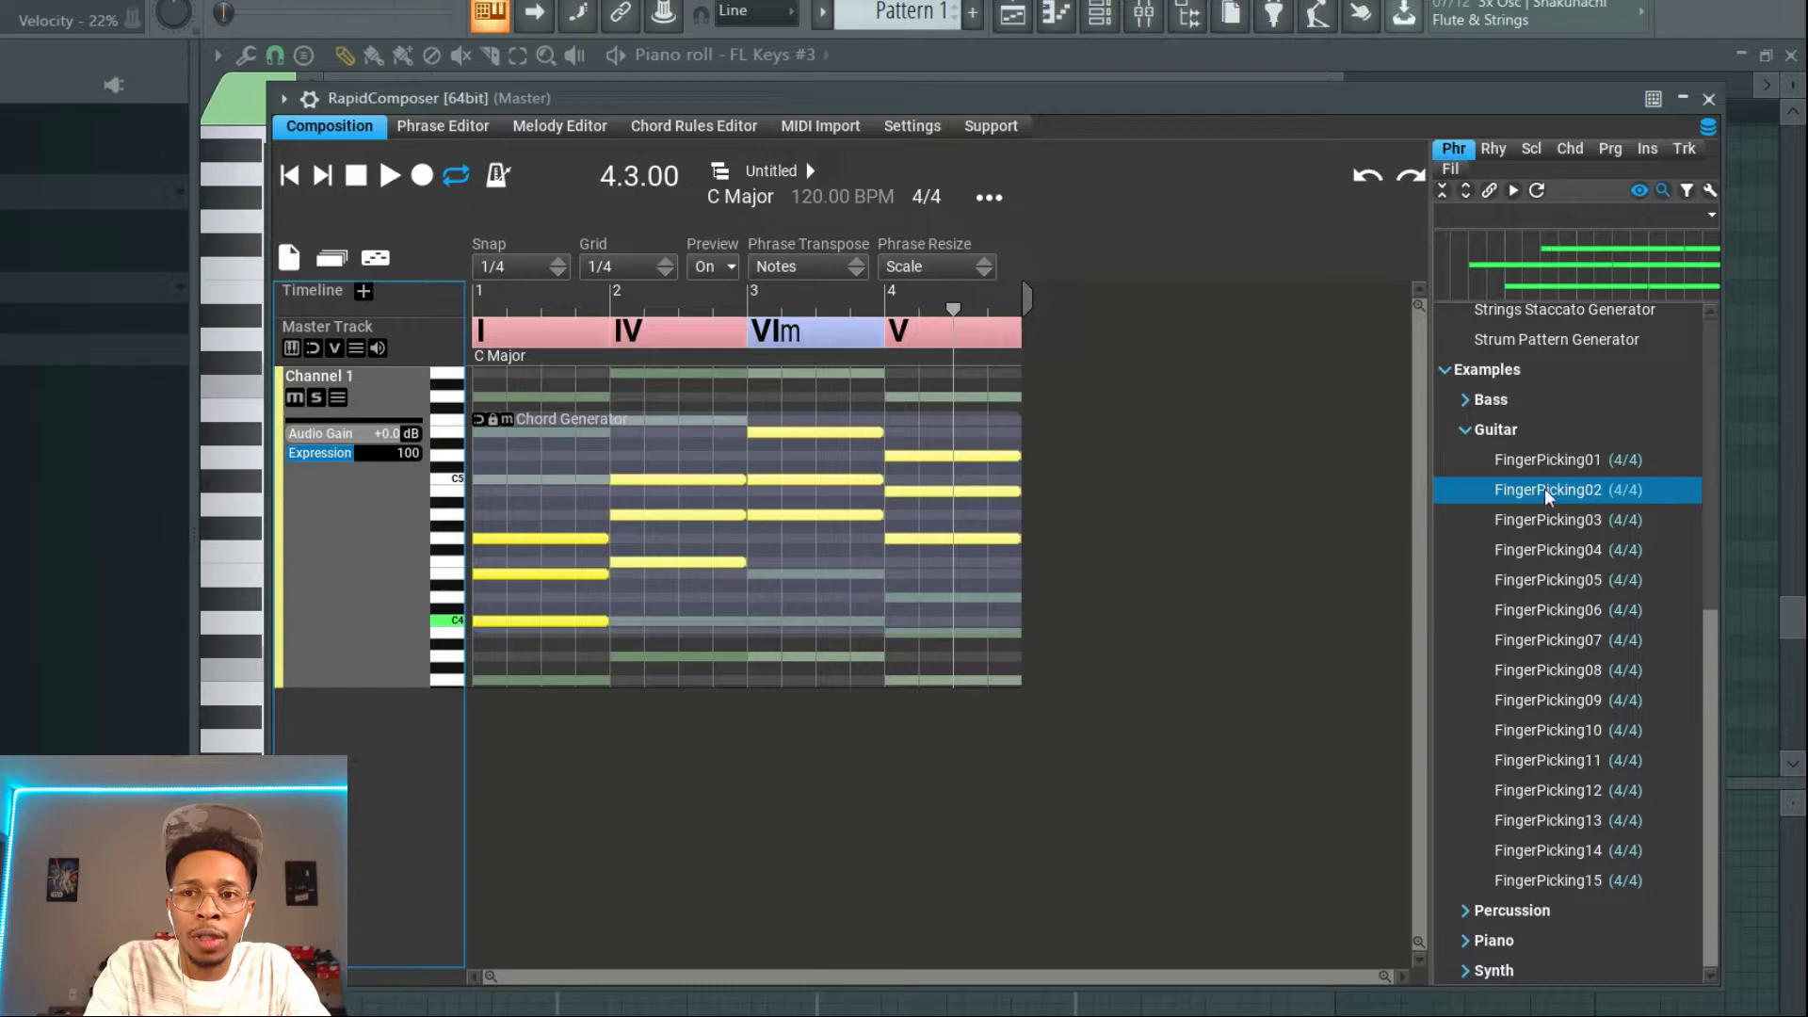
{"action": "left_click_drag", "start_coordinate": [1572, 494], "coordinate": [358, 576]}
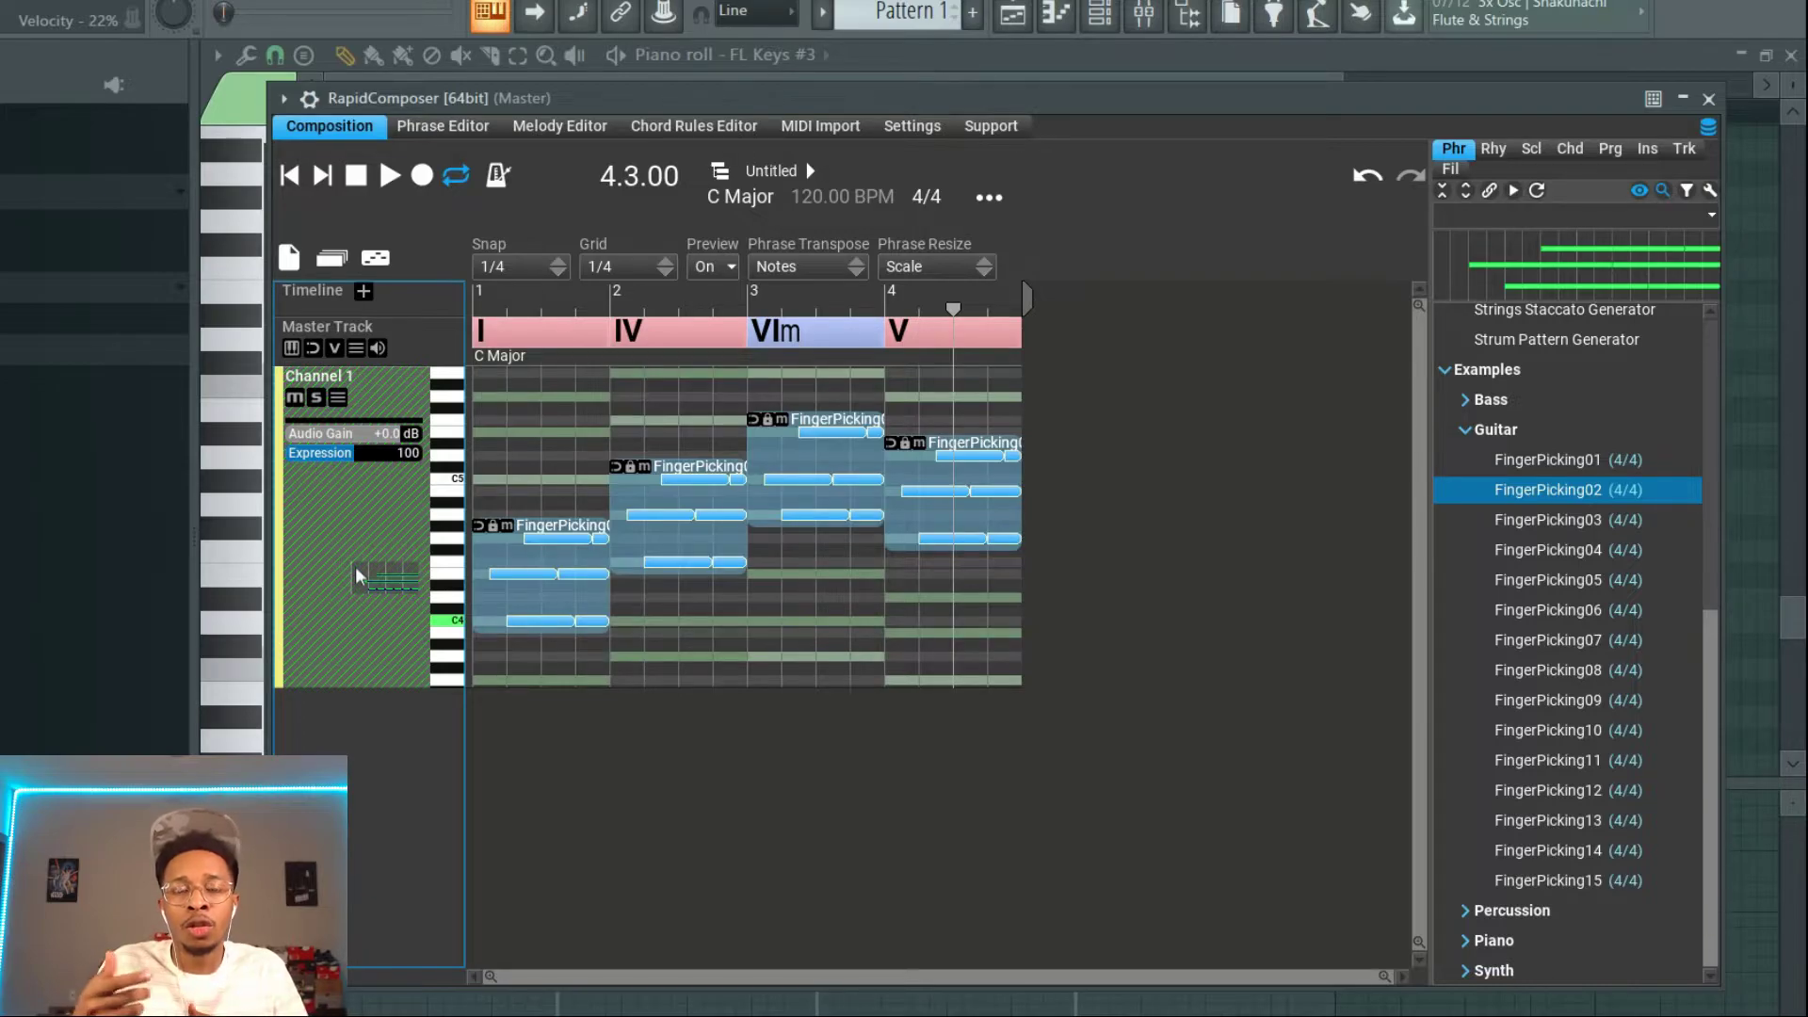
{"action": "left_click_drag", "start_coordinate": [358, 576], "coordinate": [394, 292]}
{"action": "left_click", "coordinate": [389, 176]}
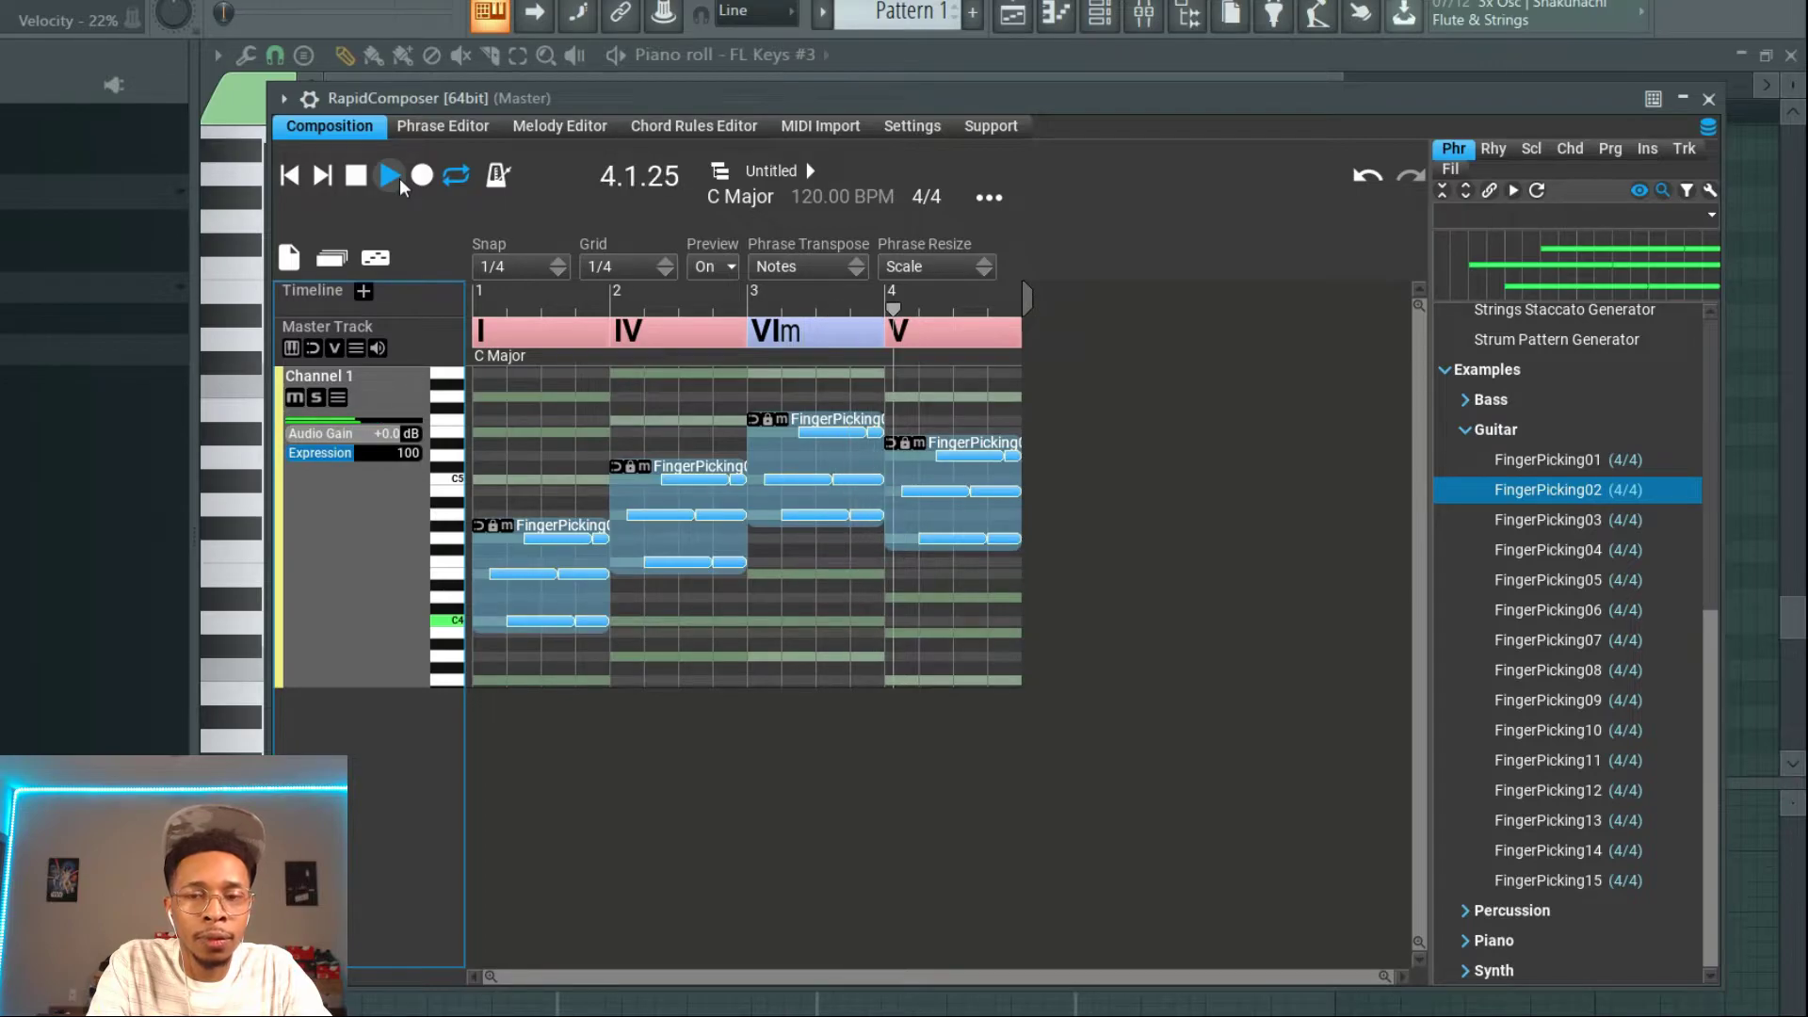
{"action": "left_click", "coordinate": [356, 176]}
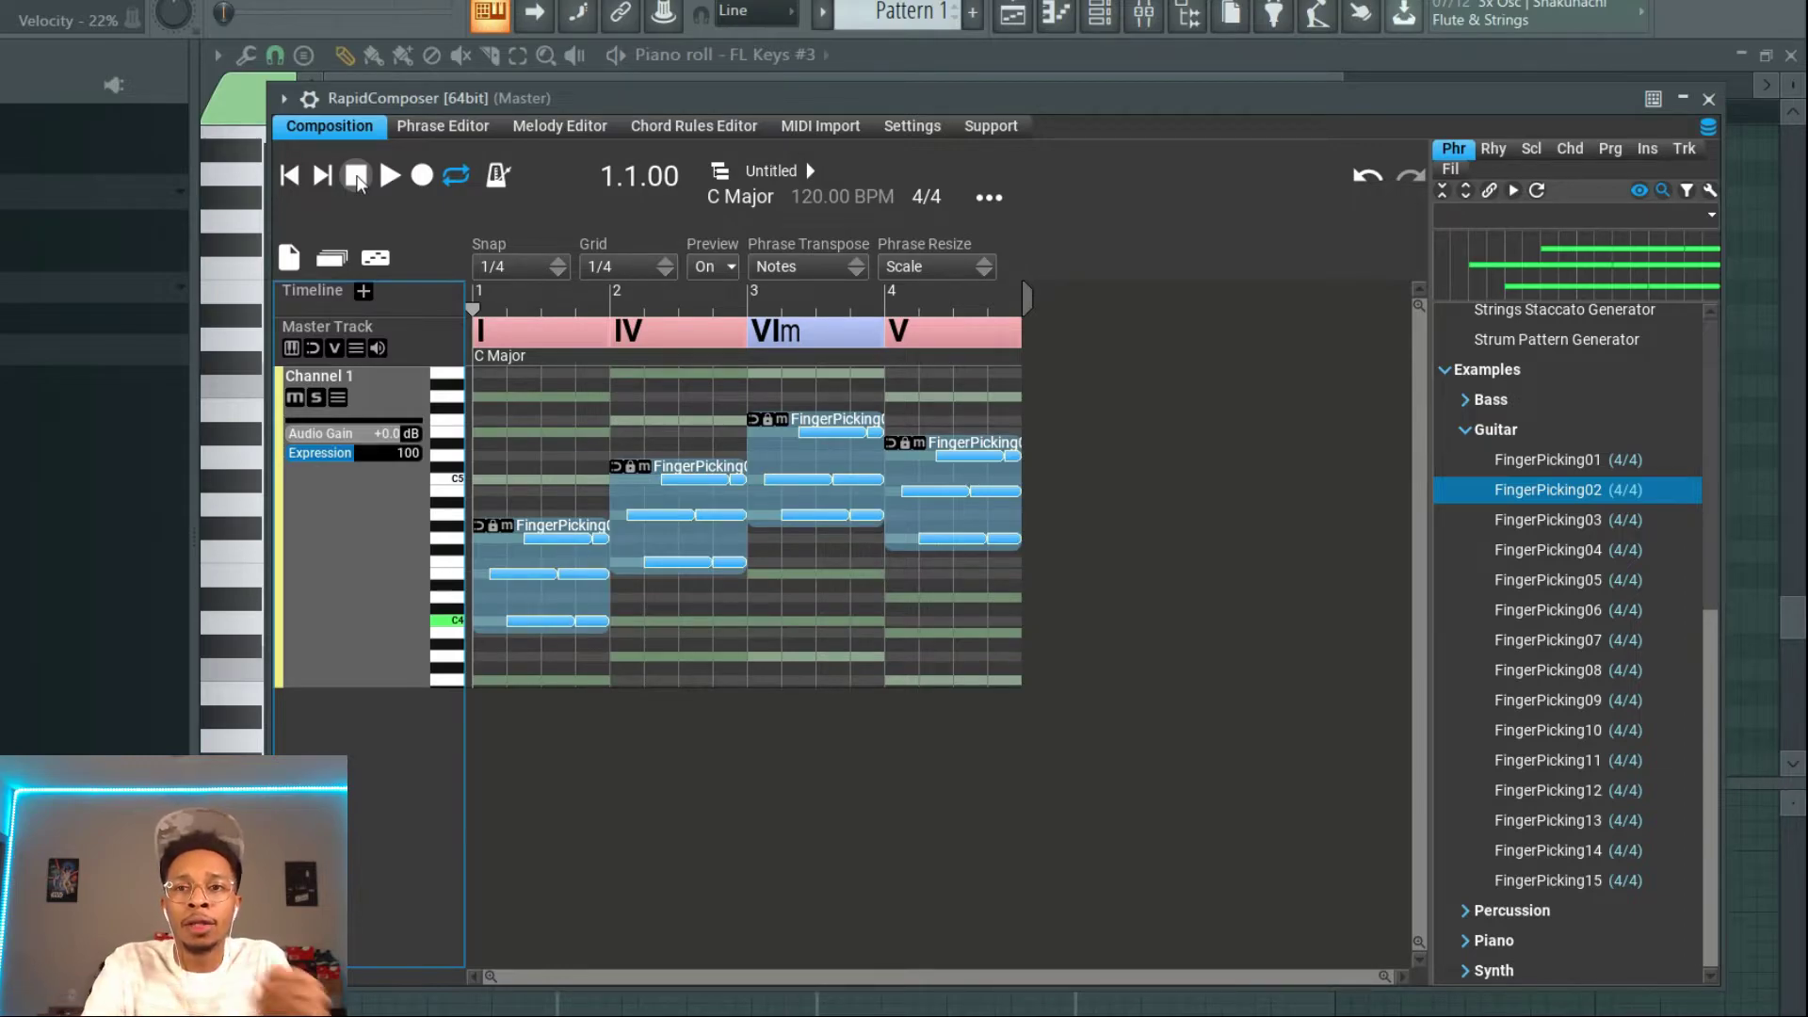
Collapse the Guitar examples, expand the Piano examples and preview the PianoFunk17, PianoFunk14 and PianoFunk11 phrases
{"action": "left_click", "coordinate": [1473, 432]}
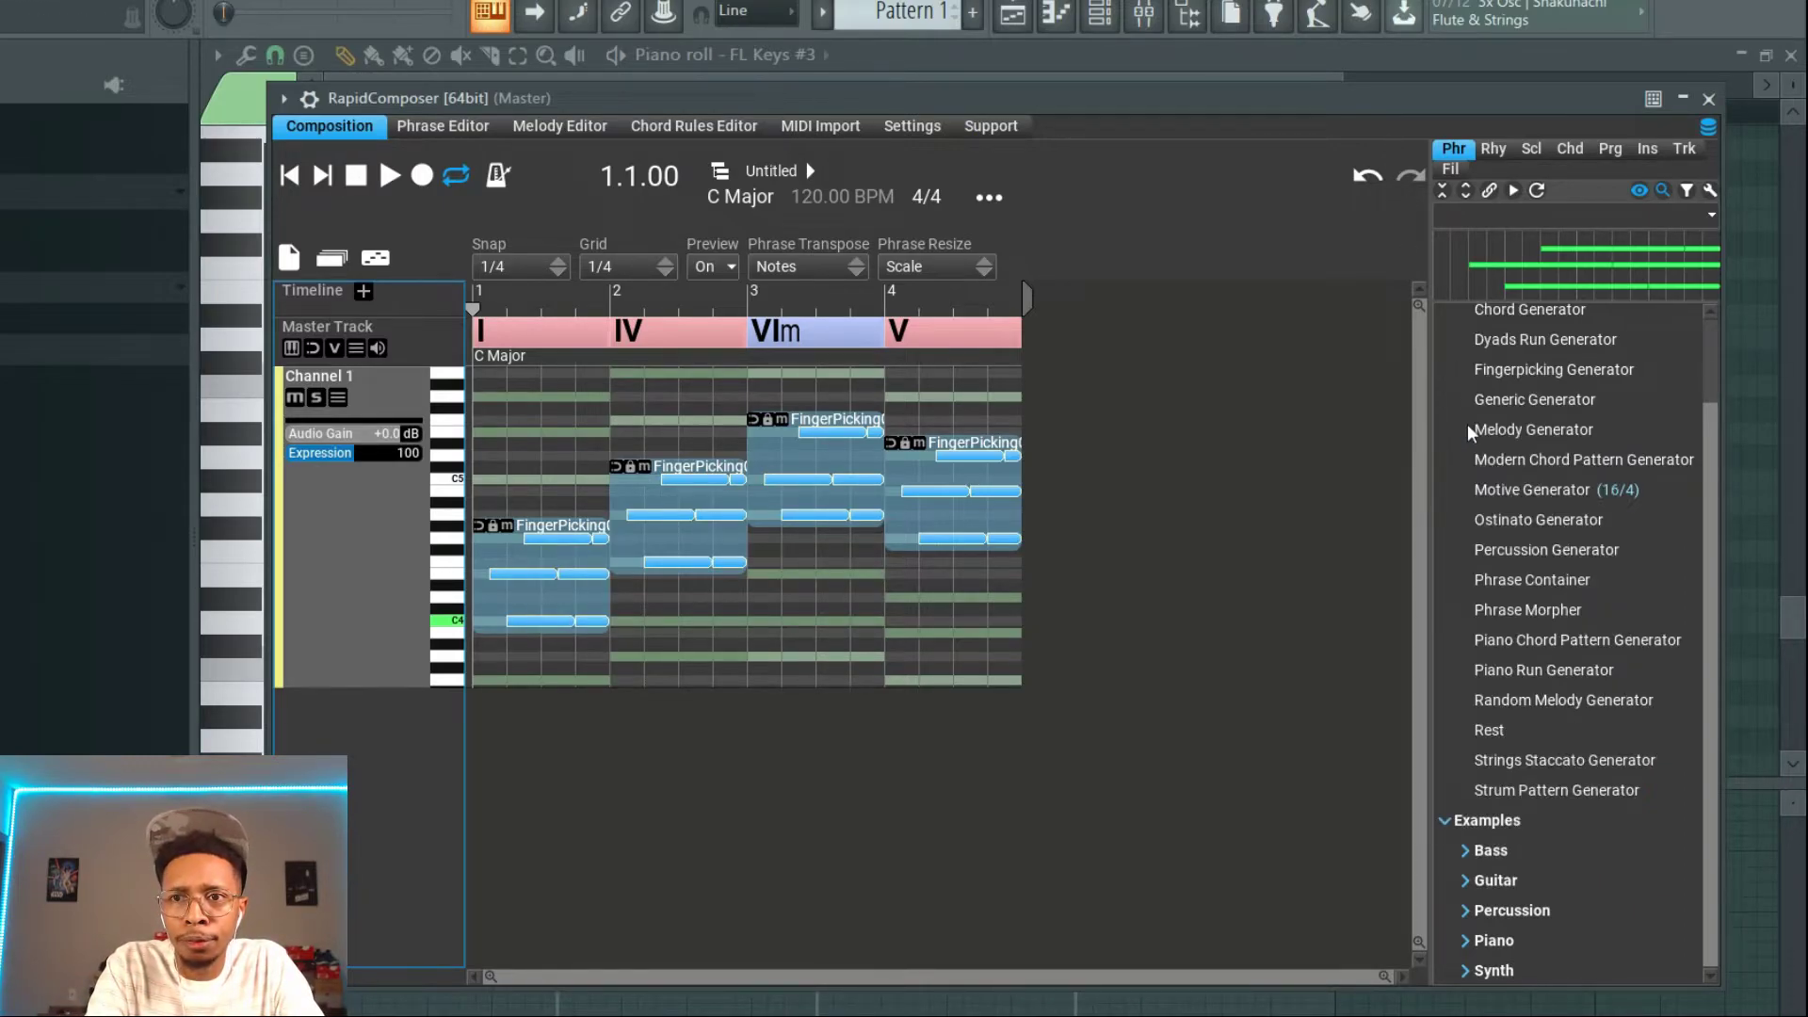
{"action": "left_click", "coordinate": [1466, 941]}
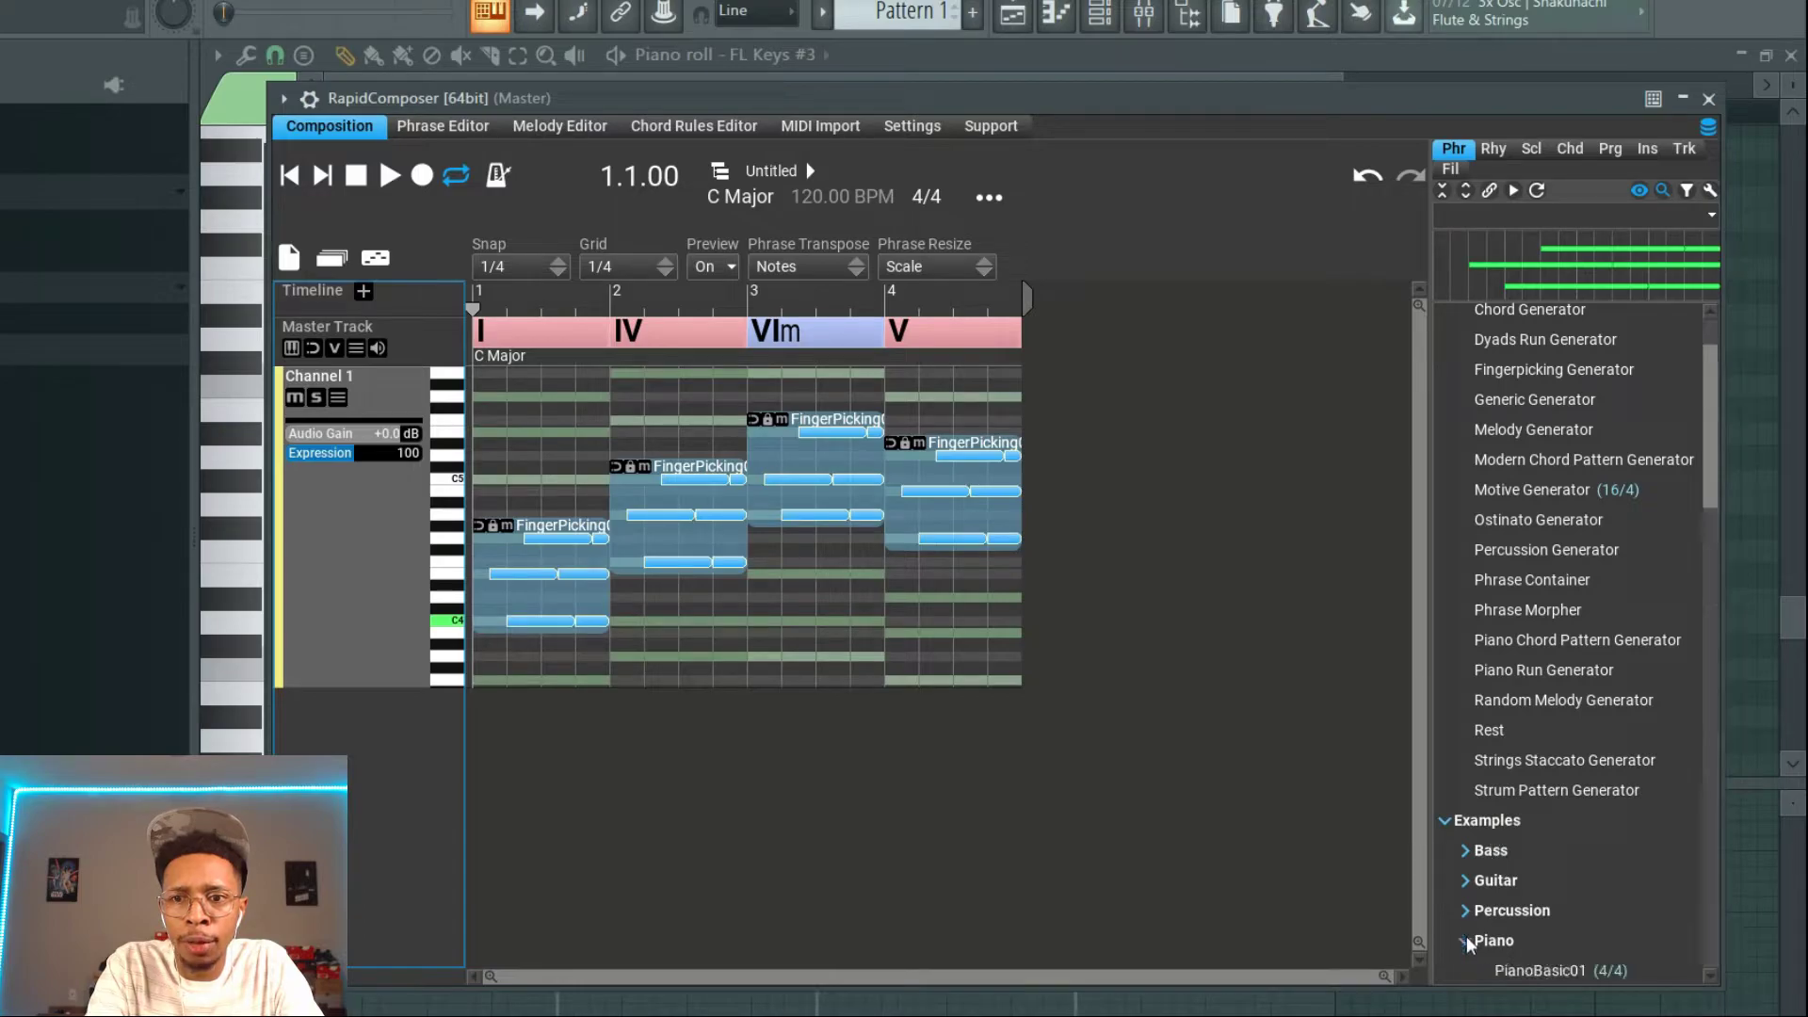
{"action": "scroll", "coordinate": [1507, 645], "scroll_direction": "down", "scroll_amount": 15}
{"action": "scroll", "coordinate": [1521, 603], "scroll_direction": "down", "scroll_amount": 4}
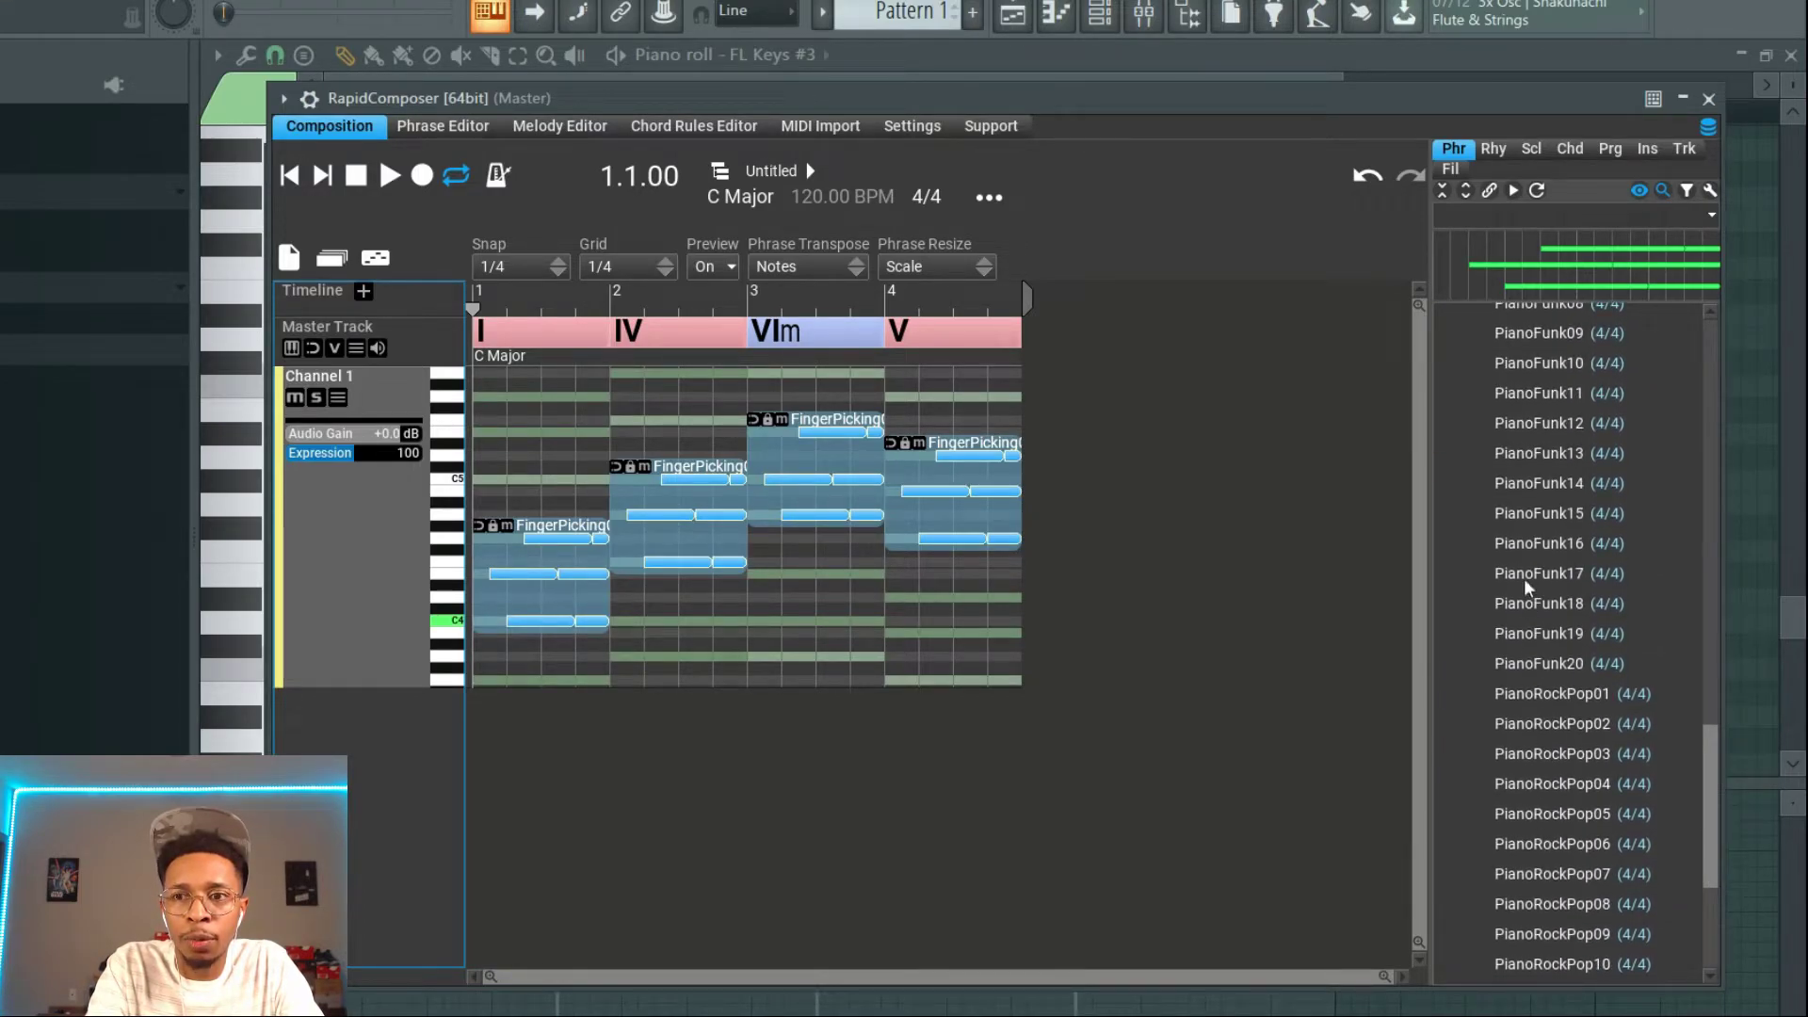
{"action": "left_click", "coordinate": [1473, 577]}
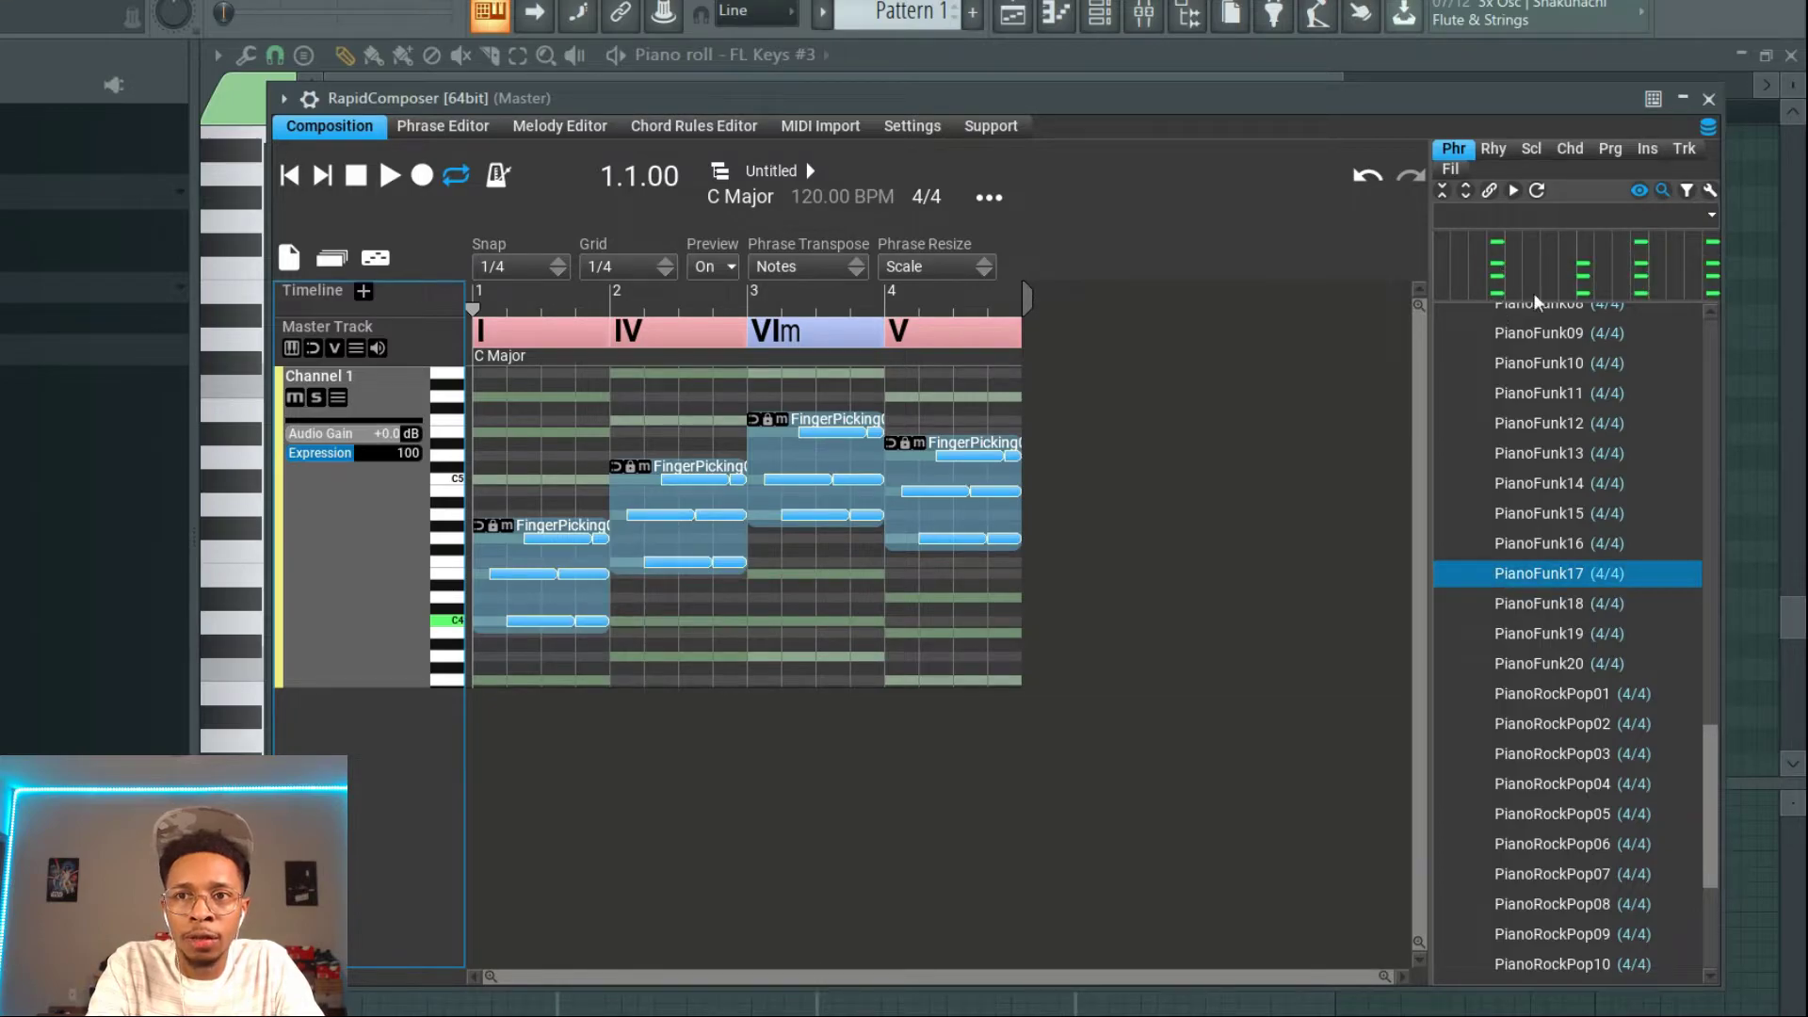
{"action": "left_click", "coordinate": [1462, 490]}
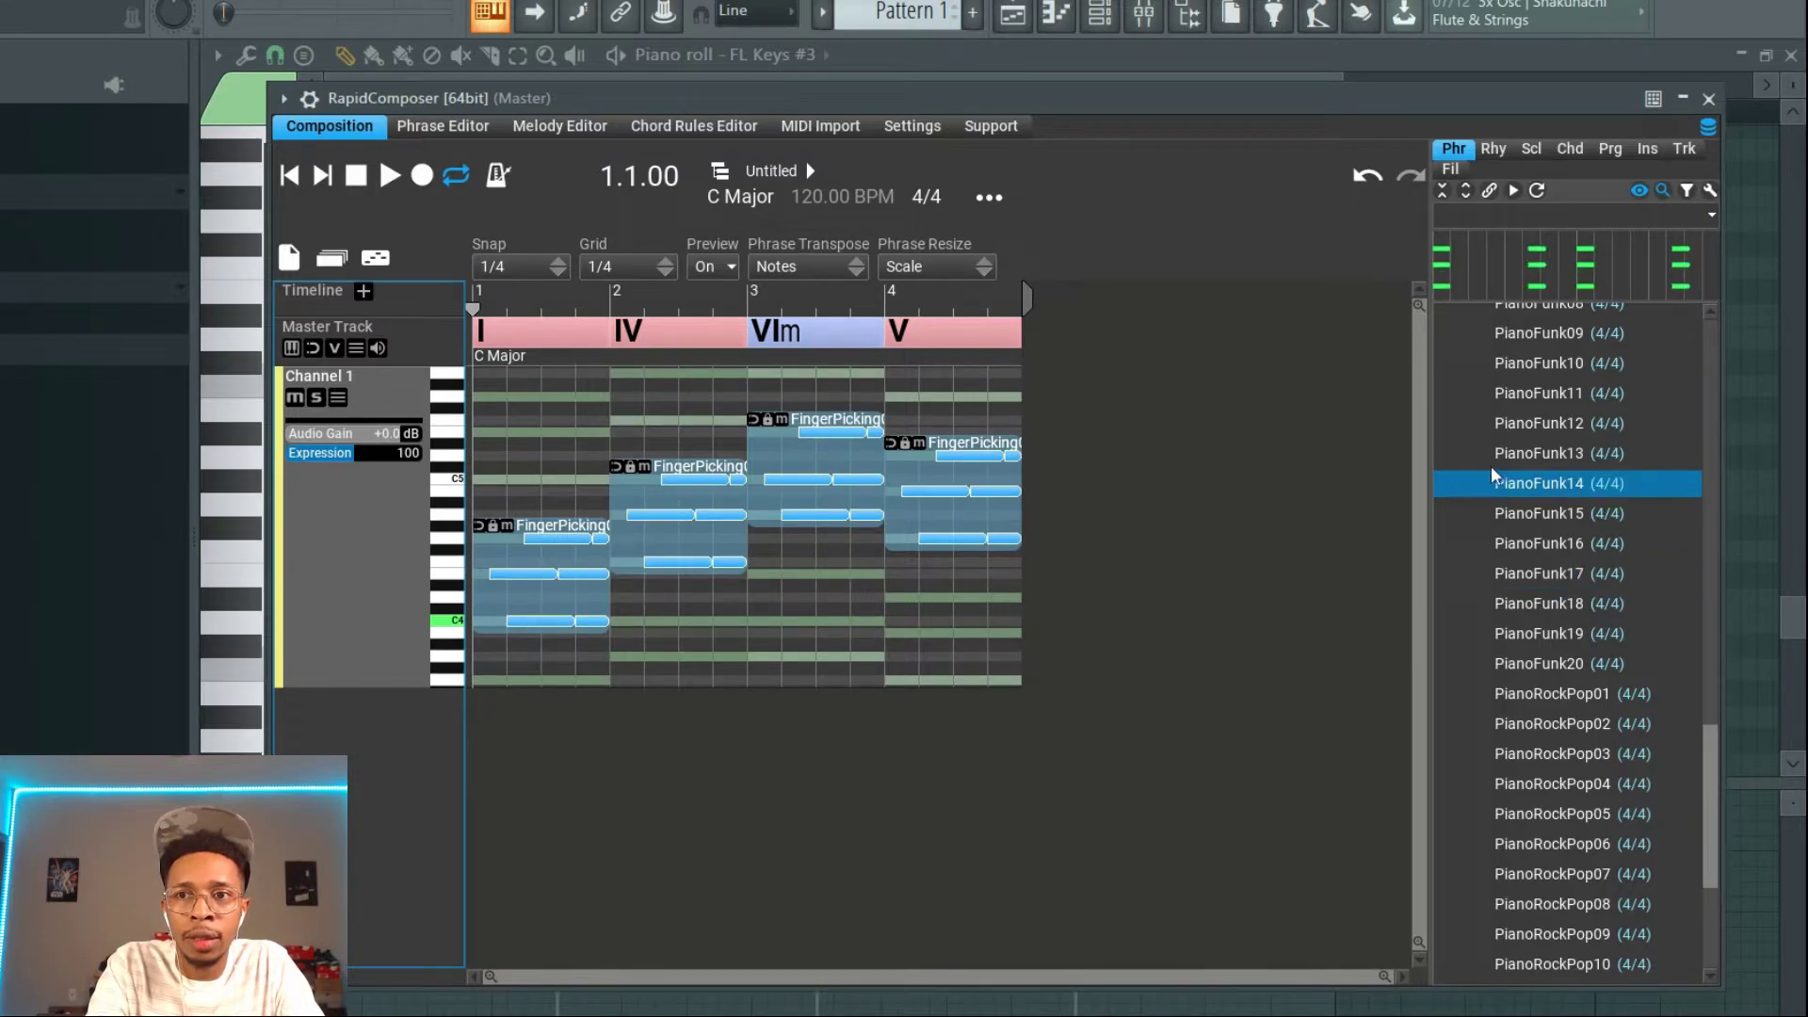
{"action": "left_click", "coordinate": [1473, 390]}
{"action": "scroll", "coordinate": [1507, 405], "scroll_direction": "up", "scroll_amount": 1}
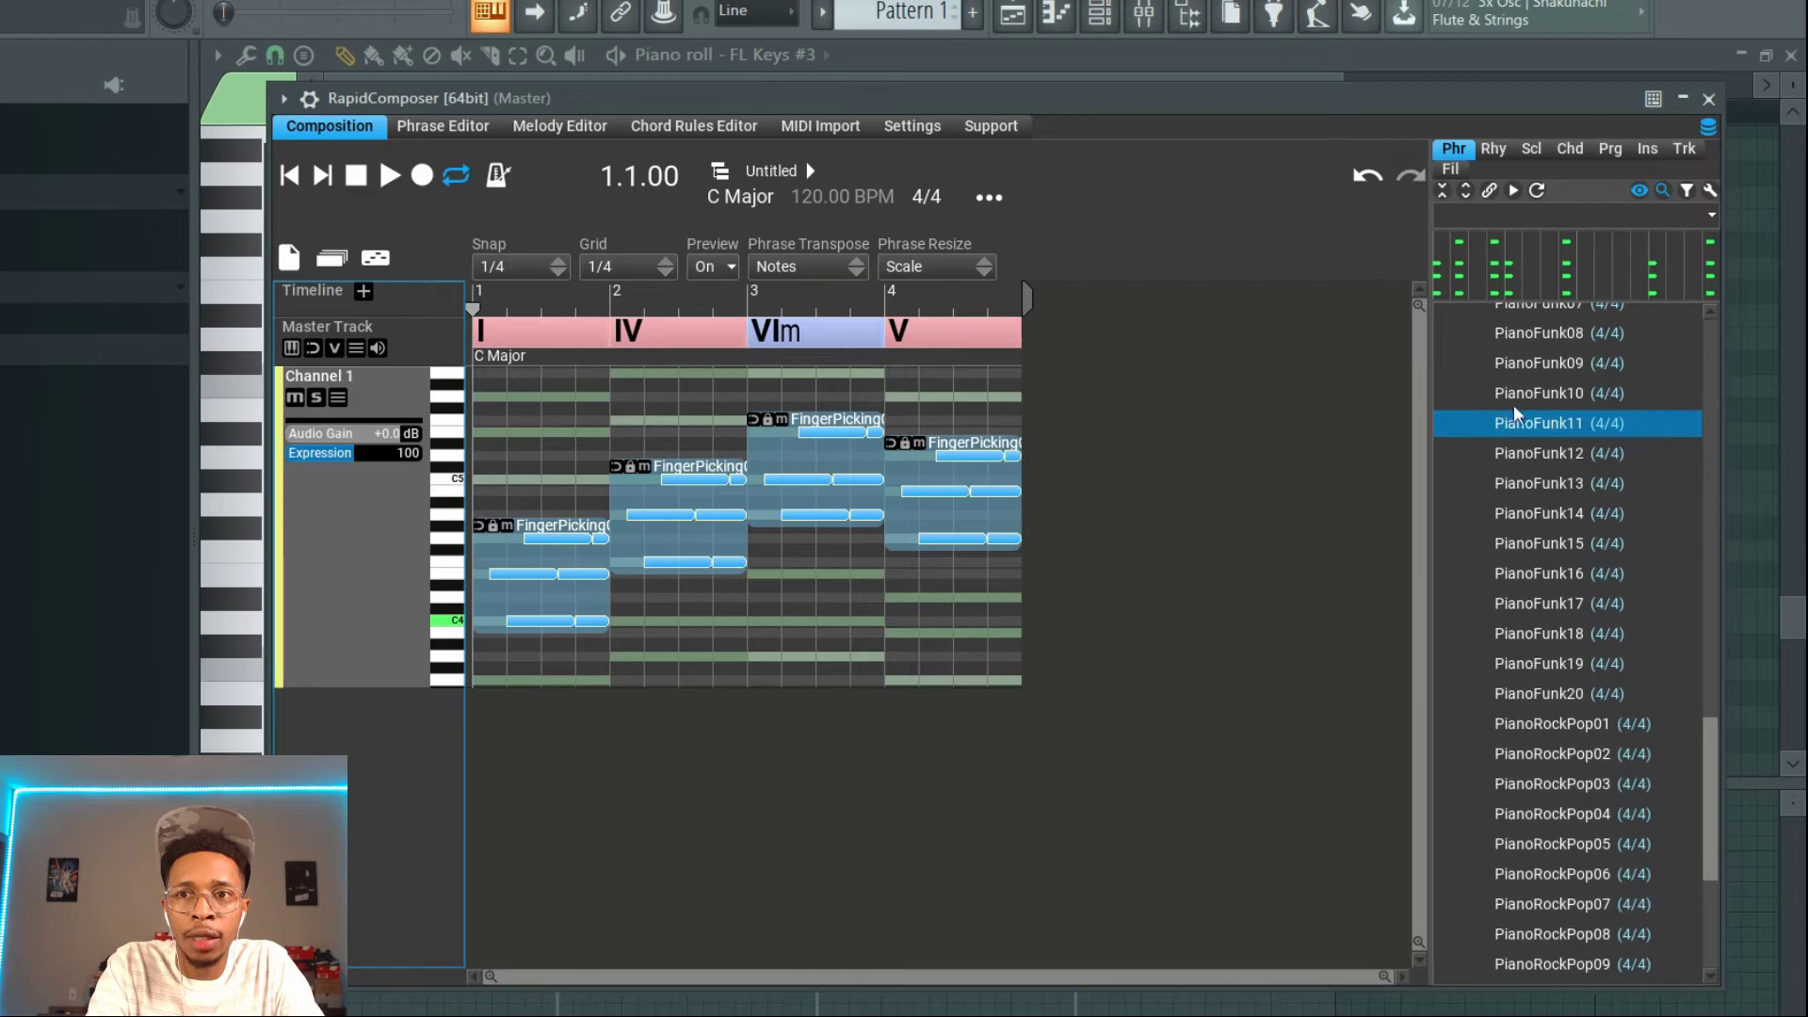
Apply the PianoFunk11 phrase to Channel 1 and play the progression with it
{"action": "left_click_drag", "start_coordinate": [1526, 438], "coordinate": [888, 443]}
{"action": "left_click_drag", "start_coordinate": [364, 546], "coordinate": [365, 546]}
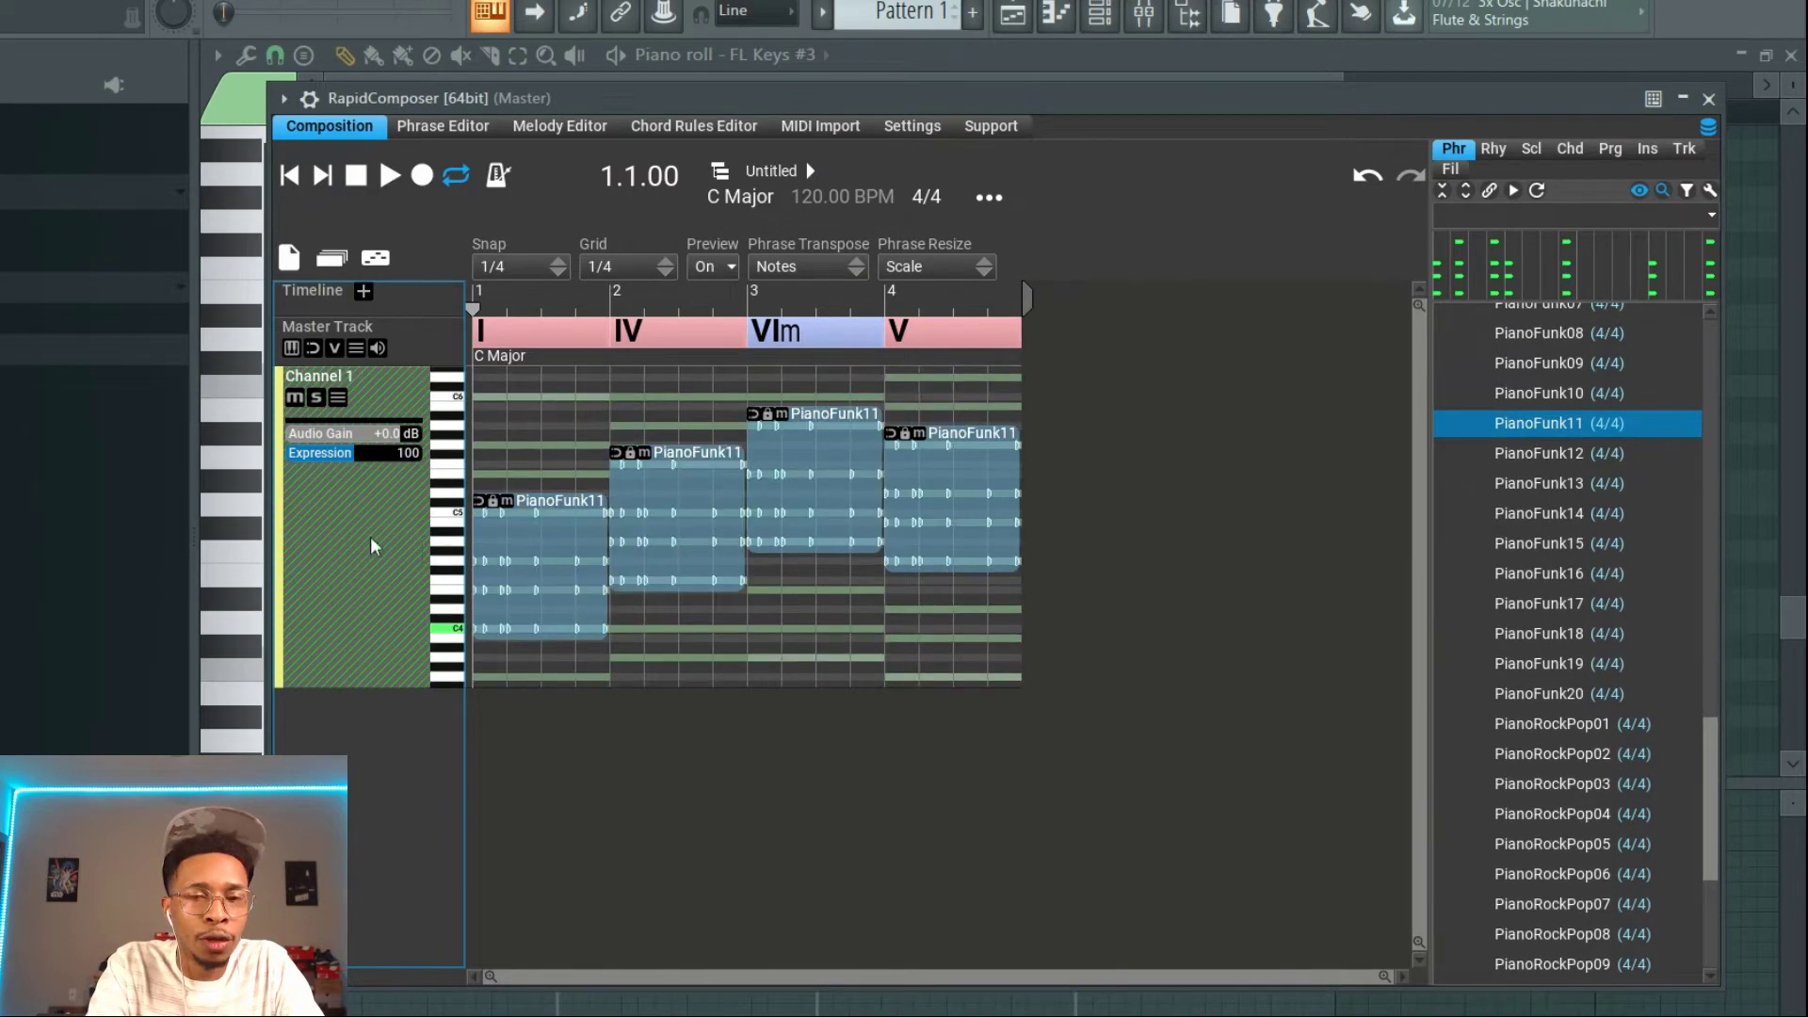
{"action": "left_click", "coordinate": [388, 176]}
{"action": "left_click", "coordinate": [358, 179]}
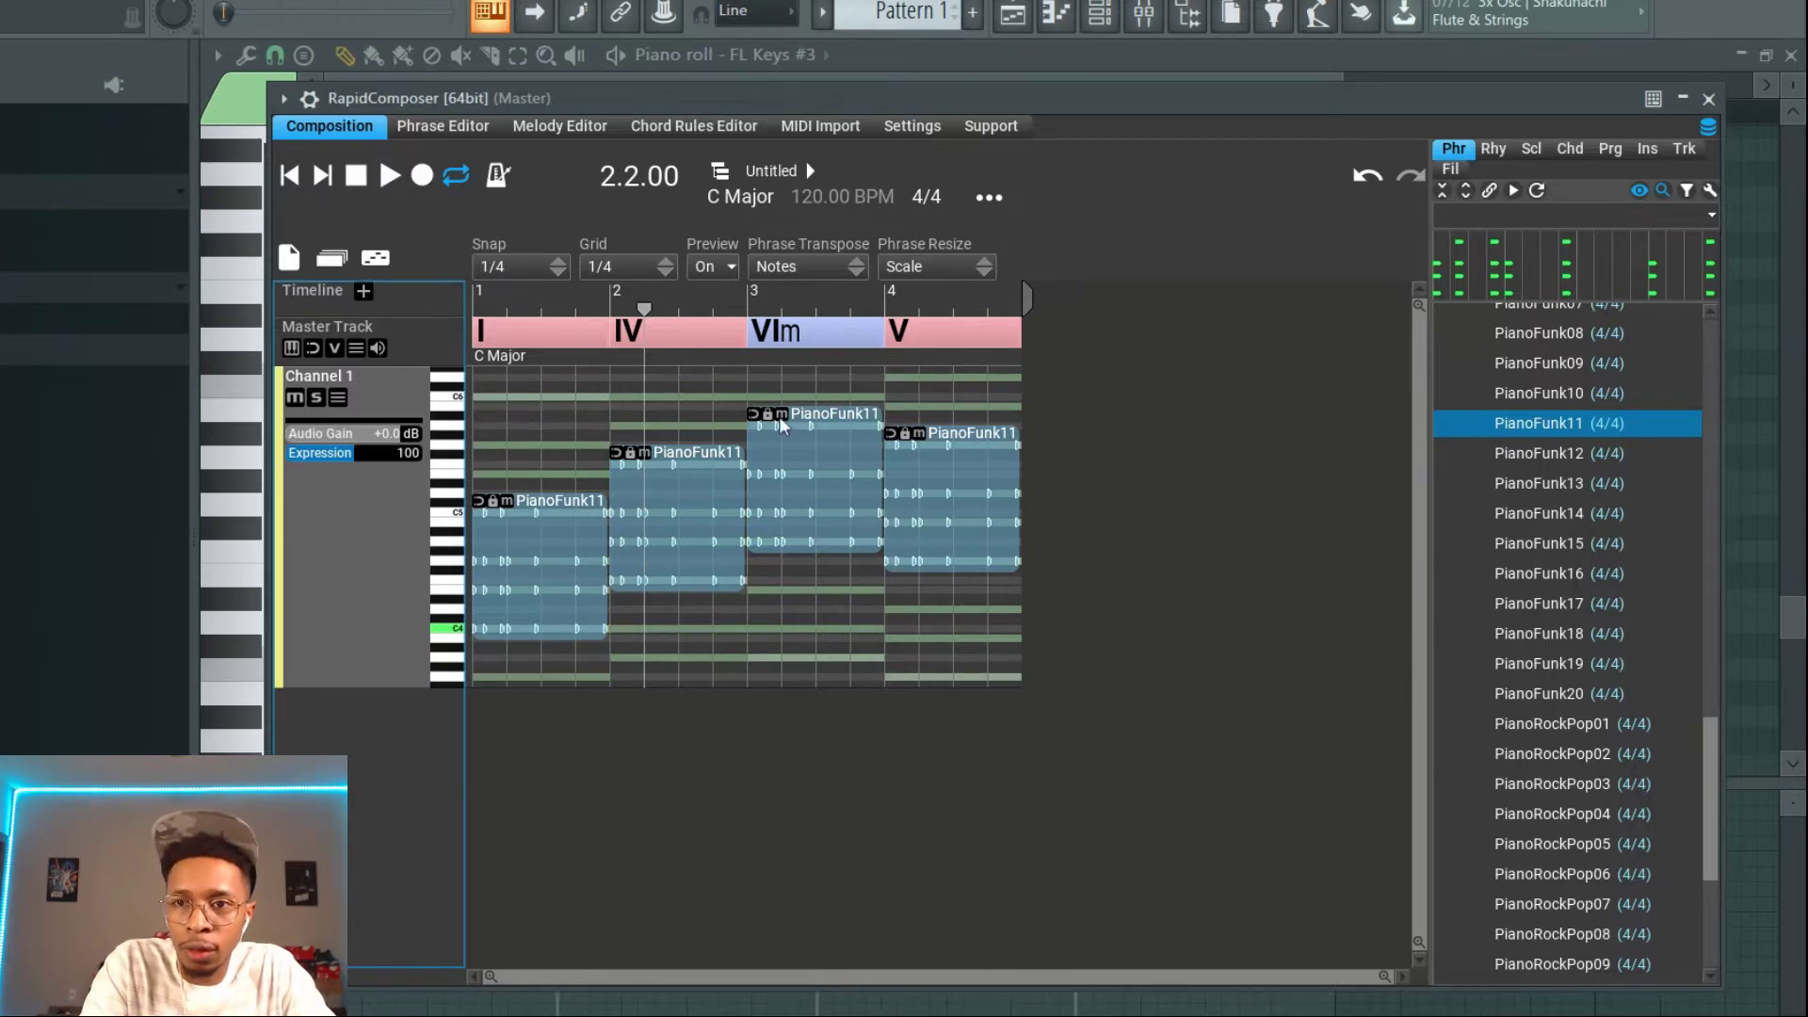
Find the PianoBasic09 phrase among the Piano examples, apply it to Channel 1 and play the composition
{"action": "scroll", "coordinate": [1713, 810], "scroll_direction": "down", "scroll_amount": 2}
{"action": "scroll", "coordinate": [1713, 810], "scroll_direction": "down", "scroll_amount": 3}
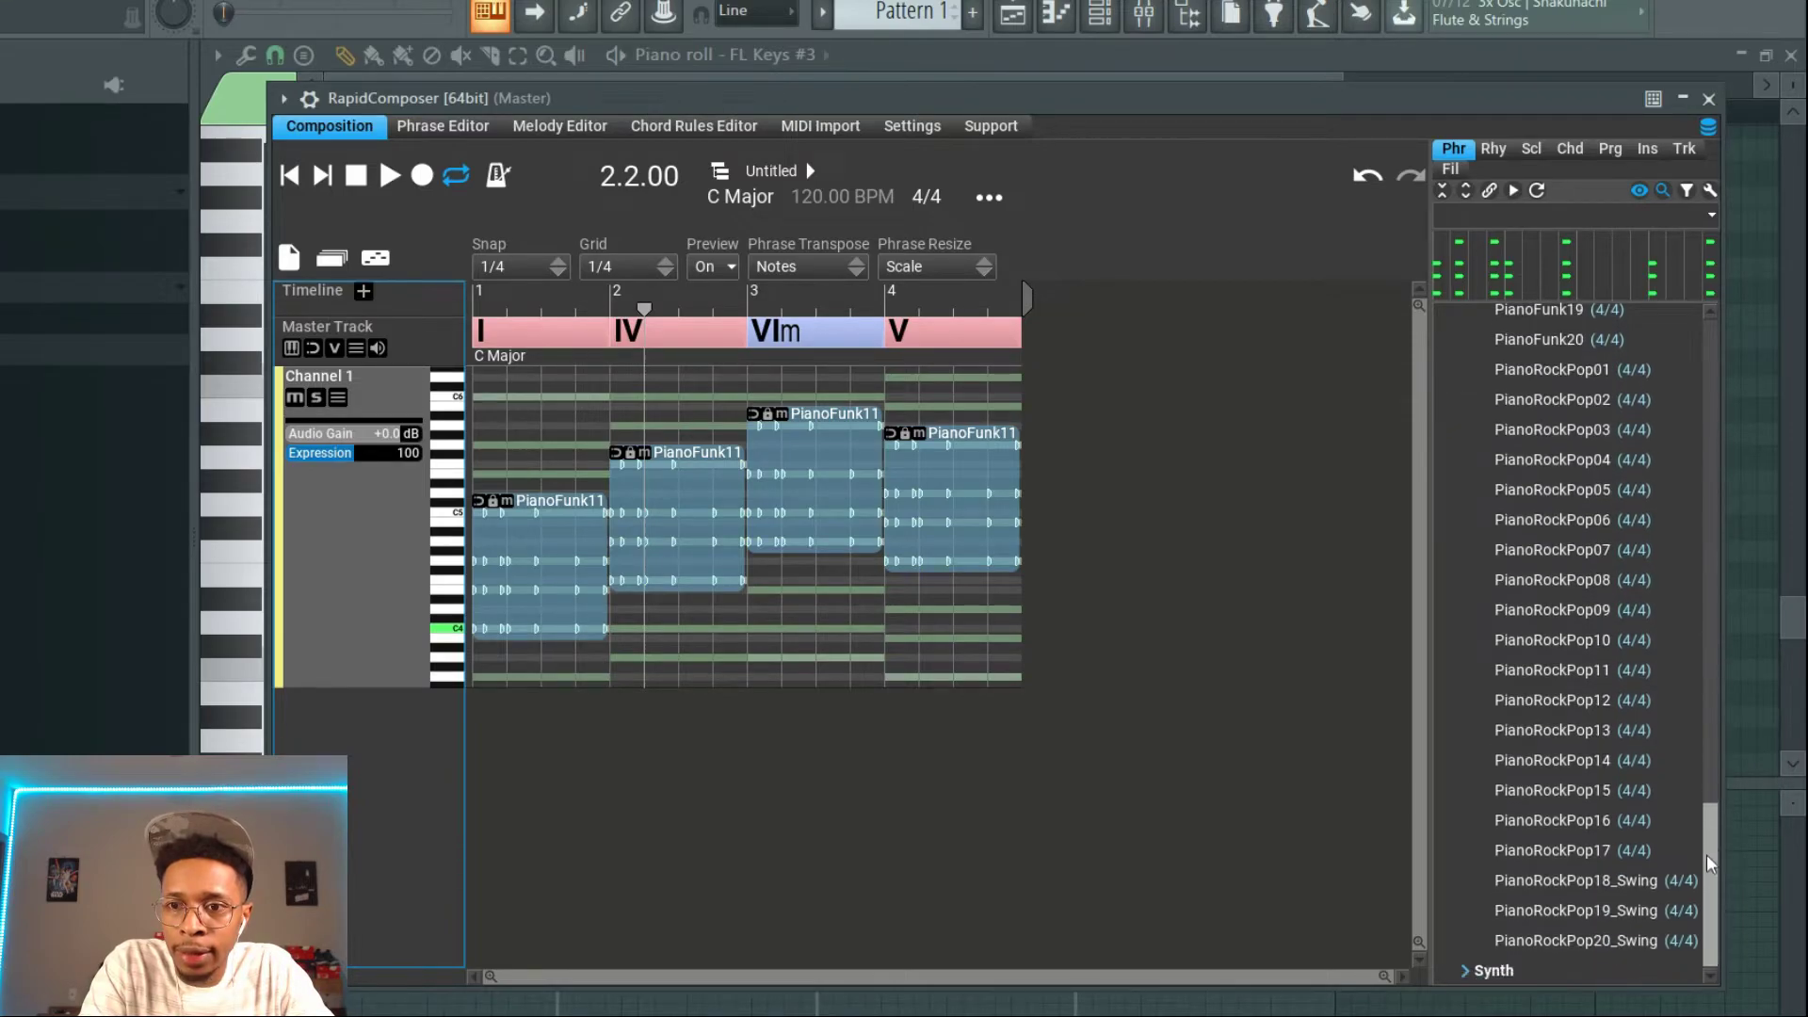
{"action": "left_click_drag", "start_coordinate": [1710, 847], "coordinate": [1686, 544]}
{"action": "scroll", "coordinate": [1686, 544], "scroll_direction": "up", "scroll_amount": 1}
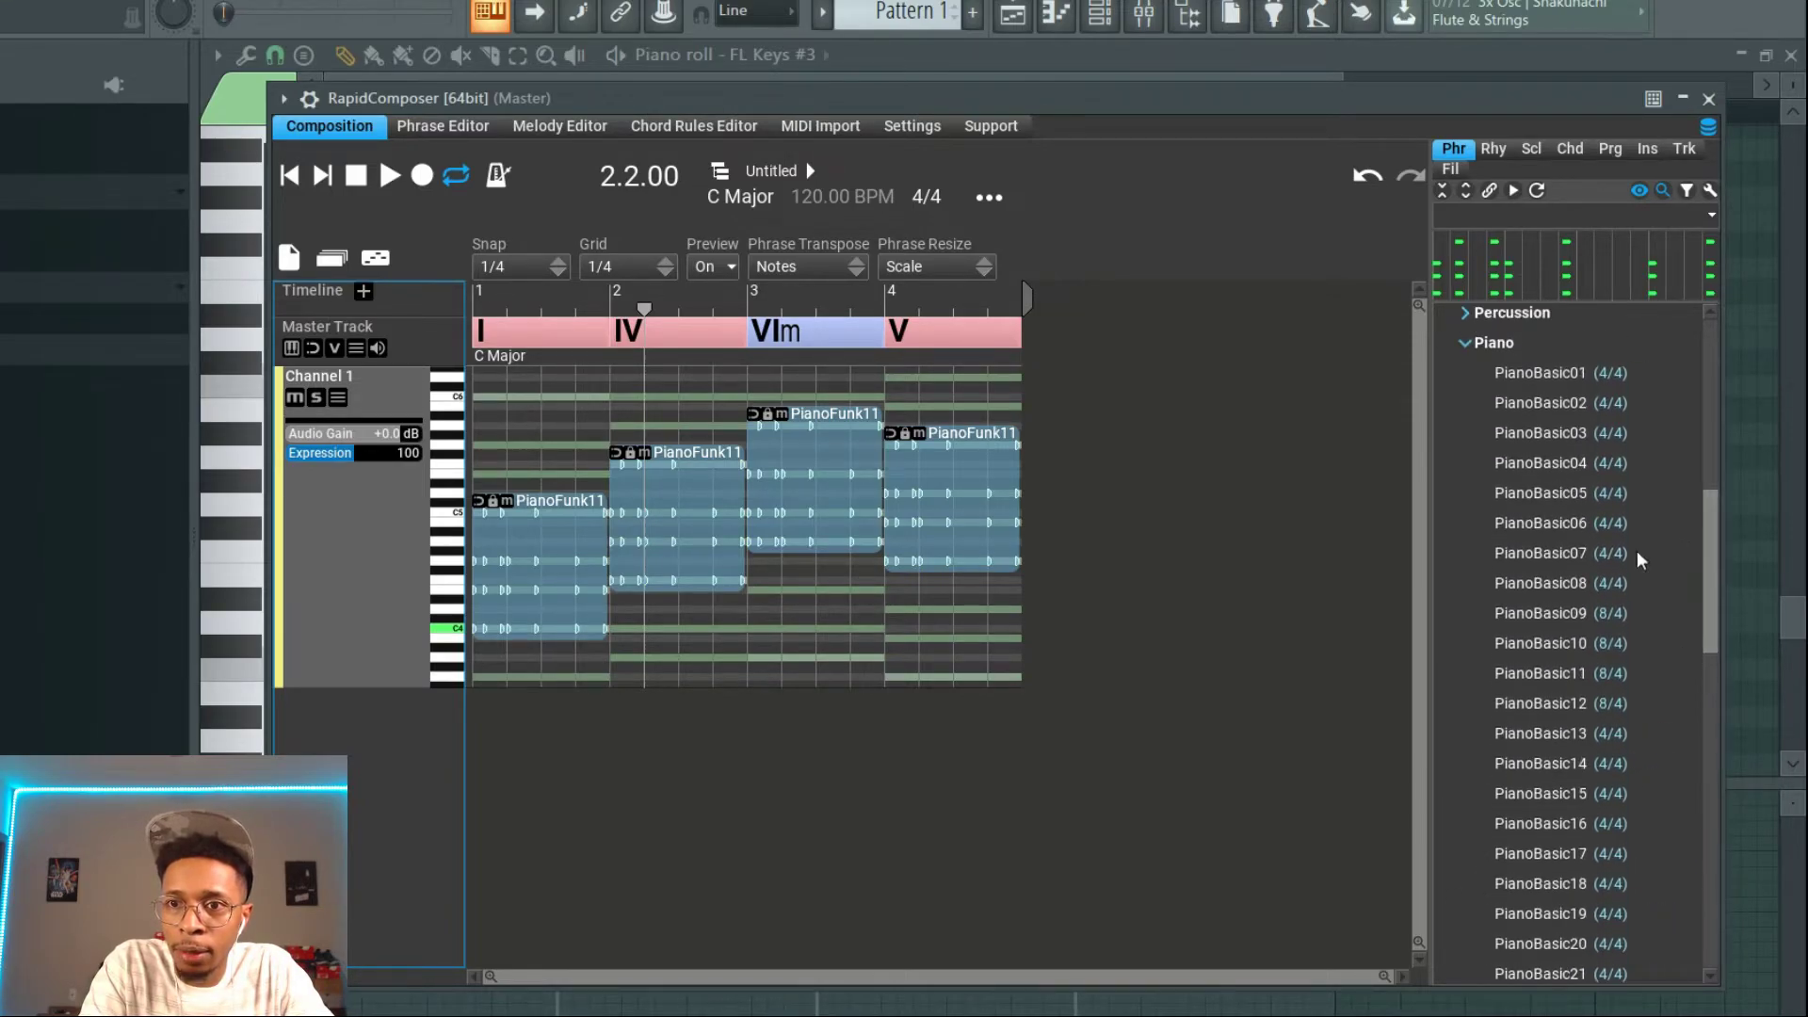
{"action": "left_click", "coordinate": [1548, 614]}
{"action": "left_click_drag", "start_coordinate": [1504, 626], "coordinate": [413, 548]}
{"action": "left_click", "coordinate": [360, 176]}
{"action": "key", "text": "space"}
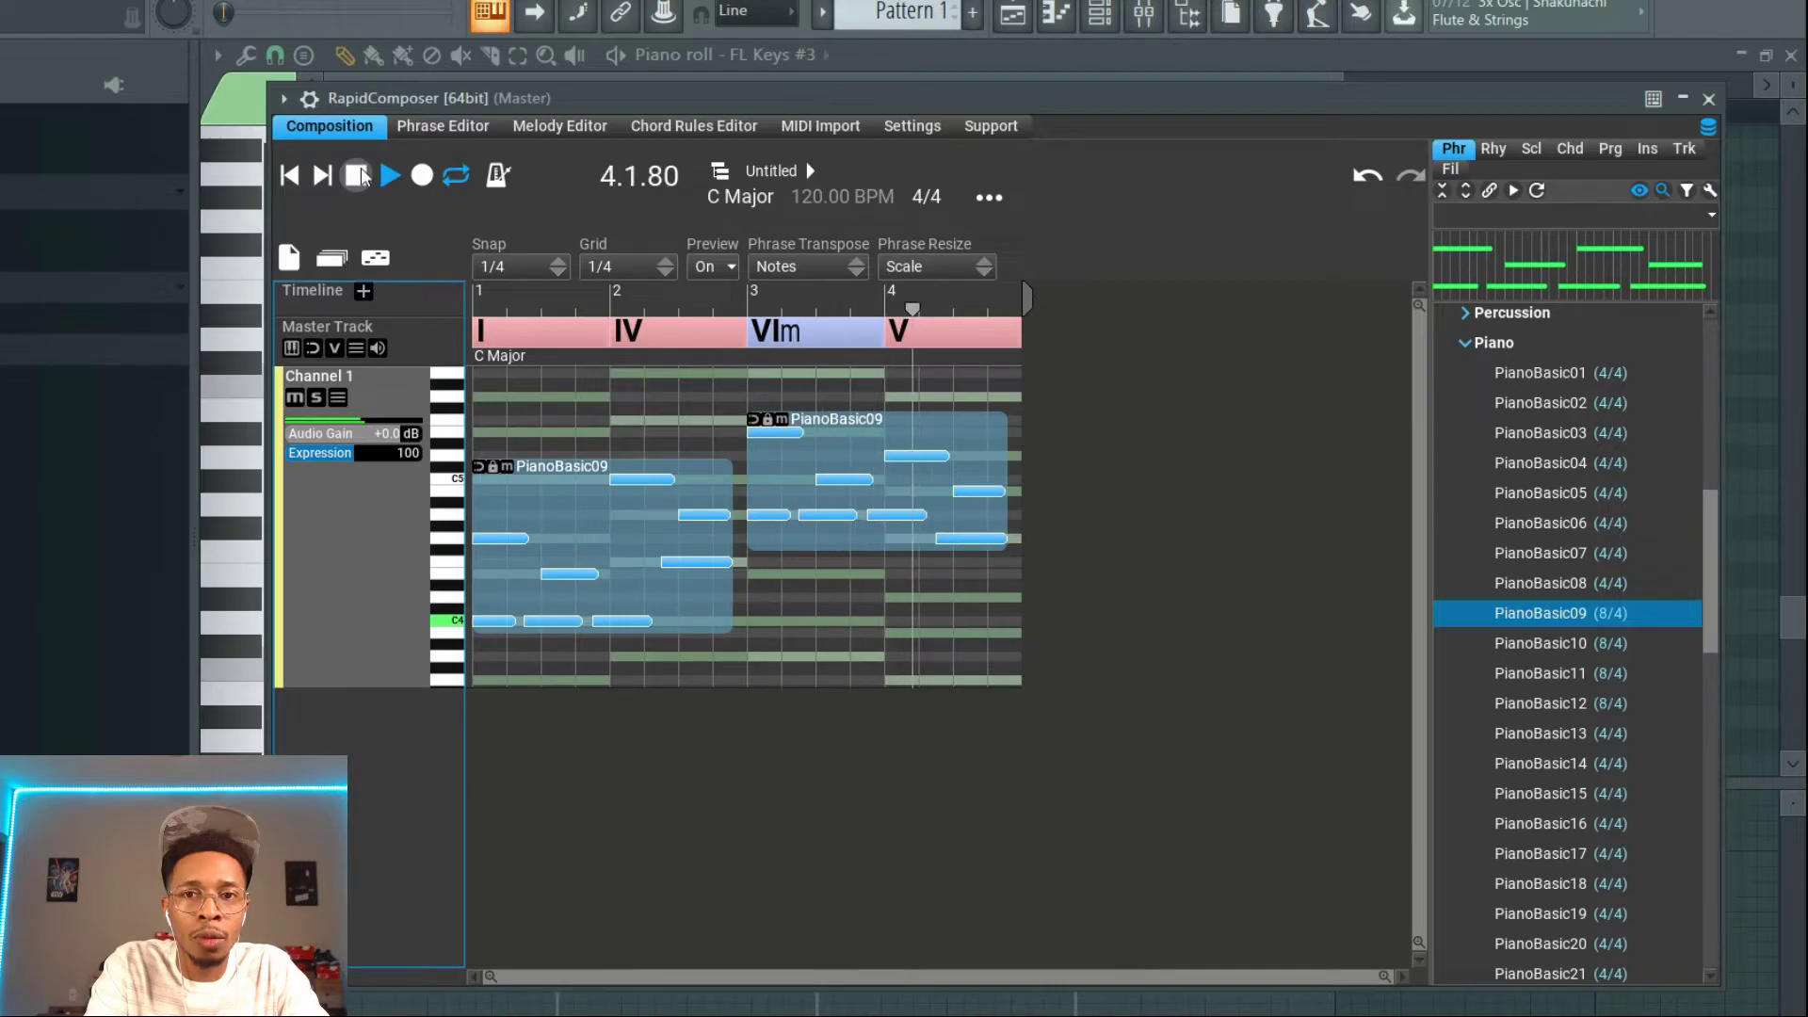
{"action": "left_click", "coordinate": [358, 177]}
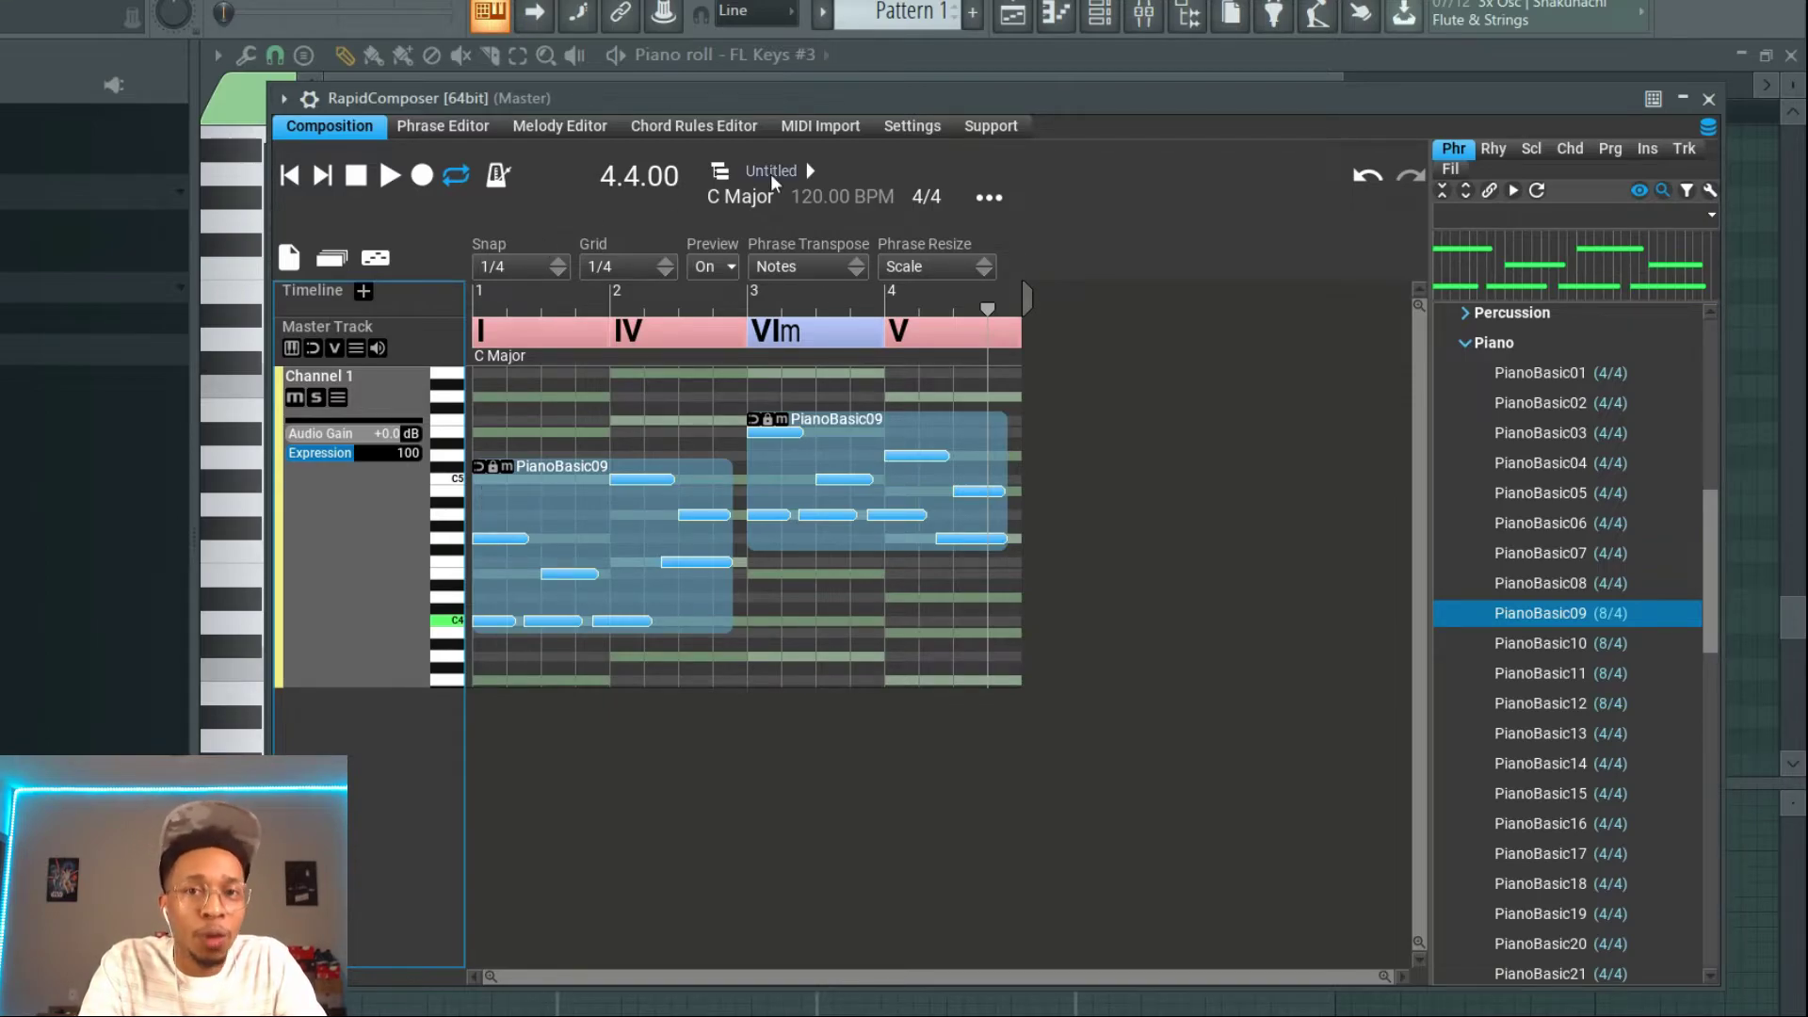
Undo the example phrases on Channel 1 to bring back the Chord Generator phrase
{"action": "mouse_move", "coordinate": [796, 91]}
{"action": "left_mouse_down"}
{"action": "mouse_move", "coordinate": [1202, 119]}
{"action": "mouse_move", "coordinate": [822, 116]}
{"action": "left_mouse_up"}
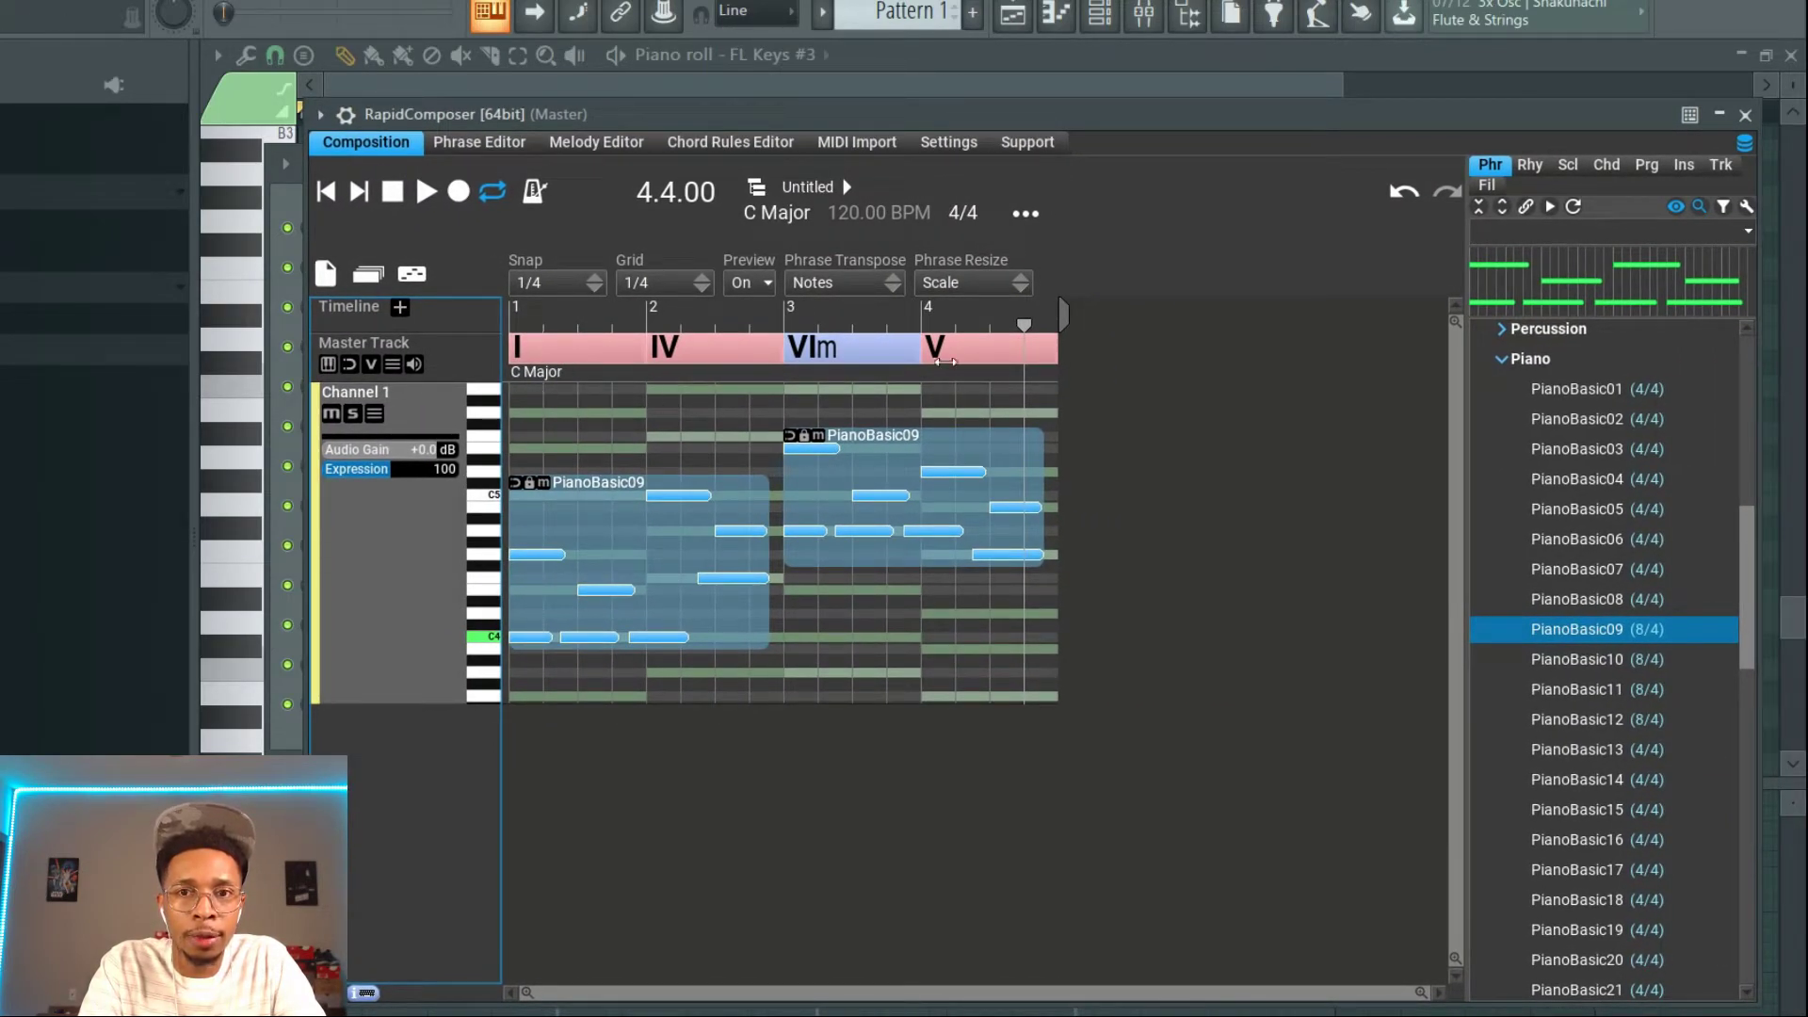
{"action": "left_click", "coordinate": [1405, 193]}
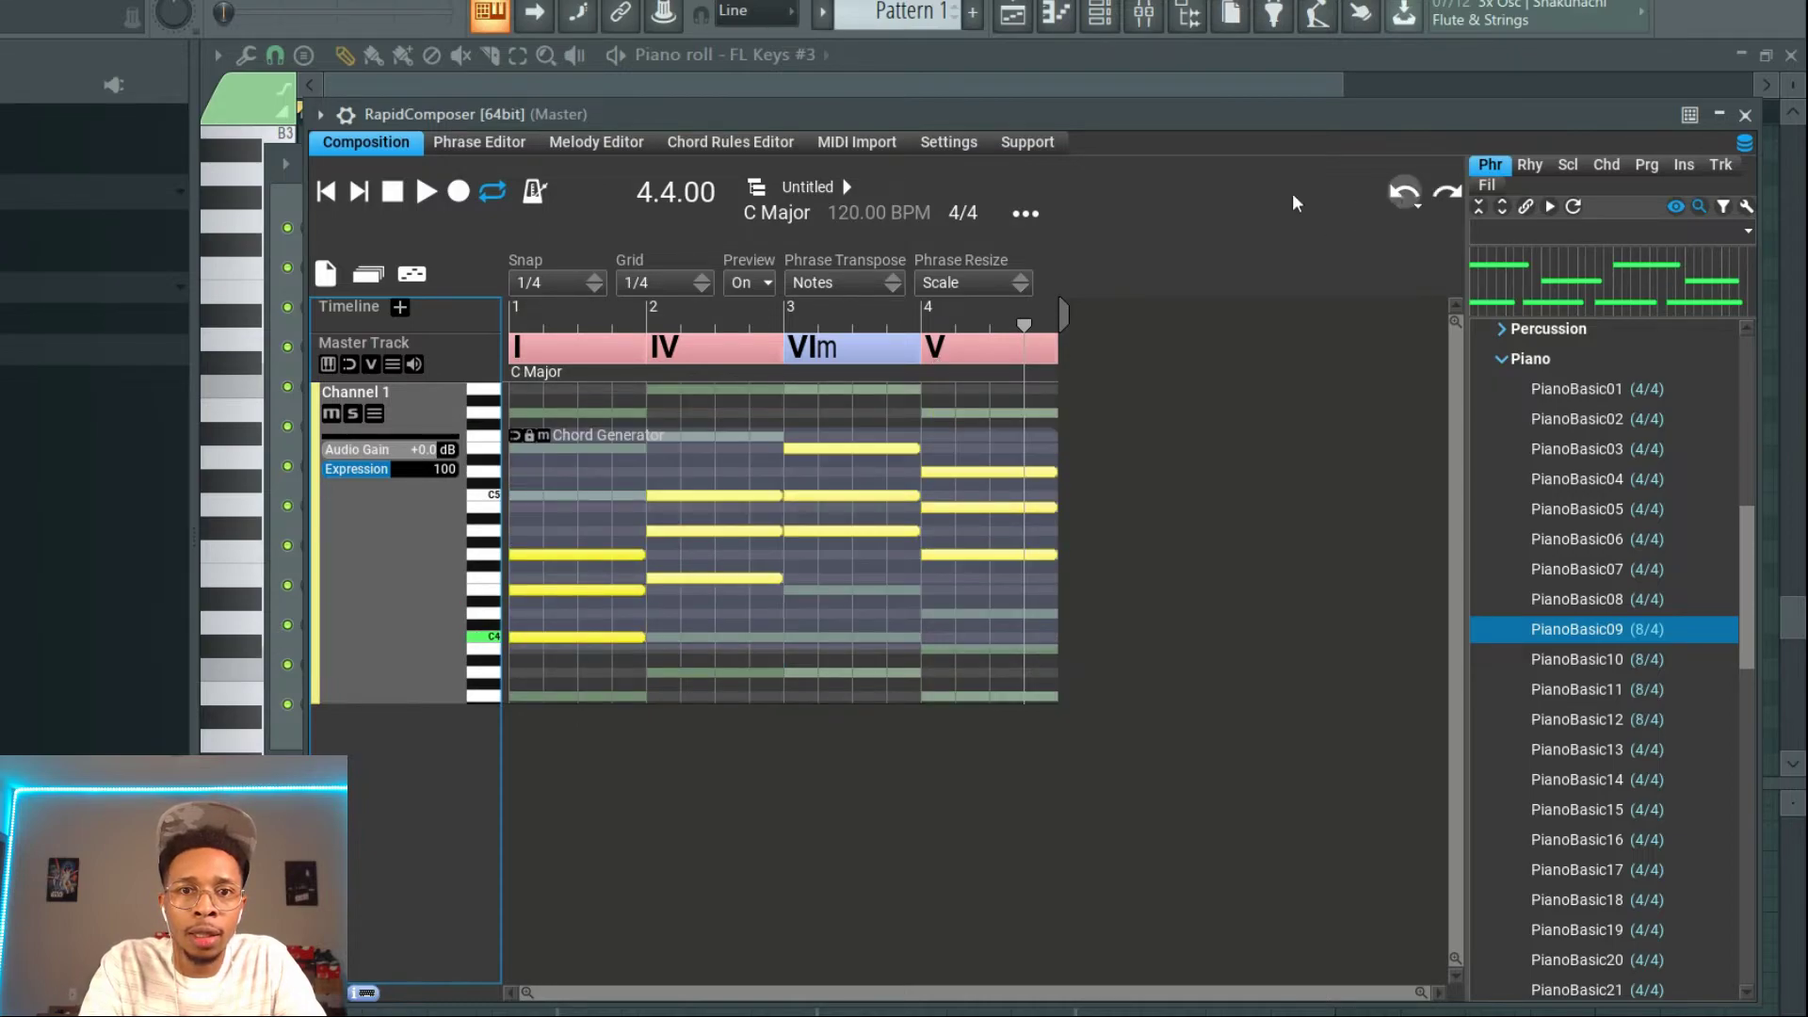
{"action": "left_click", "coordinate": [567, 356]}
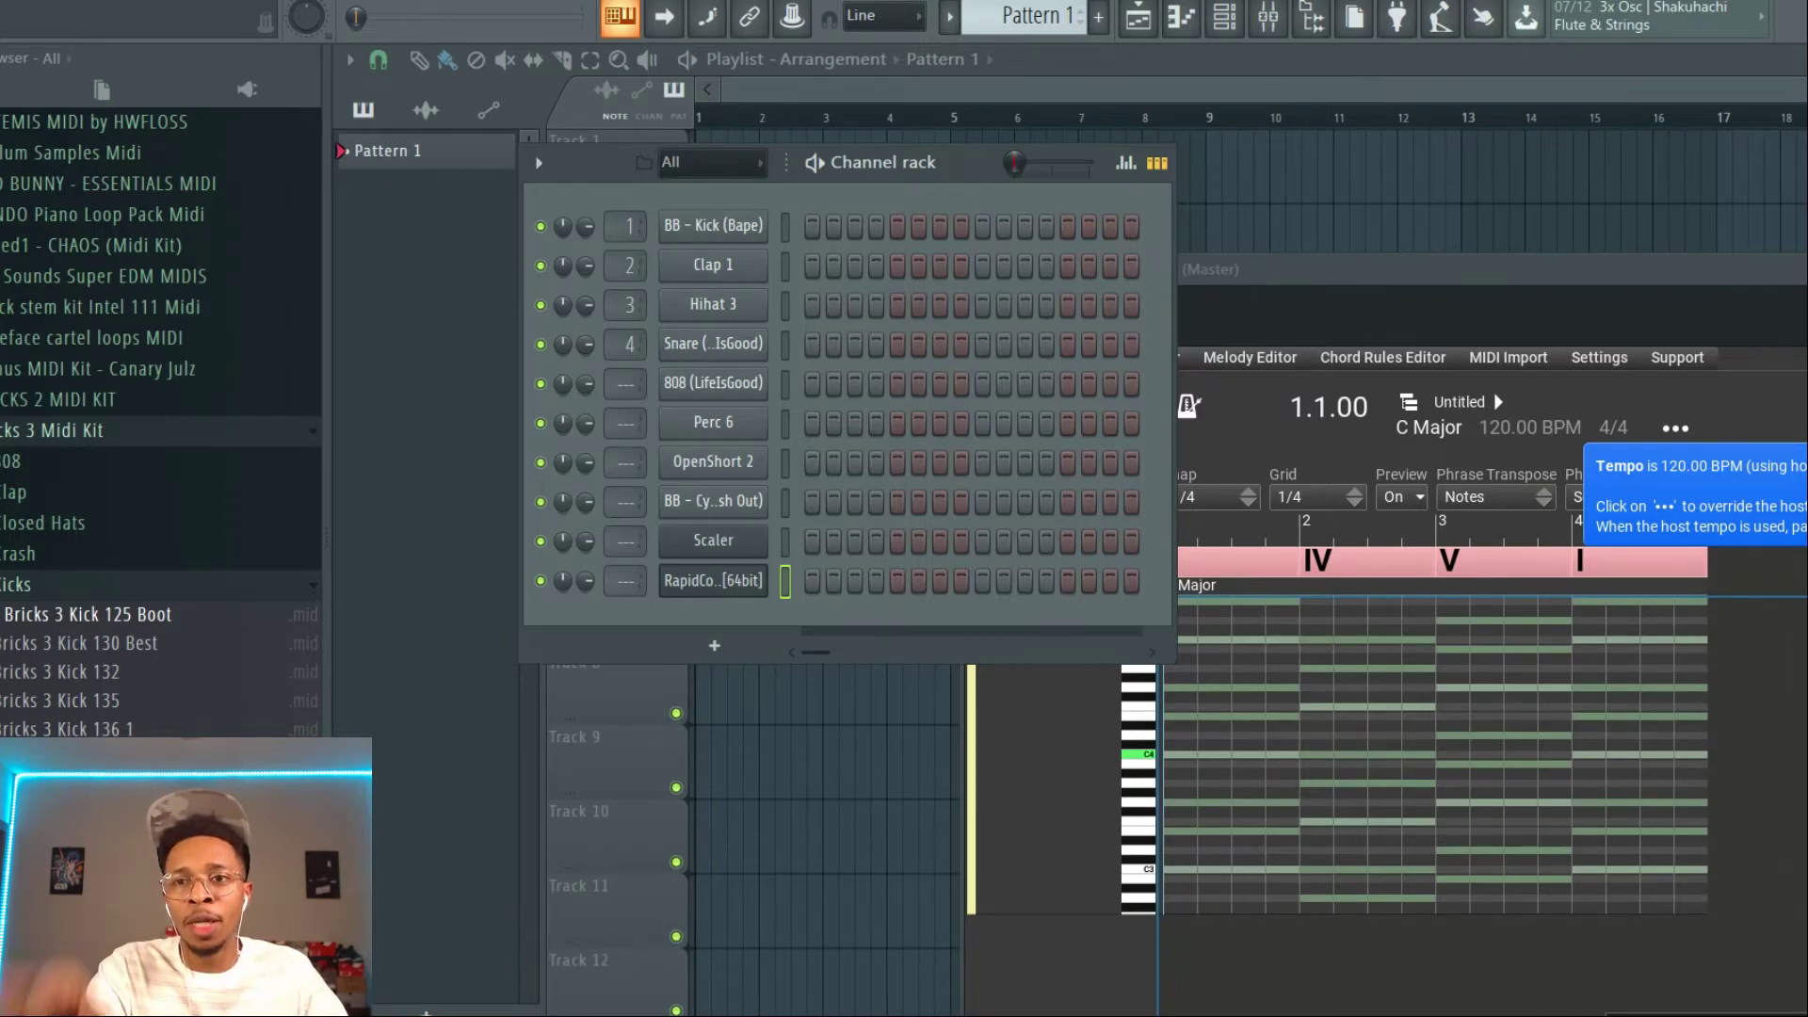
Move the RapidComposer window clear of the channel rack and change the composition's scale to C Minor
{"action": "left_click_drag", "start_coordinate": [1550, 264], "coordinate": [1144, 215]}
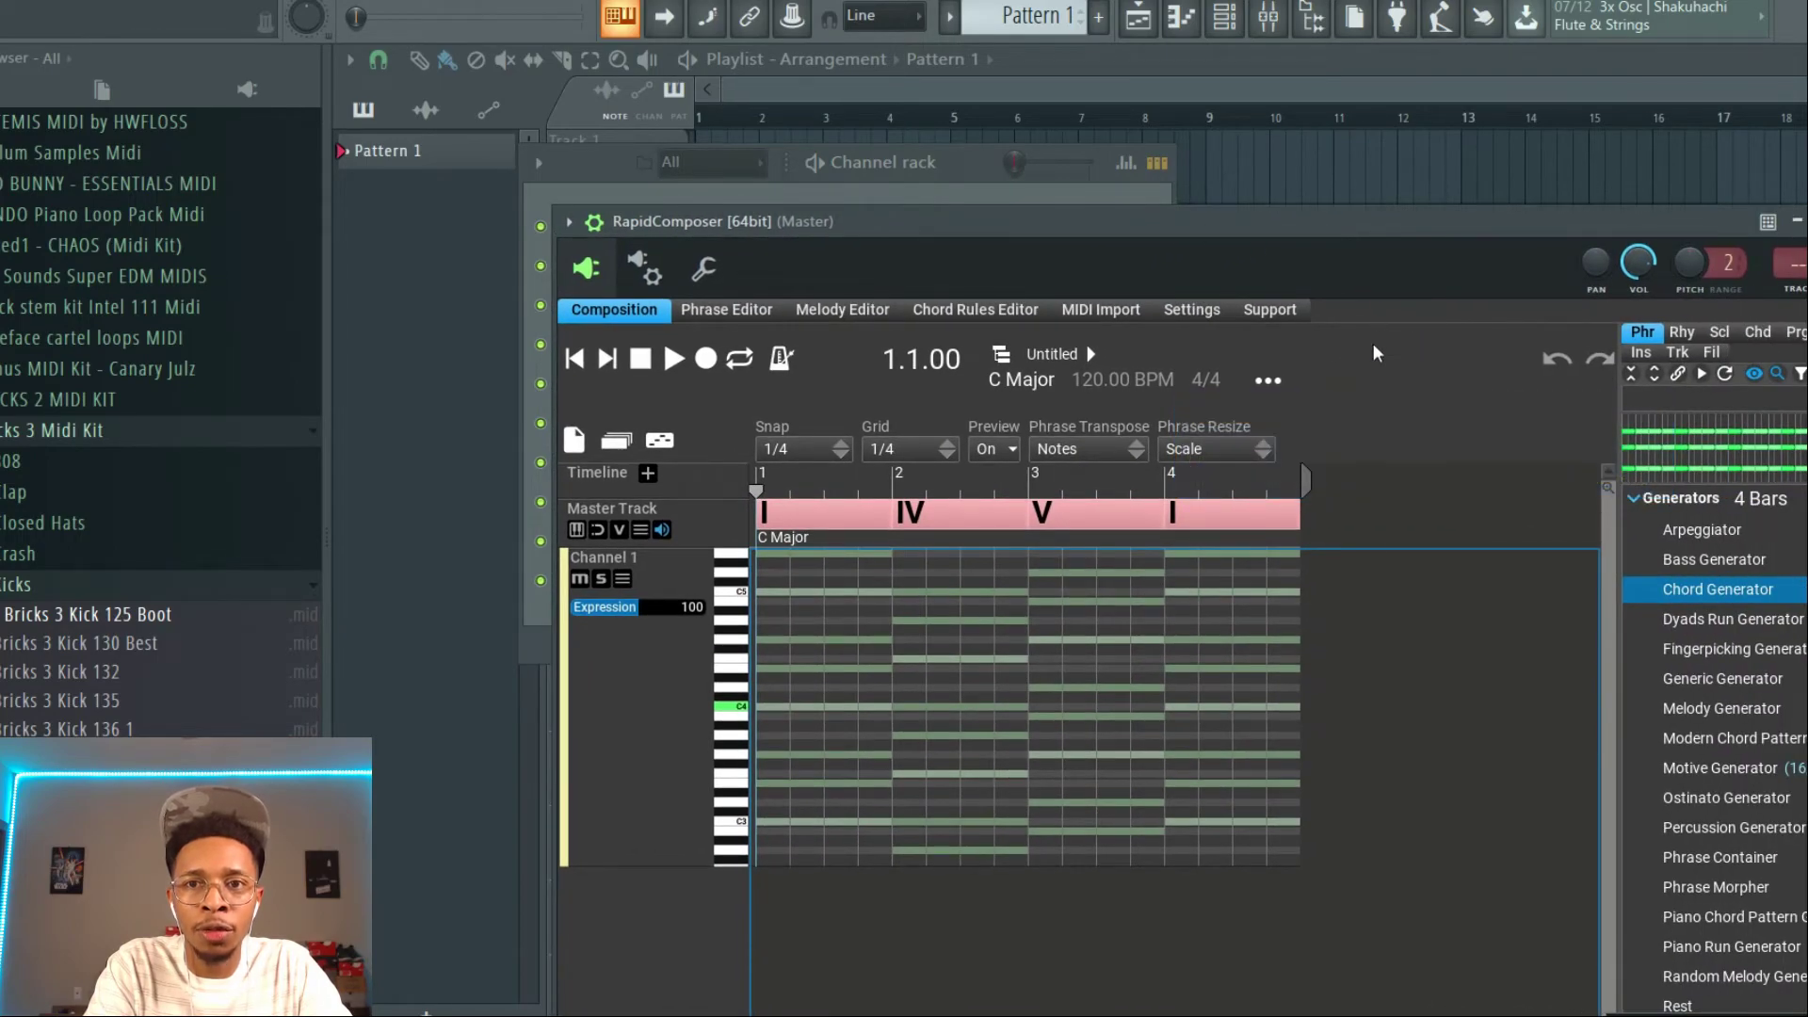
{"action": "left_click", "coordinate": [1029, 384]}
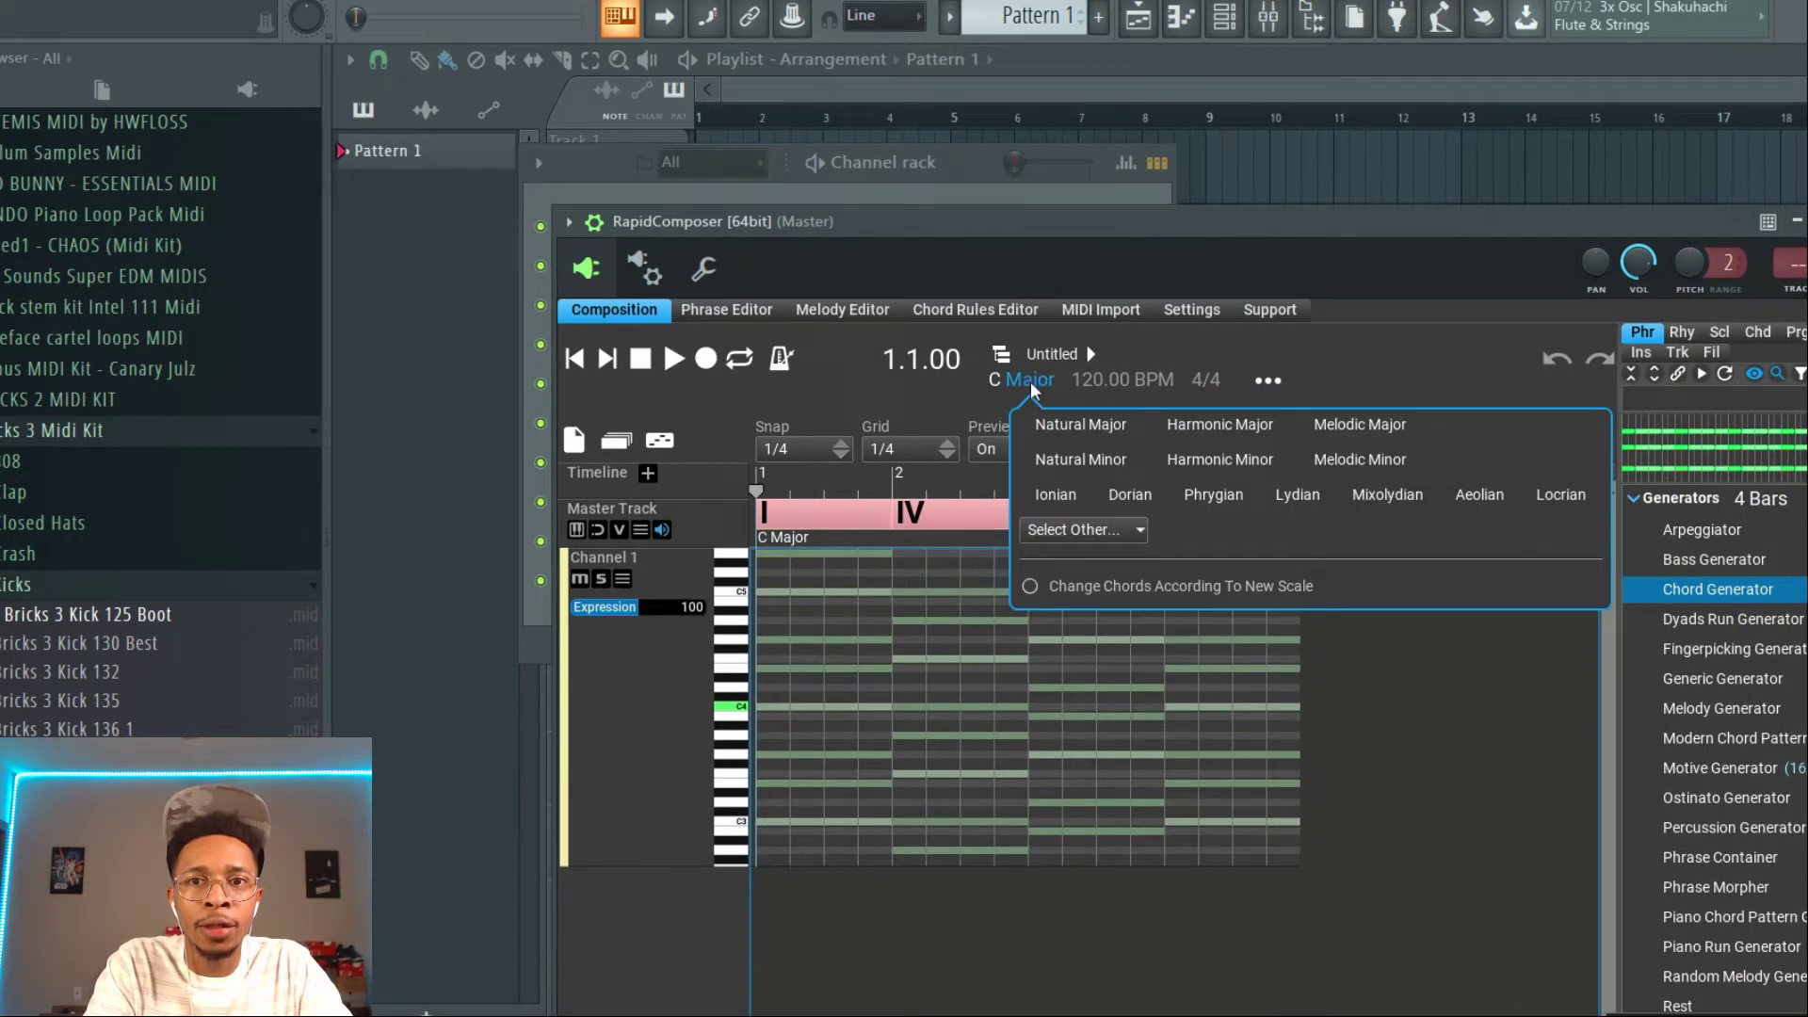
{"action": "left_click", "coordinate": [1054, 535]}
{"action": "left_click", "coordinate": [1092, 28]}
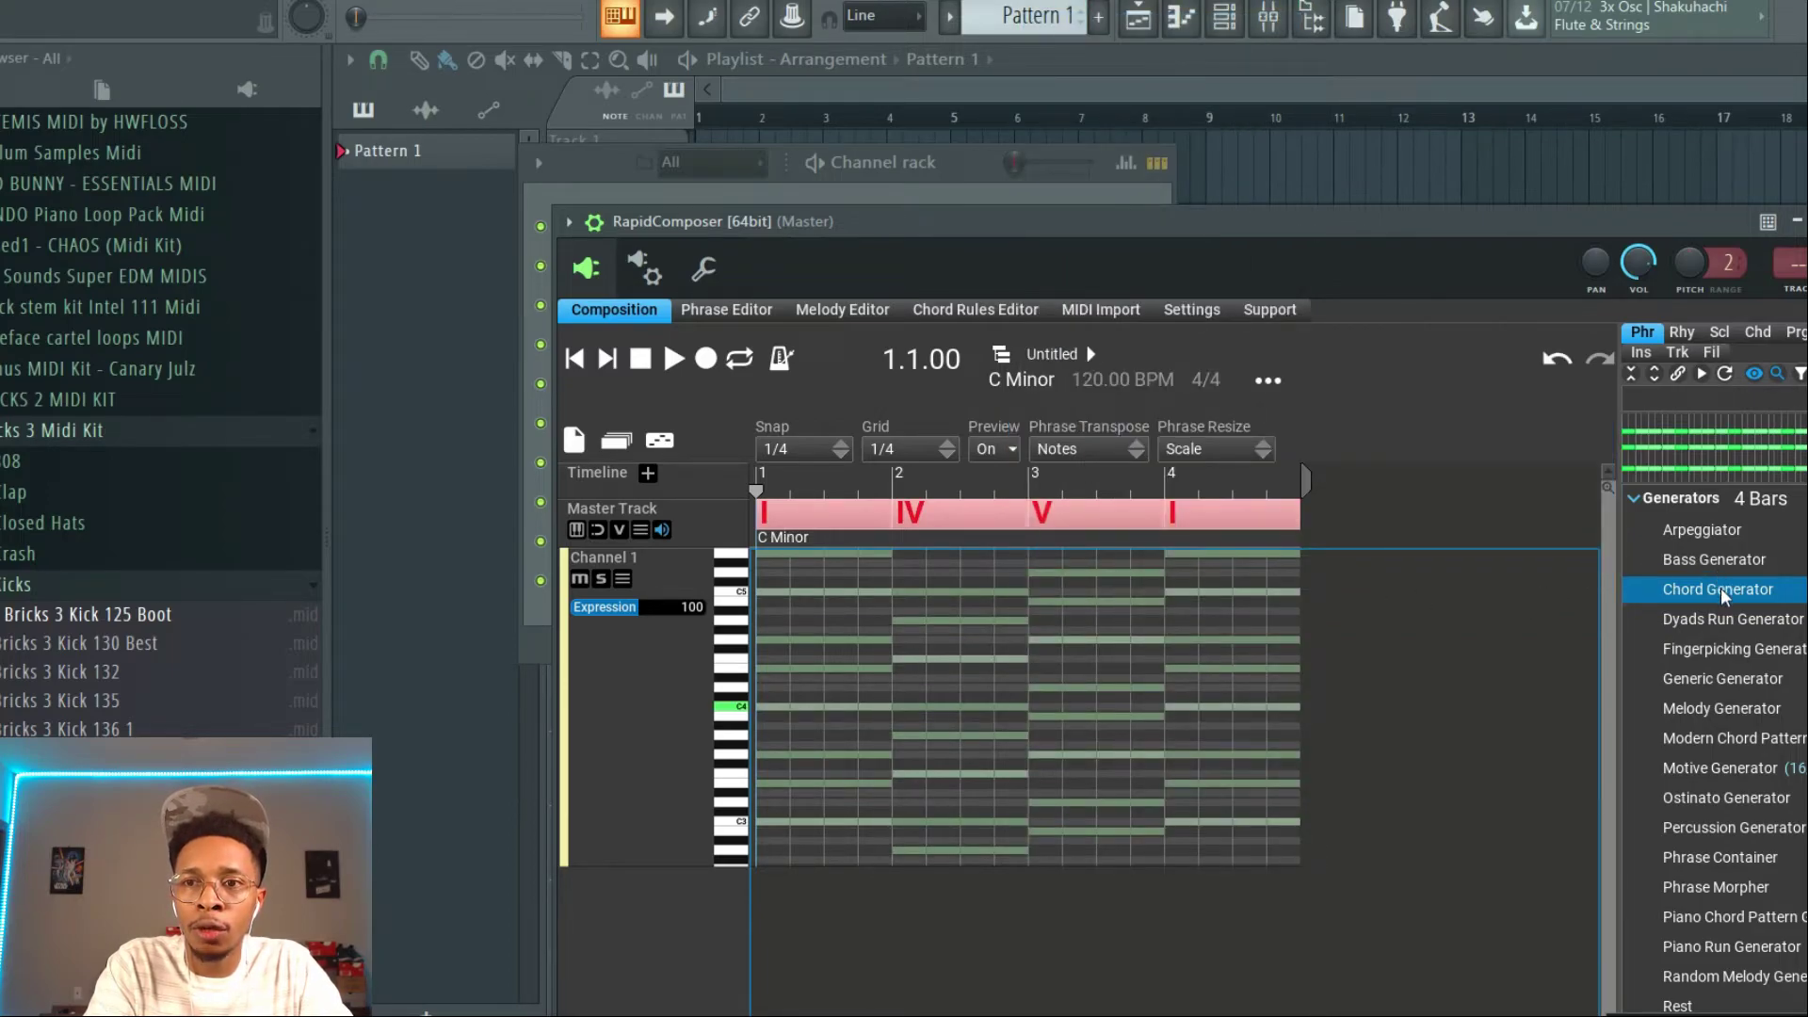
Set the first chord of the master track to Isus2 and the second to IVsus4 using the C Minor scale degrees
{"action": "left_click", "coordinate": [811, 509]}
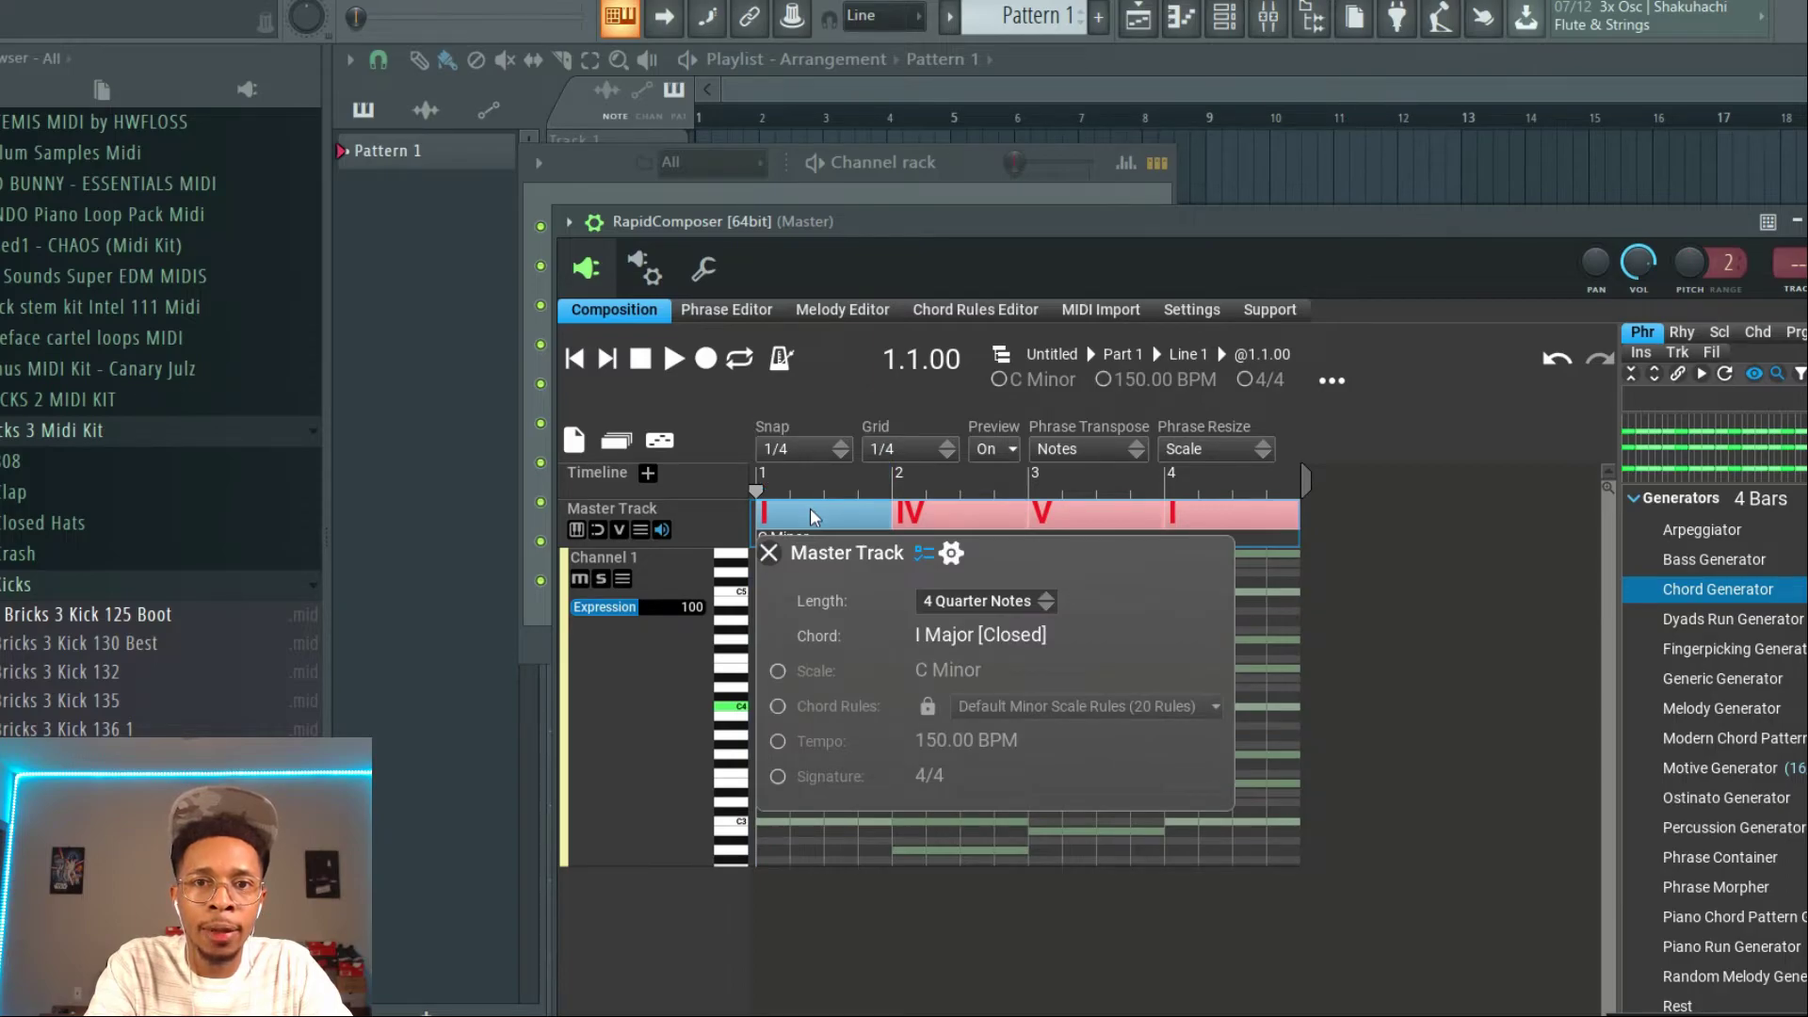
{"action": "left_click", "coordinate": [769, 553]}
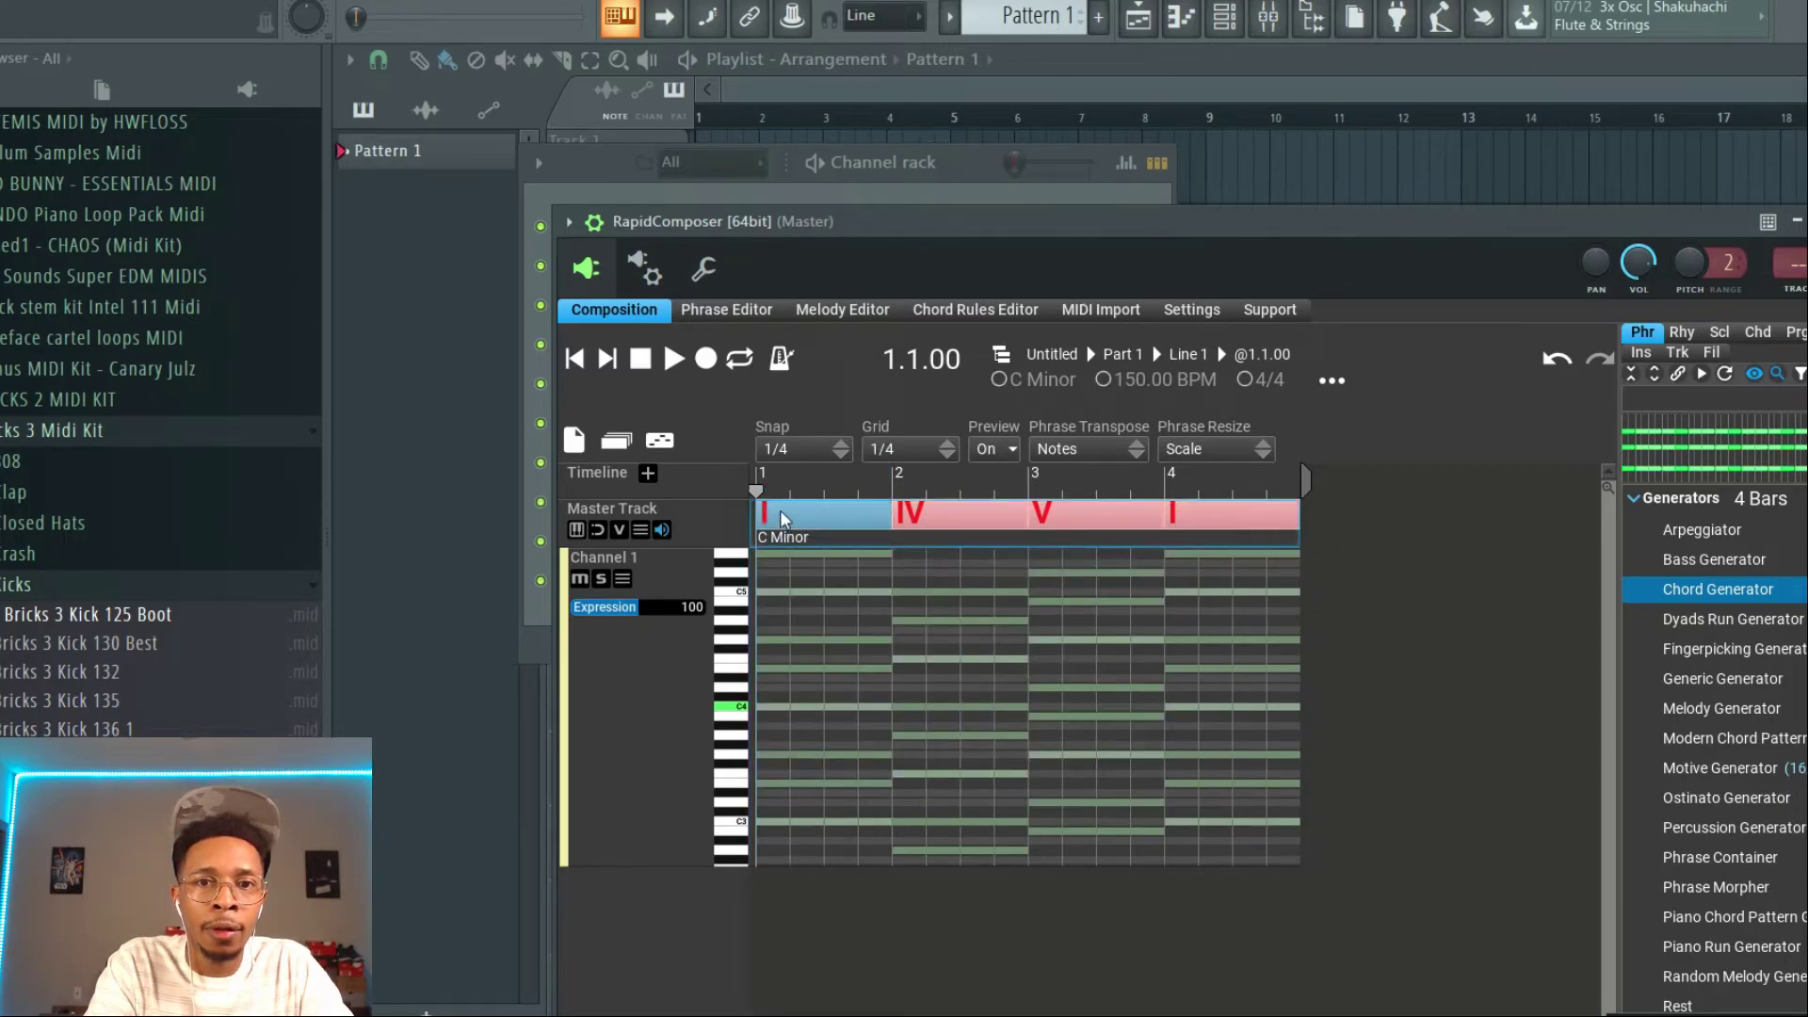
{"action": "right_click", "coordinate": [801, 507]}
{"action": "left_click", "coordinate": [786, 466]}
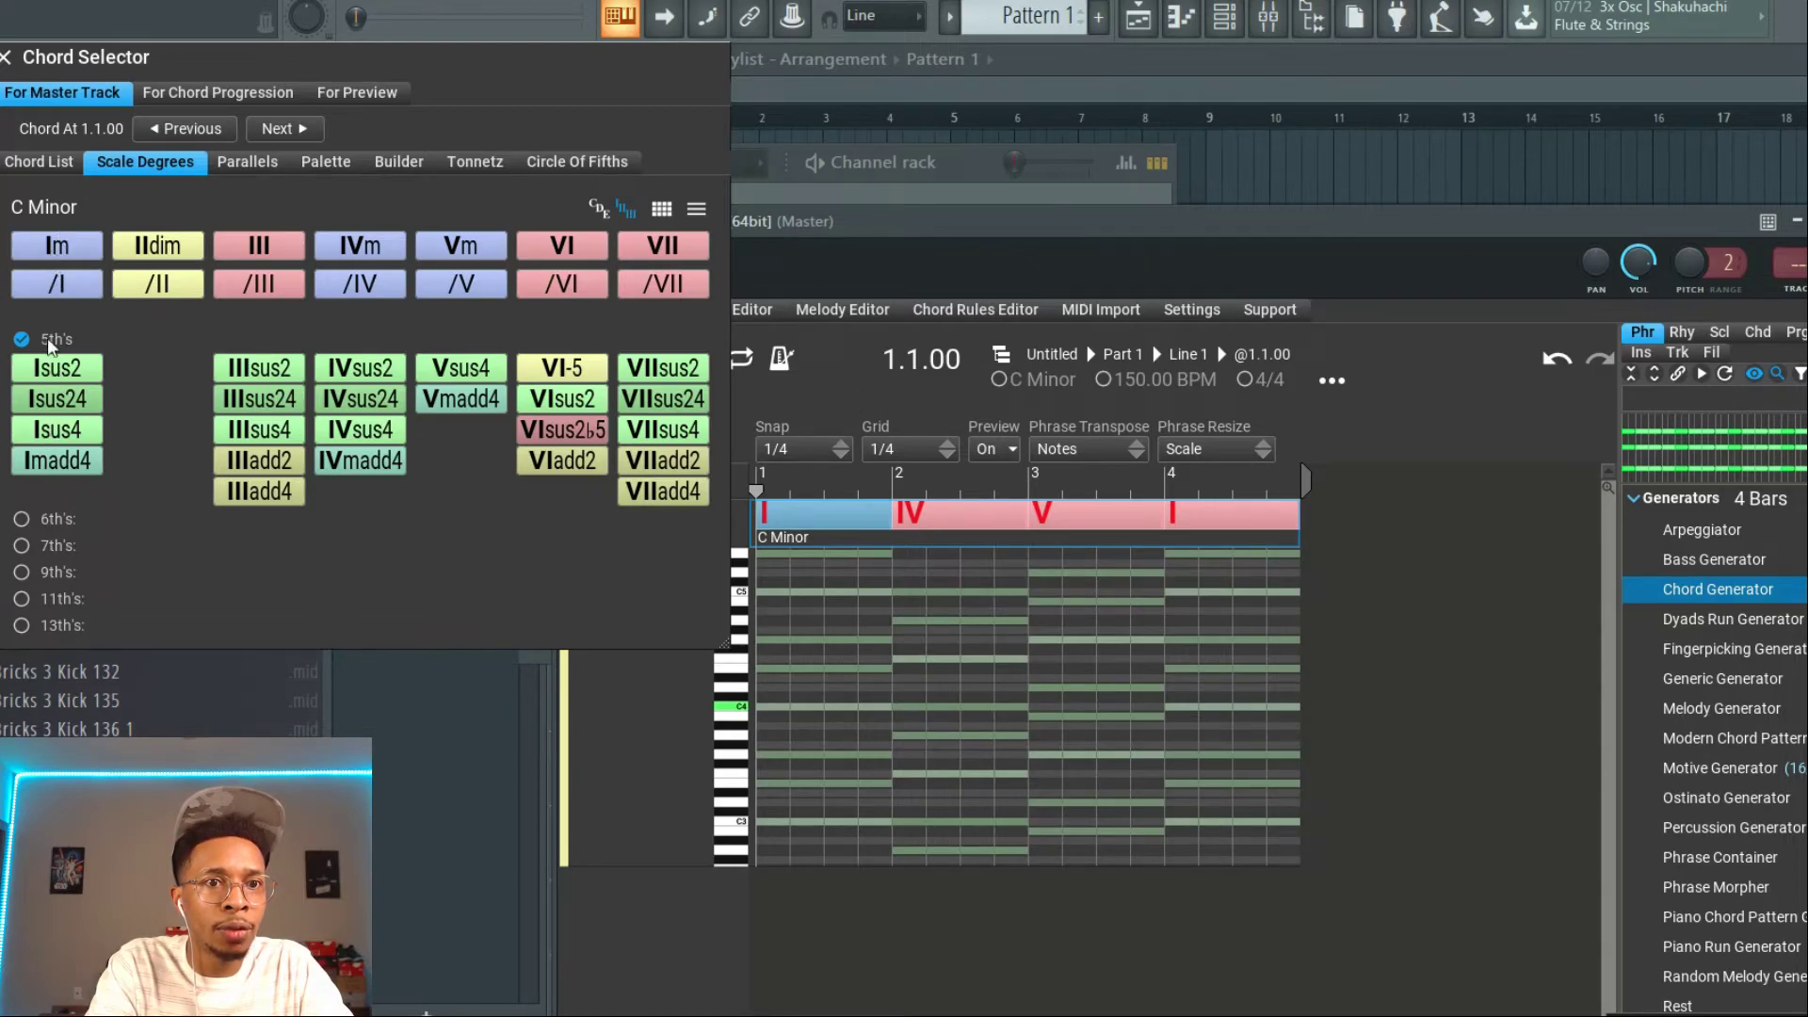
{"action": "left_click", "coordinate": [48, 369]}
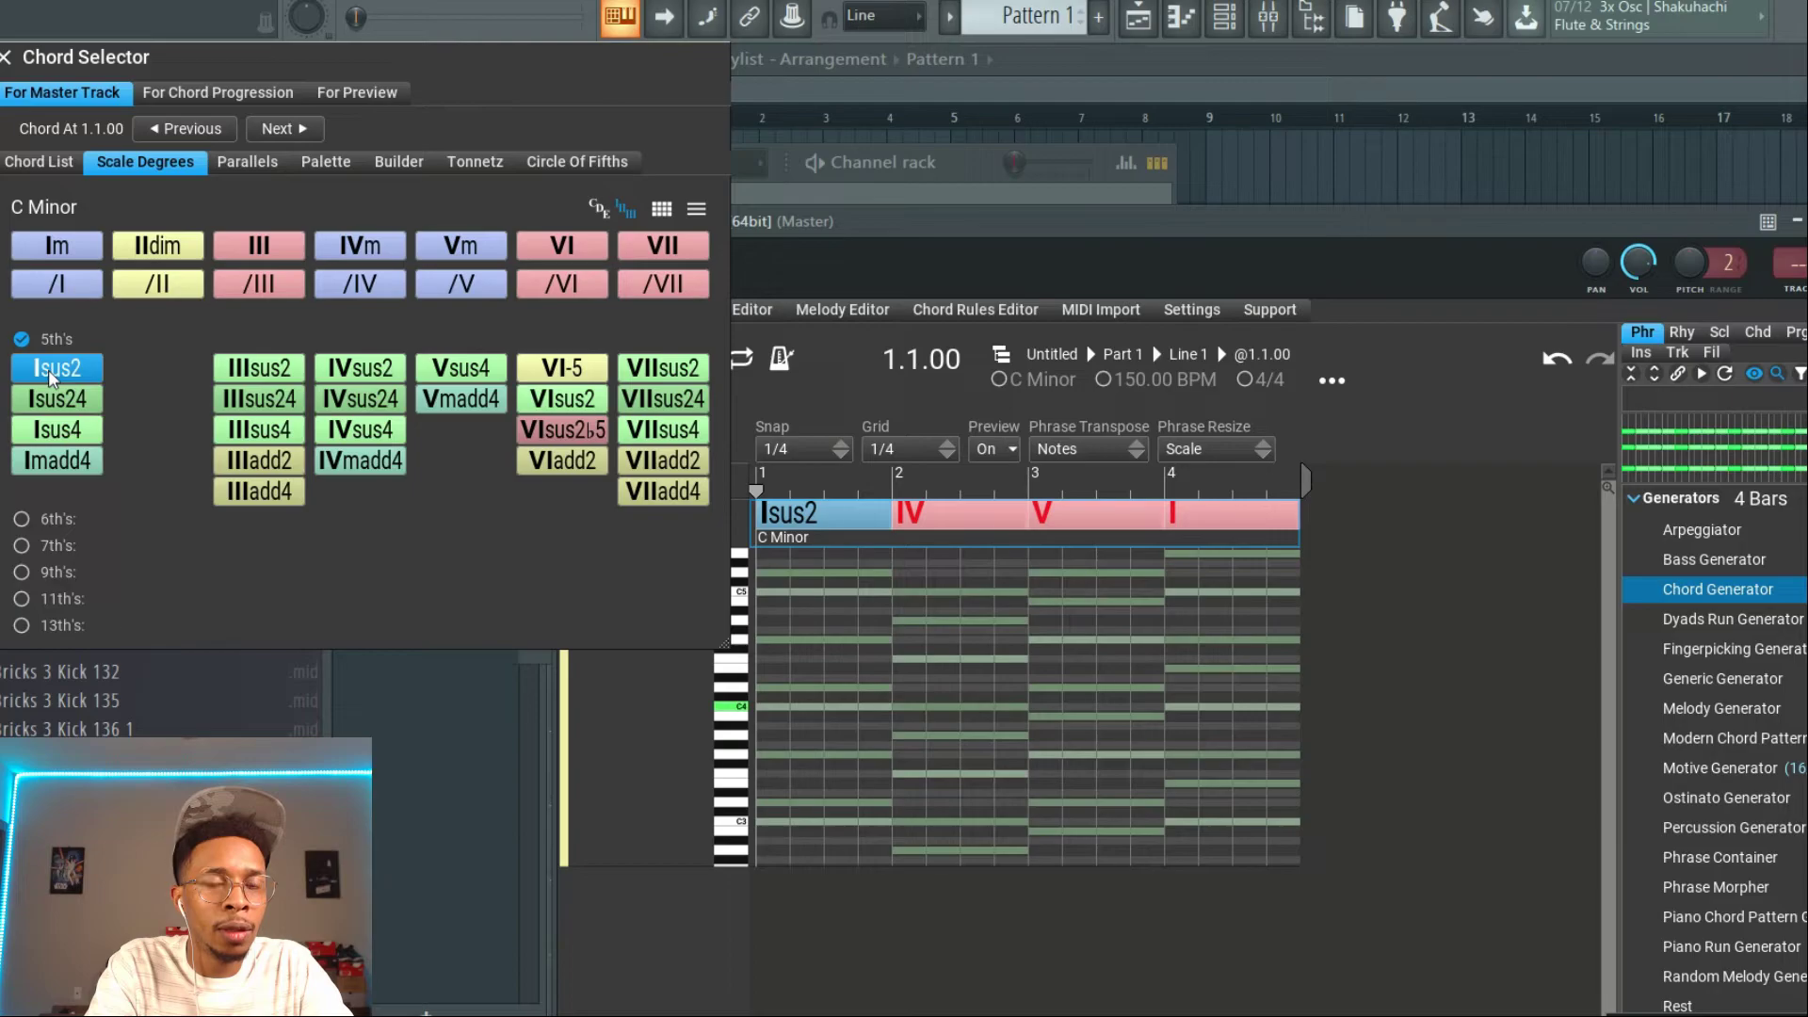
{"action": "left_click", "coordinate": [942, 514]}
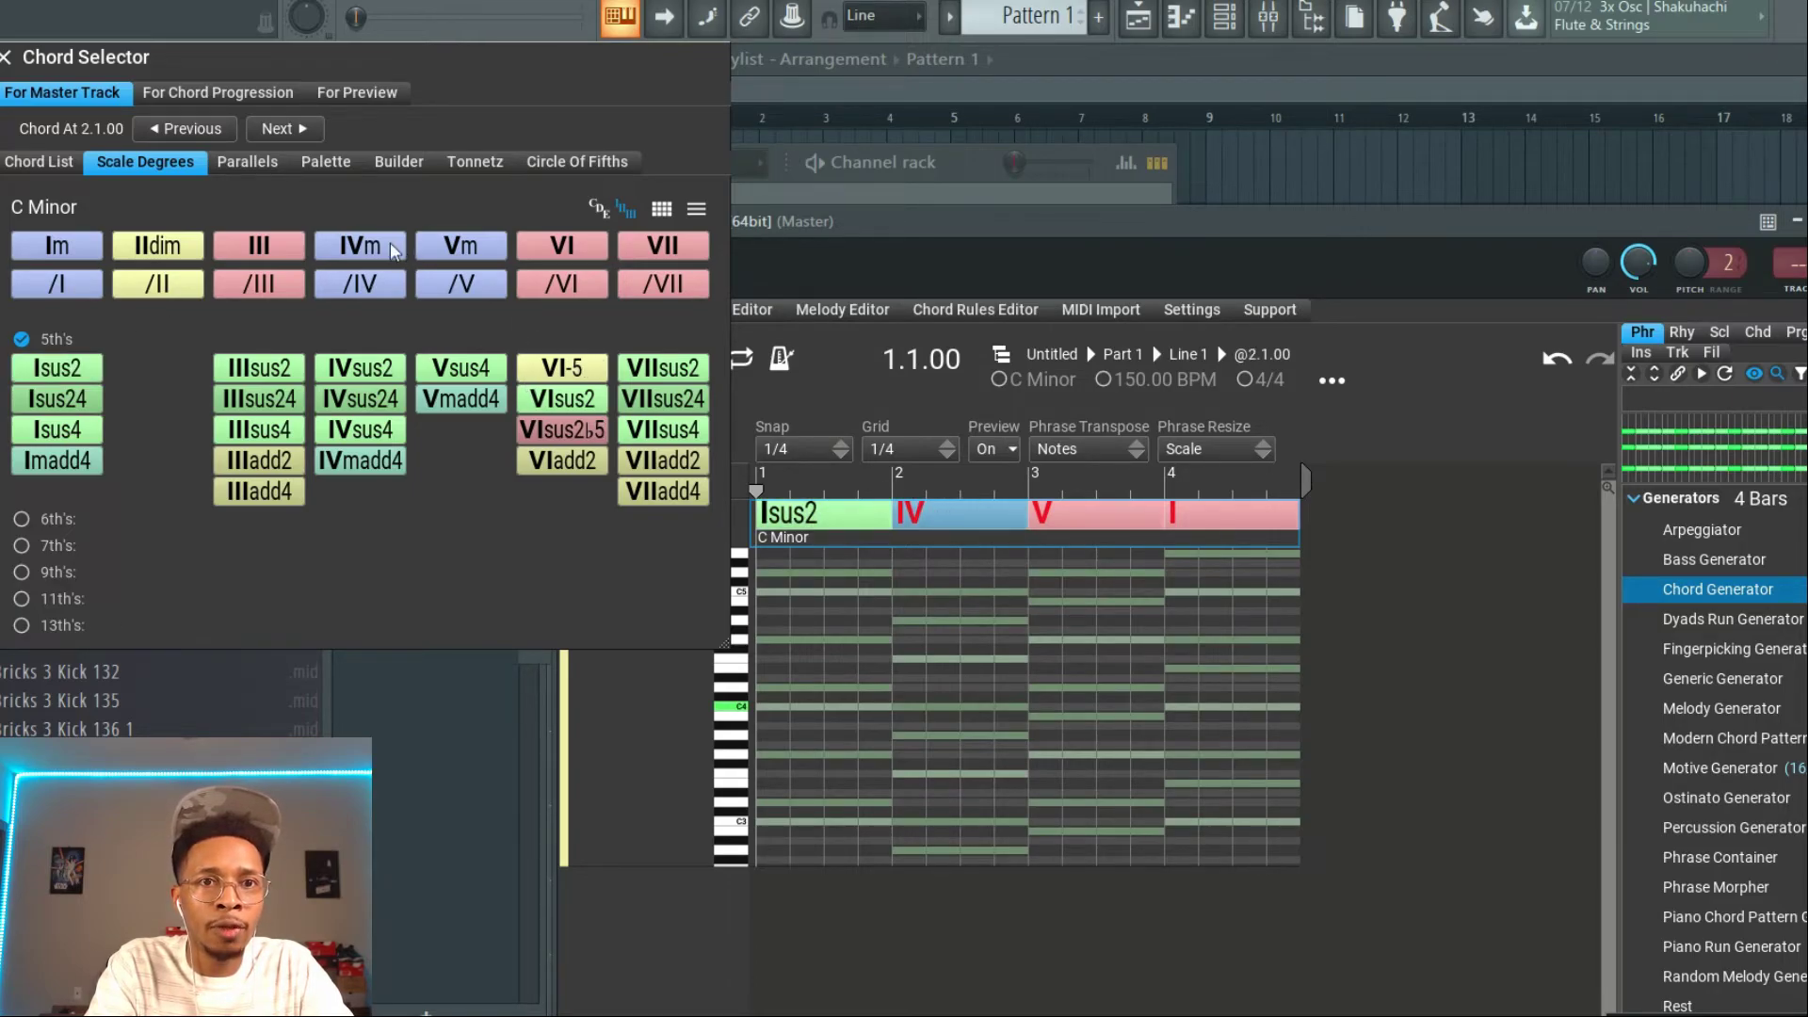
{"action": "left_click", "coordinate": [375, 405]}
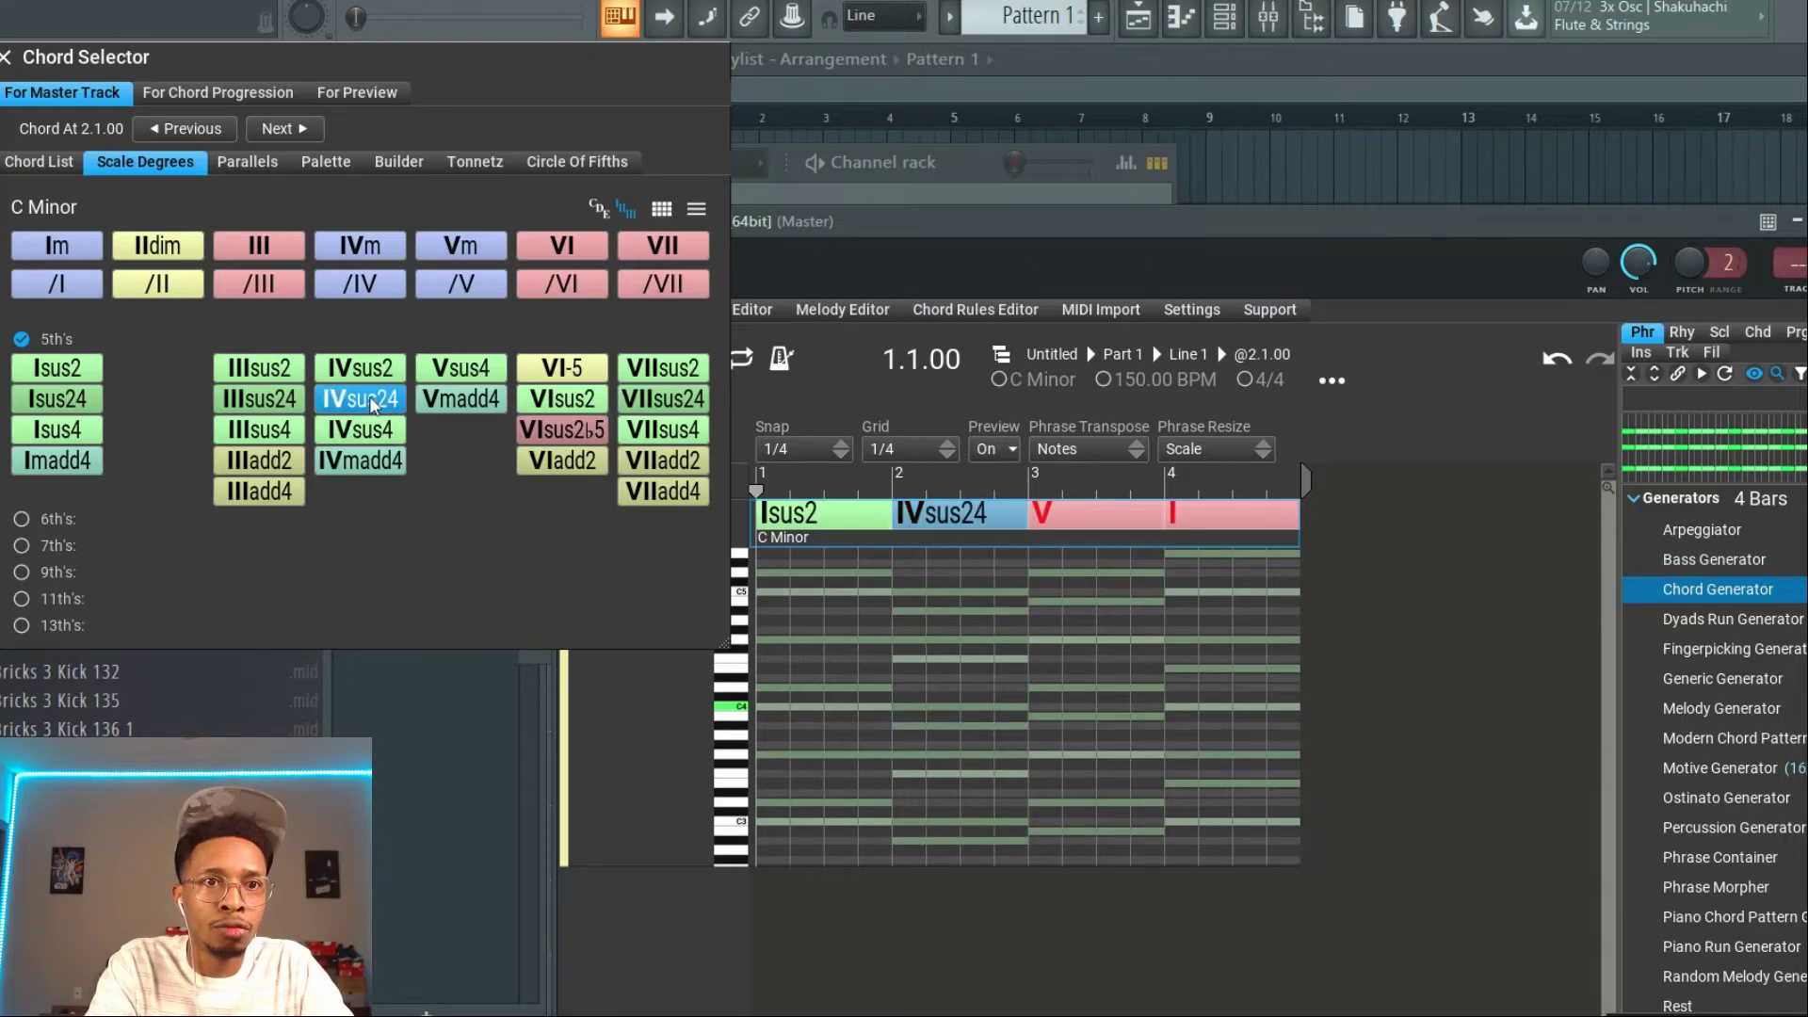
{"action": "left_click", "coordinate": [375, 432]}
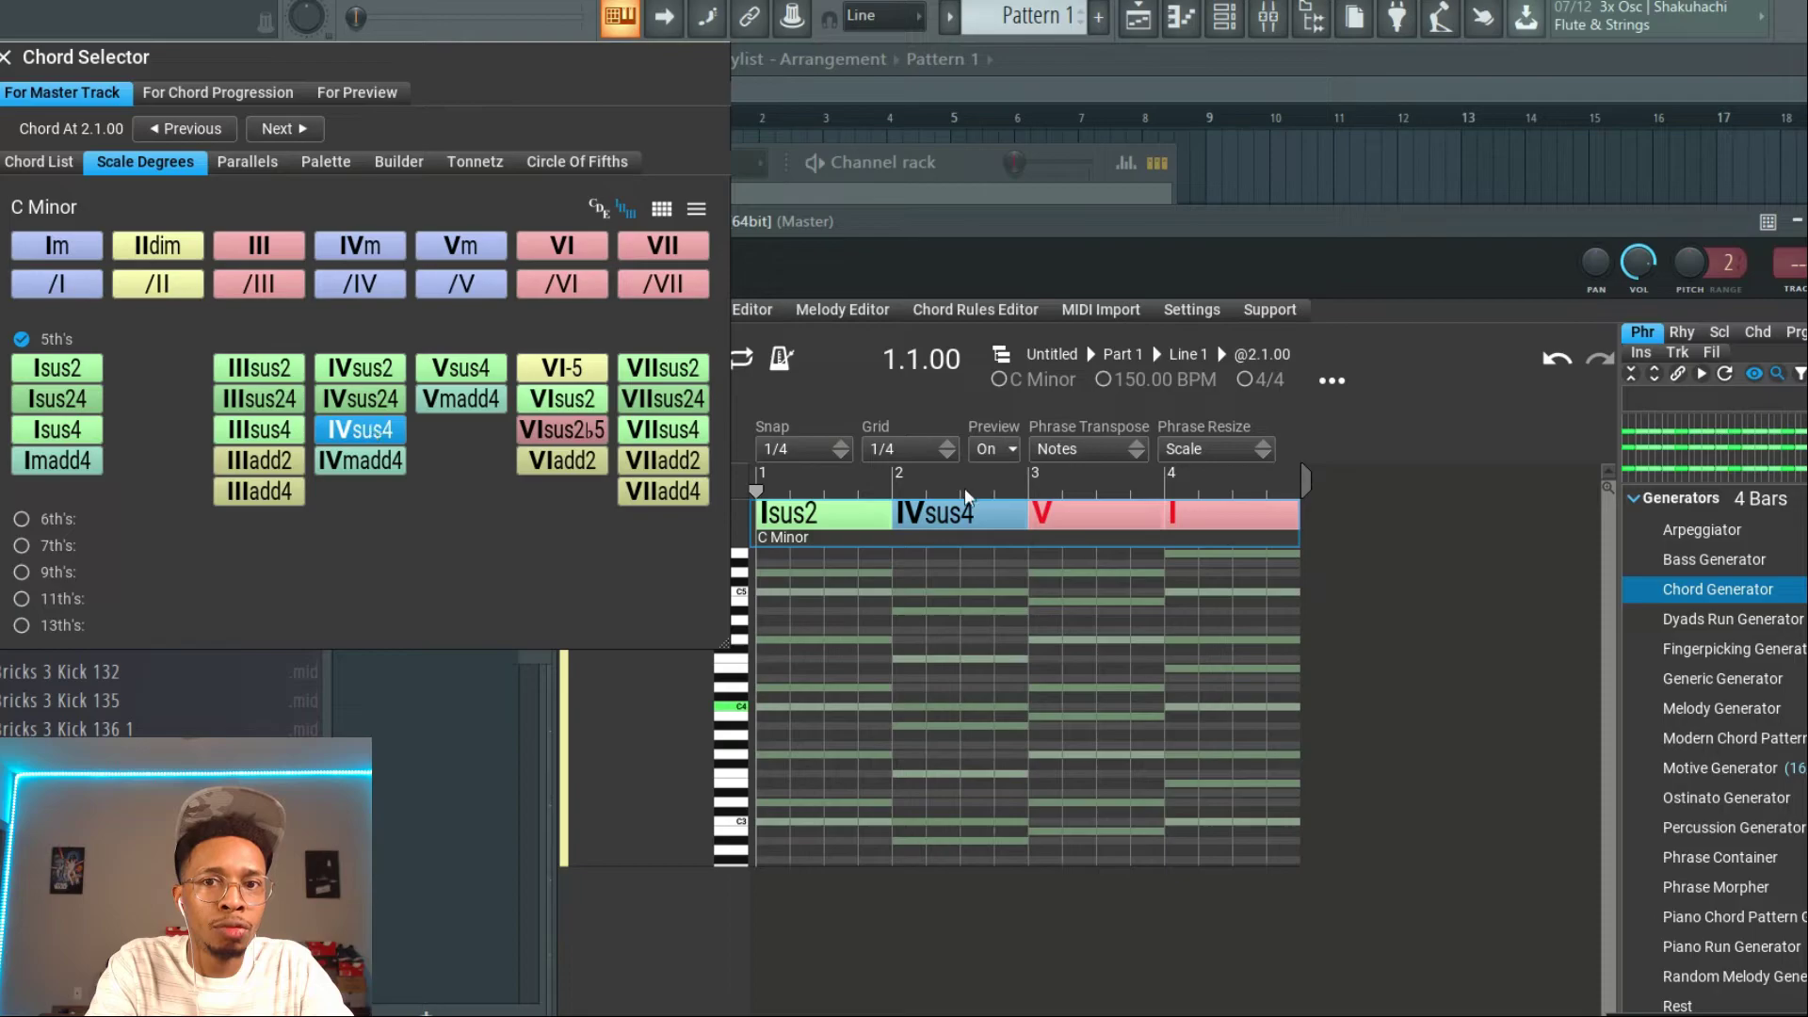
Set the third chord of the master track to Vm and the fourth to III, and close the chord selector
{"action": "left_click", "coordinate": [1059, 518]}
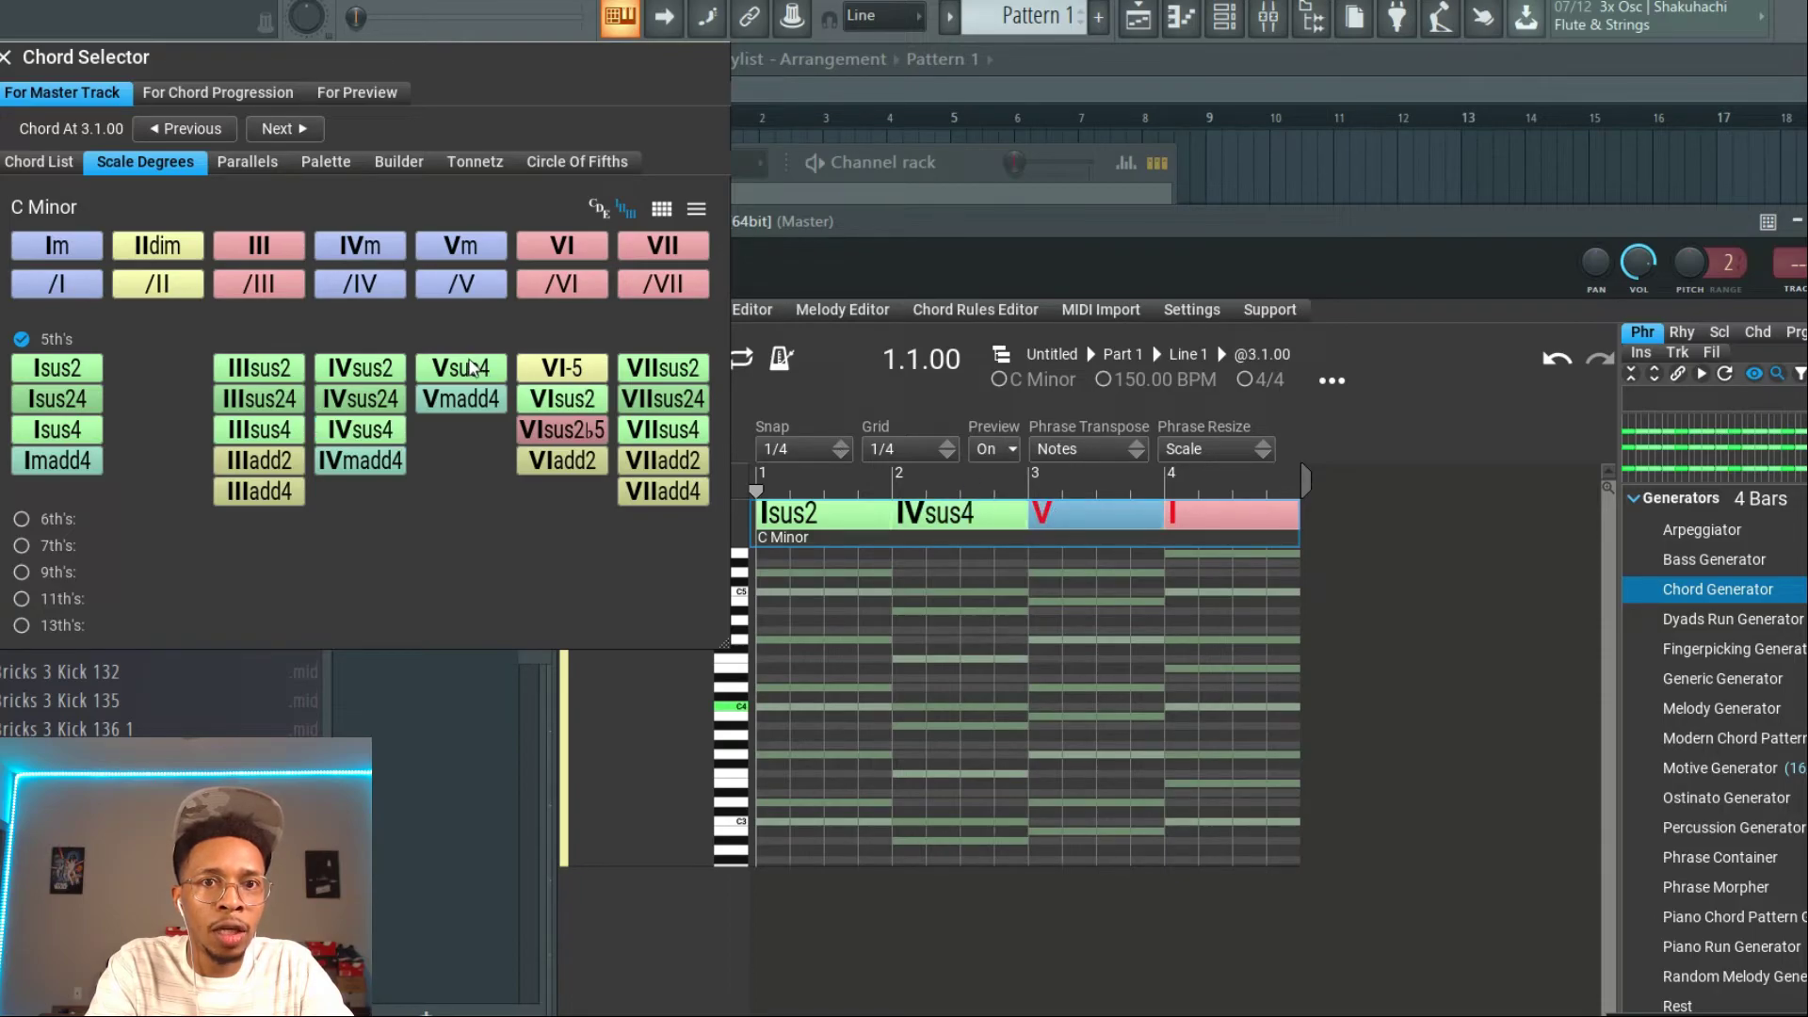
{"action": "left_click", "coordinate": [466, 250]}
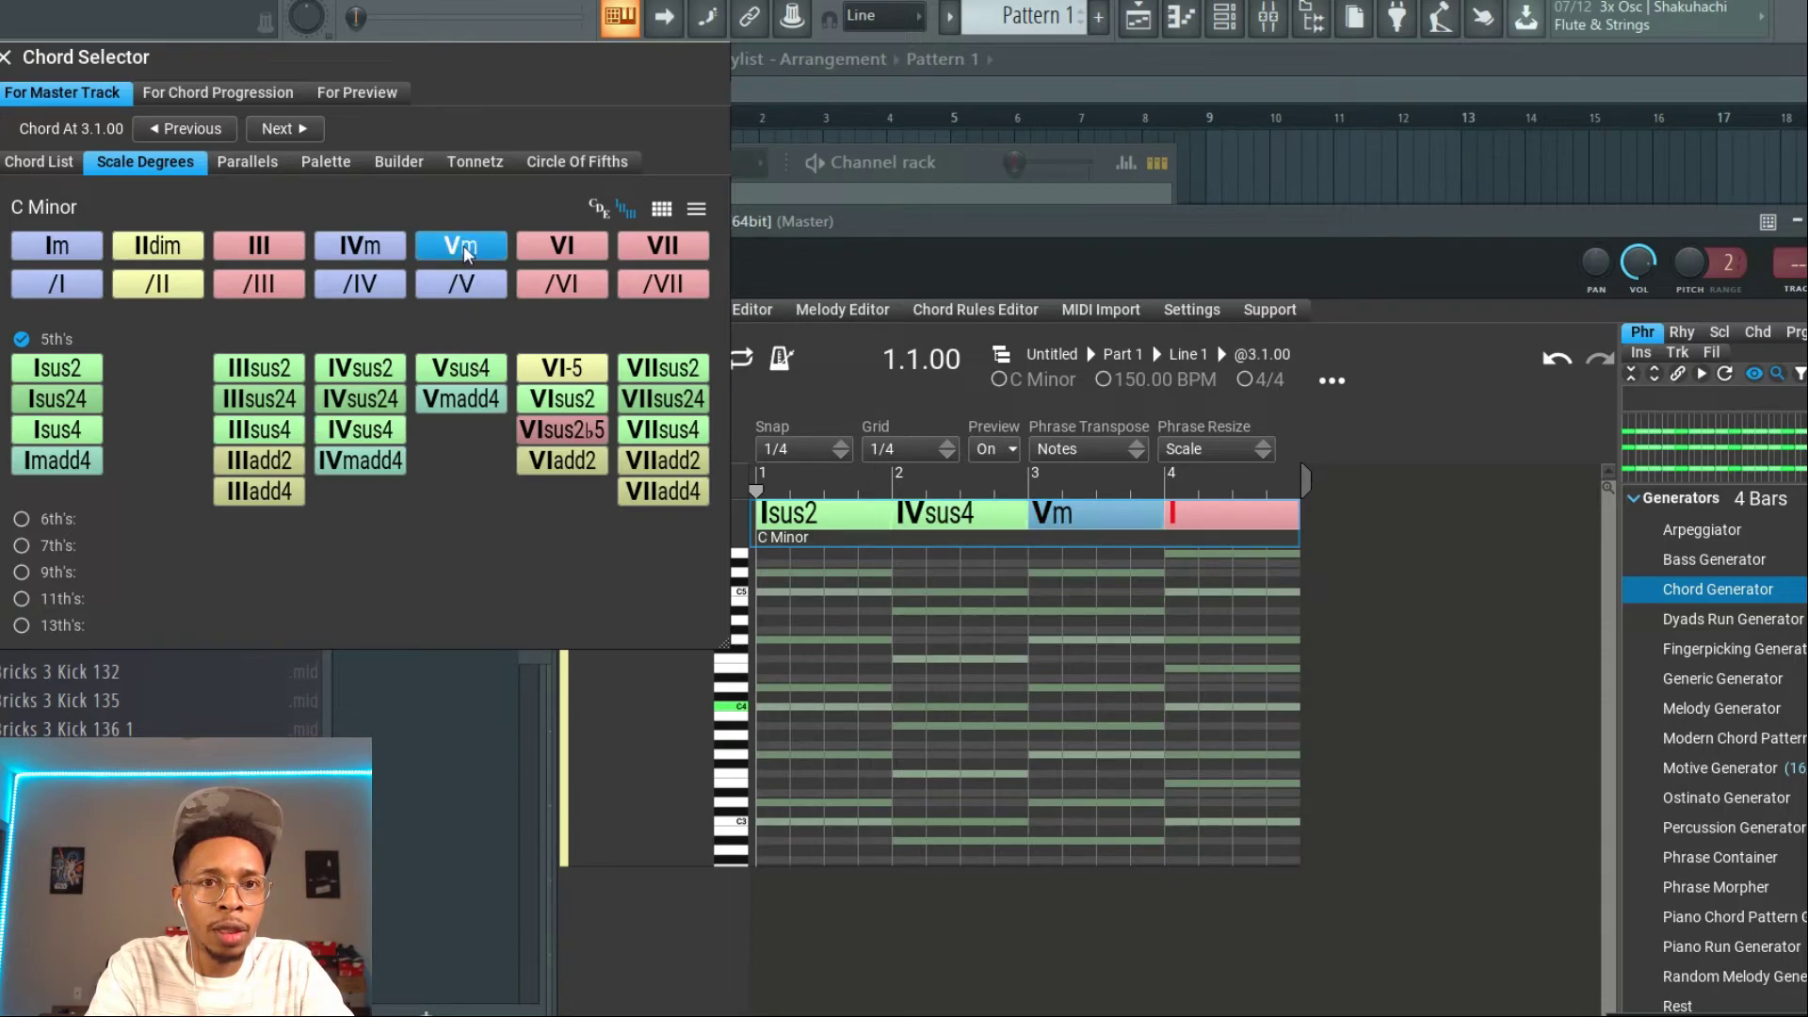
{"action": "left_click", "coordinate": [1221, 523]}
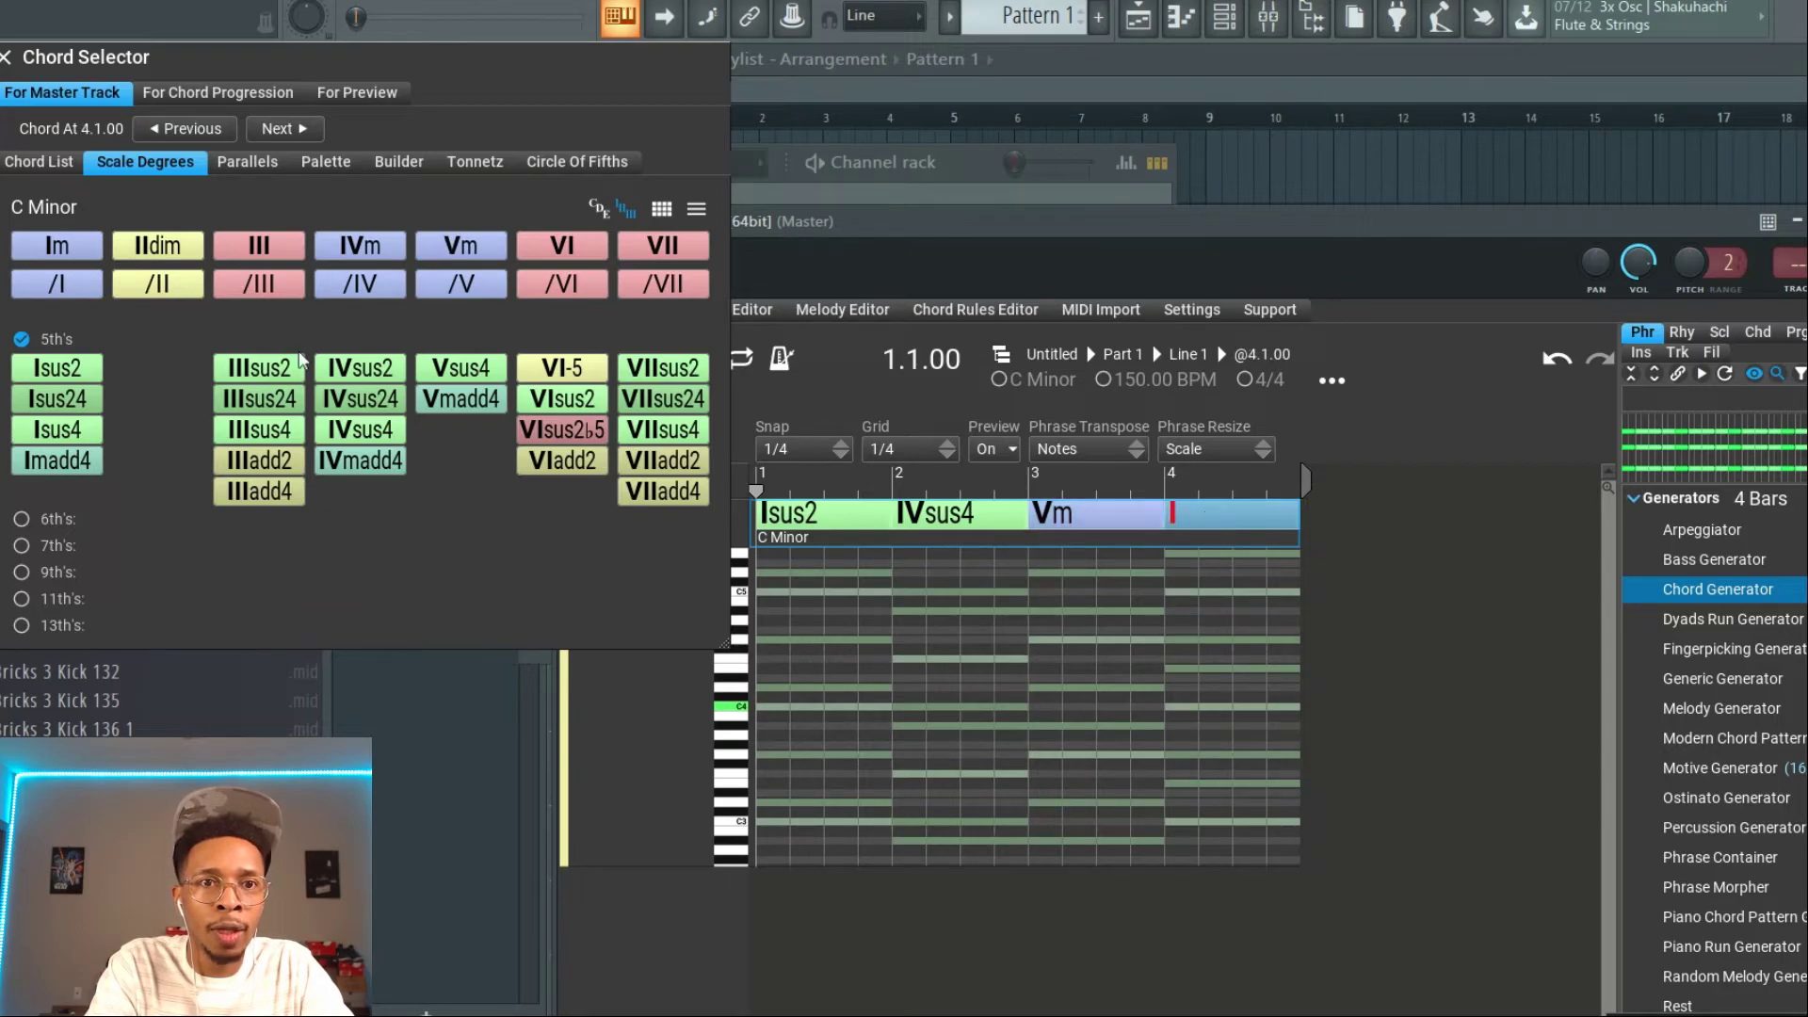
{"action": "left_click", "coordinate": [259, 248]}
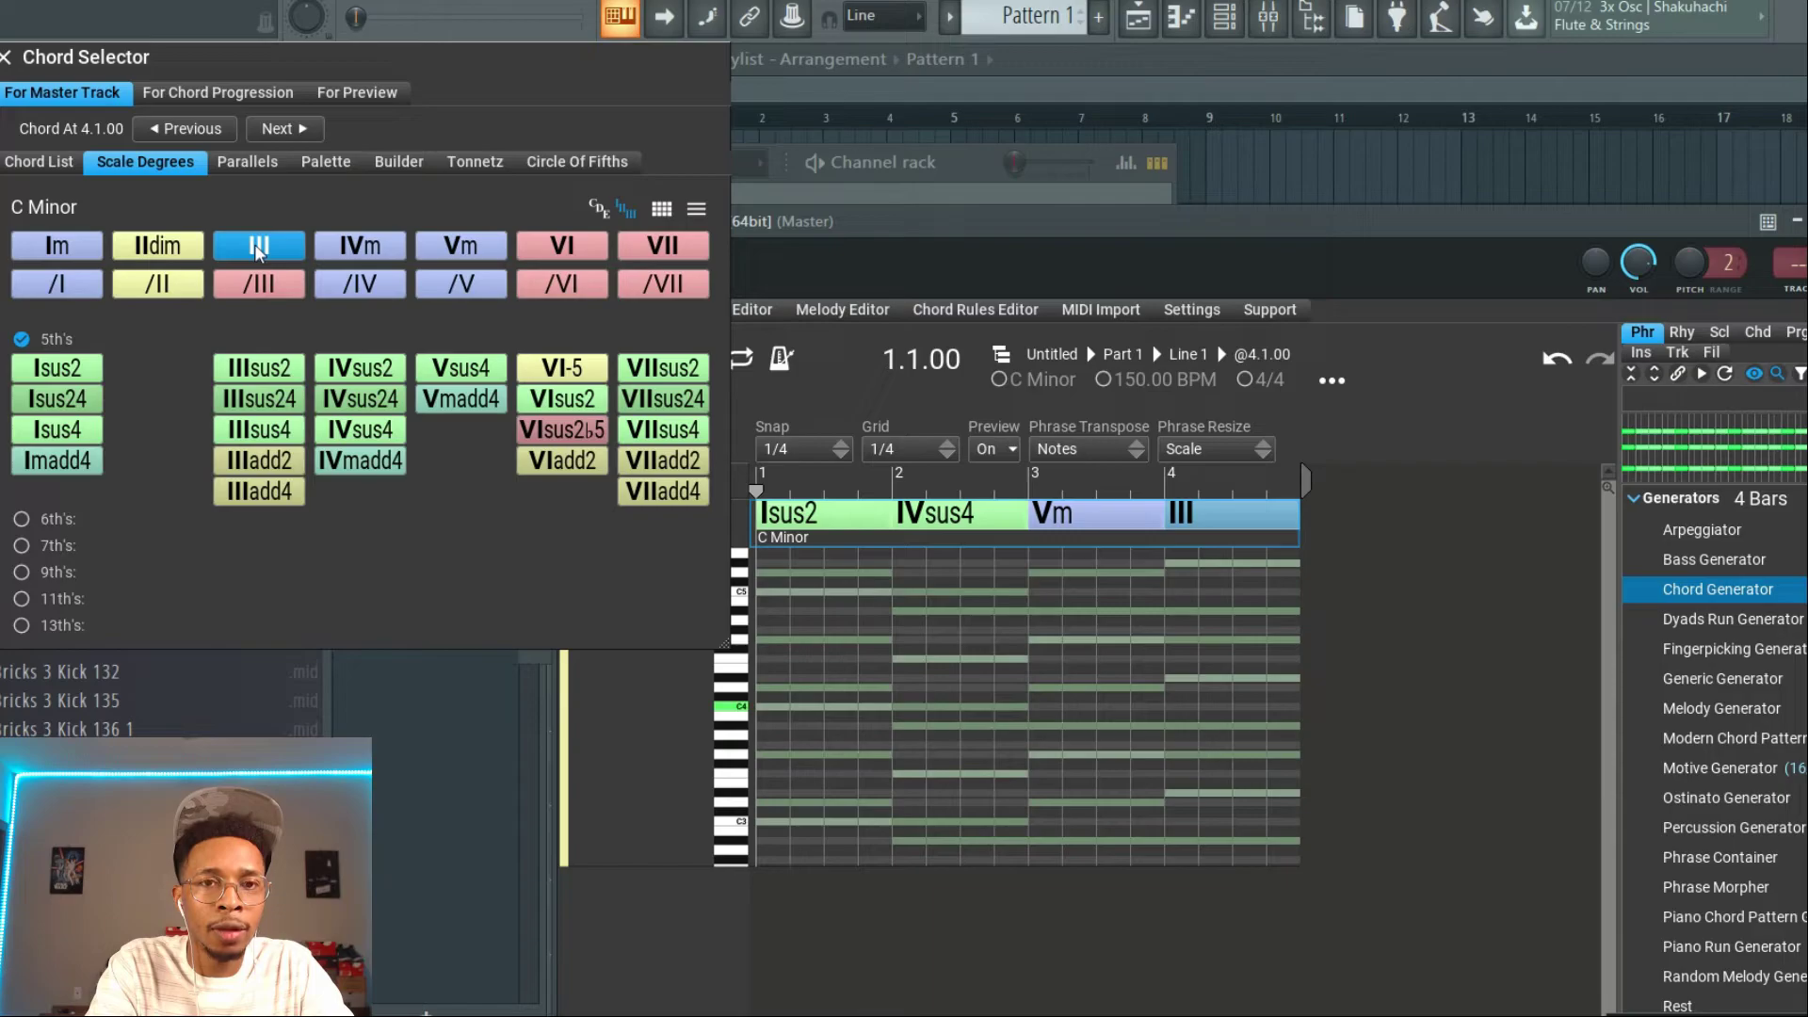
{"action": "left_click", "coordinate": [5, 58]}
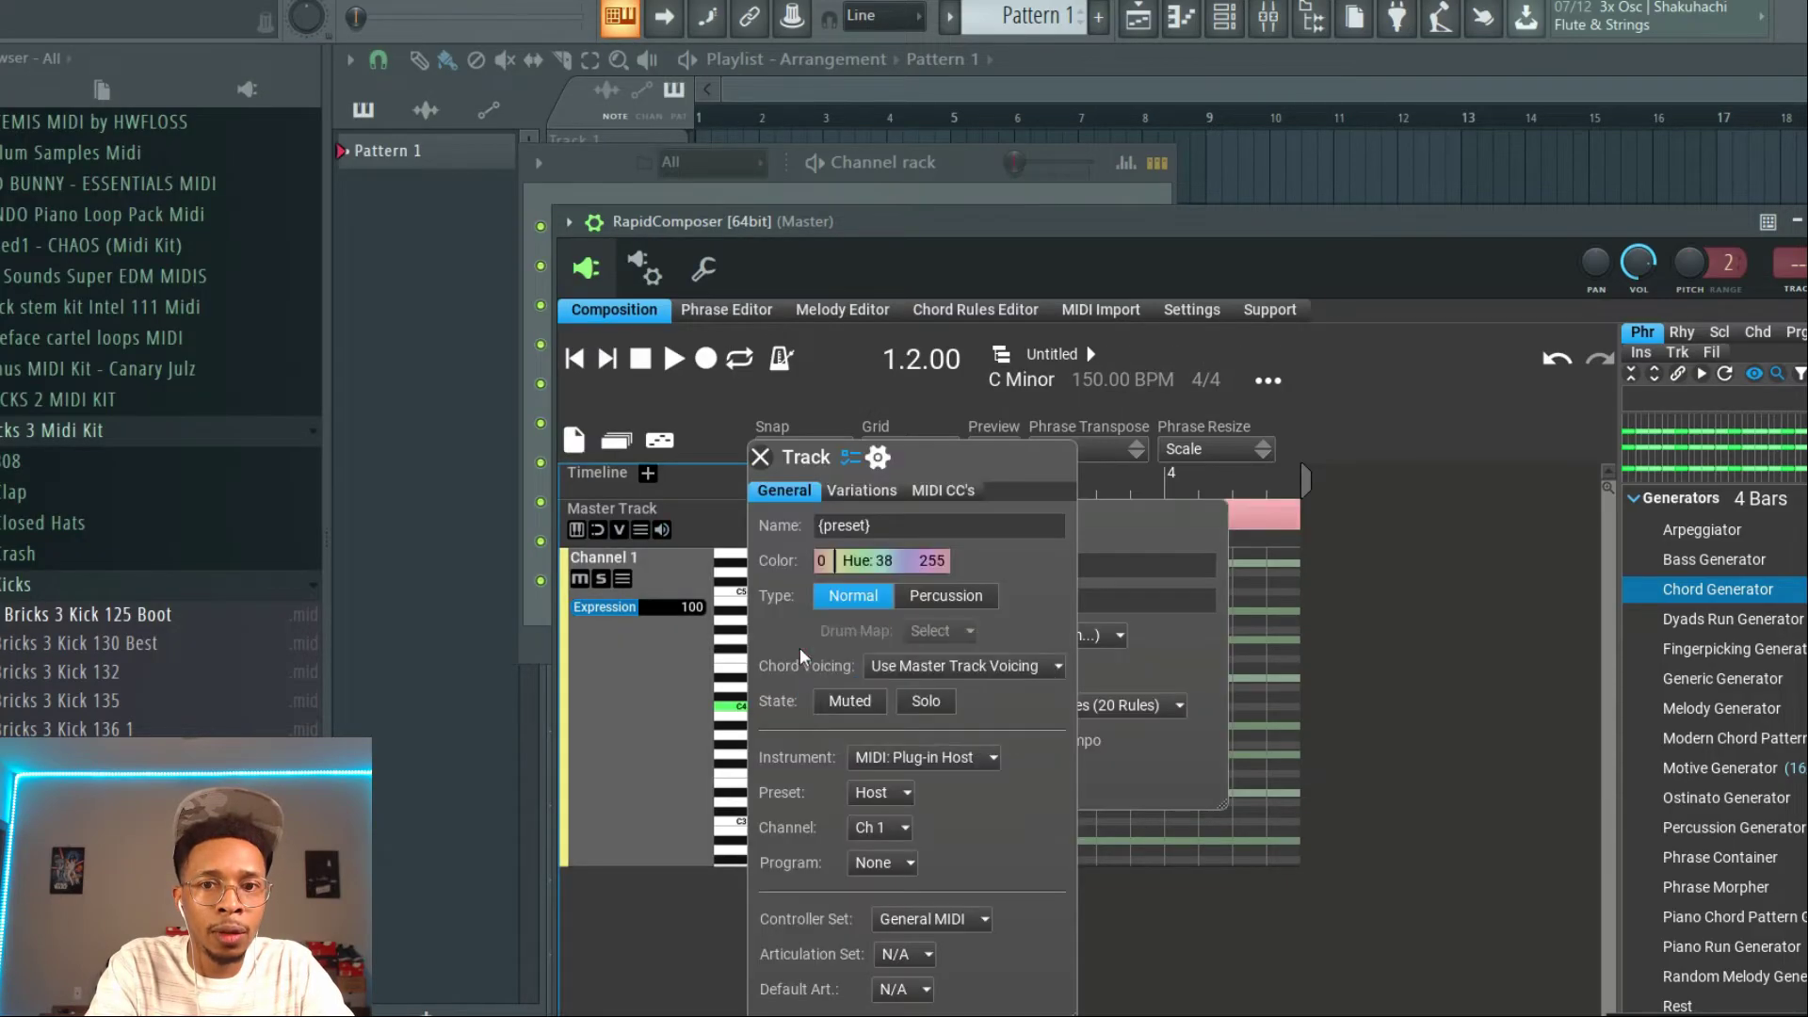
{"action": "left_click", "coordinate": [771, 460]}
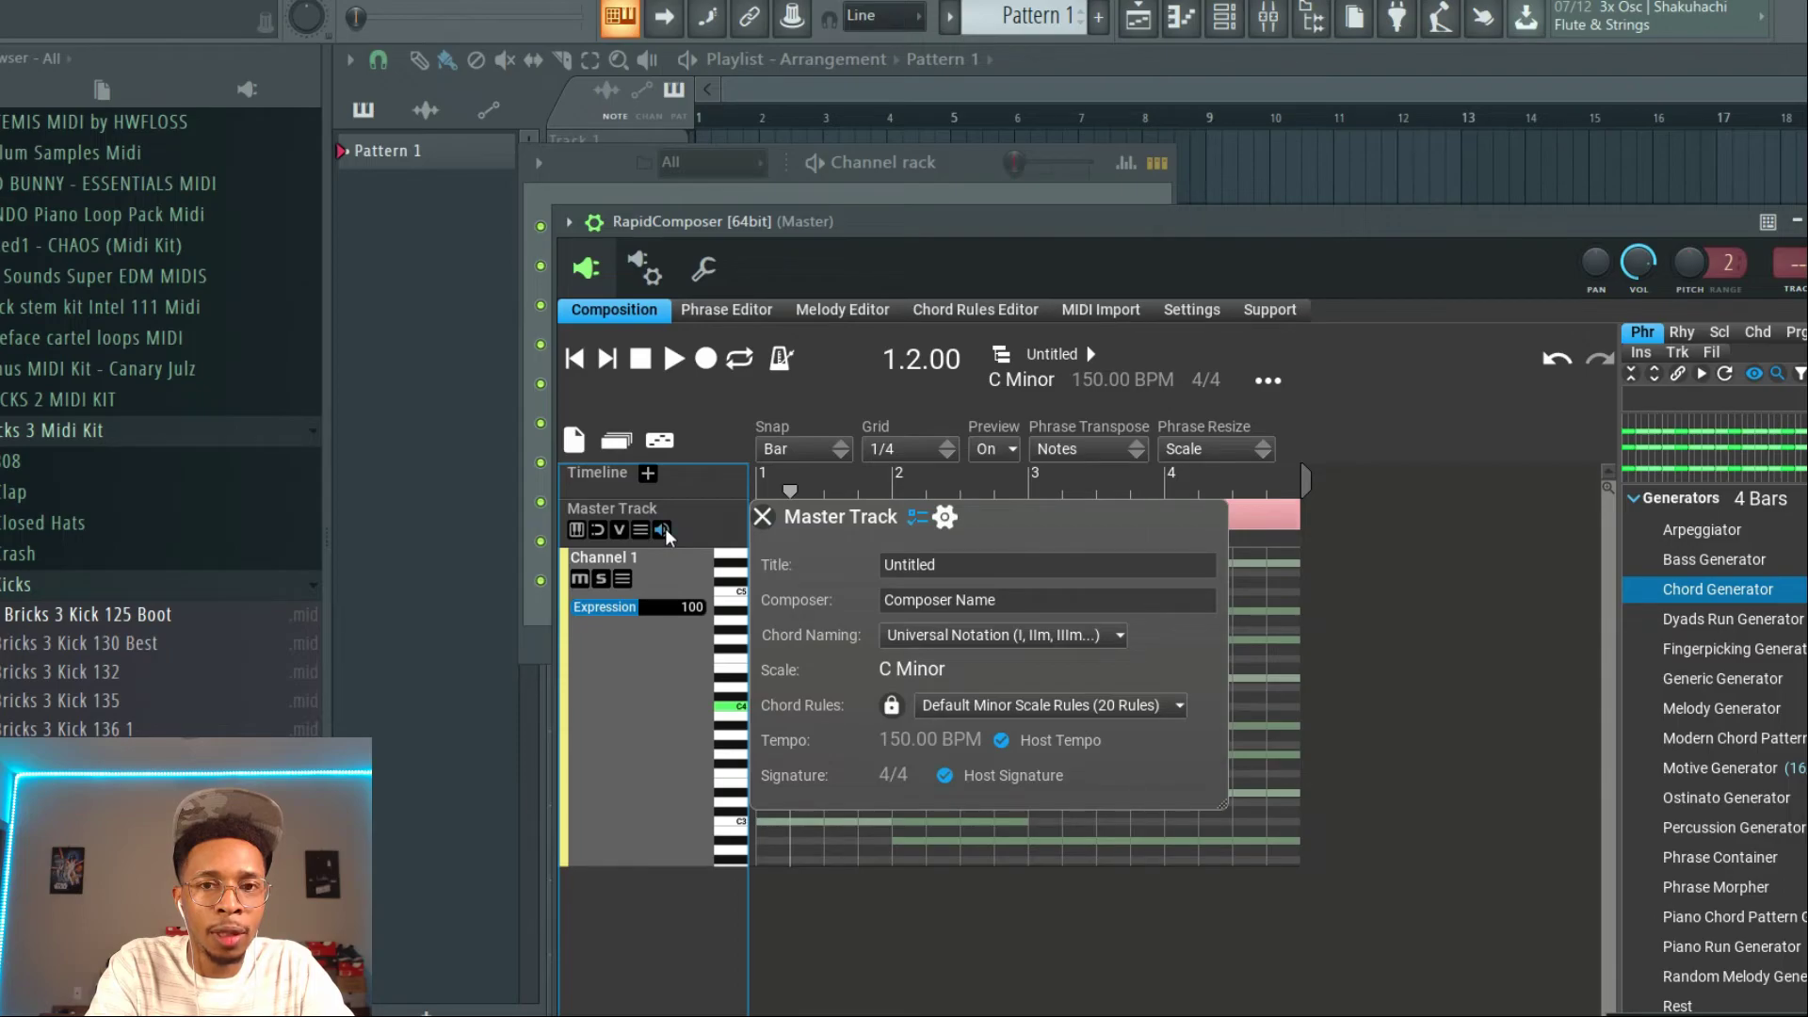
{"action": "left_click", "coordinate": [769, 517]}
Preview the four chords of the progression in order and return the playhead to the start
{"action": "left_click", "coordinate": [803, 513]}
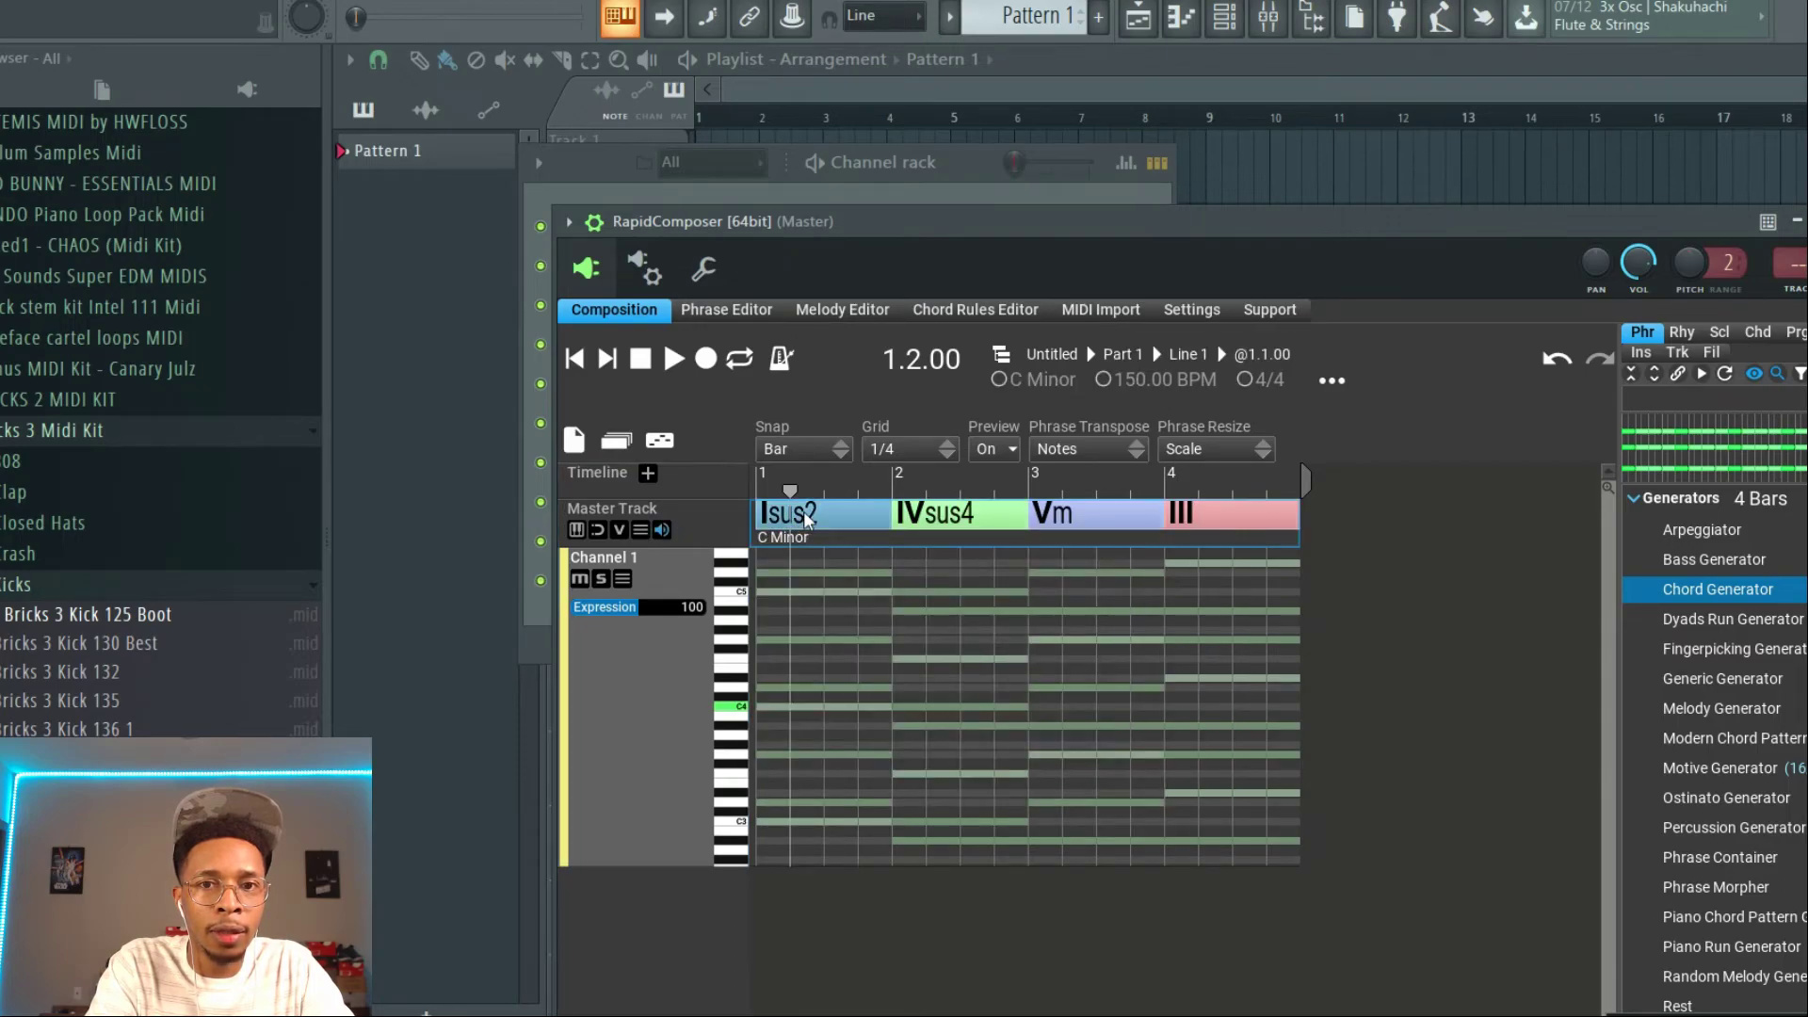
{"action": "left_click", "coordinate": [940, 509]}
{"action": "left_click", "coordinate": [1071, 516]}
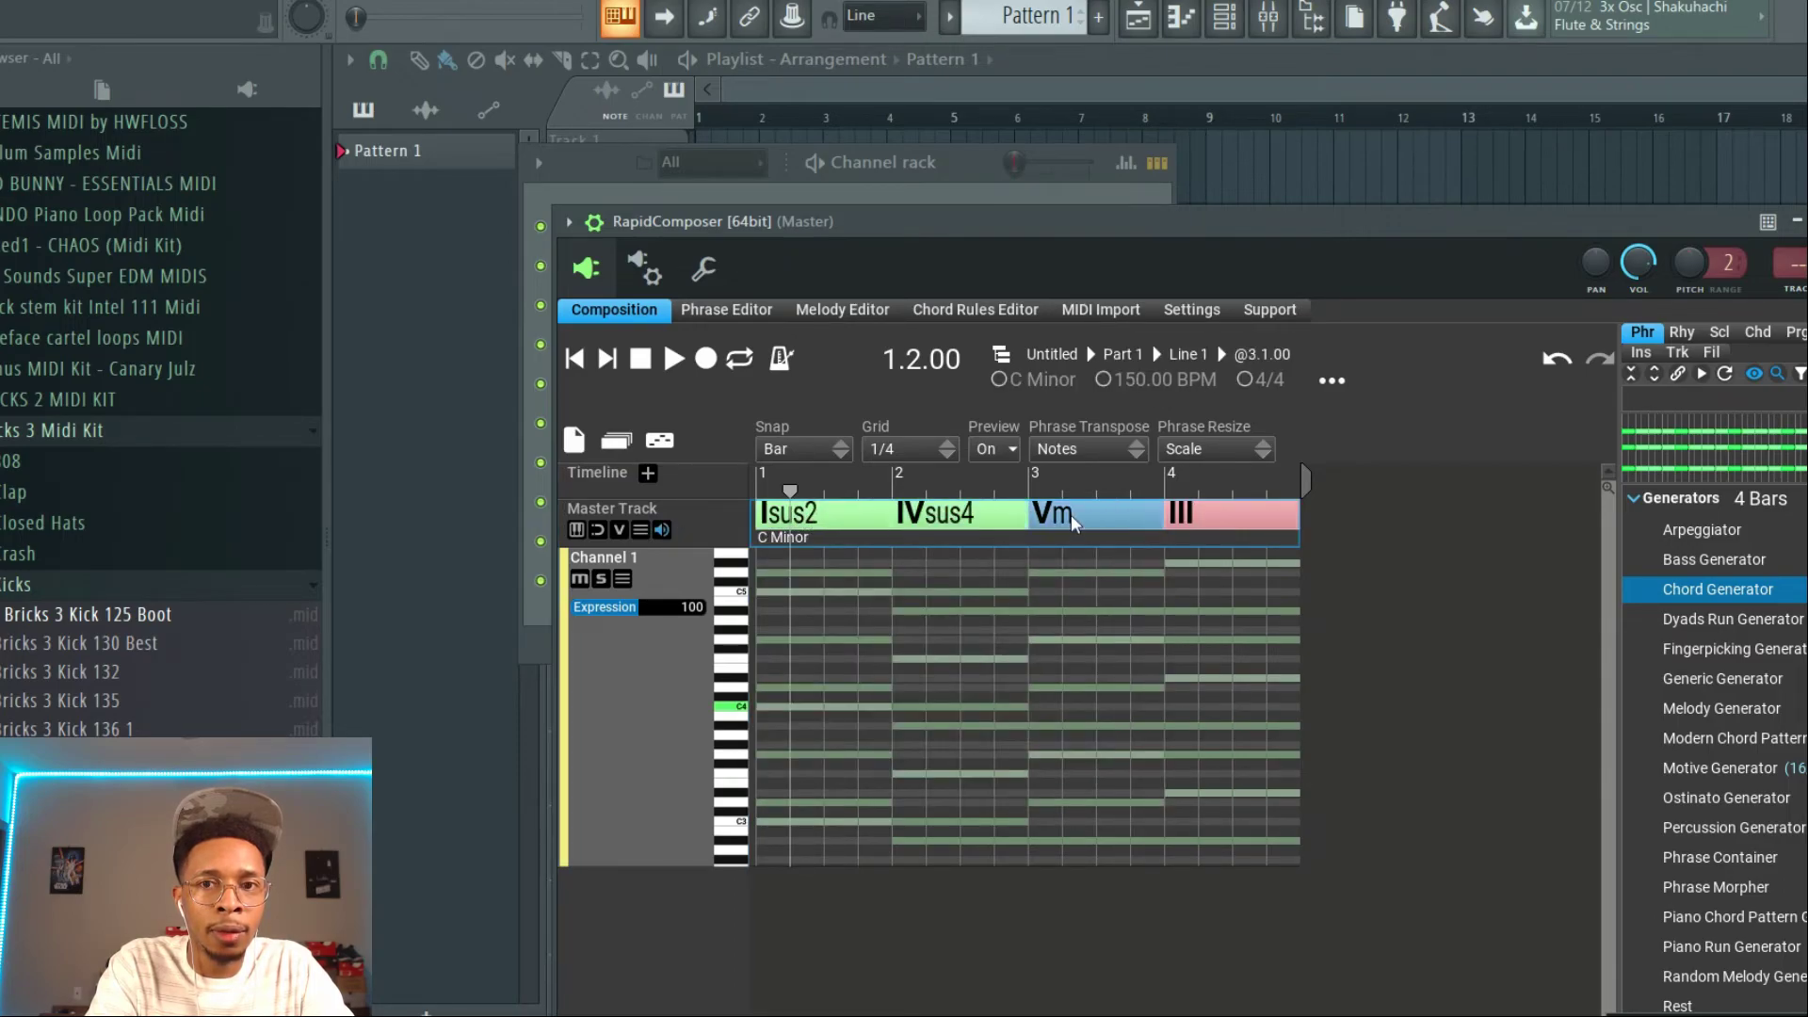
{"action": "left_click", "coordinate": [1212, 510]}
{"action": "left_click_drag", "start_coordinate": [794, 491], "coordinate": [757, 499]}
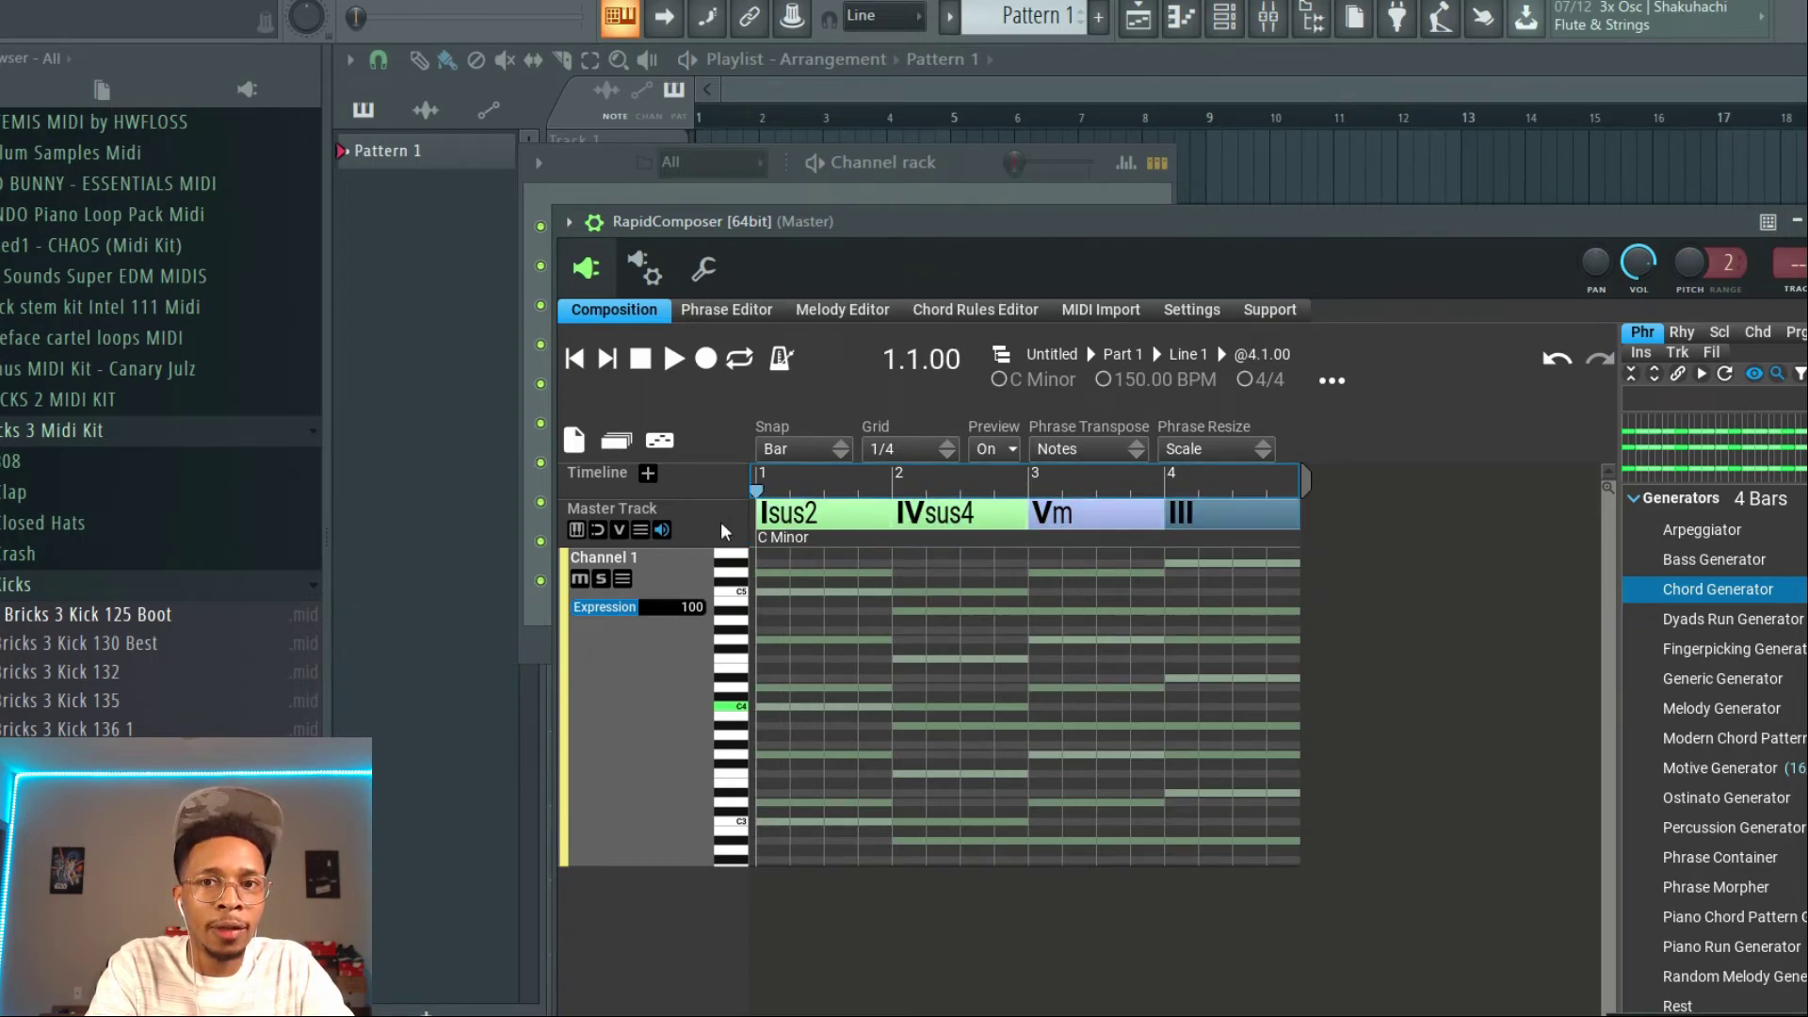
Enable the 4/4 signature, 150 BPM tempo and C Minor scale settings for the bar 4 chord
{"action": "left_click", "coordinate": [1245, 380]}
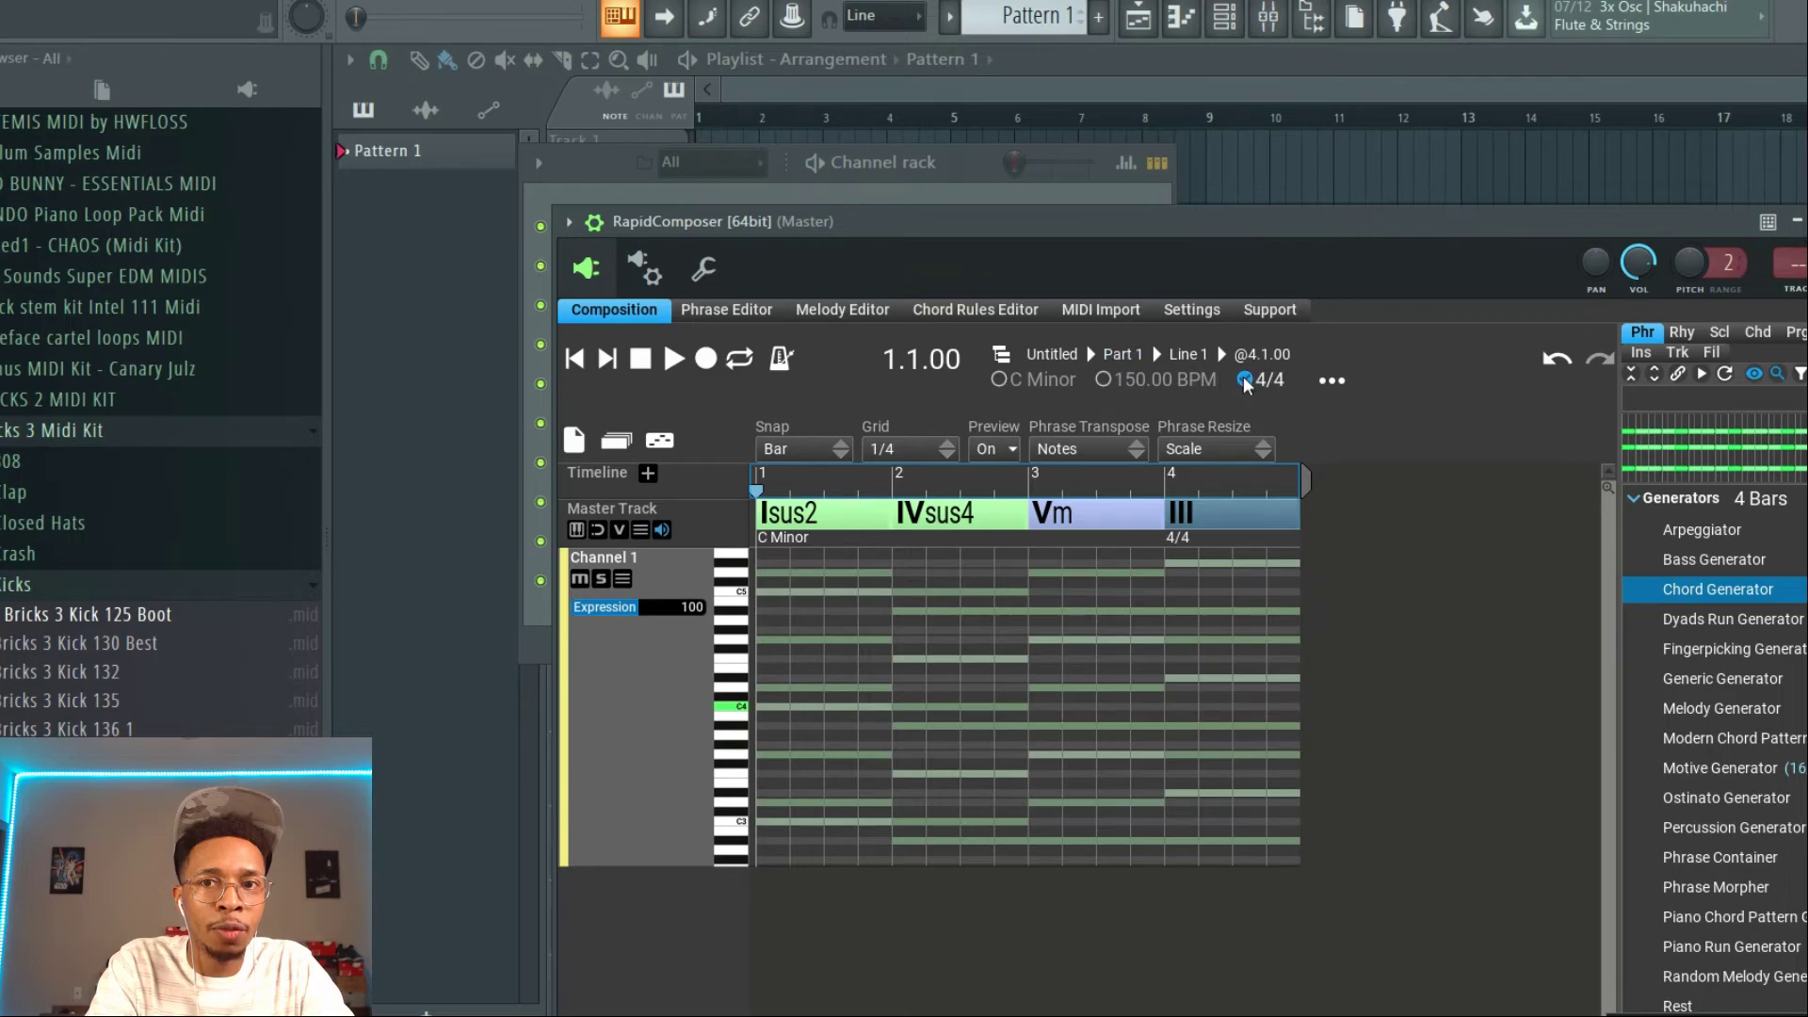
{"action": "left_click", "coordinate": [1104, 379]}
{"action": "left_click", "coordinate": [999, 380]}
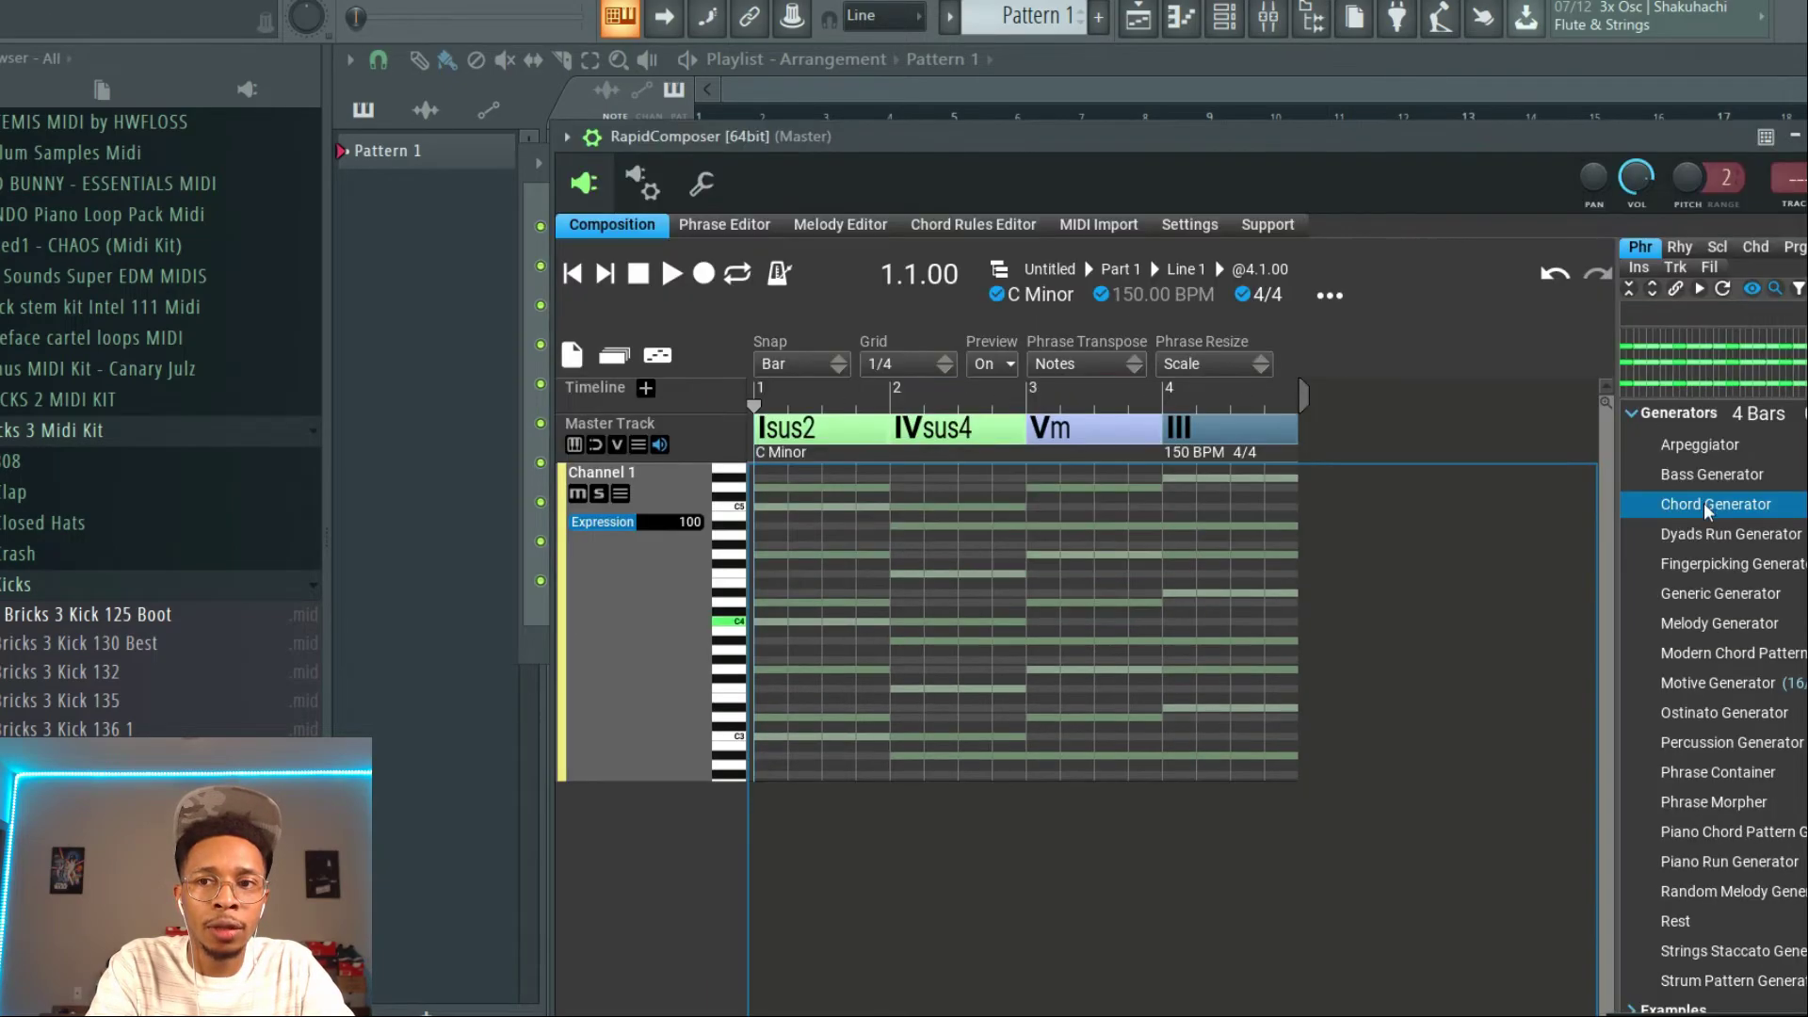
Apply the Chord Generator phrase to Channel 1 and set its rhythm division to 1 Bar
{"action": "left_click_drag", "start_coordinate": [1708, 509], "coordinate": [591, 680]}
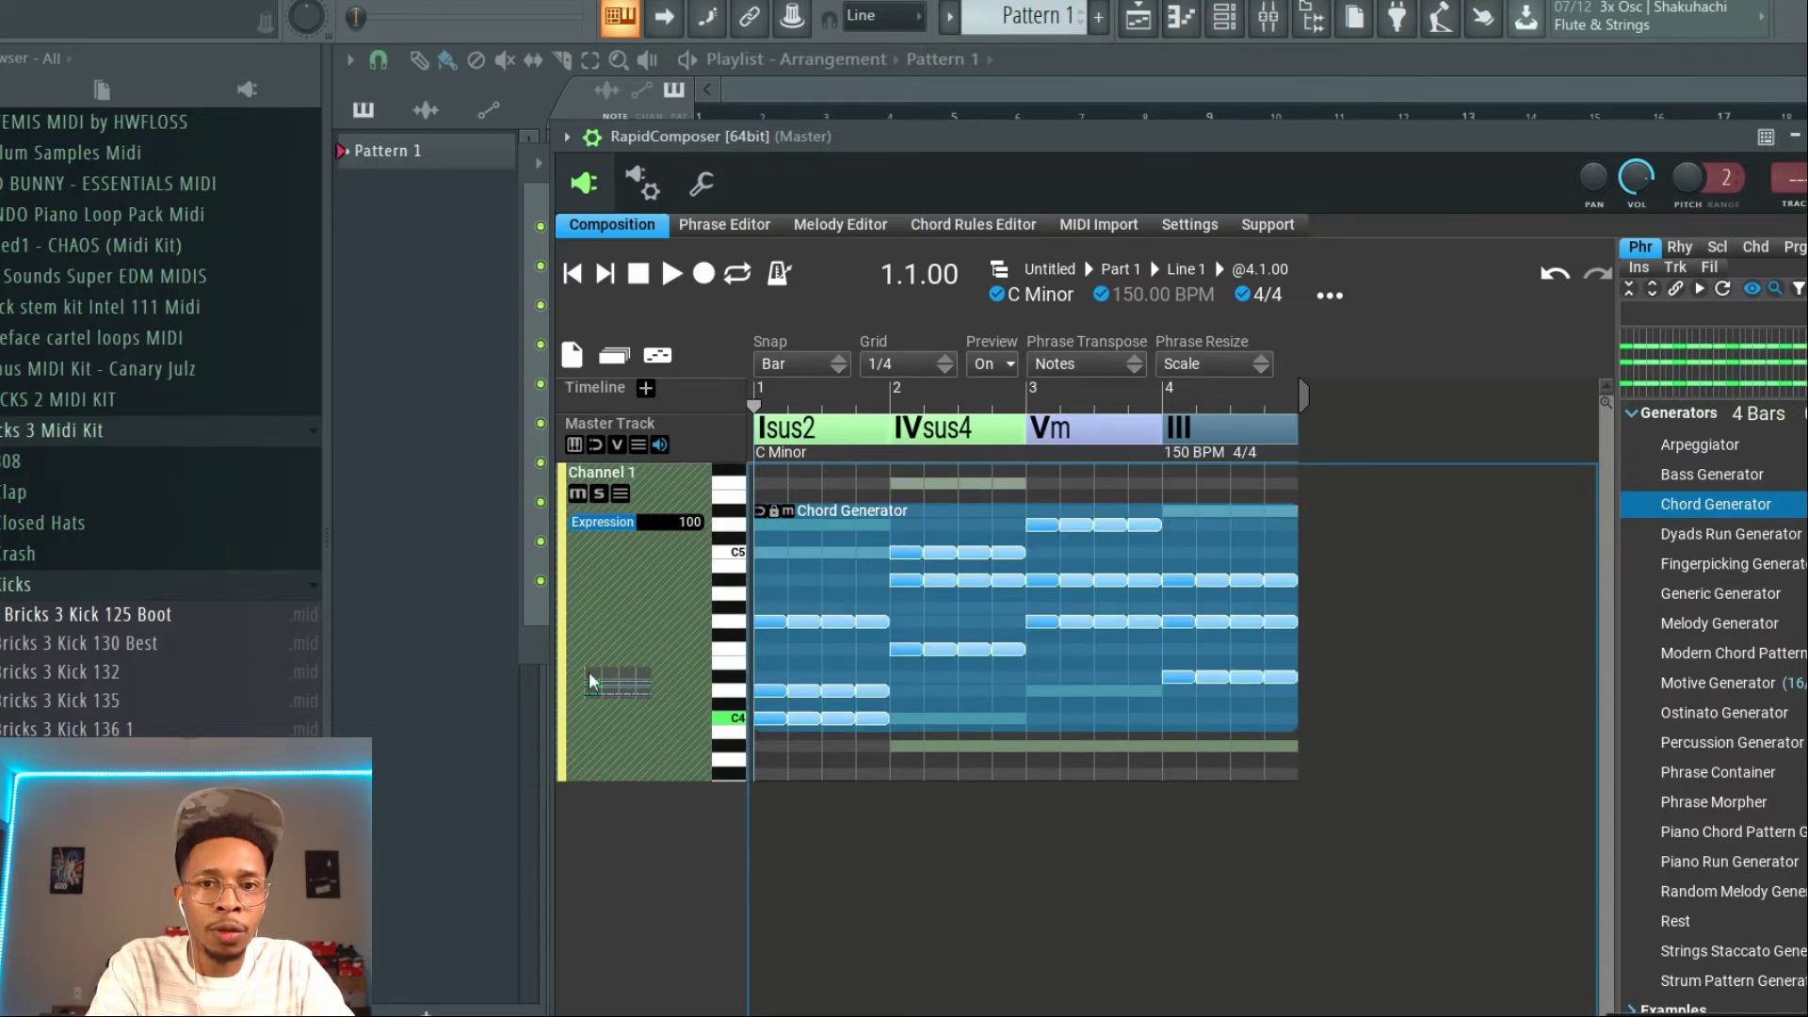
{"action": "double_click", "coordinate": [820, 682]}
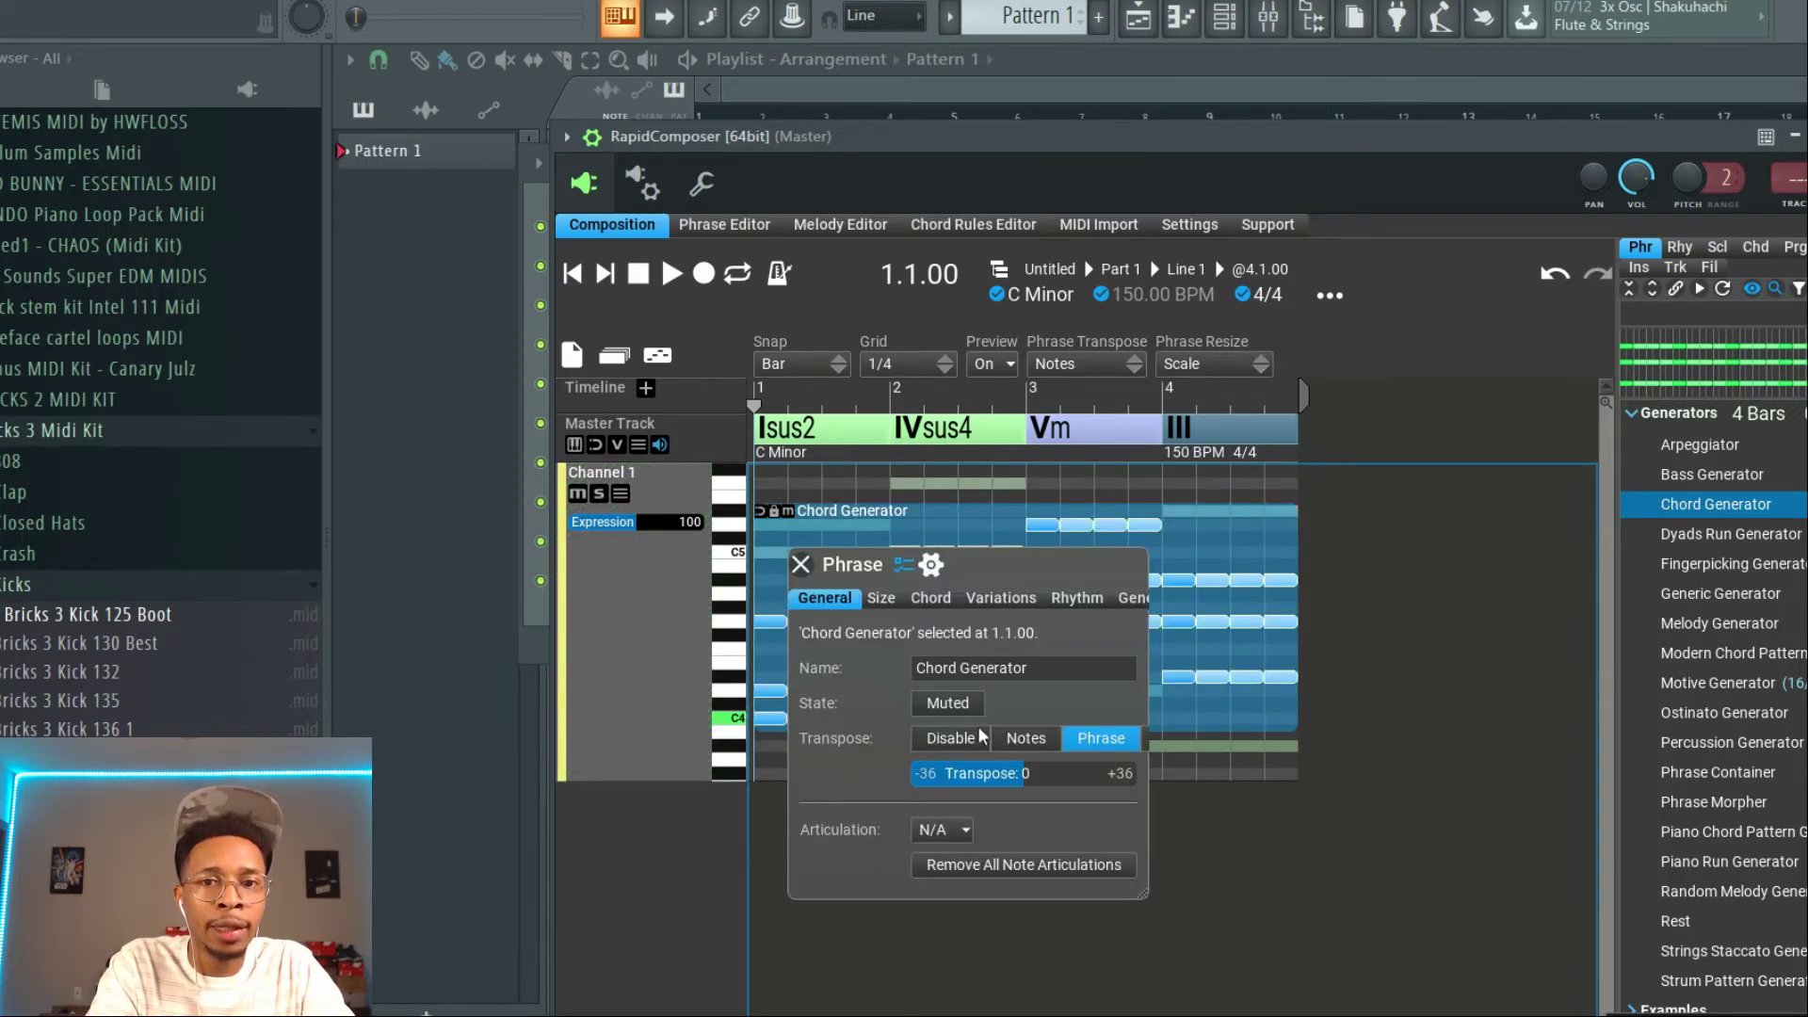
{"action": "left_click", "coordinate": [1076, 601]}
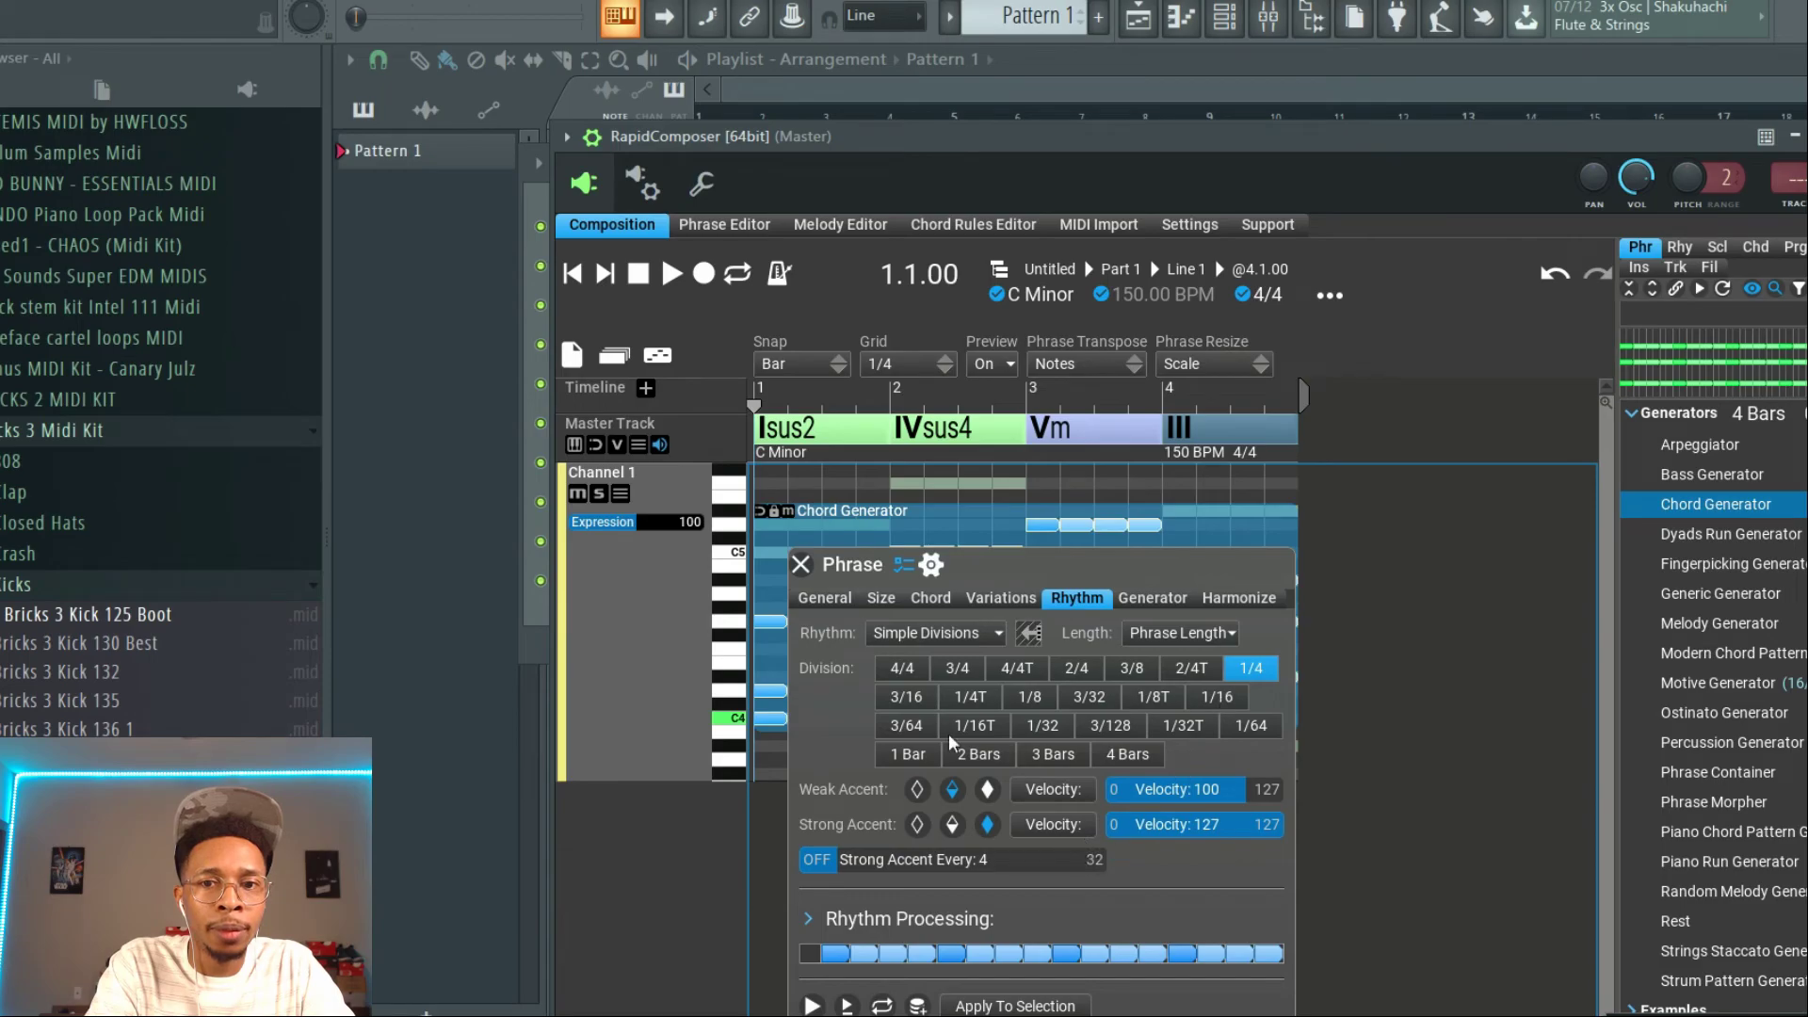
{"action": "left_click", "coordinate": [929, 757]}
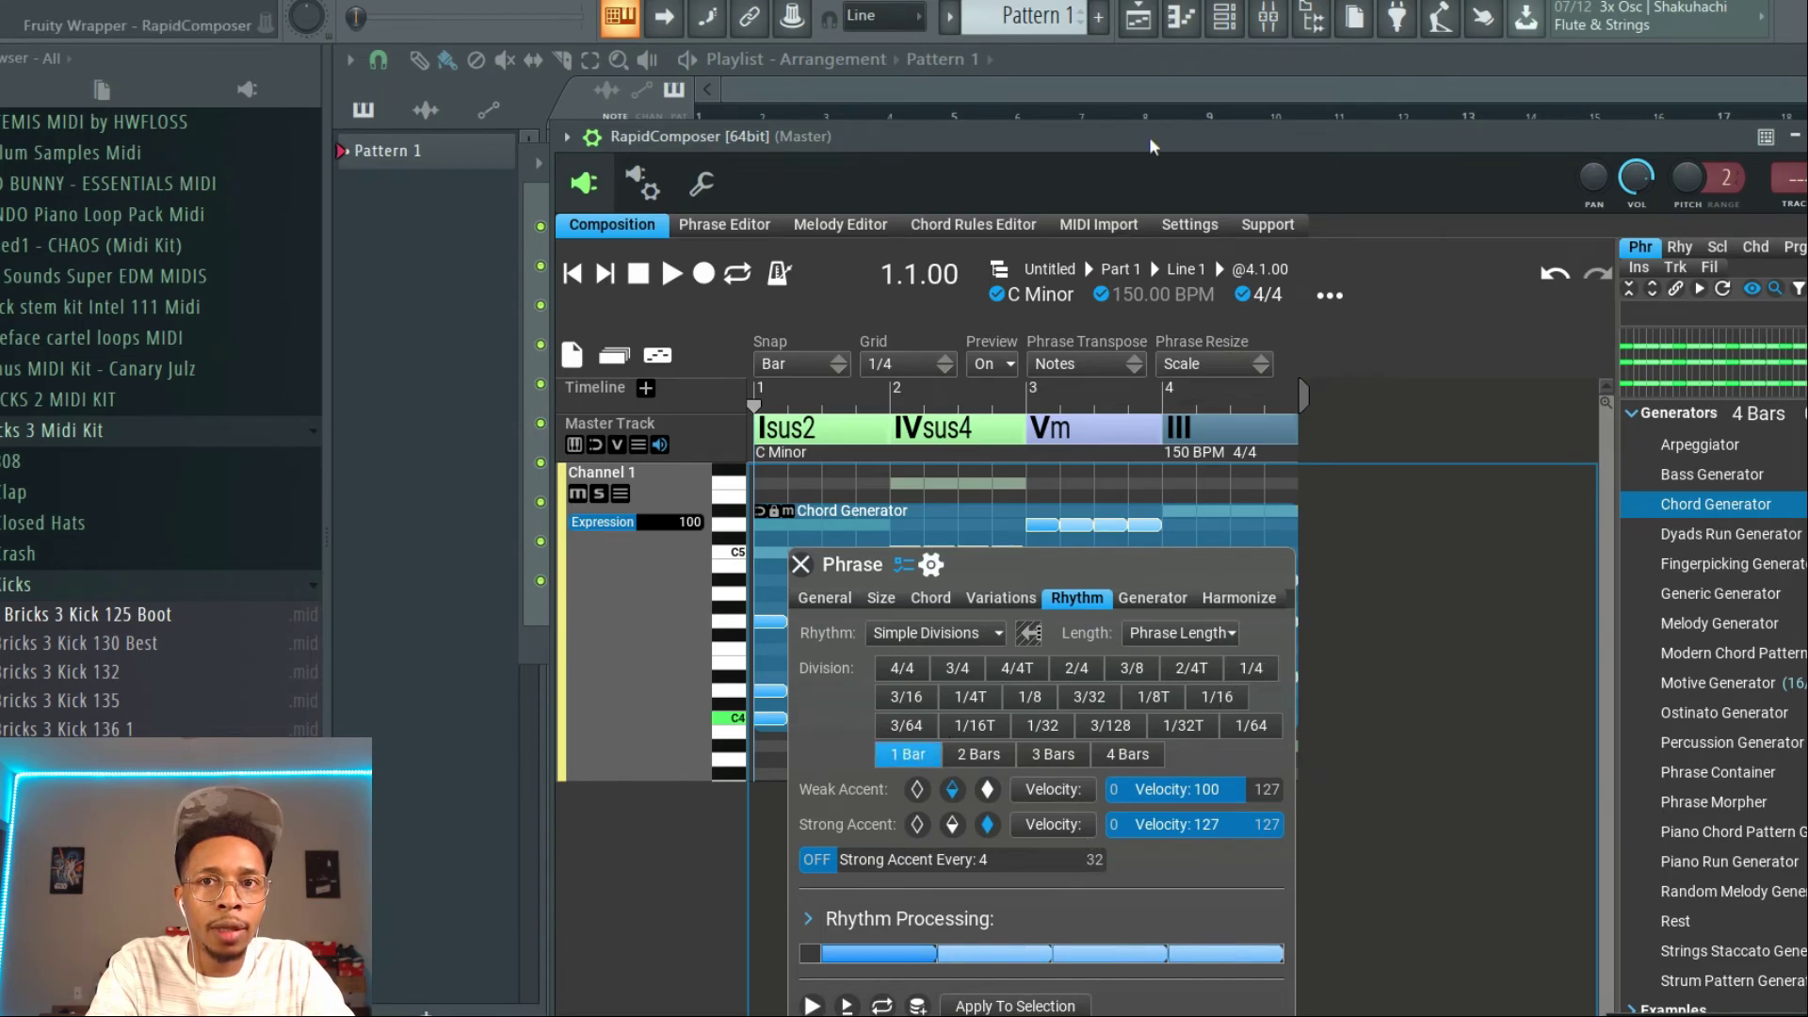
{"action": "left_click_drag", "start_coordinate": [1150, 143], "coordinate": [1238, 49]}
{"action": "left_click", "coordinate": [1100, 916]}
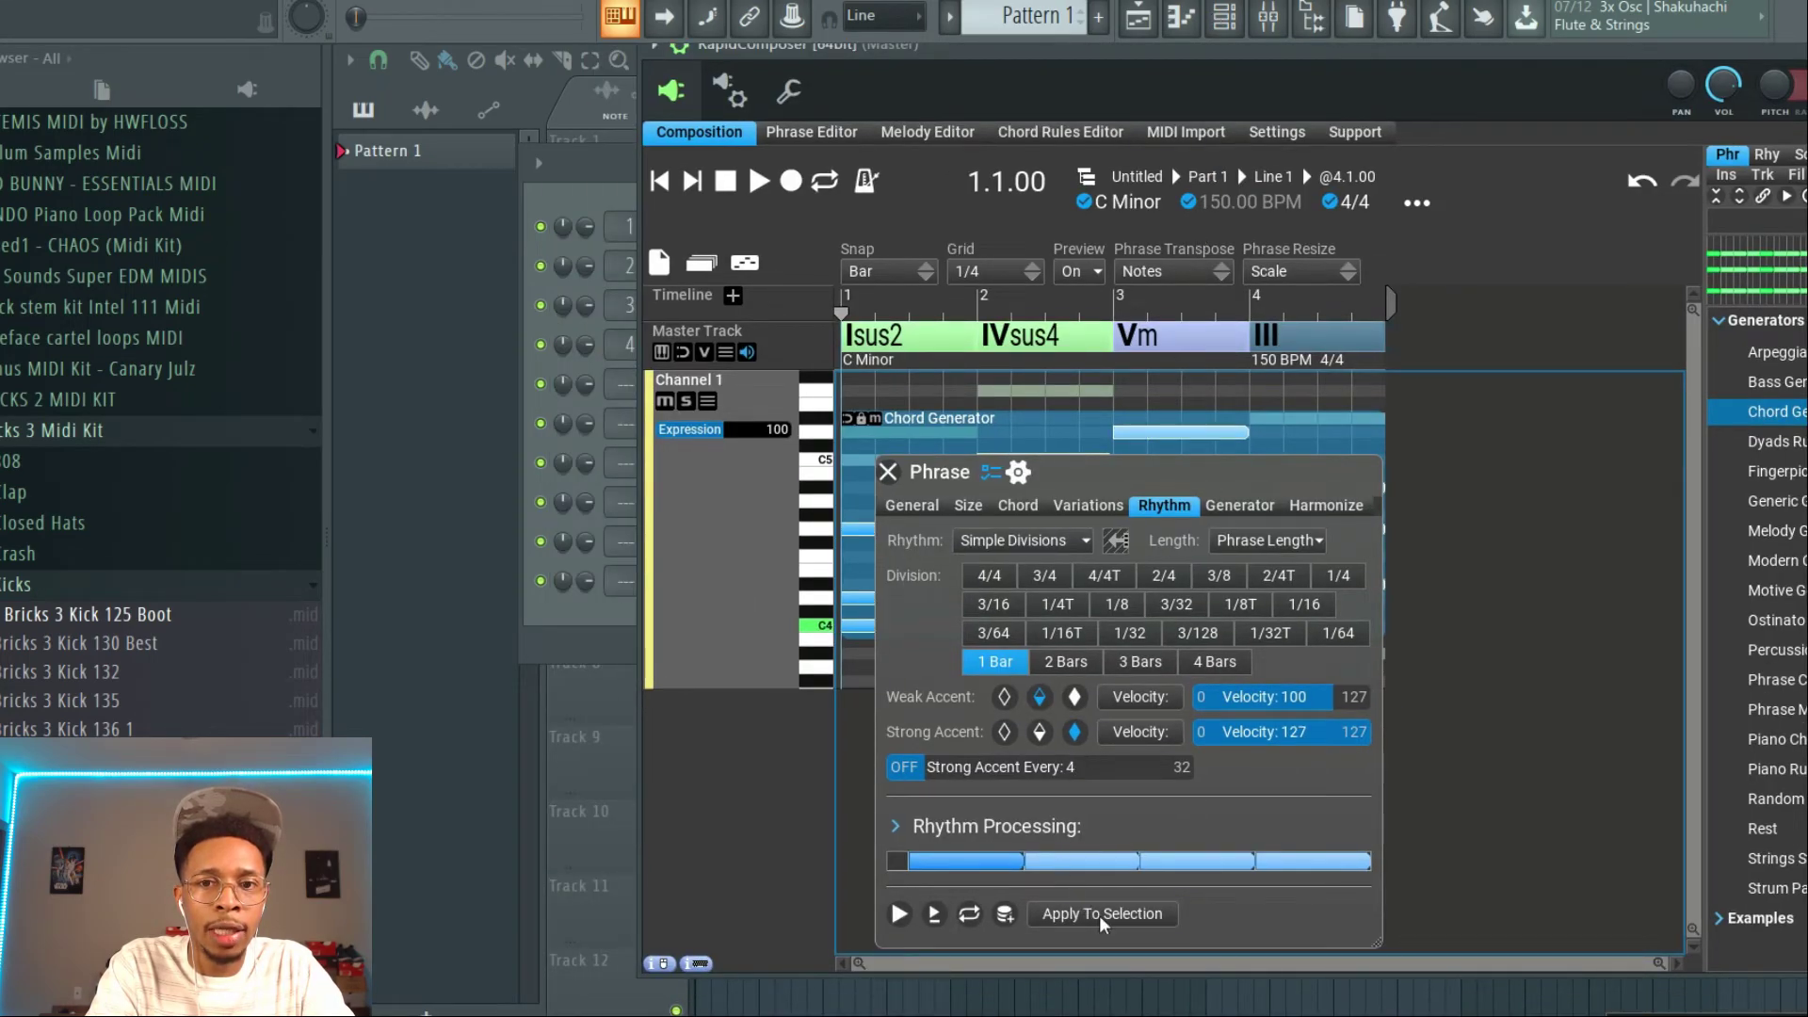
{"action": "left_click", "coordinate": [891, 471]}
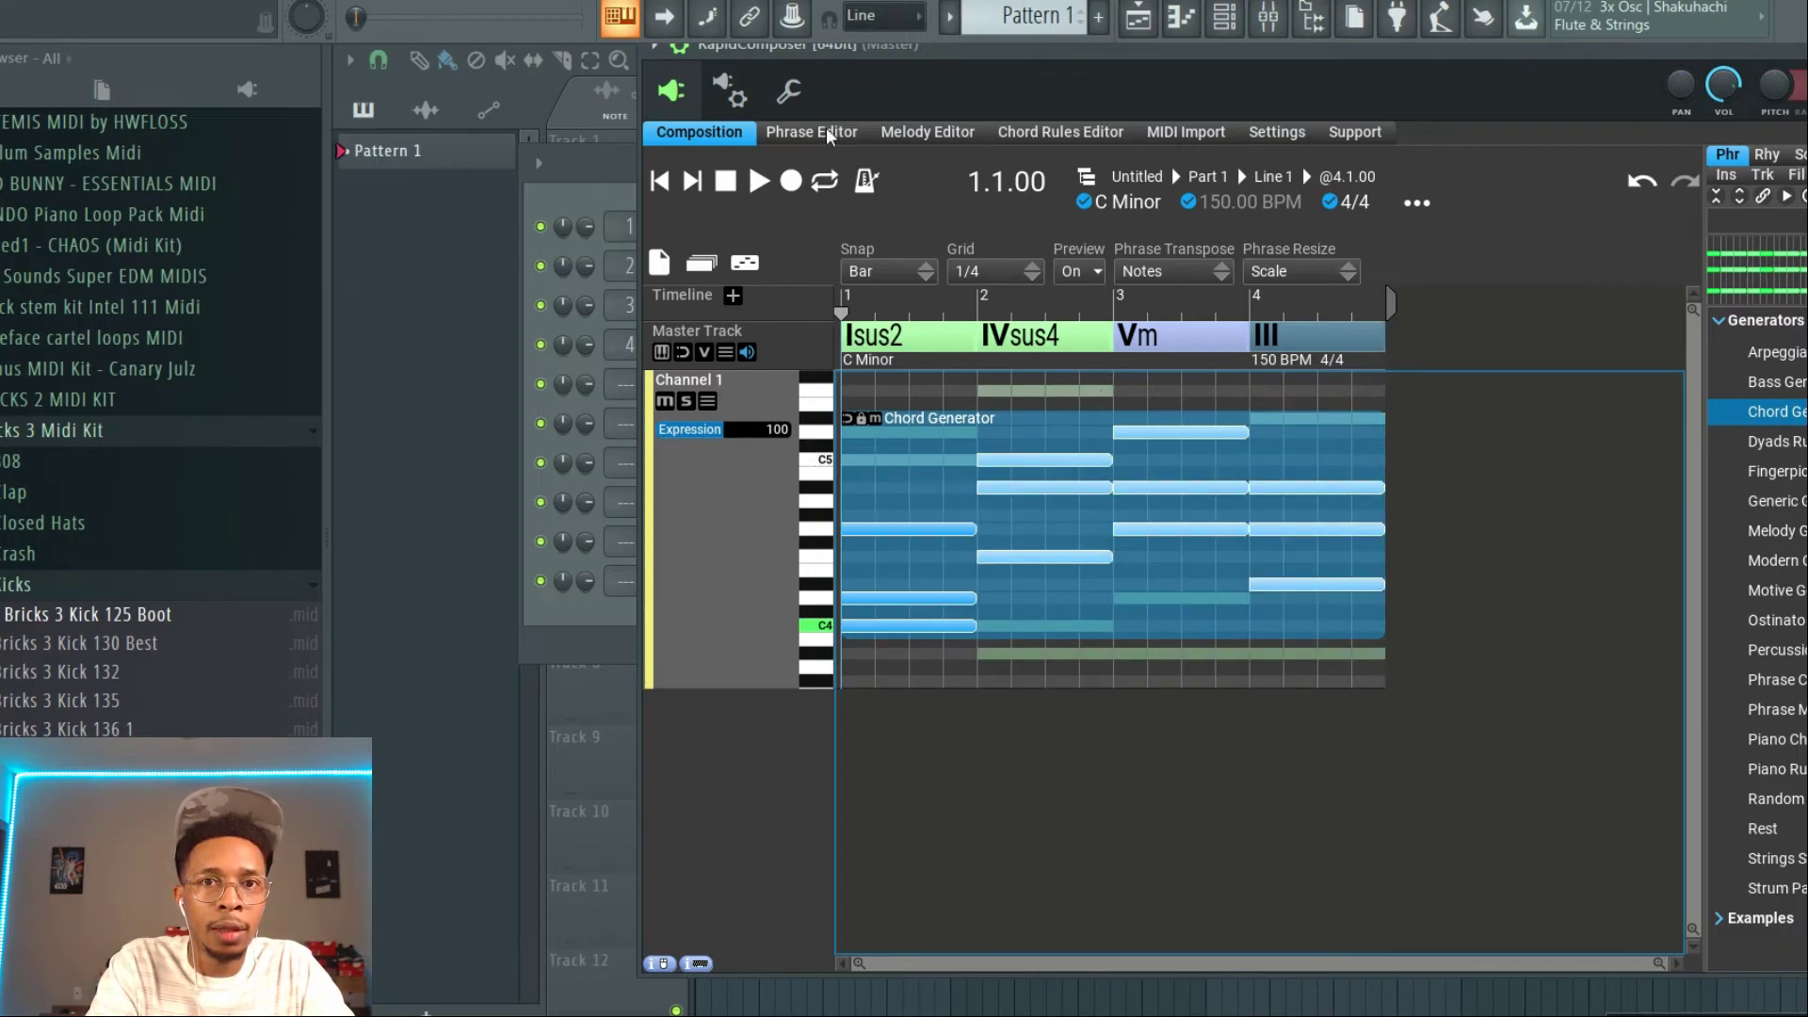
Transfer the Chord Generator phrase to the Scaler channel and play it in that channel's piano roll
{"action": "left_click_drag", "start_coordinate": [880, 43], "coordinate": [1119, 60]}
{"action": "left_click_drag", "start_coordinate": [935, 415], "coordinate": [880, 545]}
{"action": "left_click", "coordinate": [881, 544]}
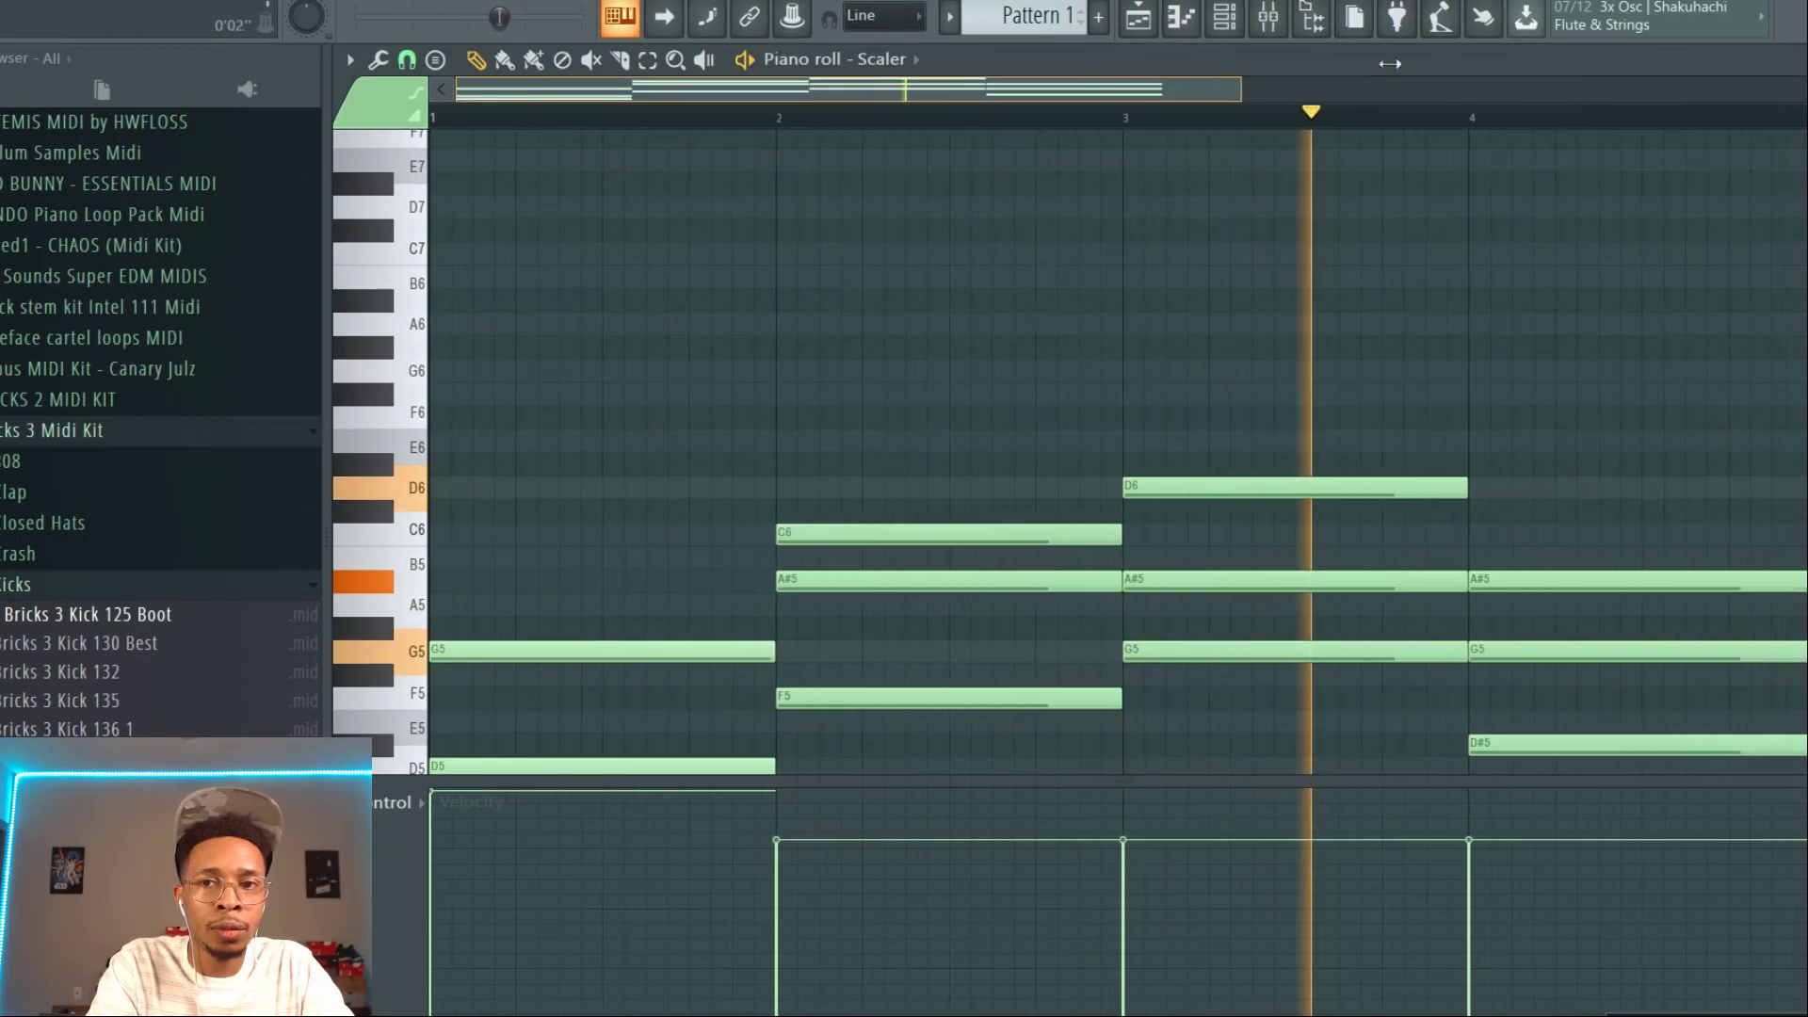
{"action": "left_click_drag", "start_coordinate": [1360, 68], "coordinate": [1434, 68]}
{"action": "key", "text": "space"}
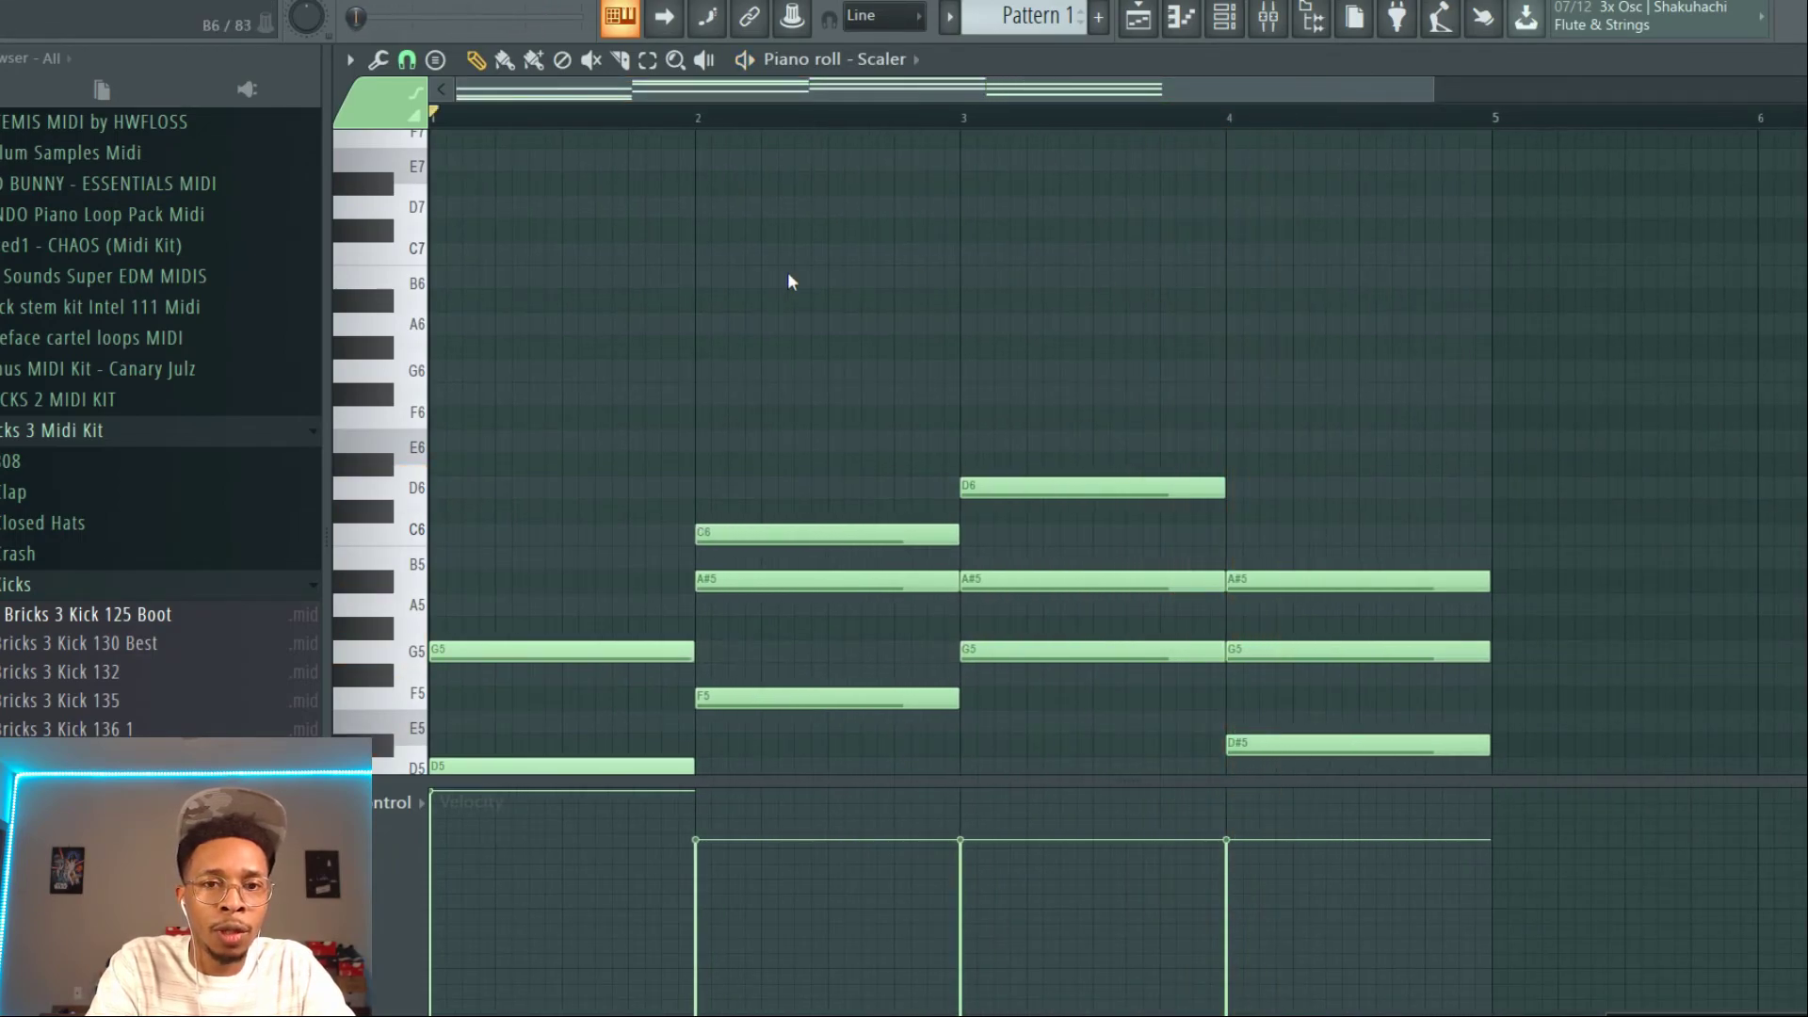
Shrink all the Scaler chords to half length and duplicate them to fill bars 3 and 4, then play the pattern
{"action": "scroll", "coordinate": [568, 342], "scroll_direction": "down", "scroll_amount": 5}
{"action": "left_click_drag", "start_coordinate": [570, 133], "coordinate": [1410, 748]}
{"action": "left_click_drag", "start_coordinate": [692, 525], "coordinate": [560, 525]}
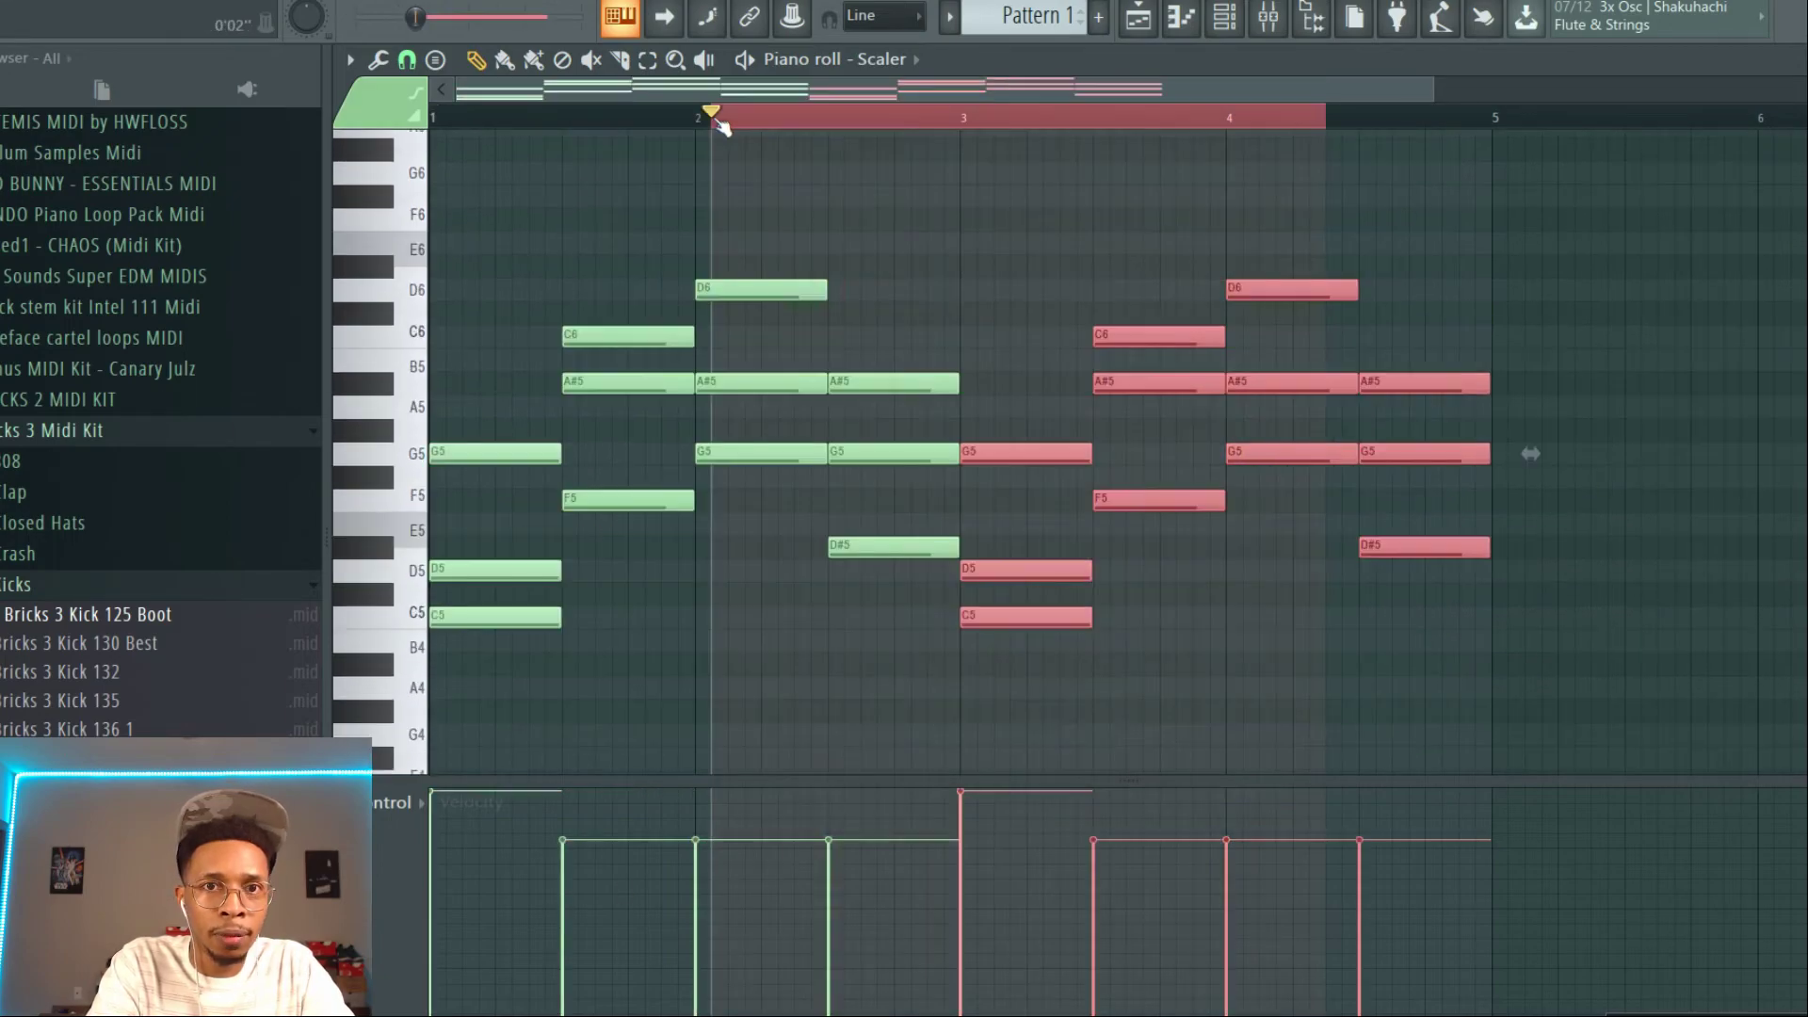
{"action": "key", "text": "ctrl+d"}
{"action": "key", "text": "space"}
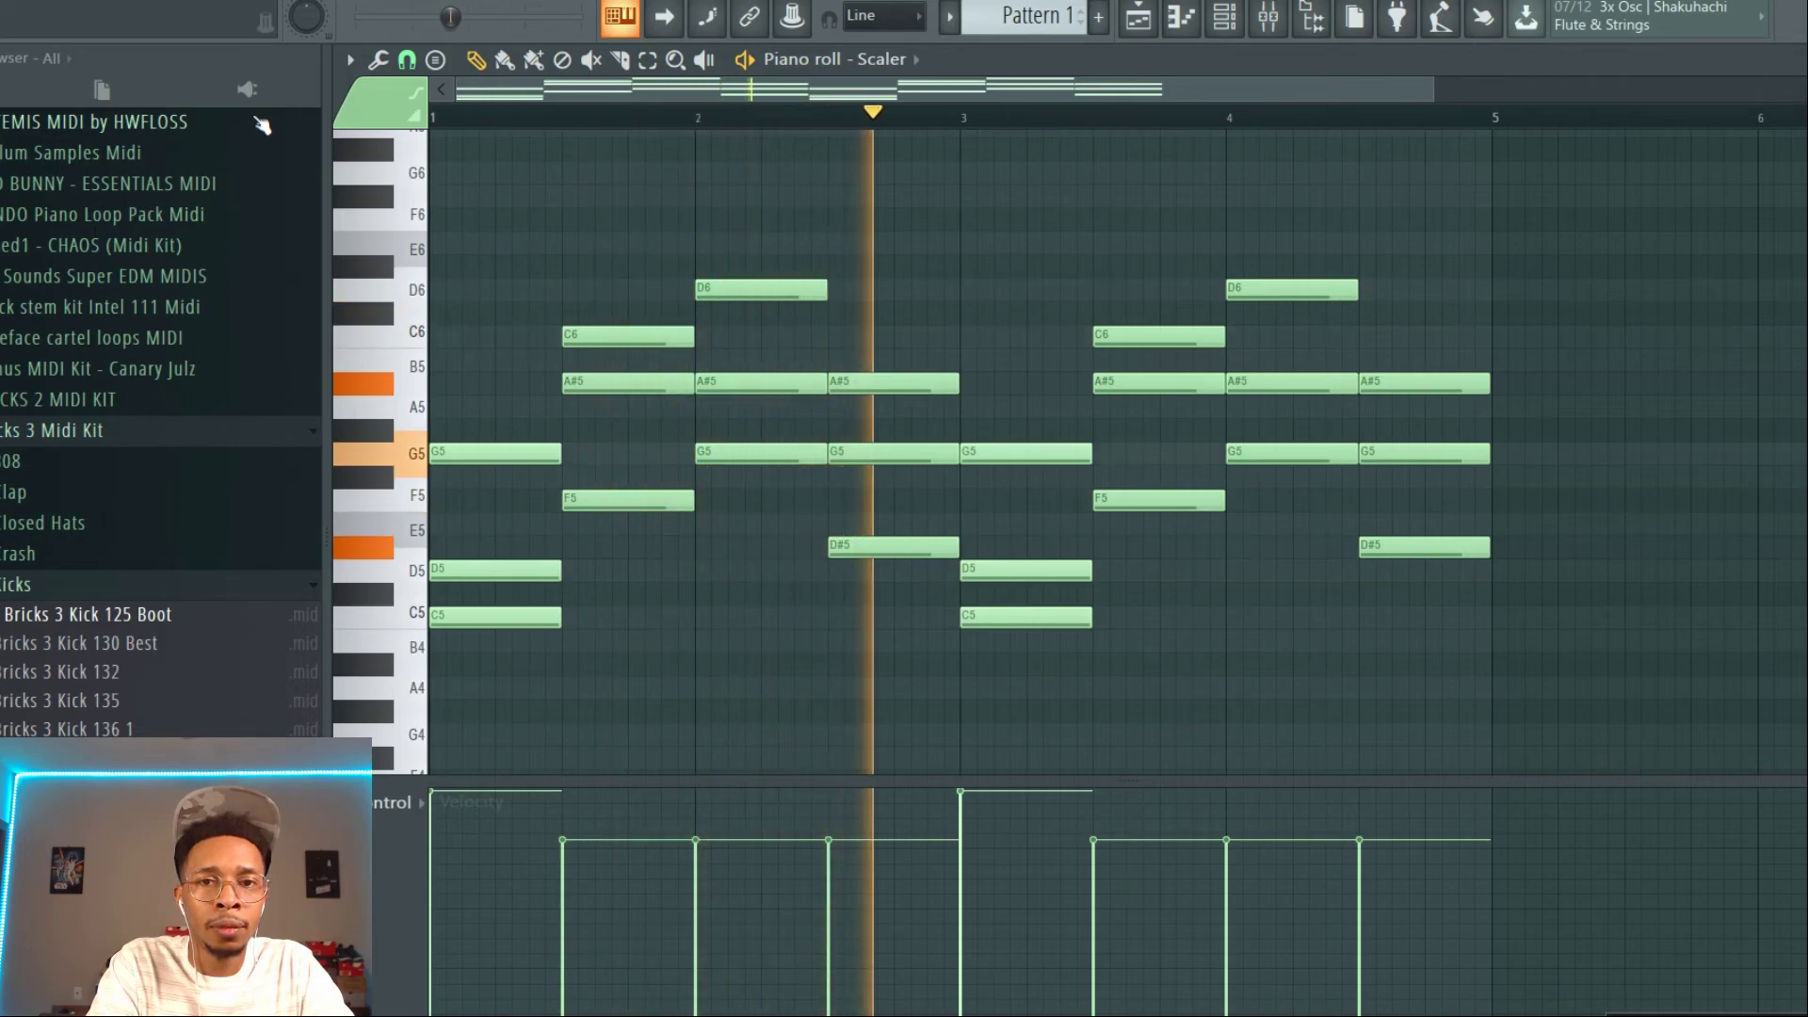
Lower the D6 note at the start of bar 4 by one octave to D5 while the pattern plays
{"action": "left_click", "coordinate": [1267, 291]}
{"action": "key", "text": "ctrl+Down"}
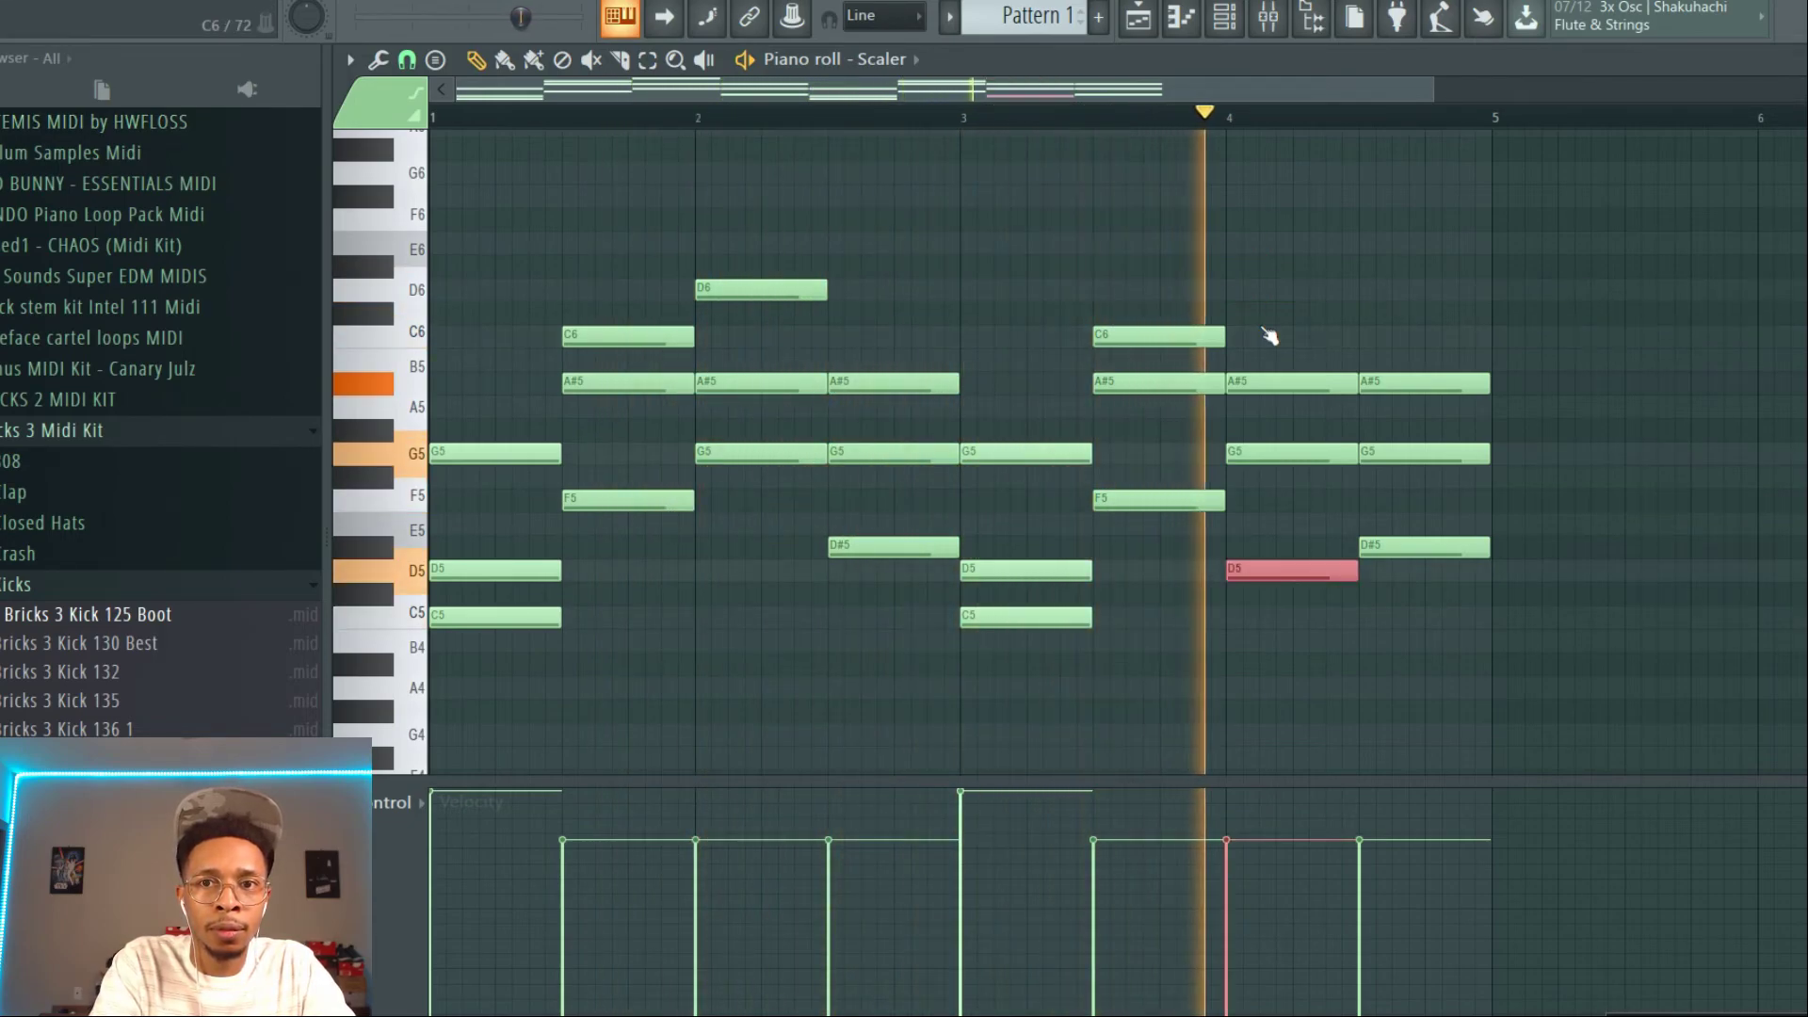
{"action": "left_click", "coordinate": [1456, 386]}
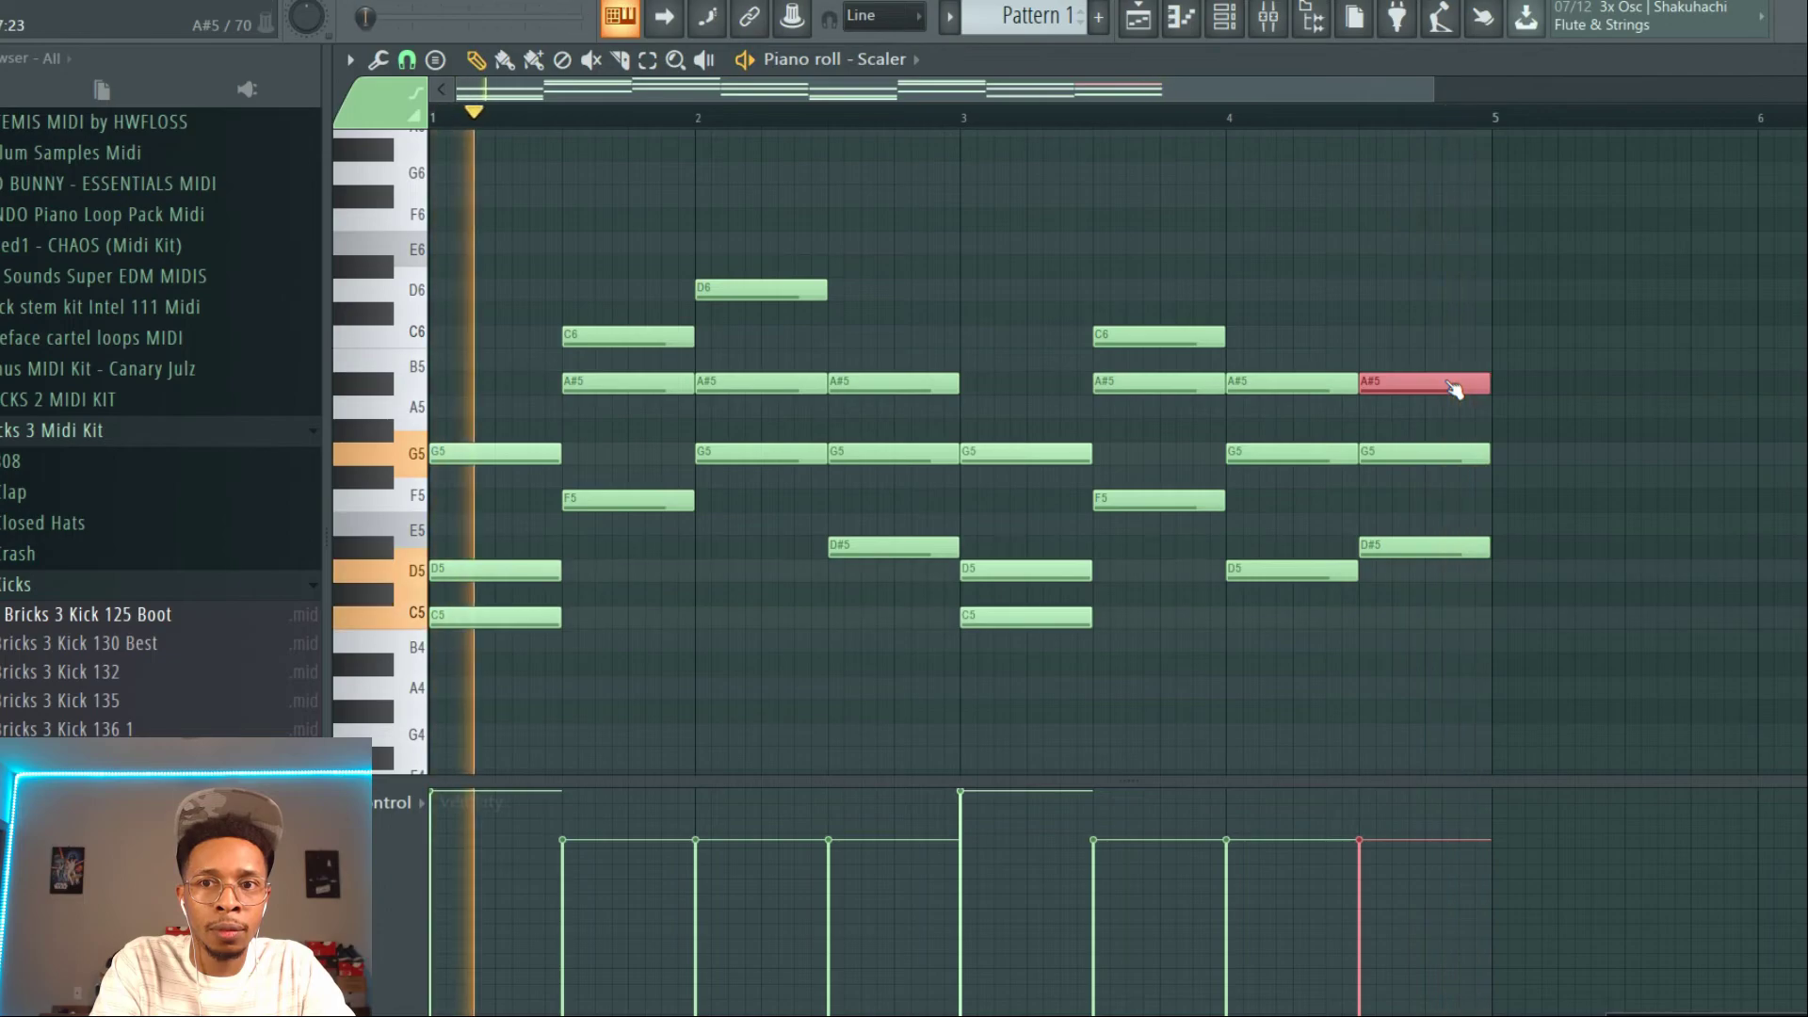
{"action": "key", "text": "space"}
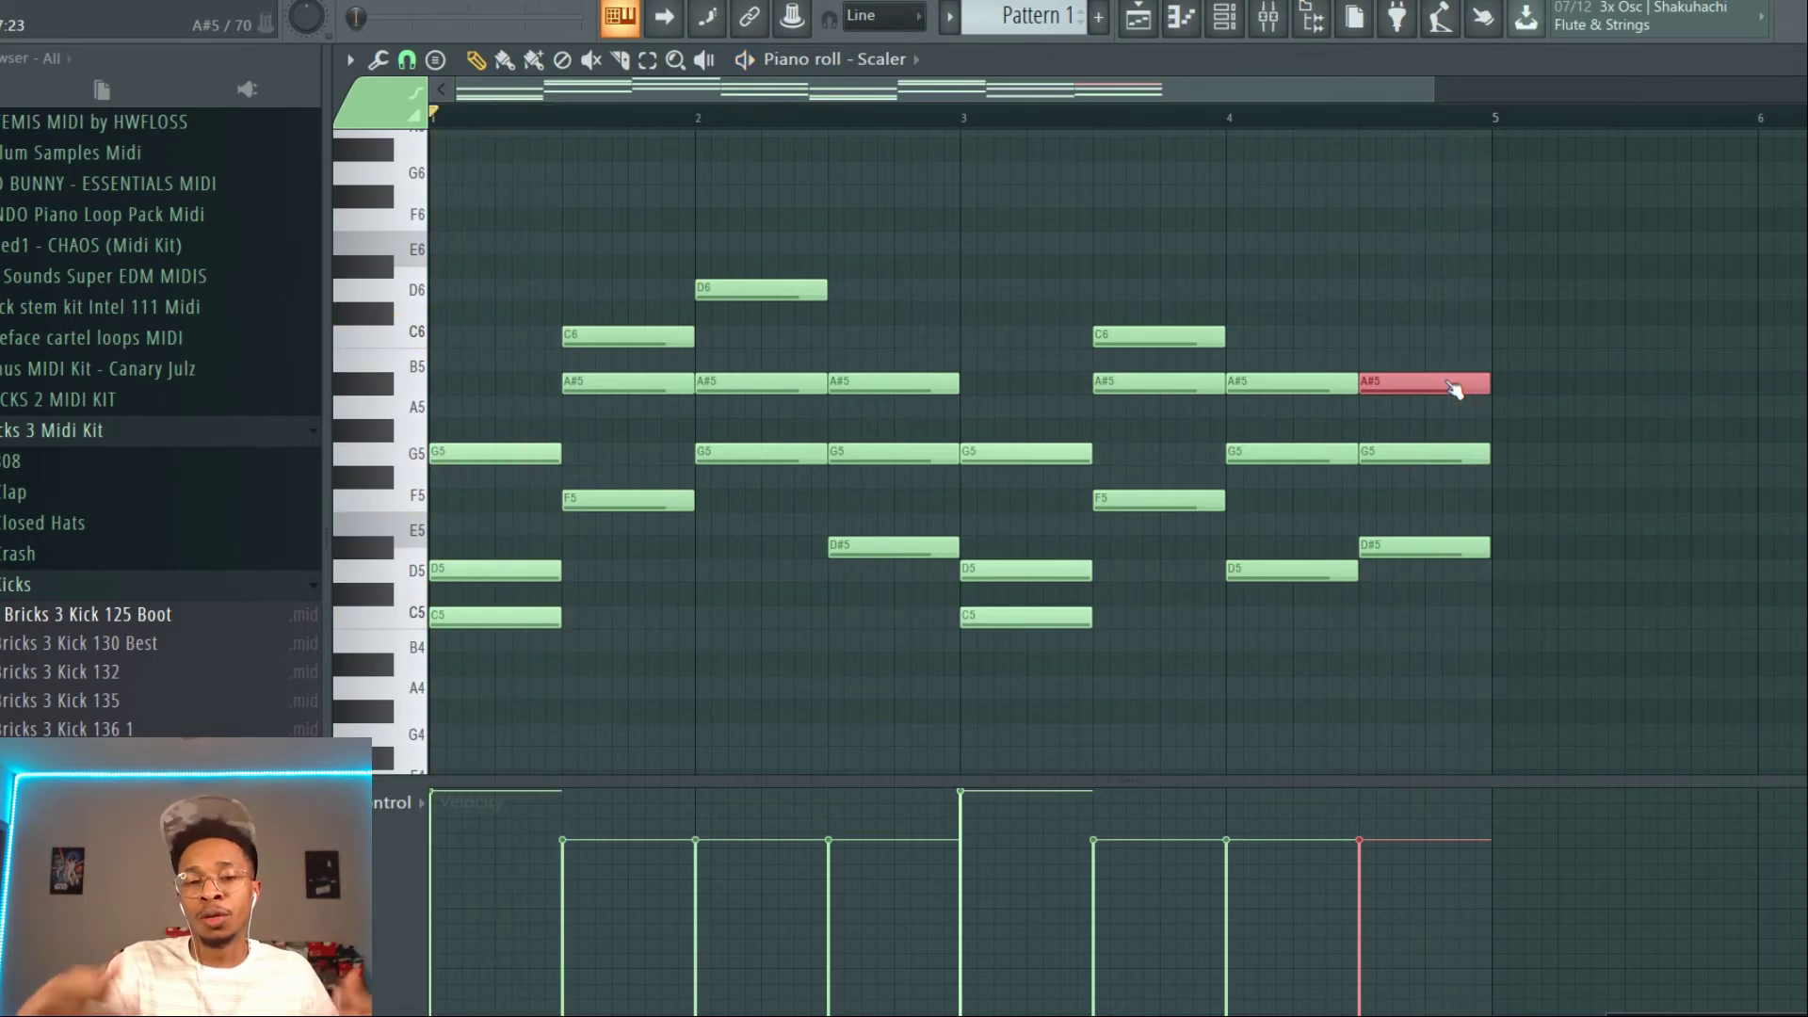
Reopen RapidComposer from the channel rack, apply the Melody Generator phrase to Channel 1 and open it in the Phrase Editor
{"action": "key", "text": "F6"}
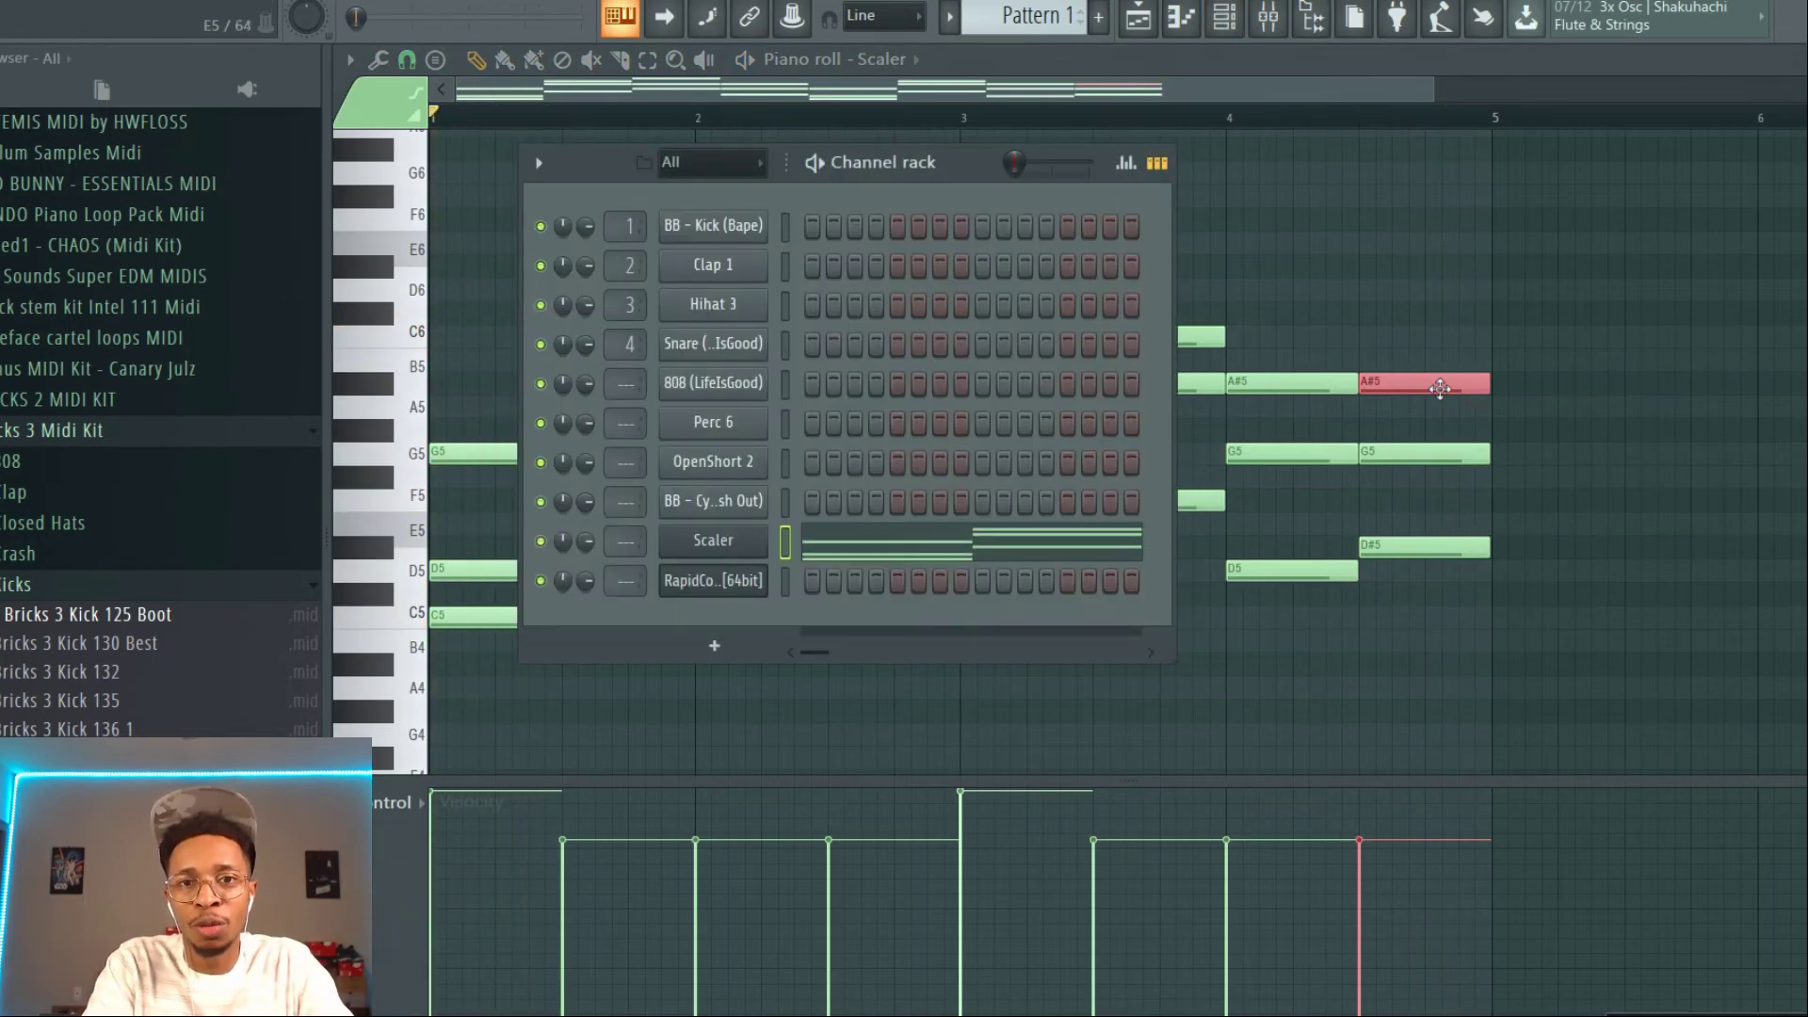
{"action": "left_click", "coordinate": [716, 581]}
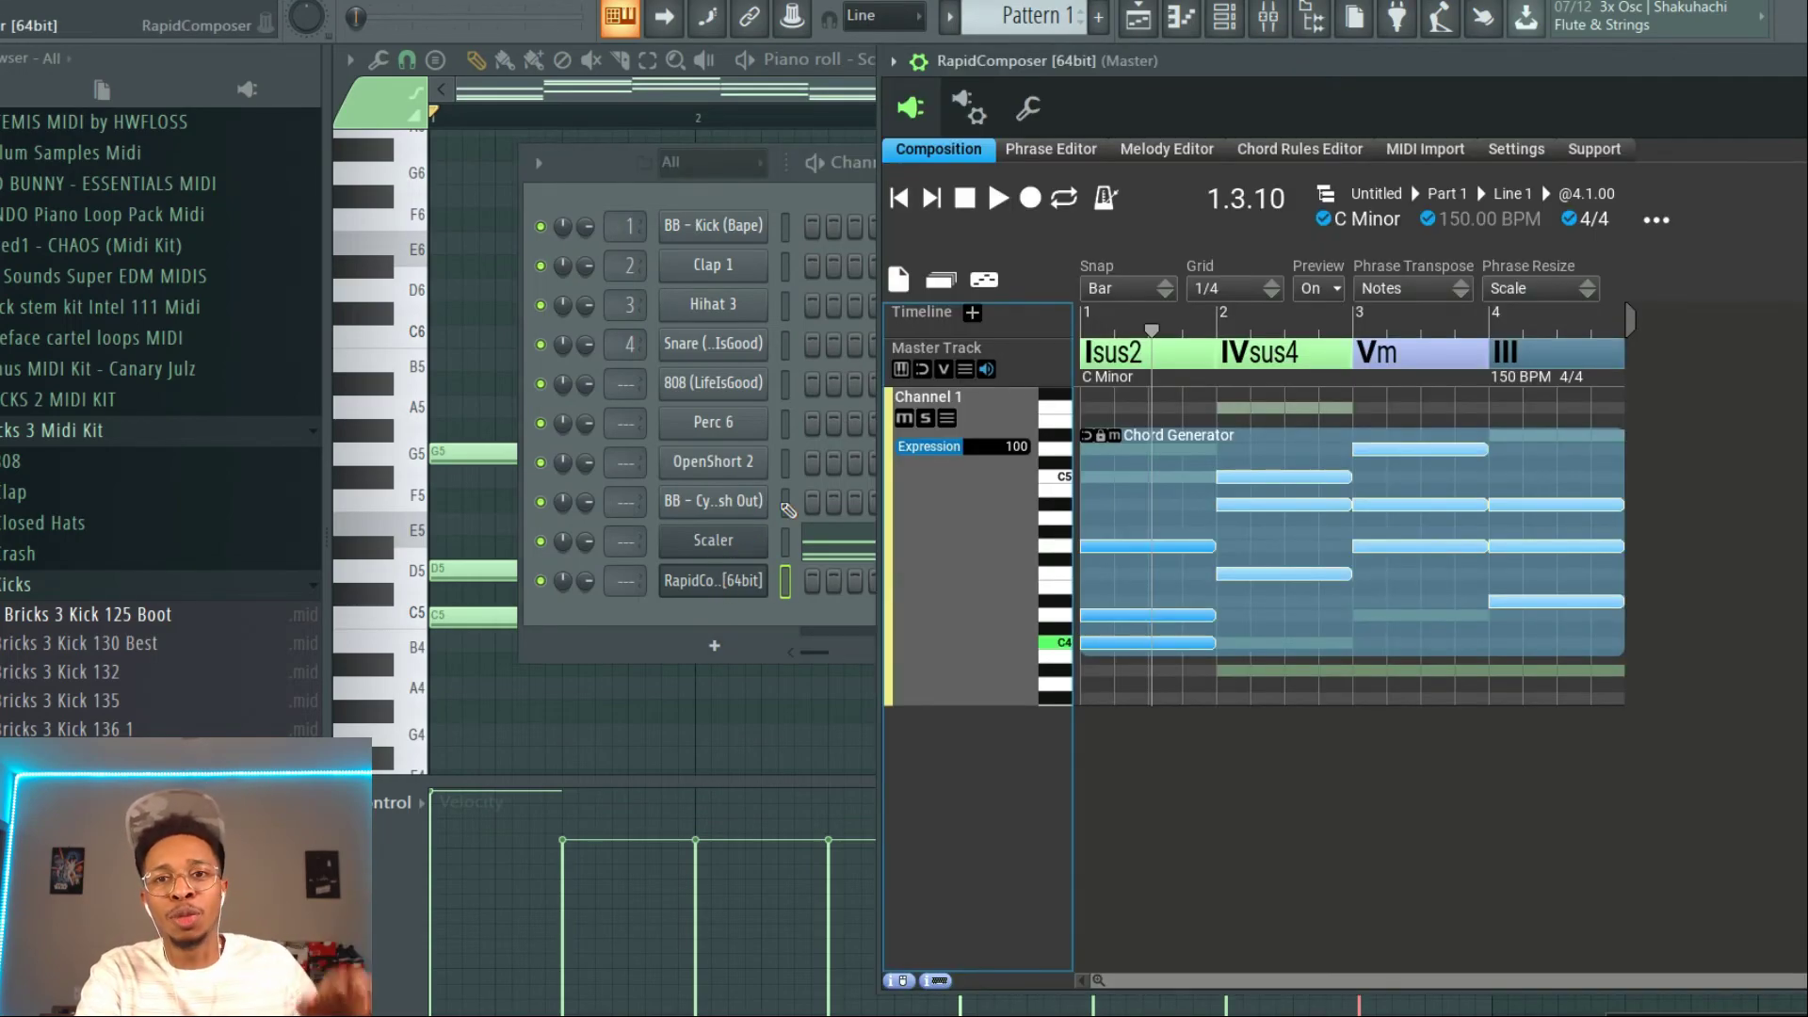
{"action": "left_click_drag", "start_coordinate": [1614, 63], "coordinate": [1204, 45]}
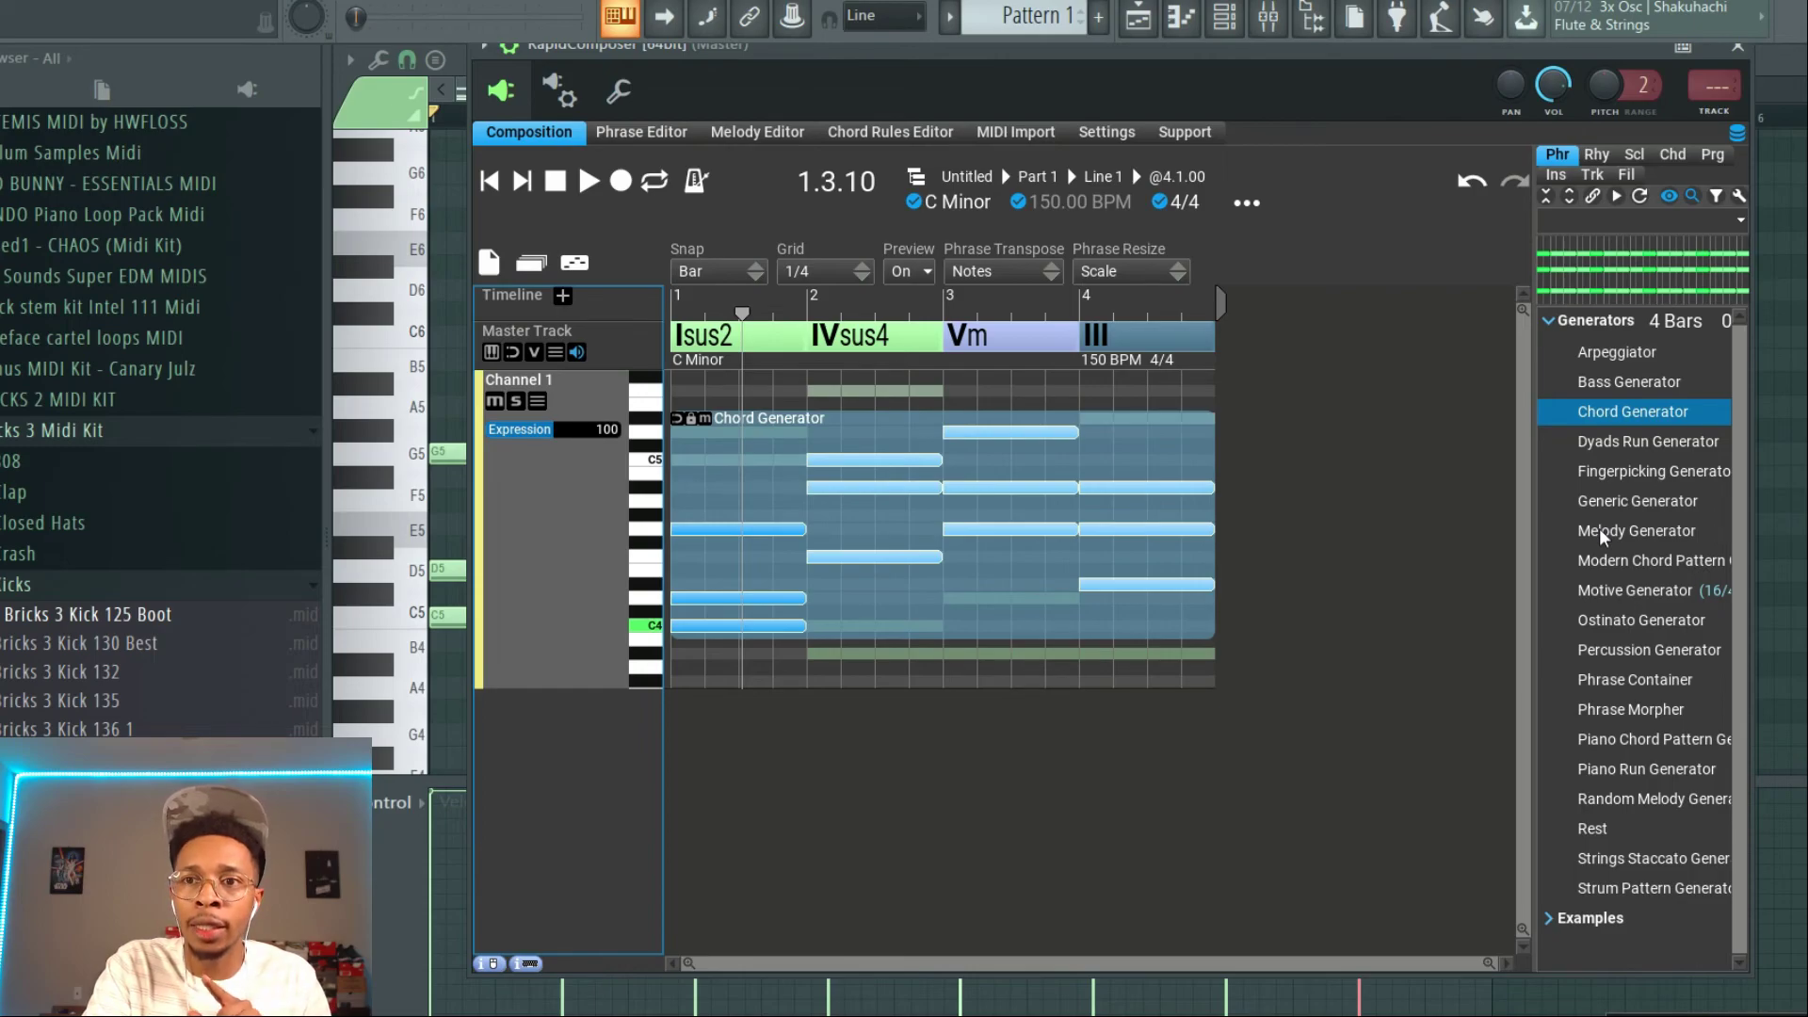
{"action": "left_click_drag", "start_coordinate": [1631, 535], "coordinate": [521, 546]}
{"action": "double_click", "coordinate": [782, 480]}
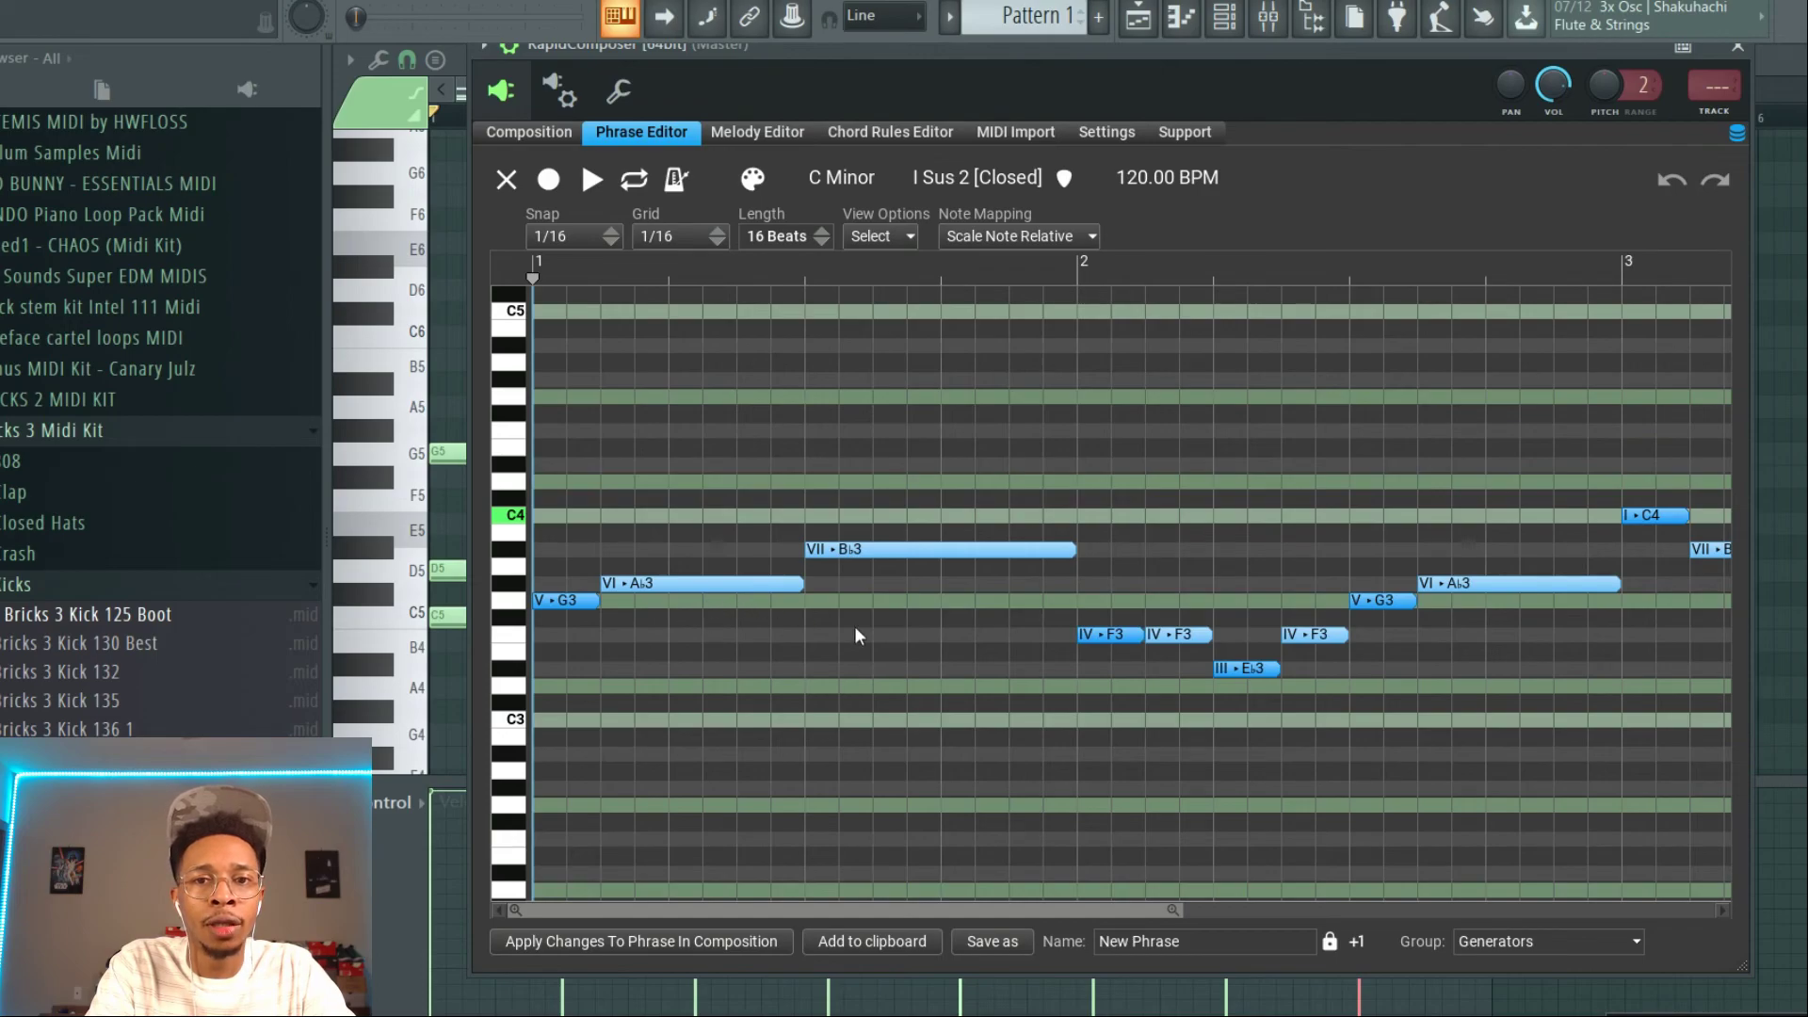
Shorten the first B♭3 note of the melody phrase to an eighth note and move the RapidComposer window below the channel rack
{"action": "left_click", "coordinate": [823, 579]}
{"action": "right_click", "coordinate": [865, 608]}
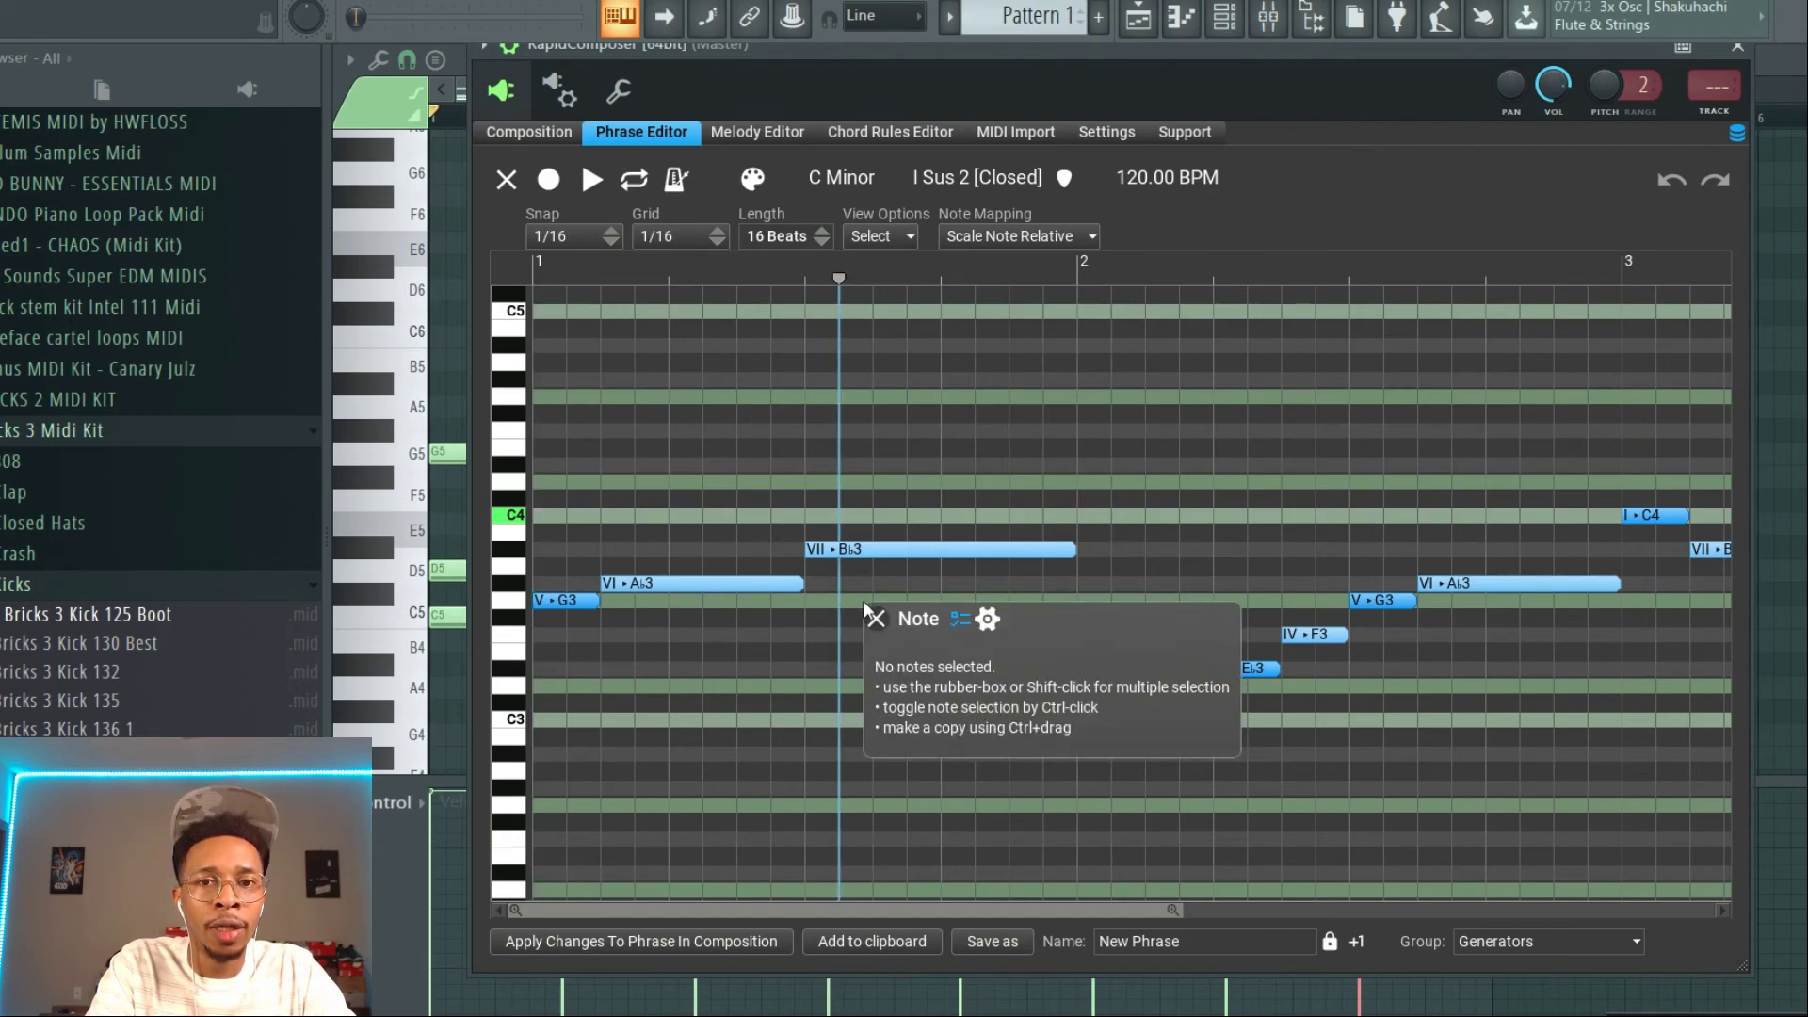
{"action": "left_click", "coordinate": [867, 608]}
{"action": "left_click_drag", "start_coordinate": [1075, 549], "coordinate": [872, 548]}
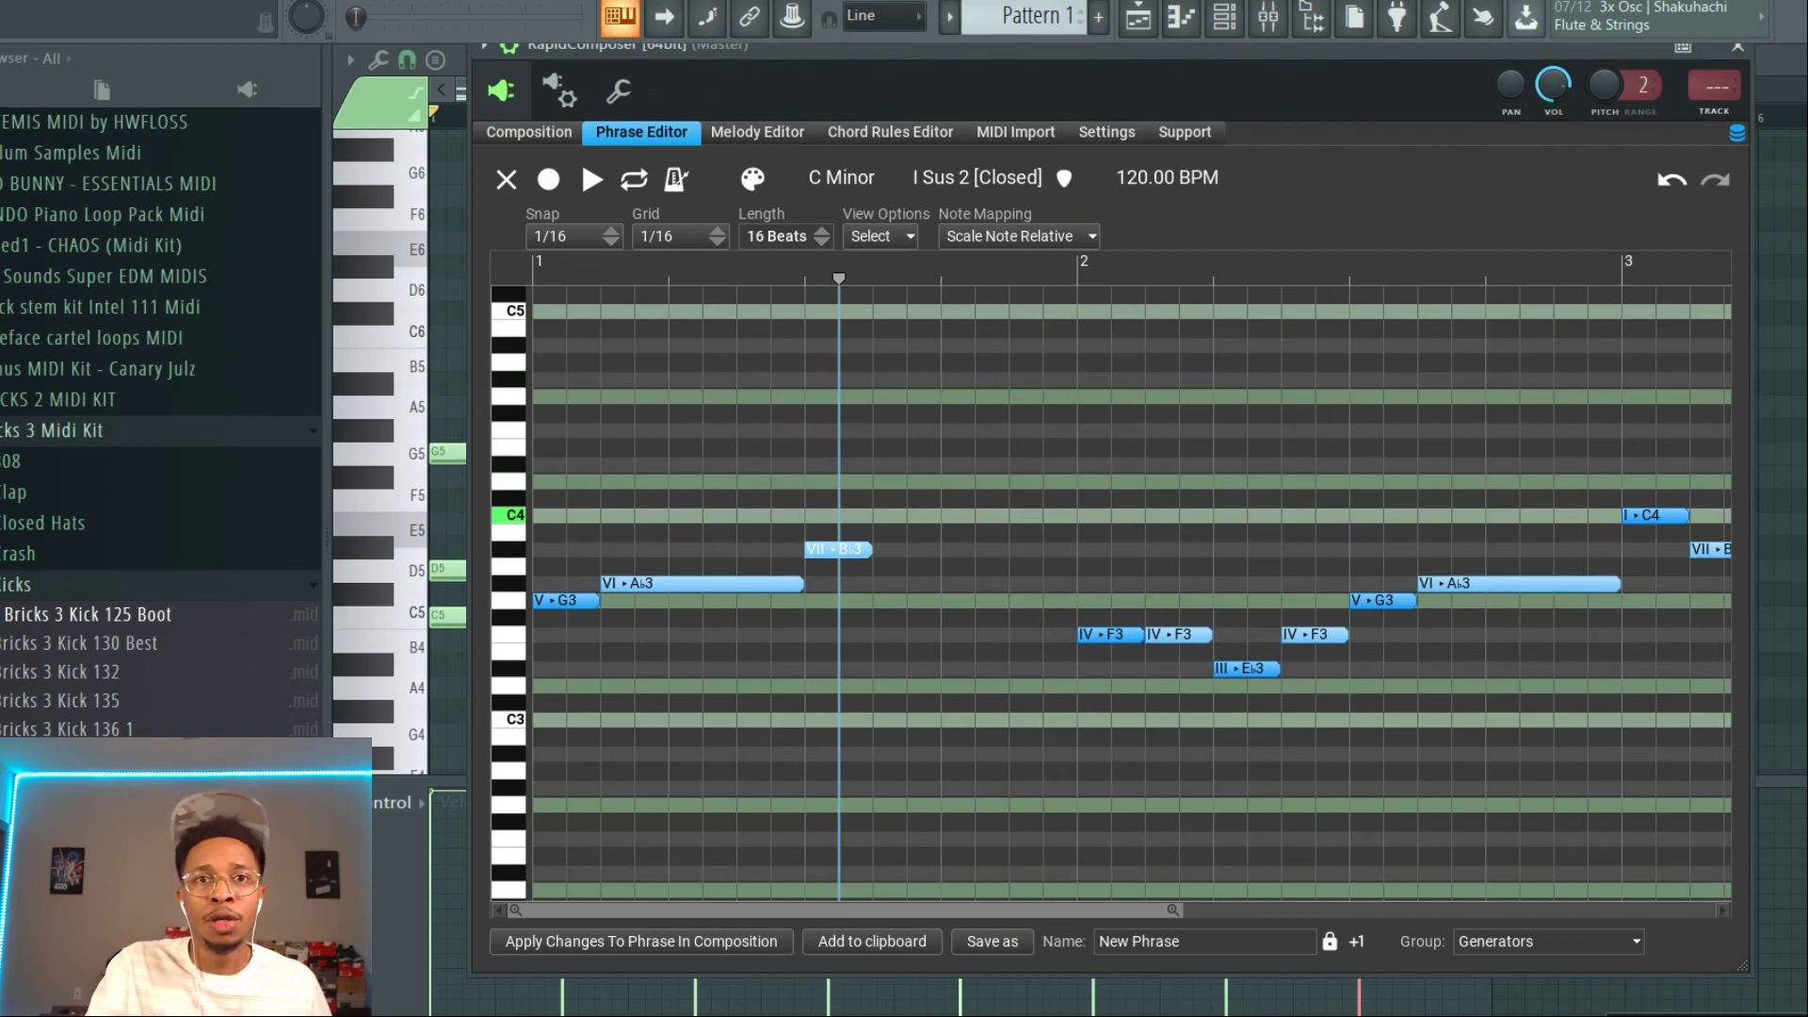
{"action": "left_click_drag", "start_coordinate": [905, 45], "coordinate": [973, 783]}
{"action": "left_click_drag", "start_coordinate": [898, 761], "coordinate": [846, 755]}
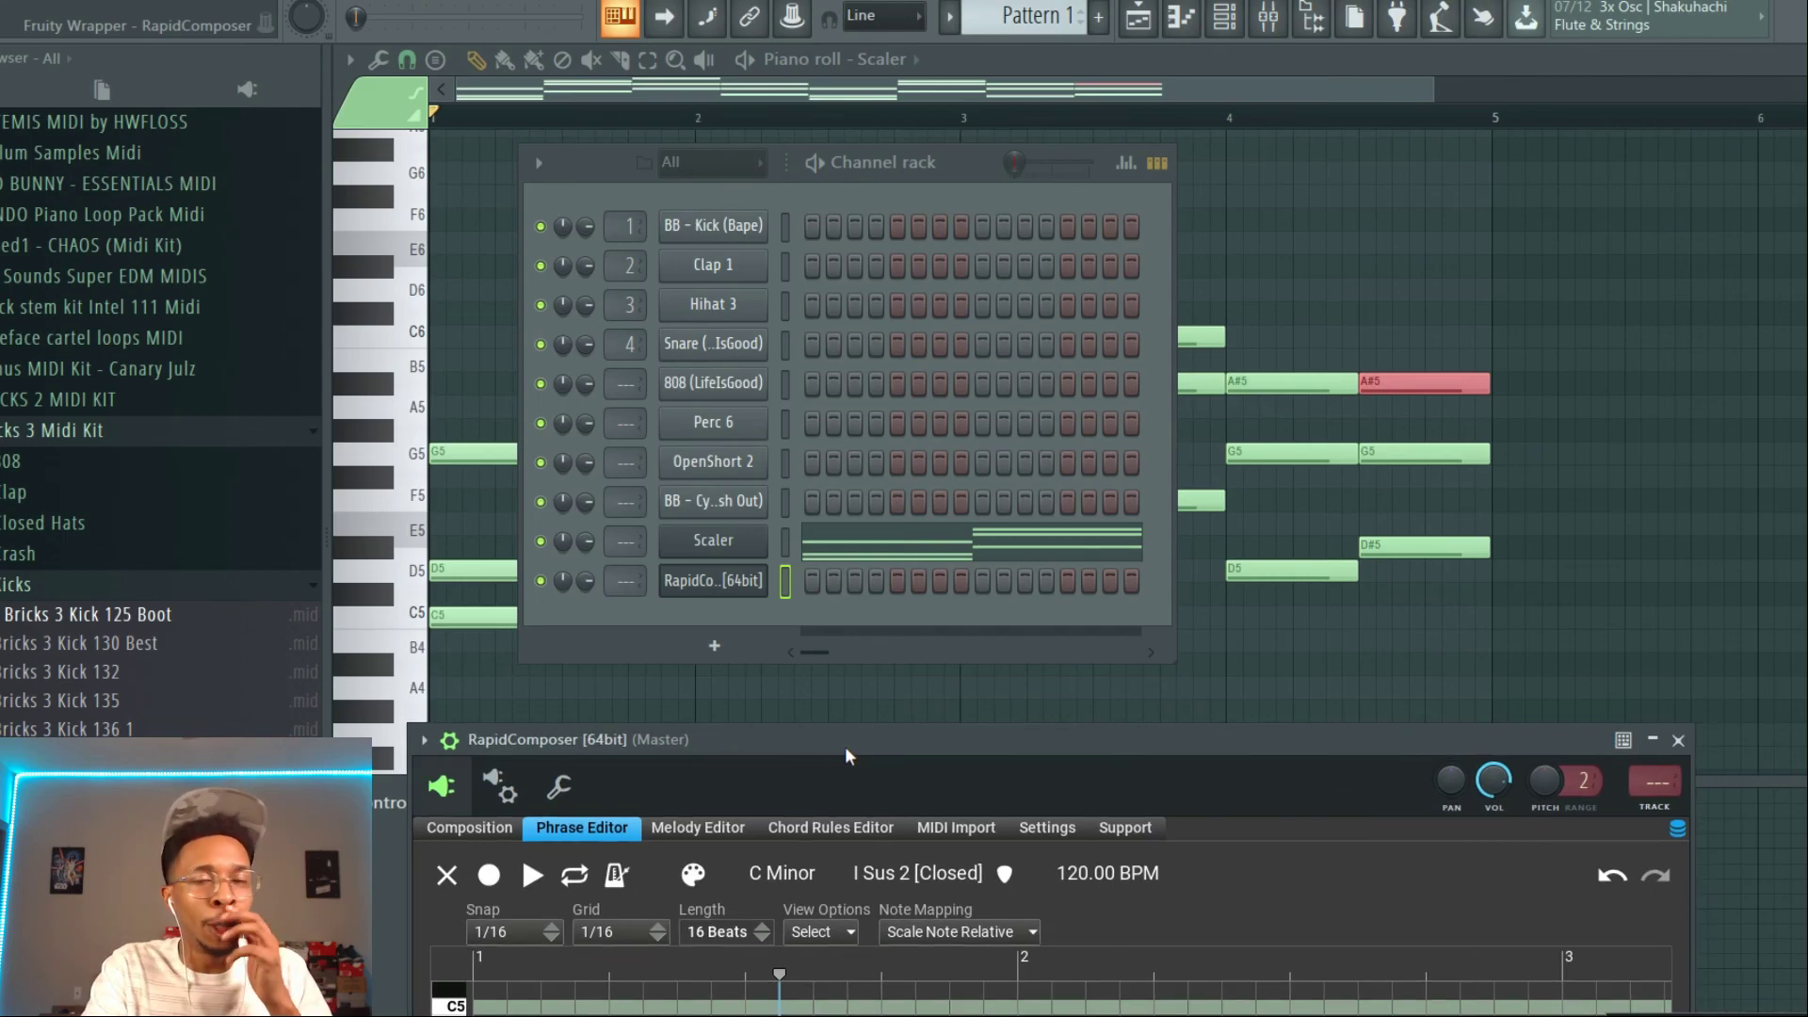